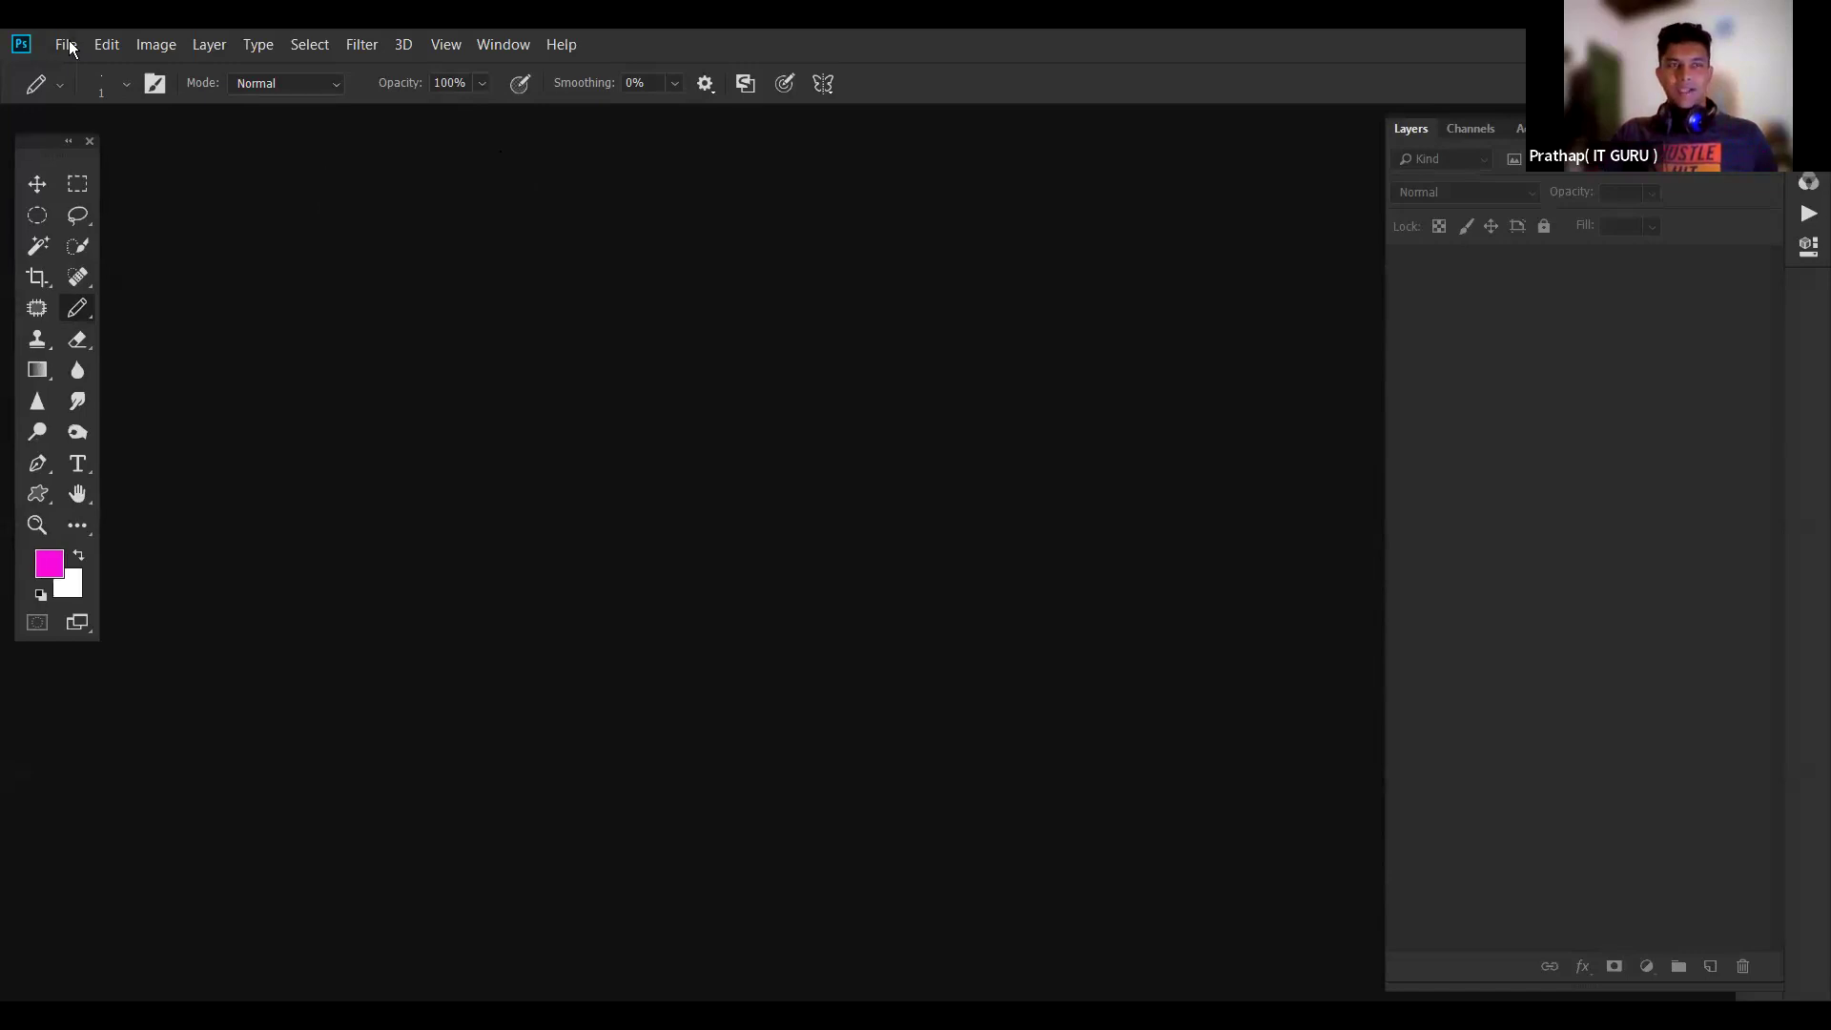
- Open the three images vw-g2d1bac265_1280, balloons-gbf5cca1db_1280 and paris-g015b3e58a_1280 from Downloads
key(ctrl+o)
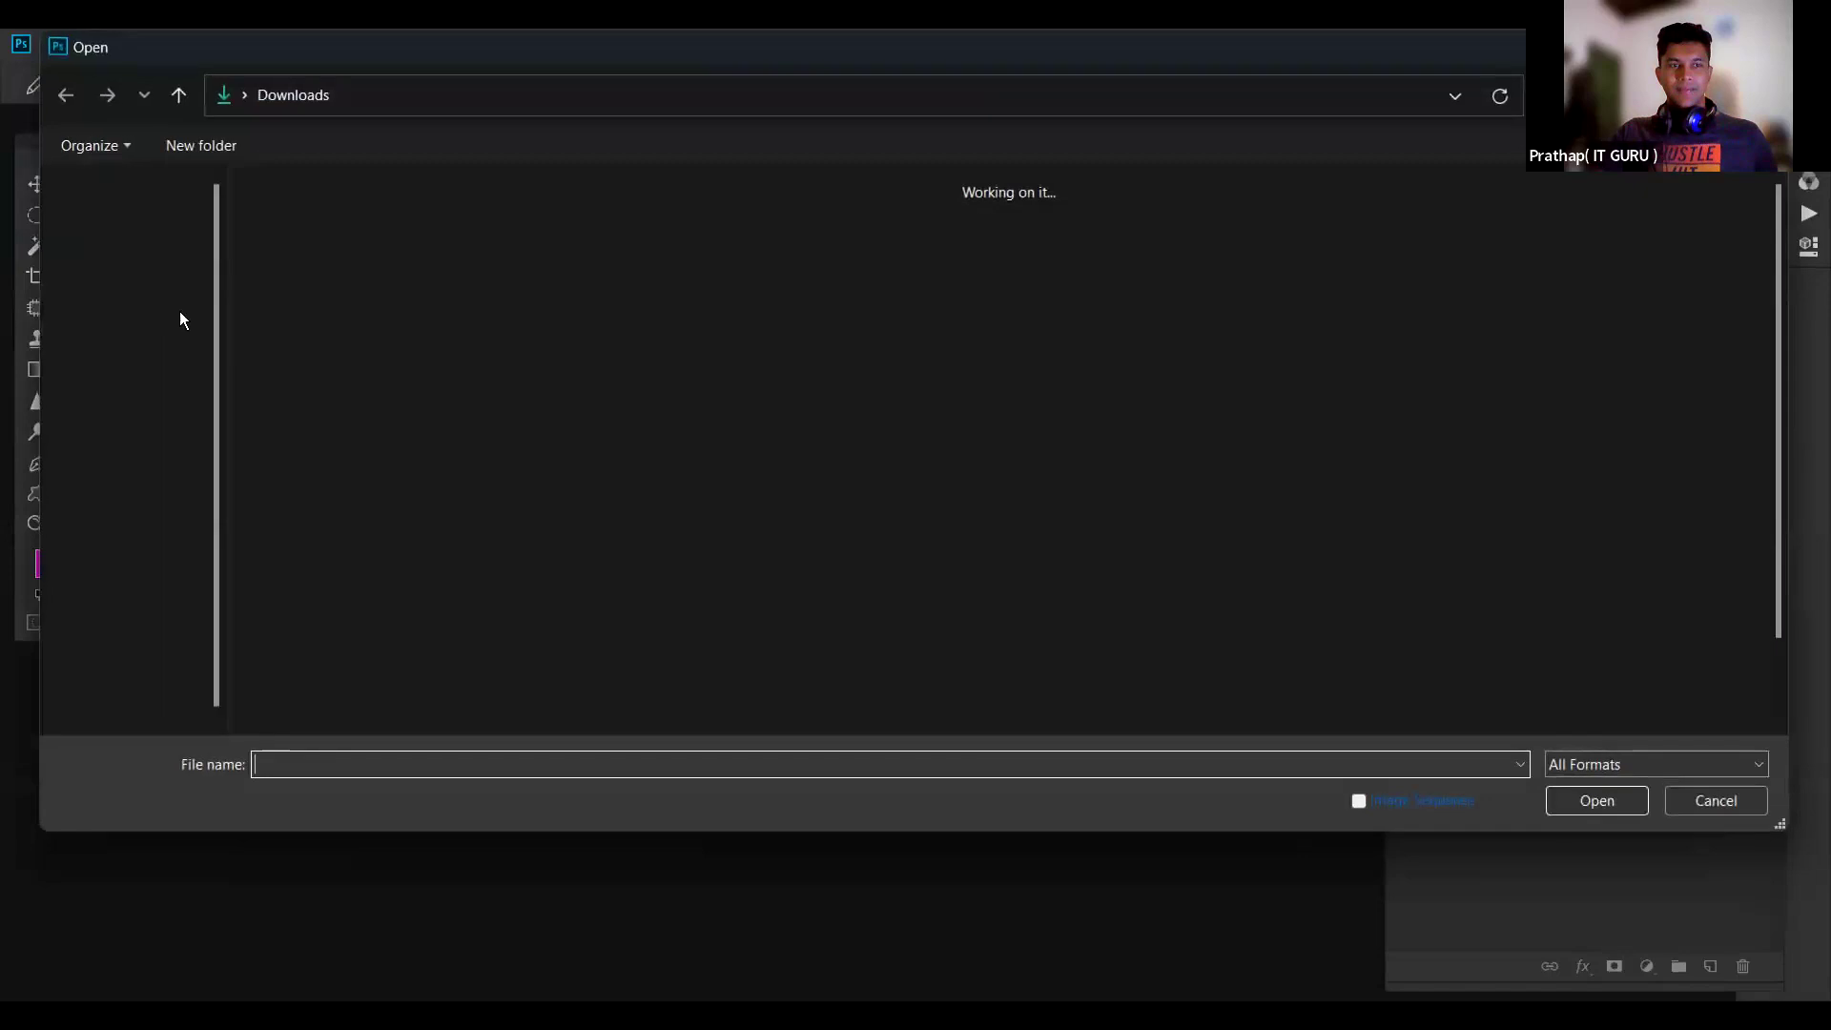
drag(705, 277, 353, 320)
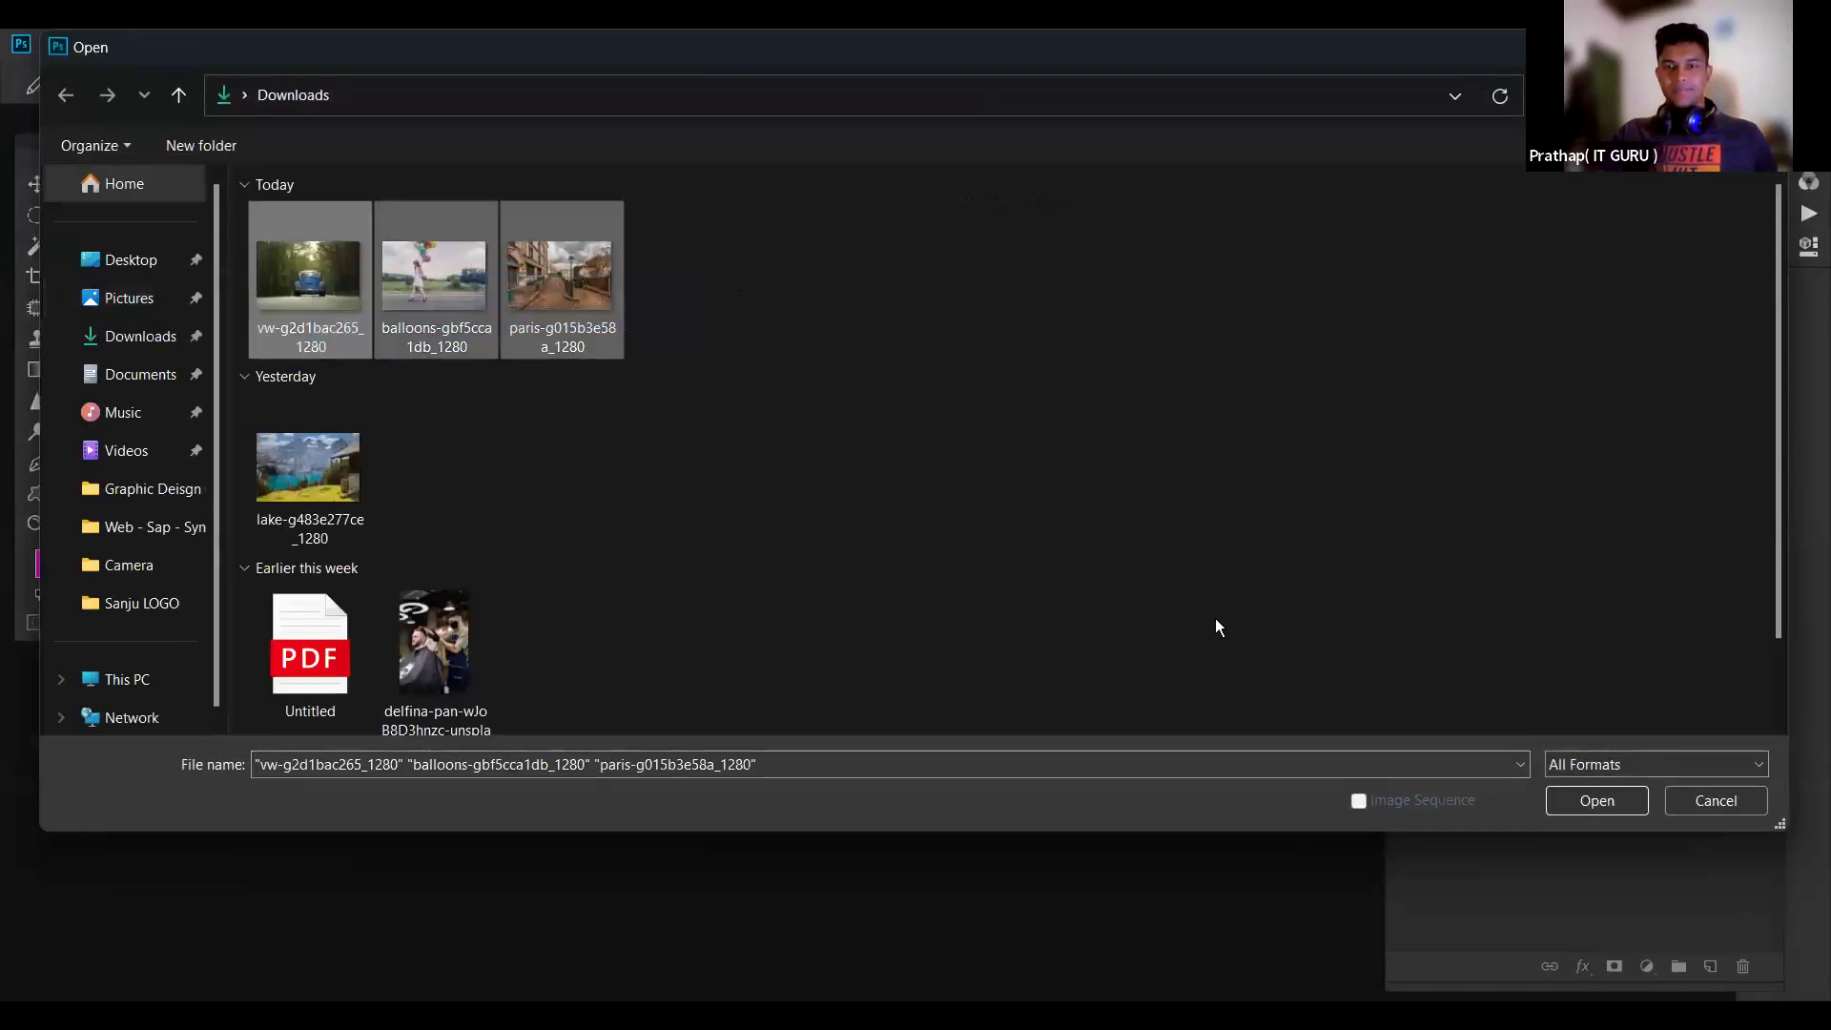
key(Return)
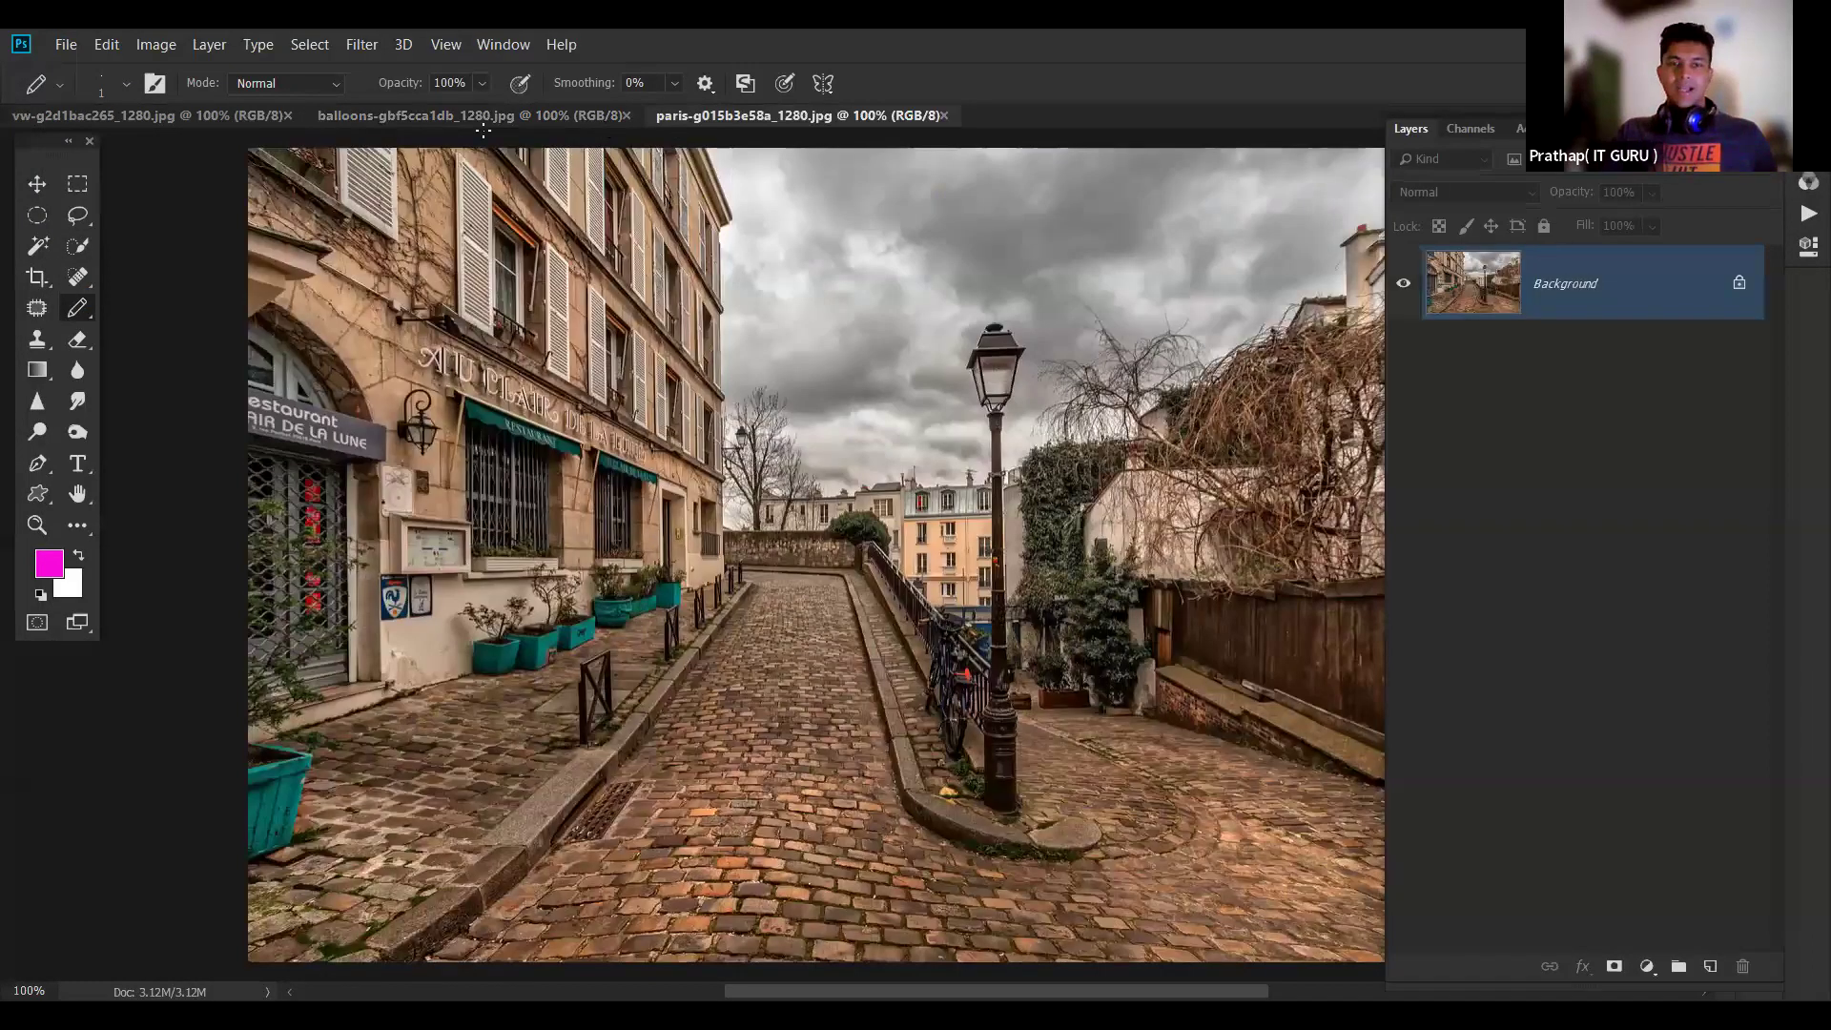
- Examine the balloons, car and Paris street images in turn to see which subjects to combine
click(563, 117)
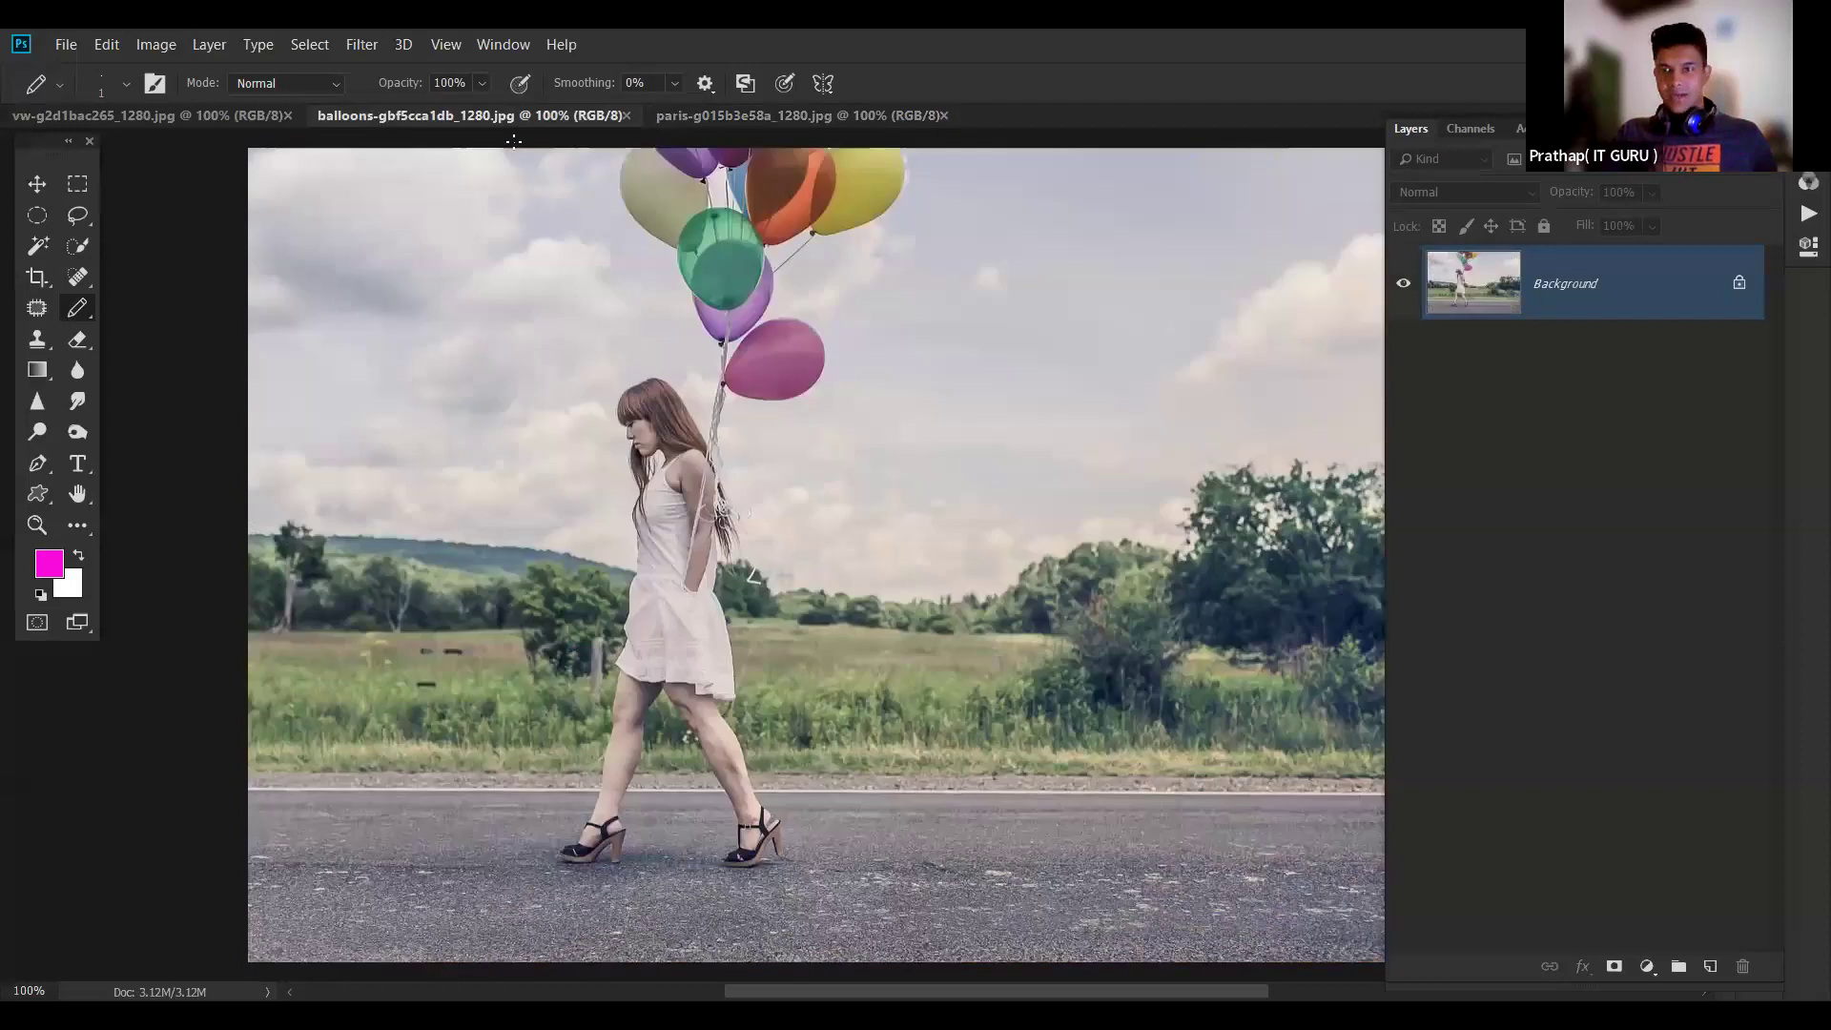
key(ctrl+Tab)
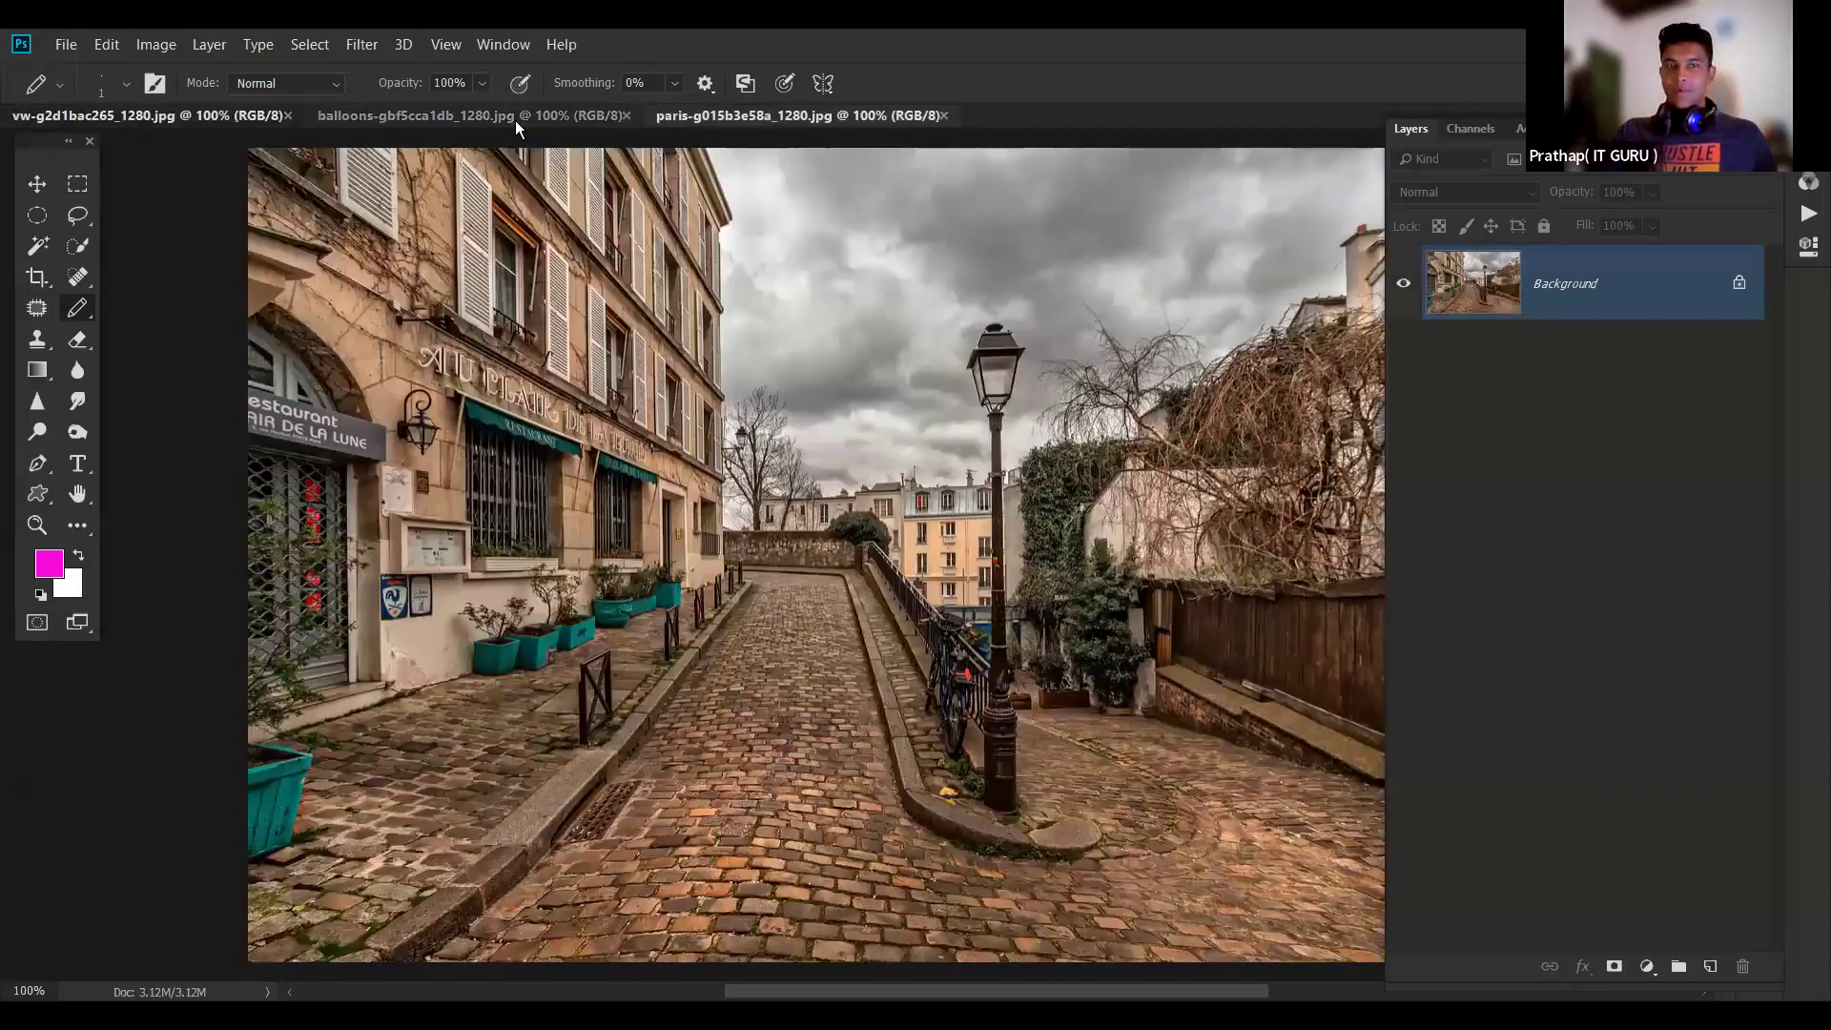
key(ctrl+Tab)
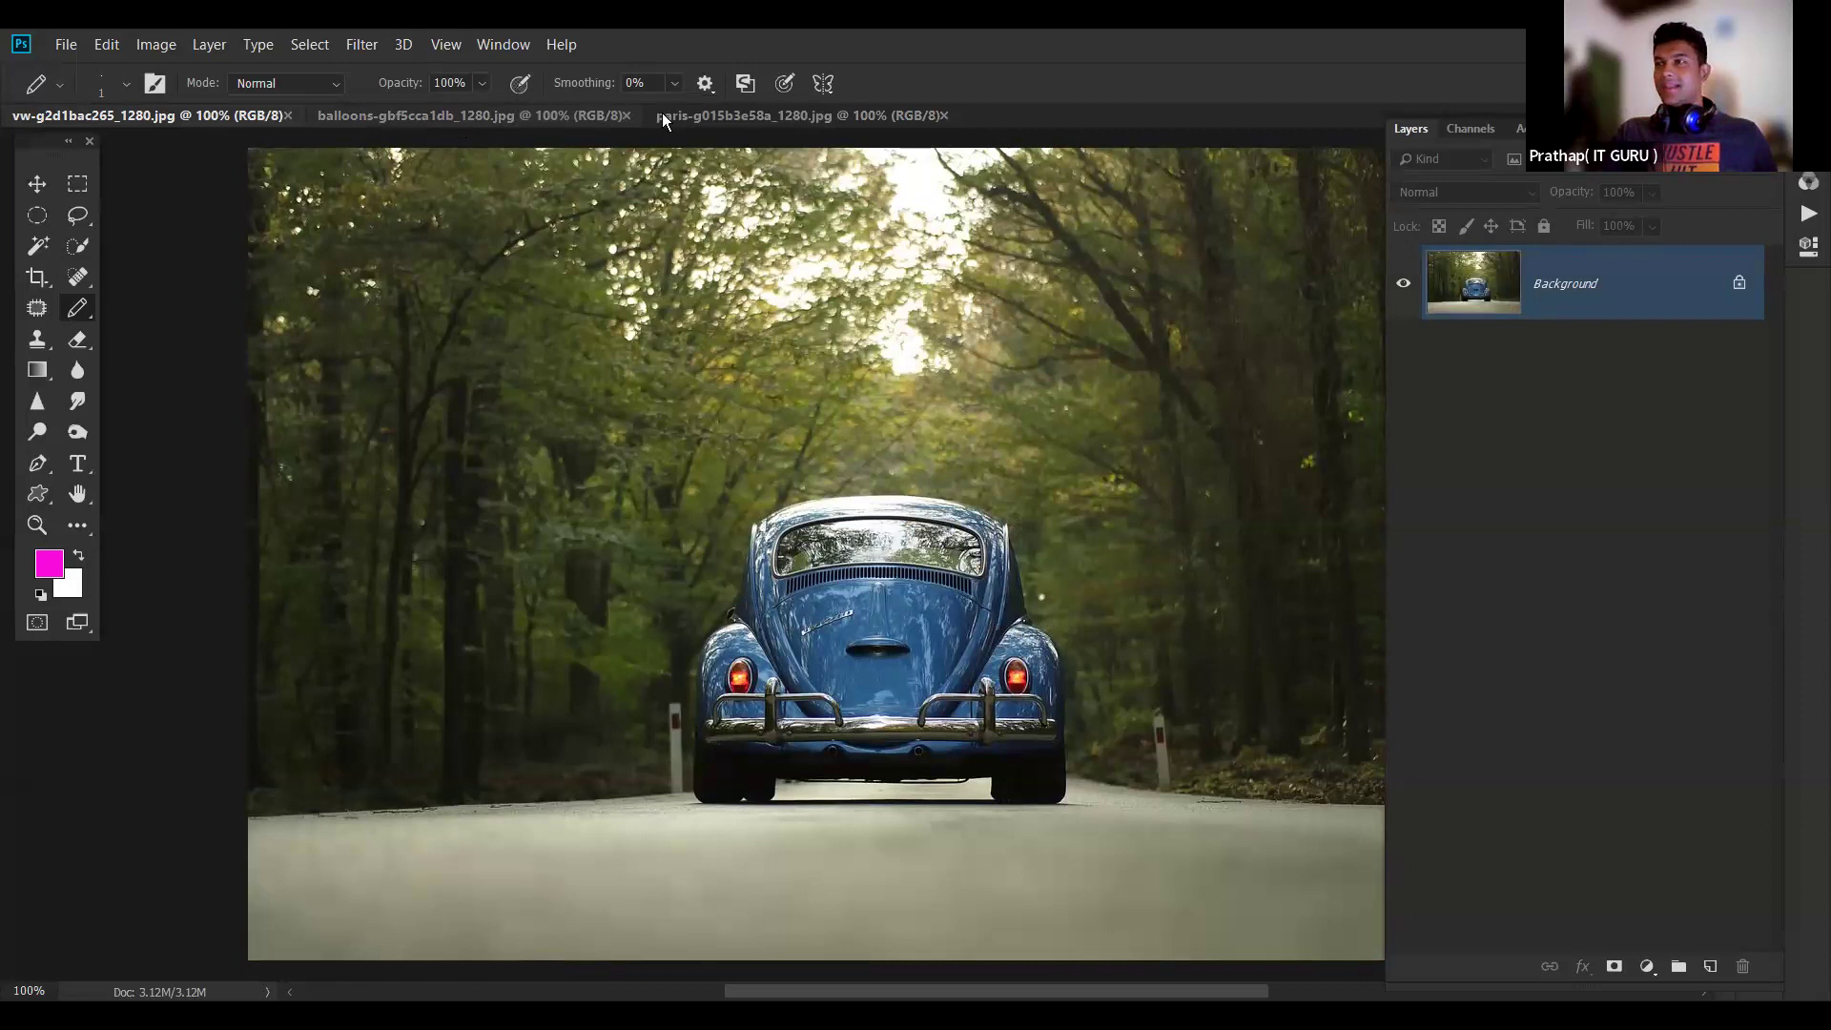
click(753, 122)
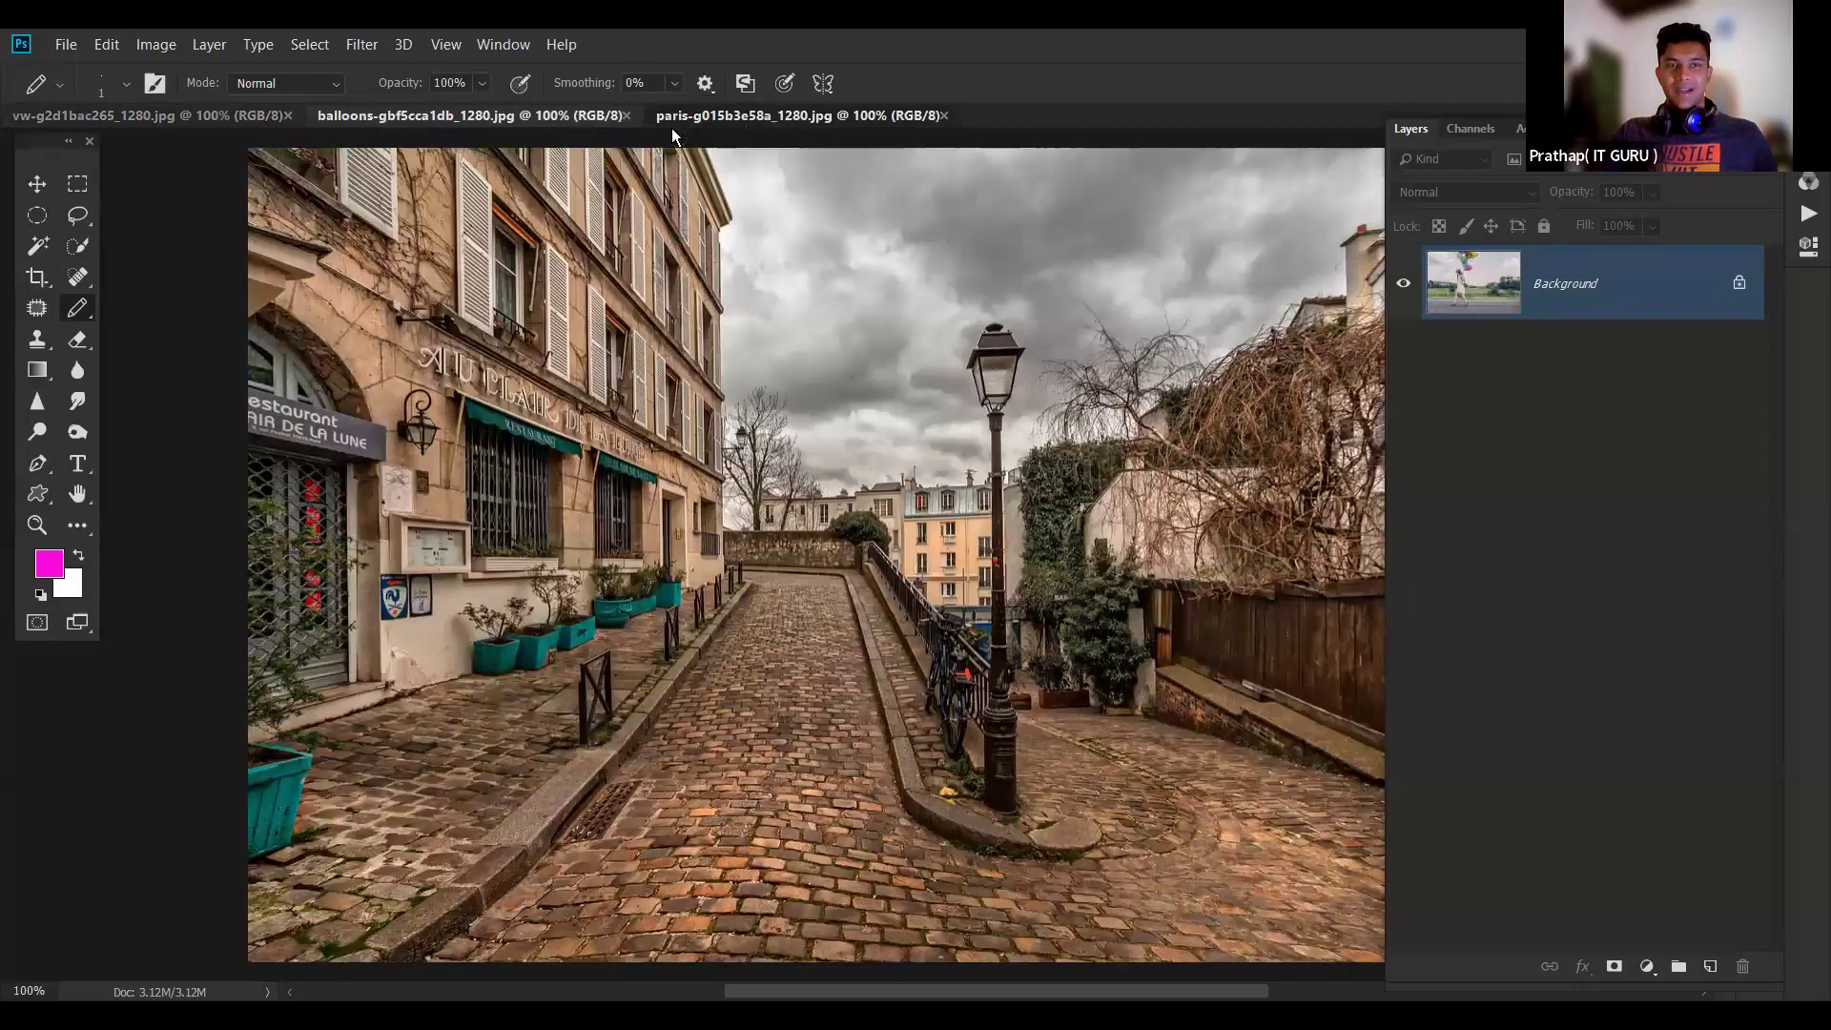
click(704, 118)
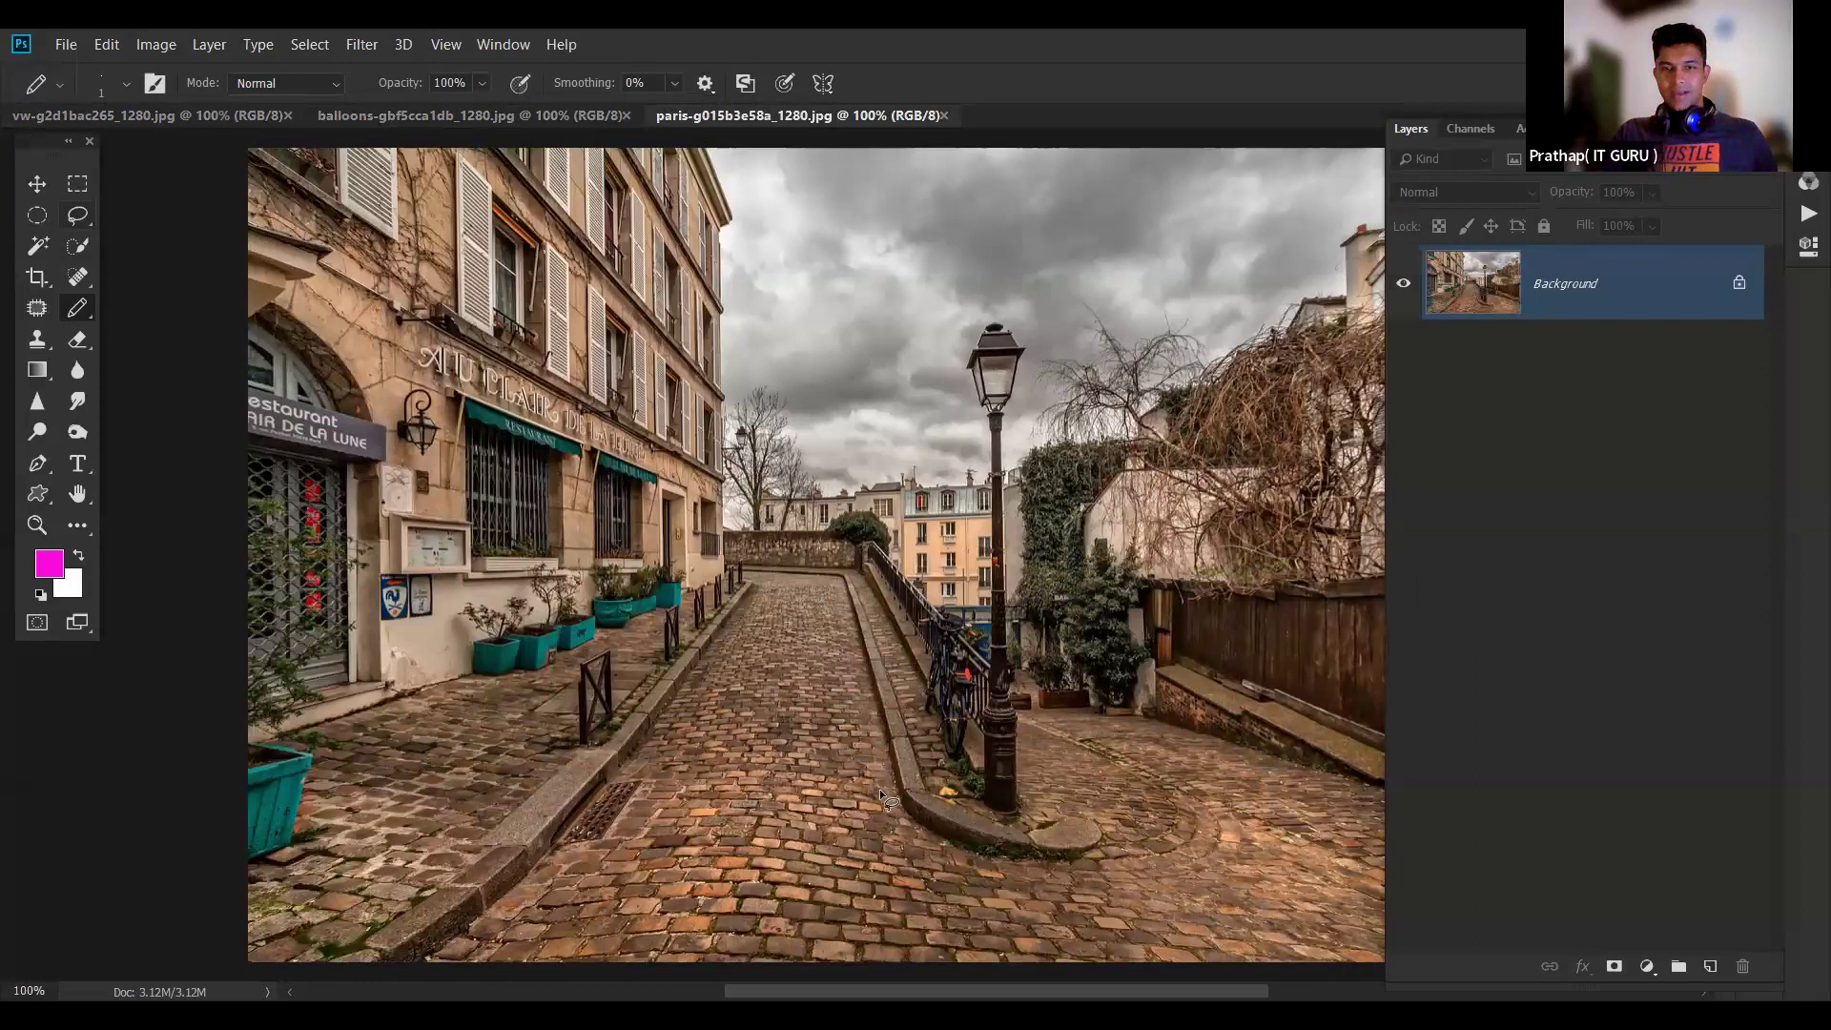
key(l)
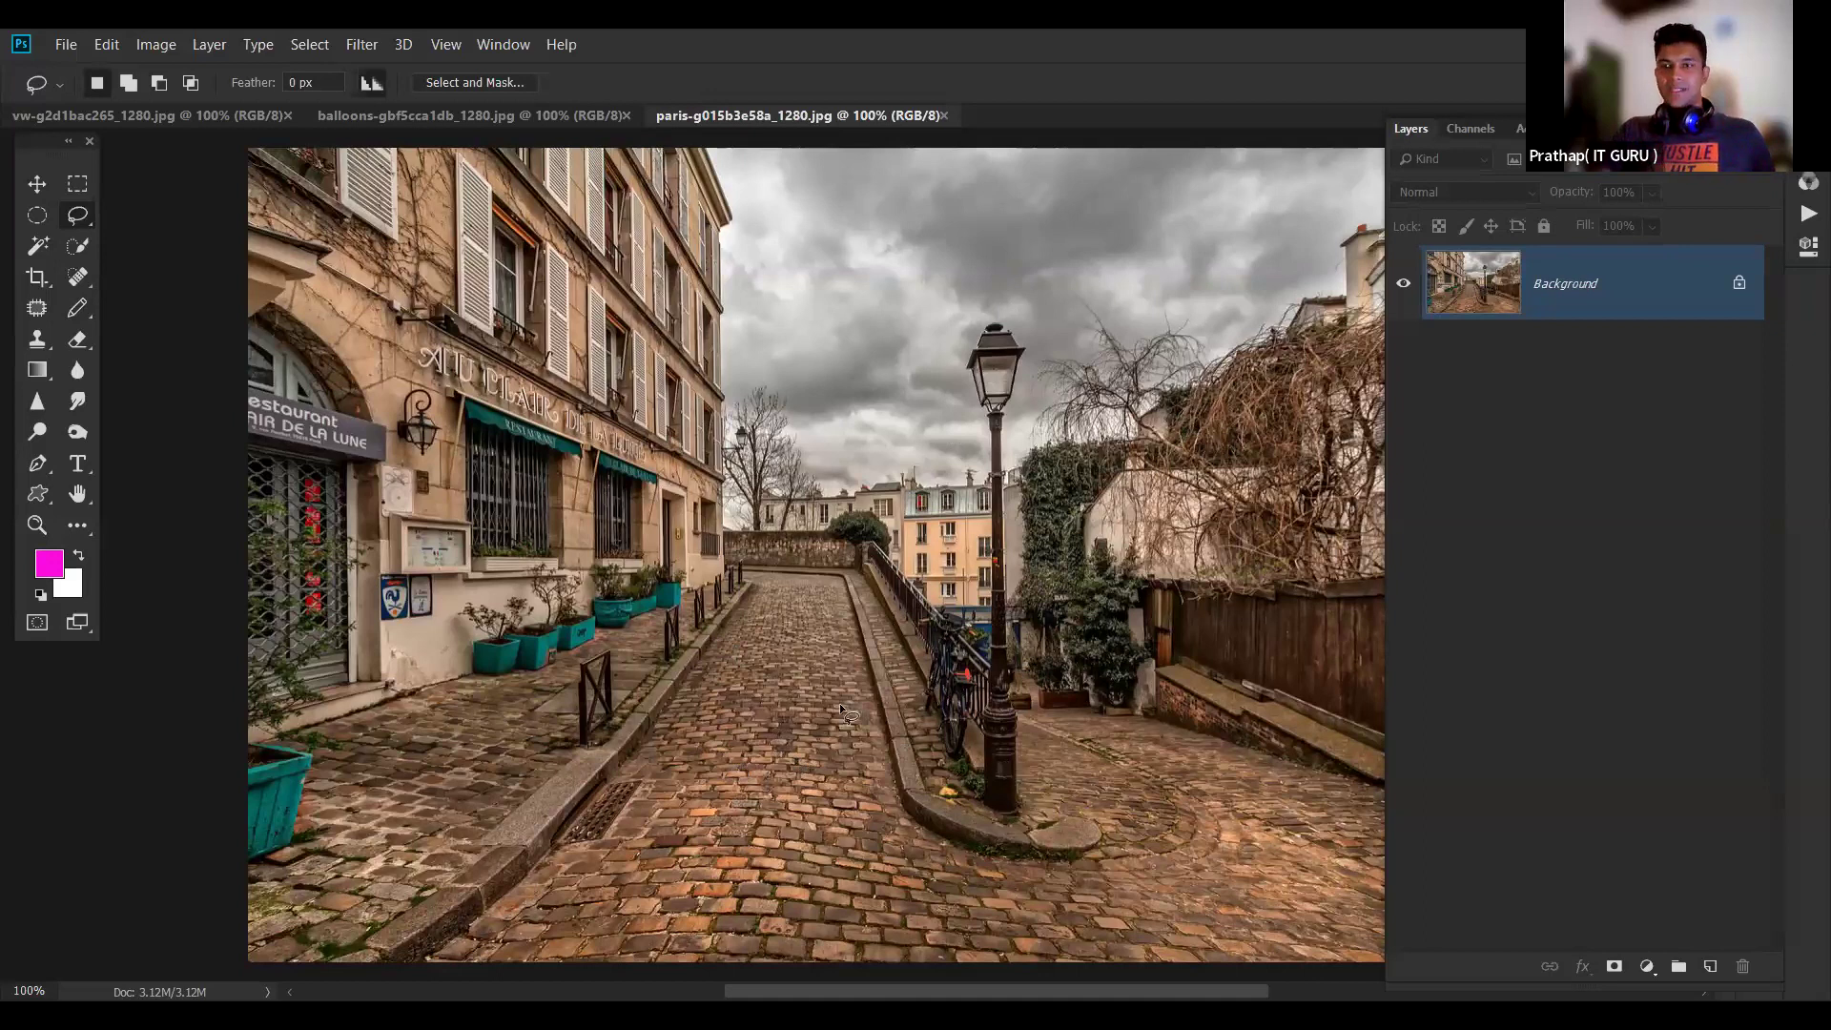
click(481, 115)
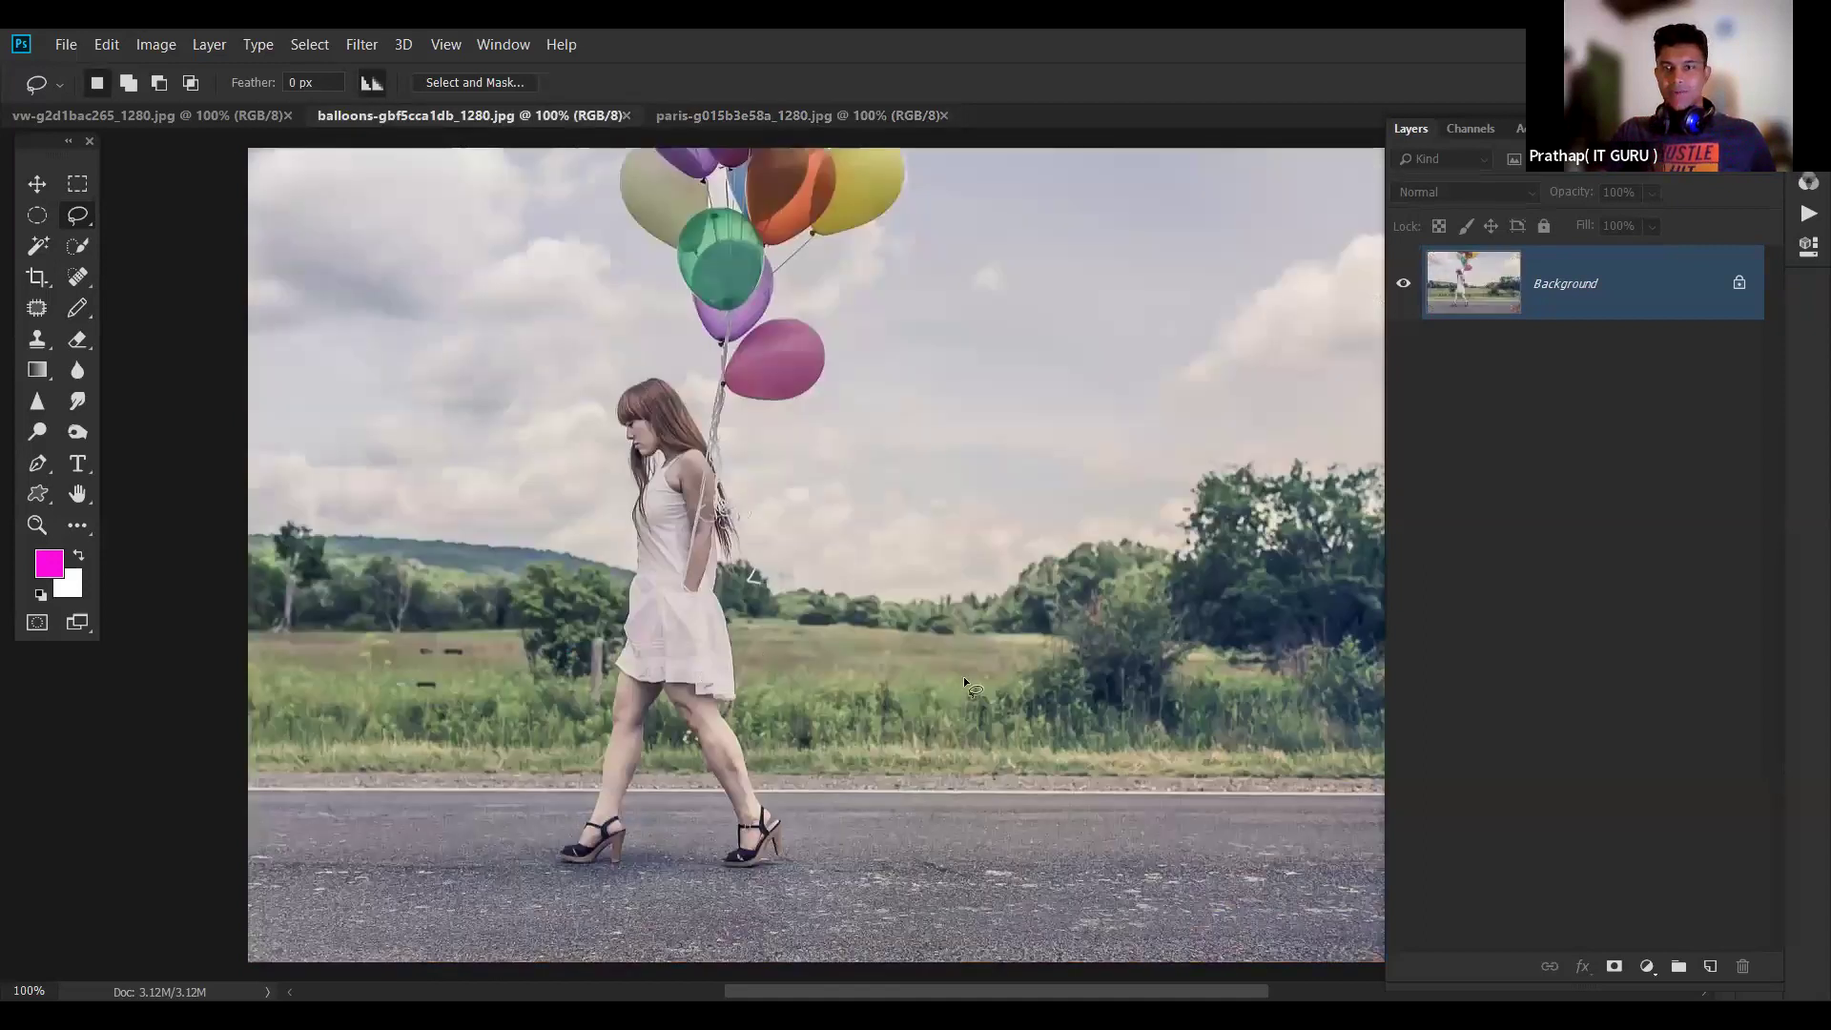
- Trace around the blue car in the forest road image with the Magnetic Lasso and close the outline into a selection
key(ctrl+shift+Tab)
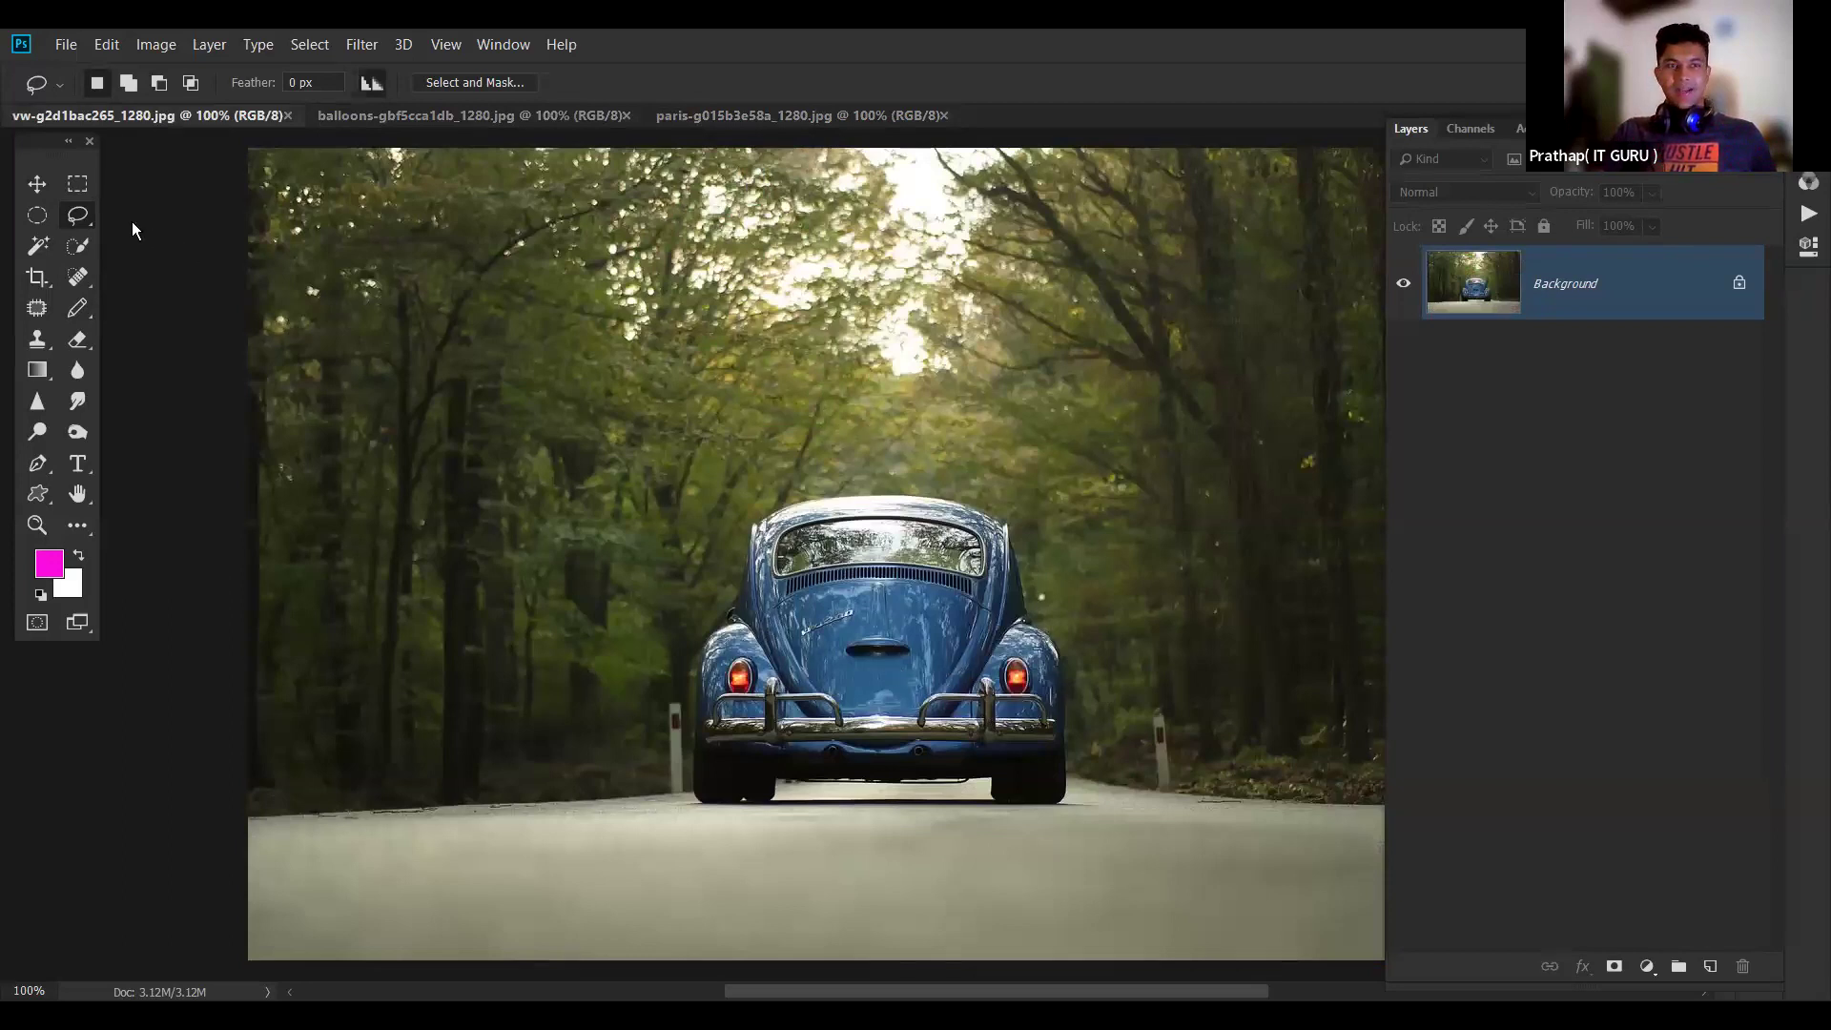
right_click(77, 215)
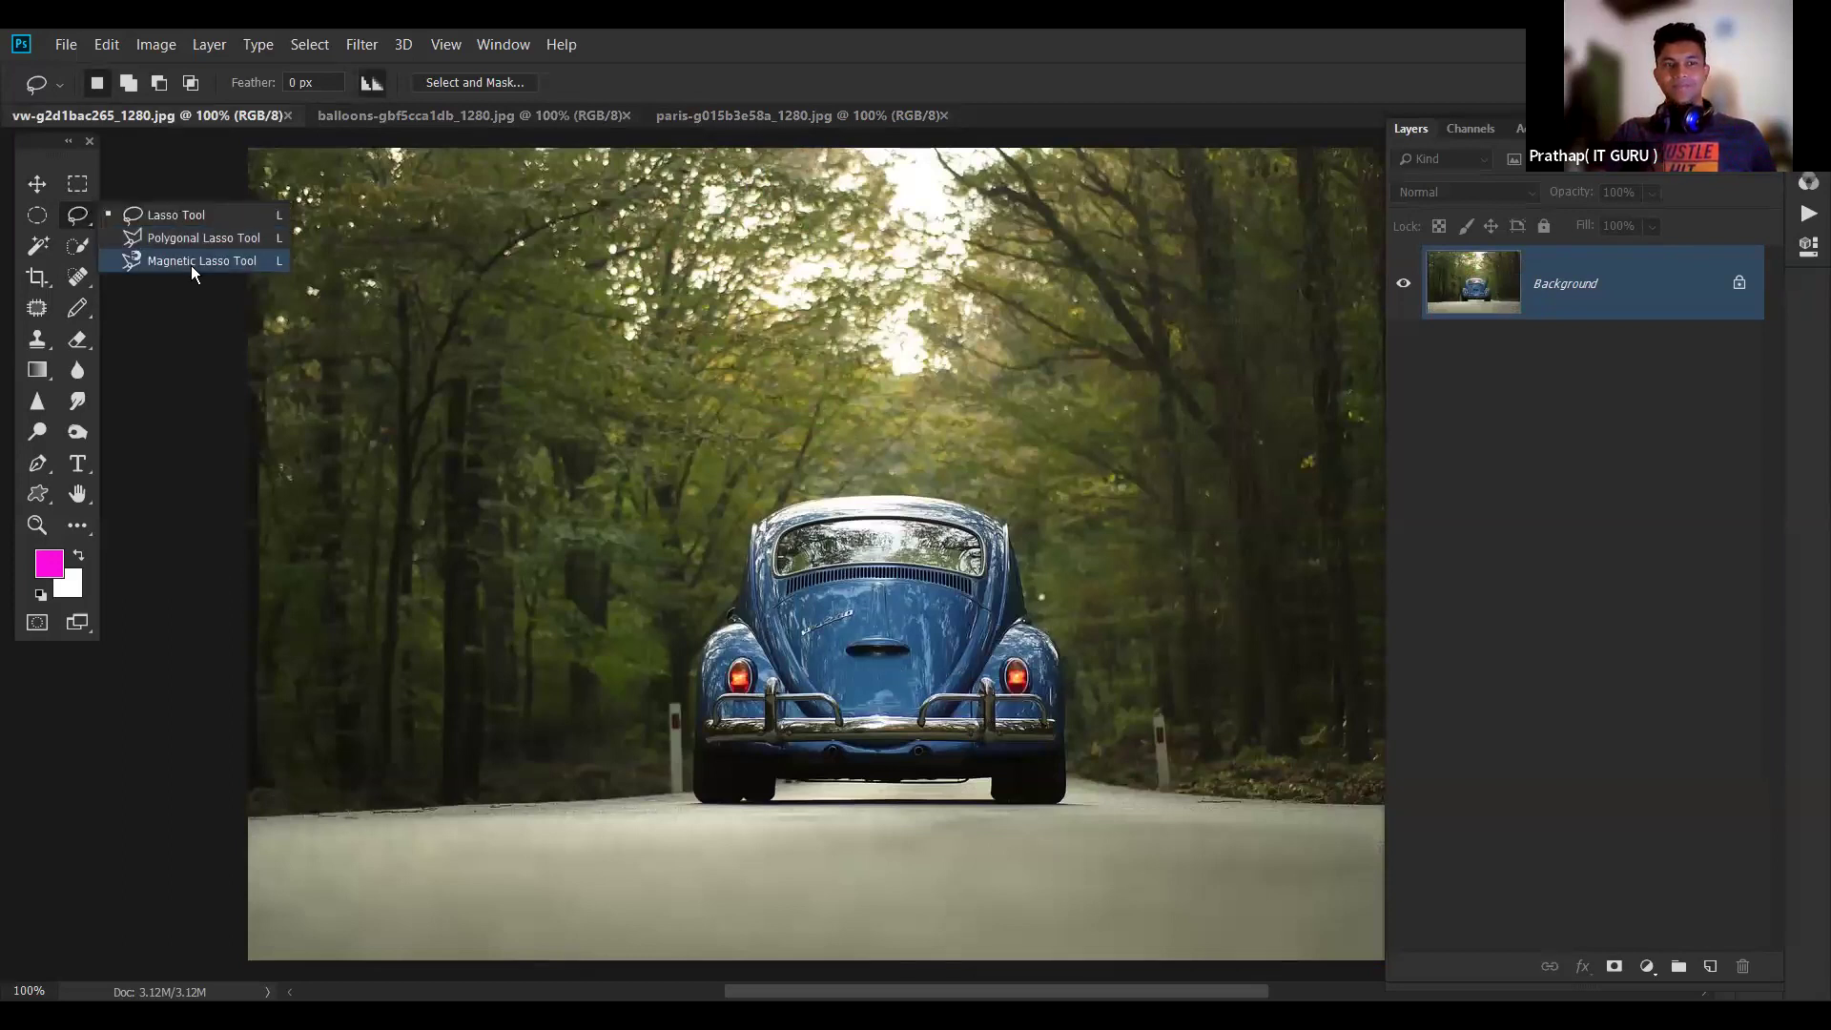
click(191, 262)
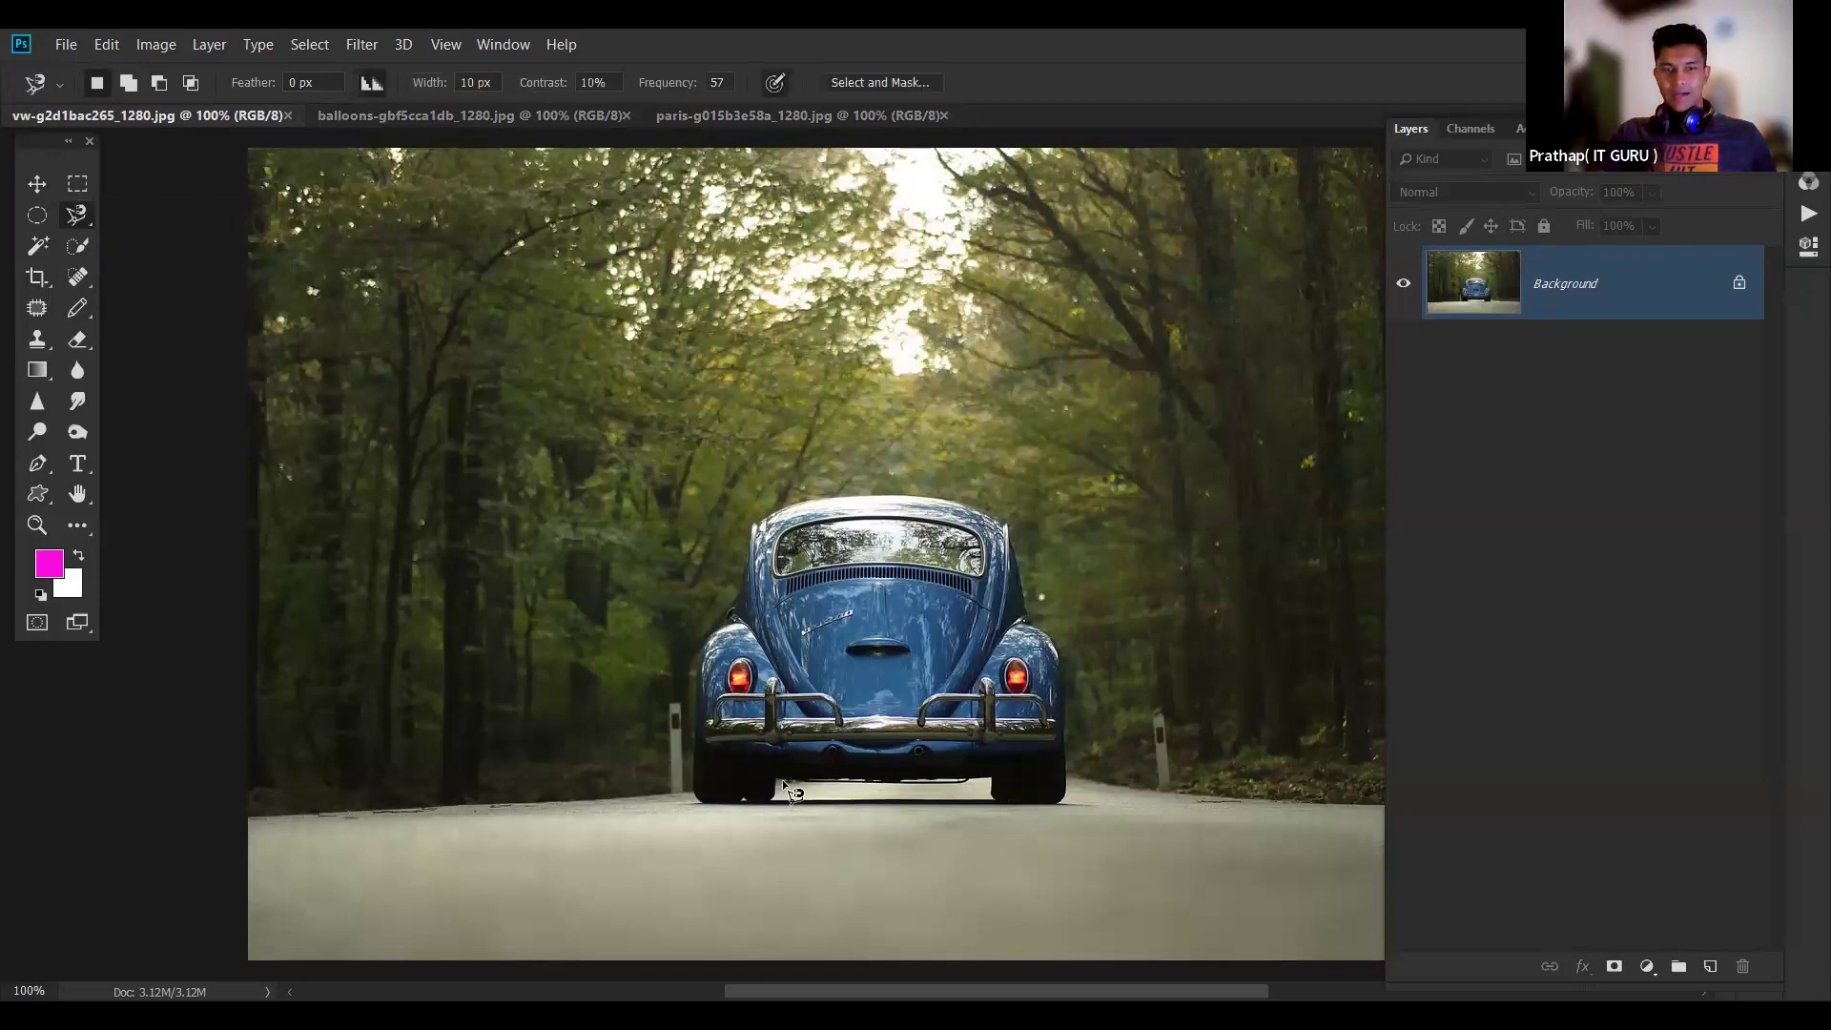
click(779, 781)
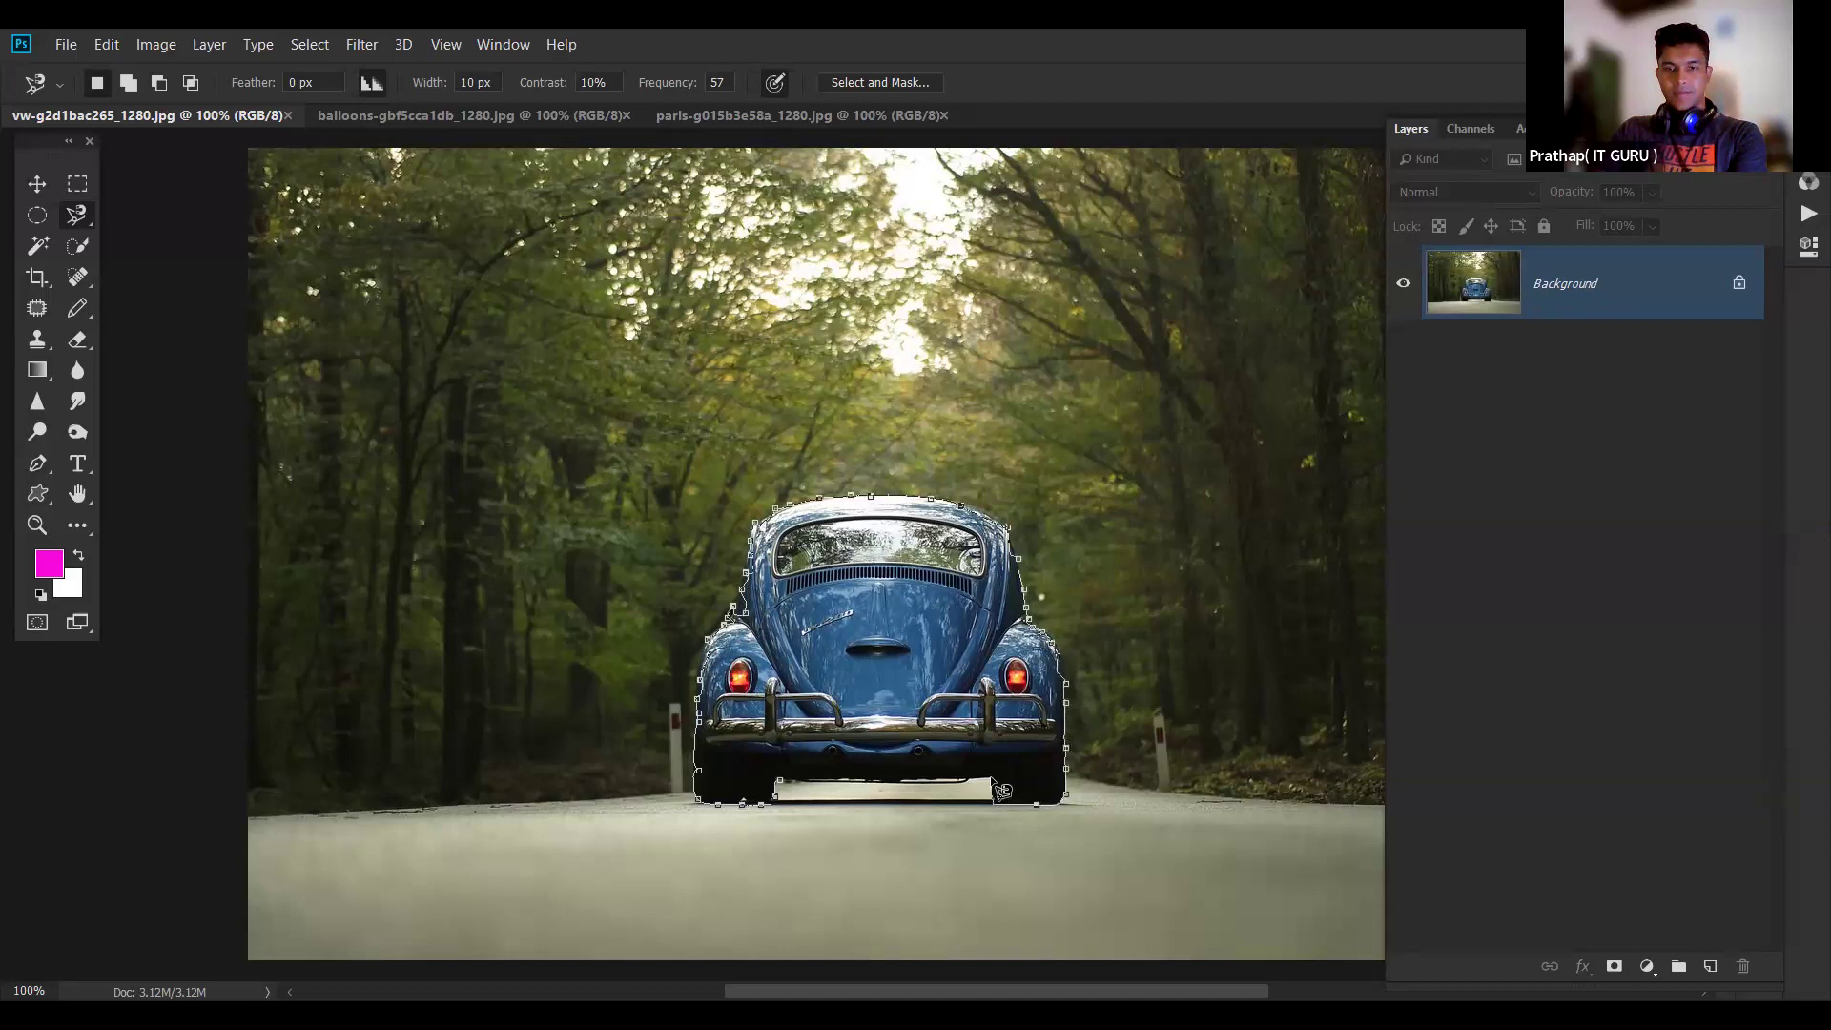
click(794, 791)
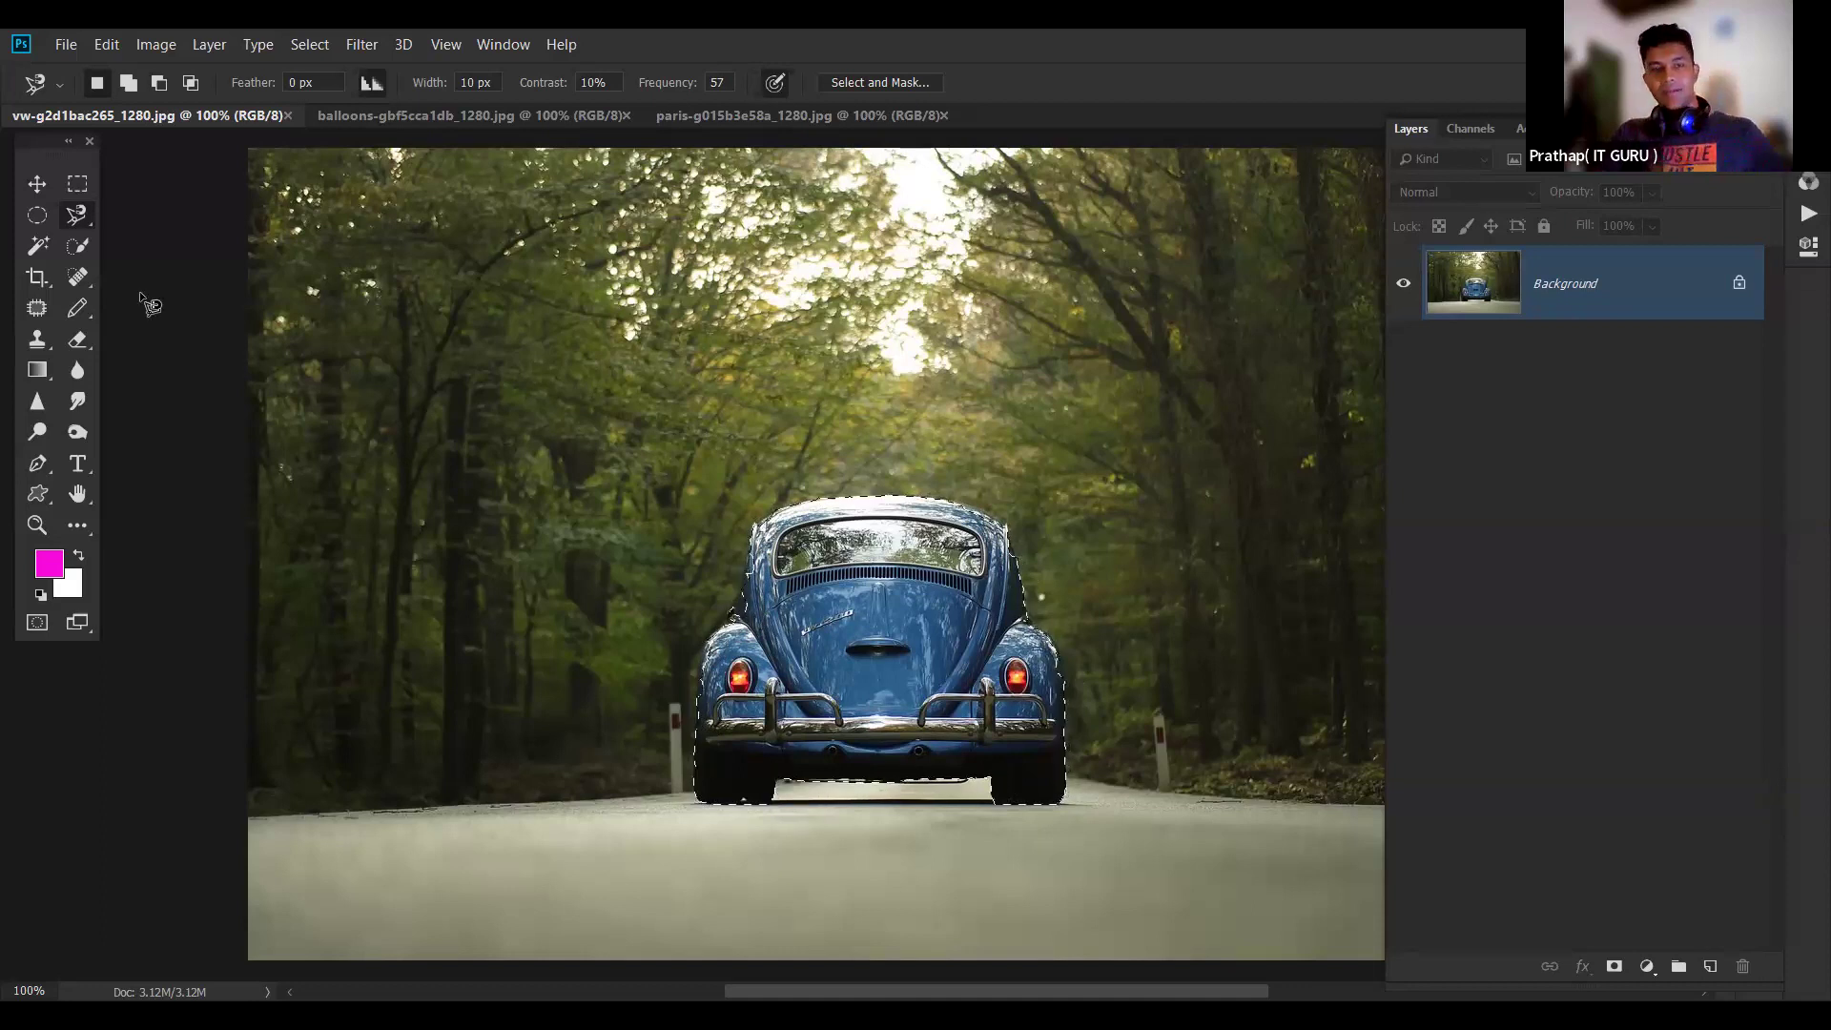
- Transfer the selected car into the Paris street image as a new layer
click(41, 189)
drag(479, 443, 696, 115)
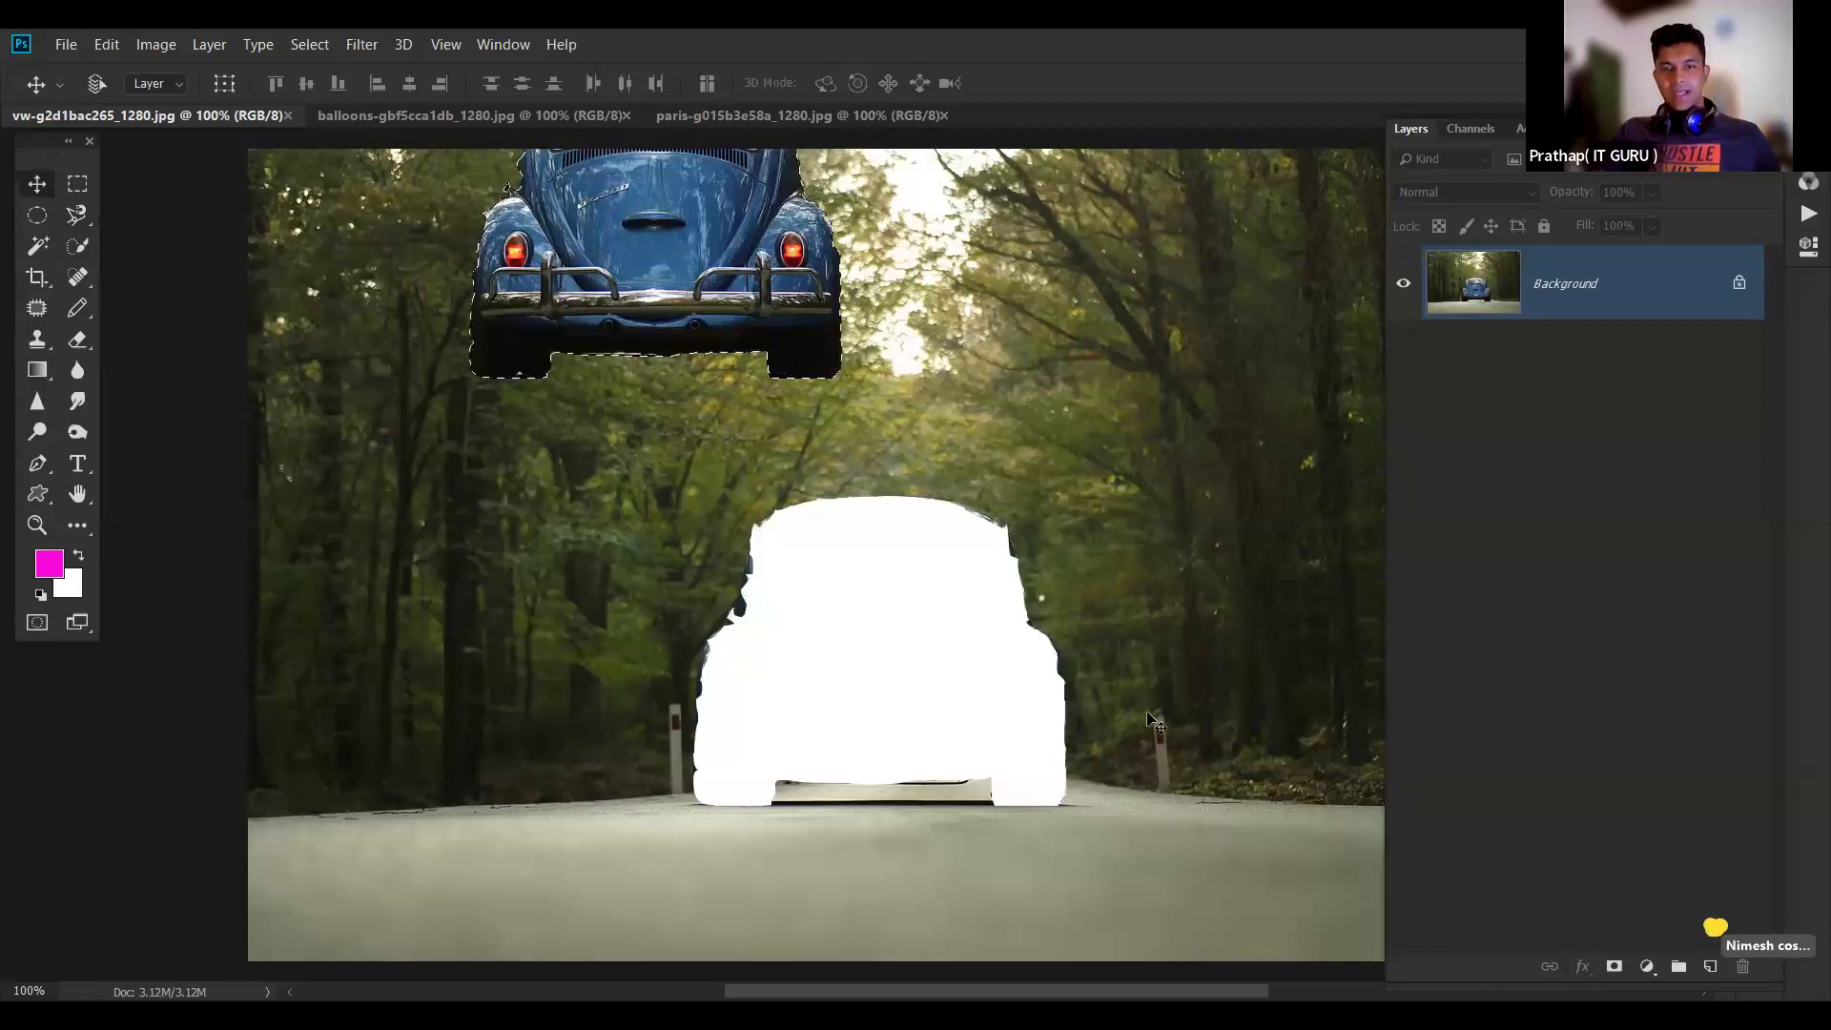
key(ctrl+shift+Tab)
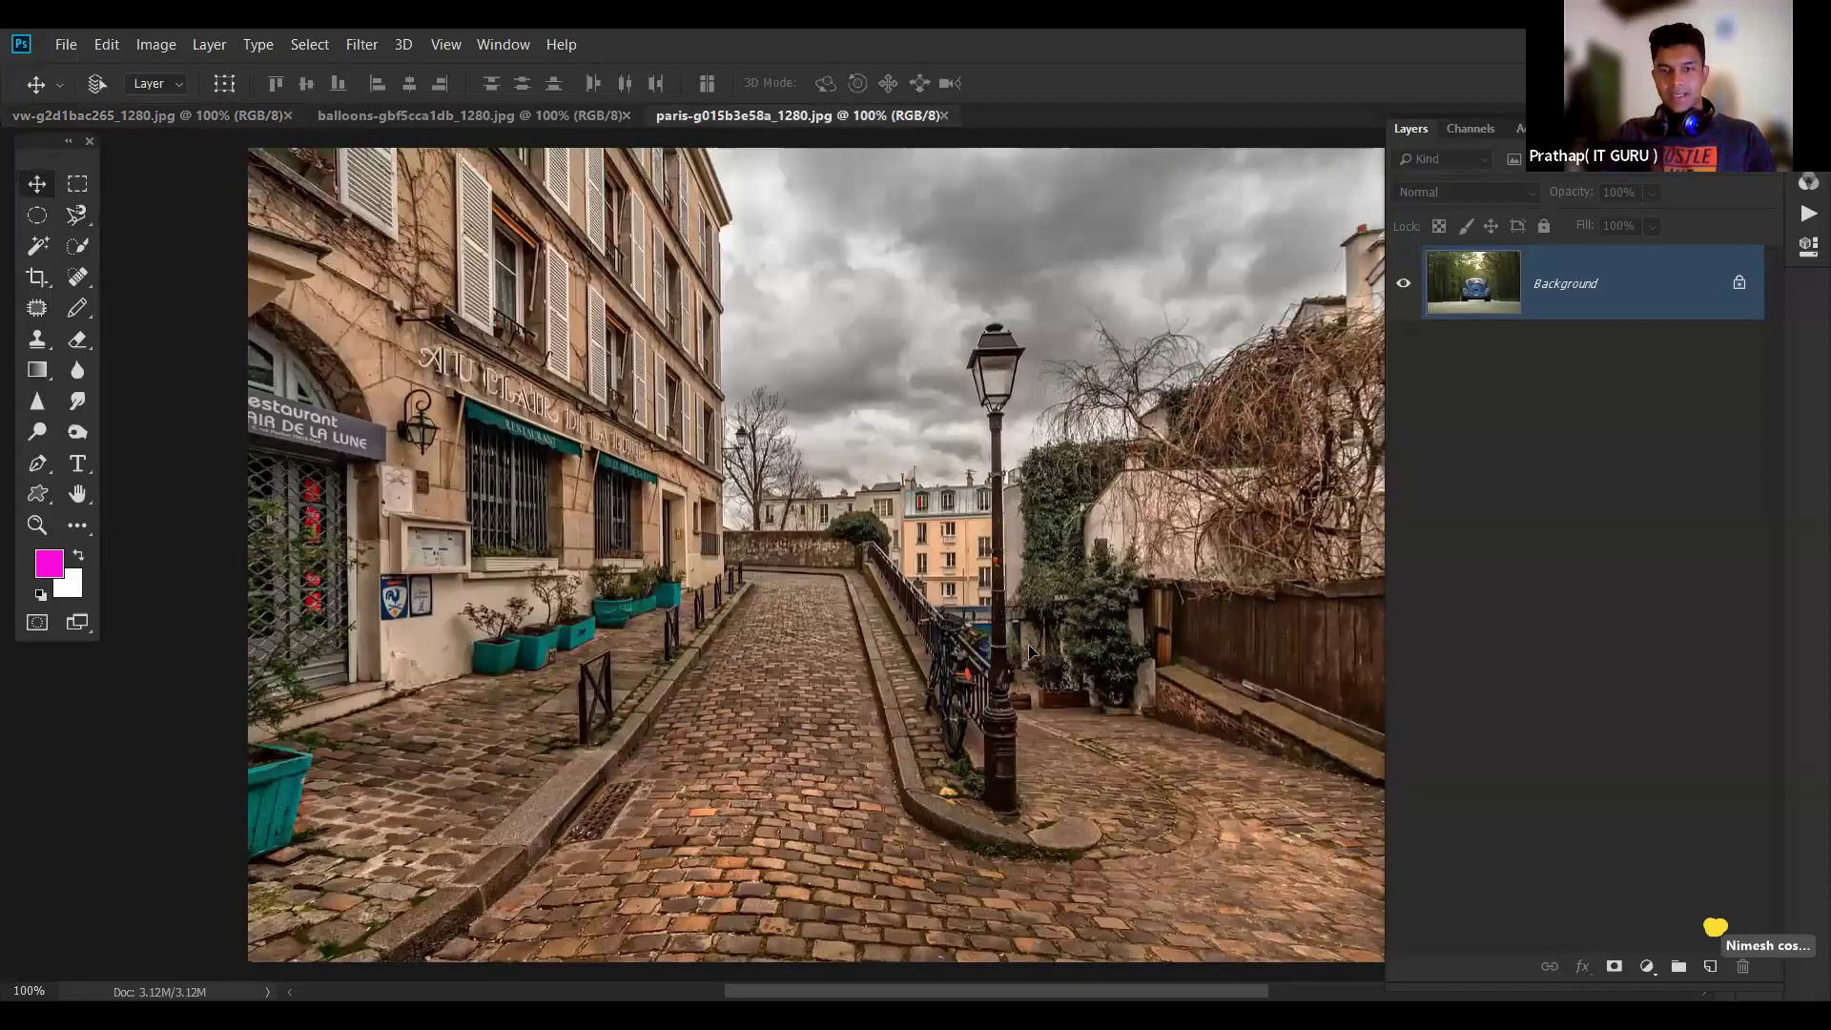
key(ctrl+v)
- Scale the car layer to about 107% and place it in the lower-right corner of the Paris street photo
key(ctrl+t)
drag(1085, 658, 1168, 777)
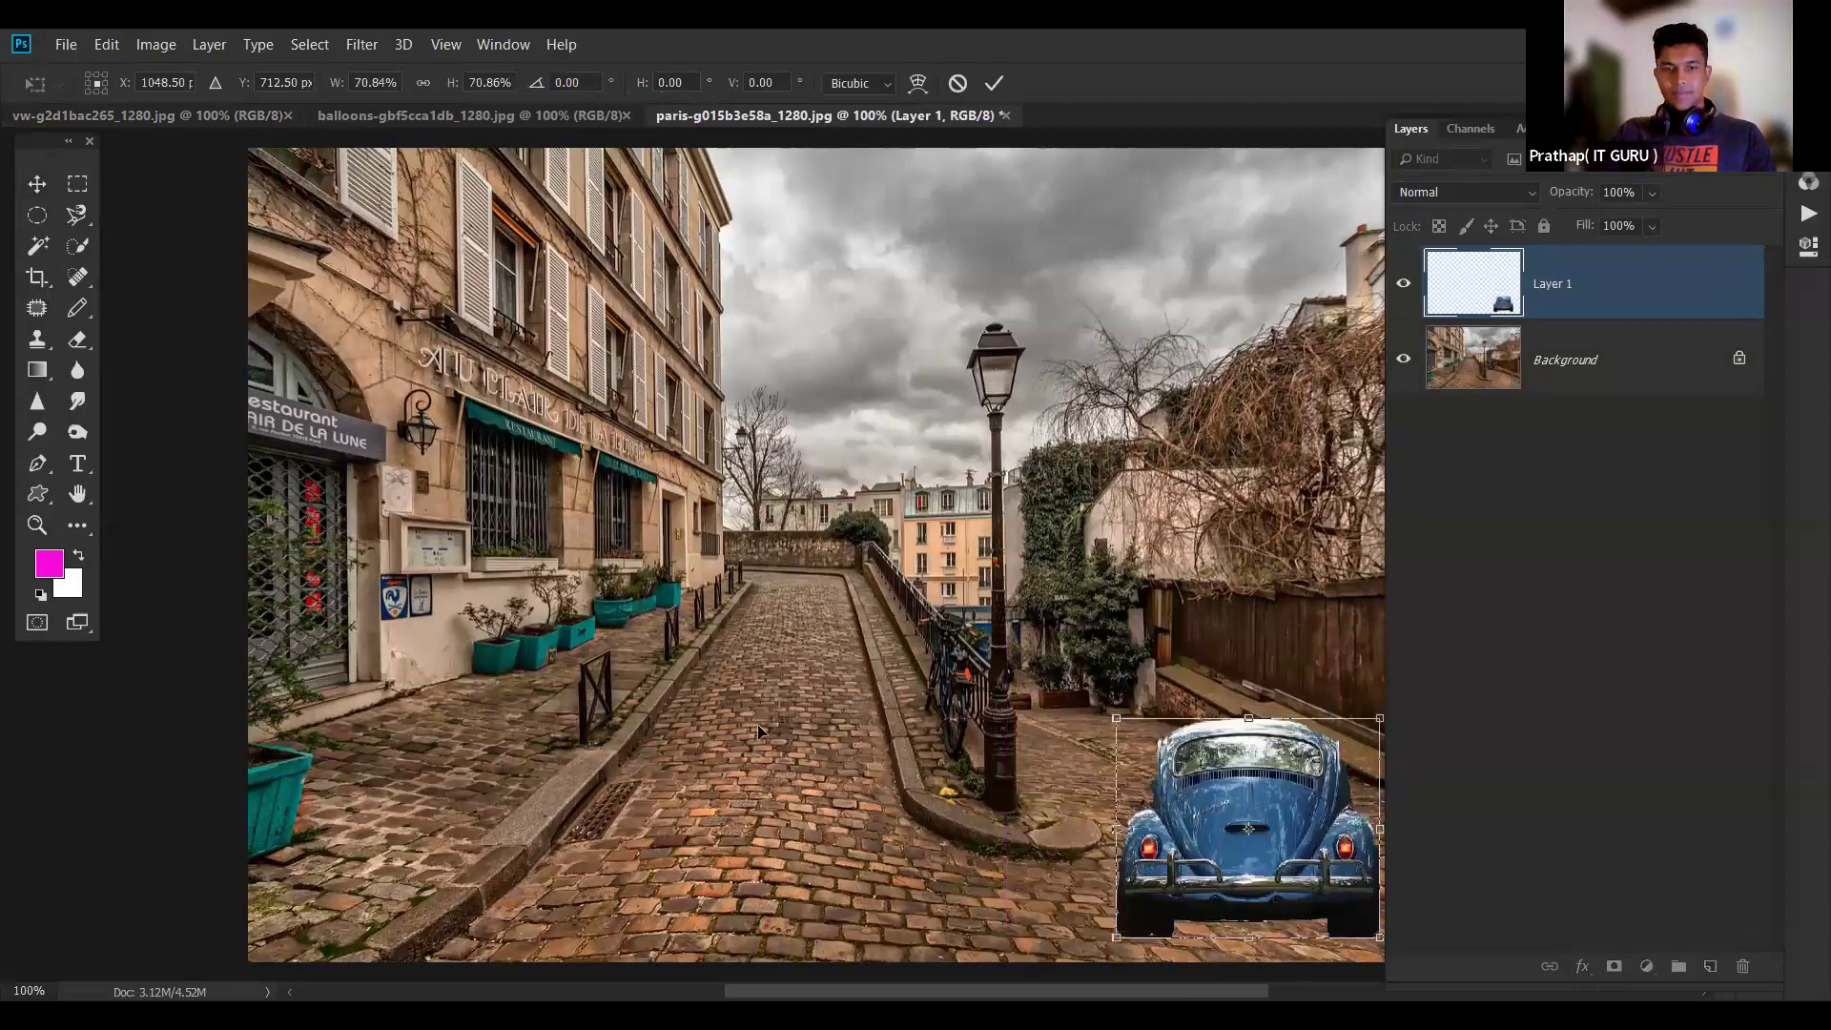
drag(1248, 828, 771, 817)
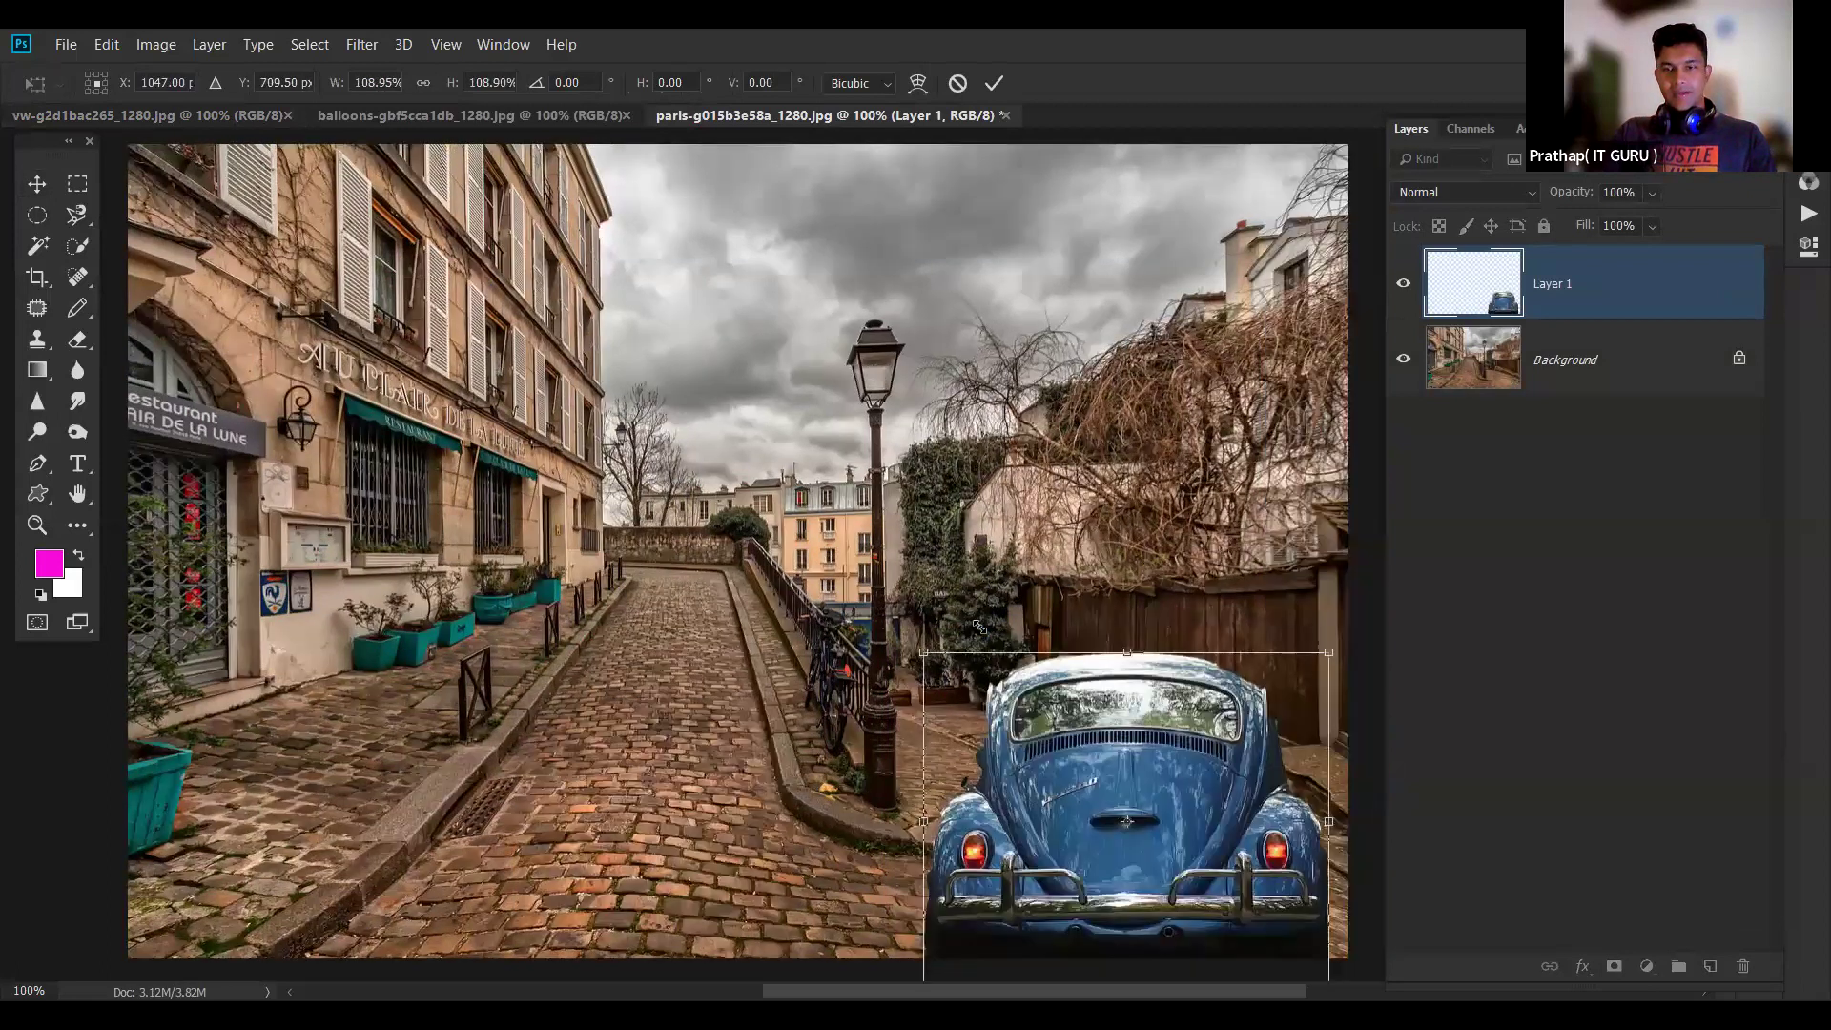
drag(1088, 714, 1141, 704)
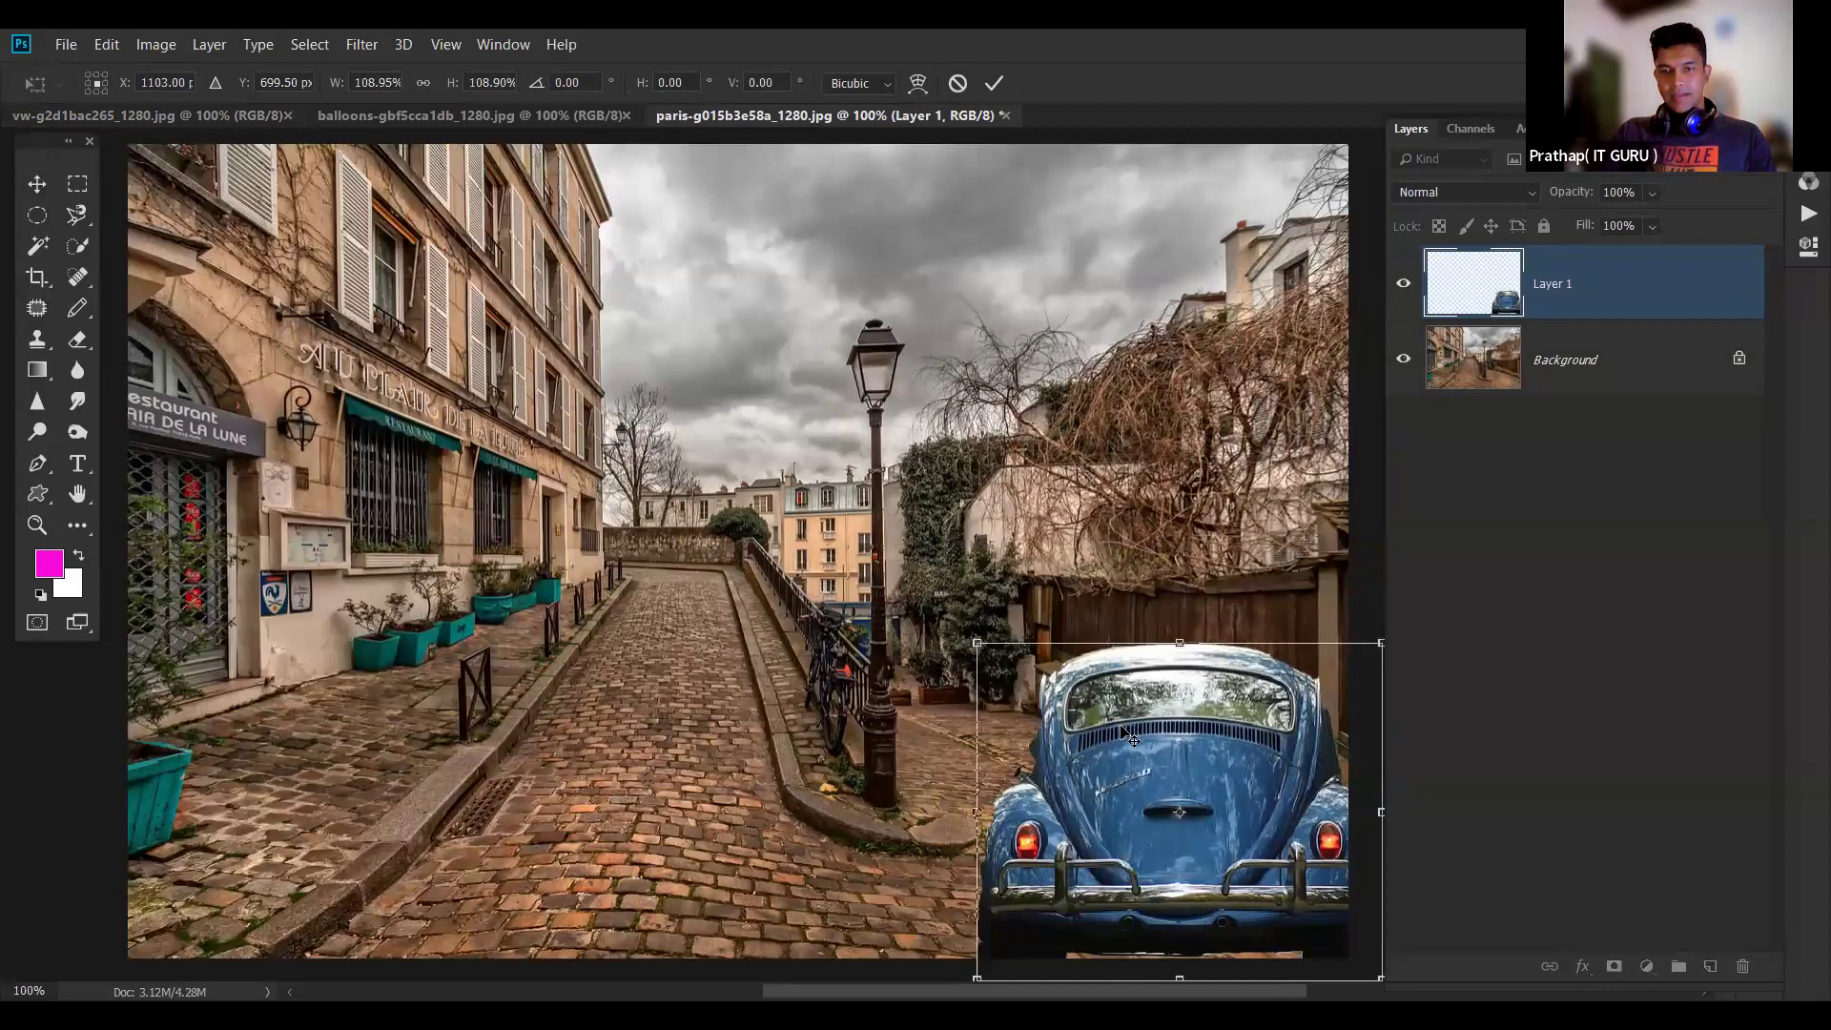
key(ctrl+z)
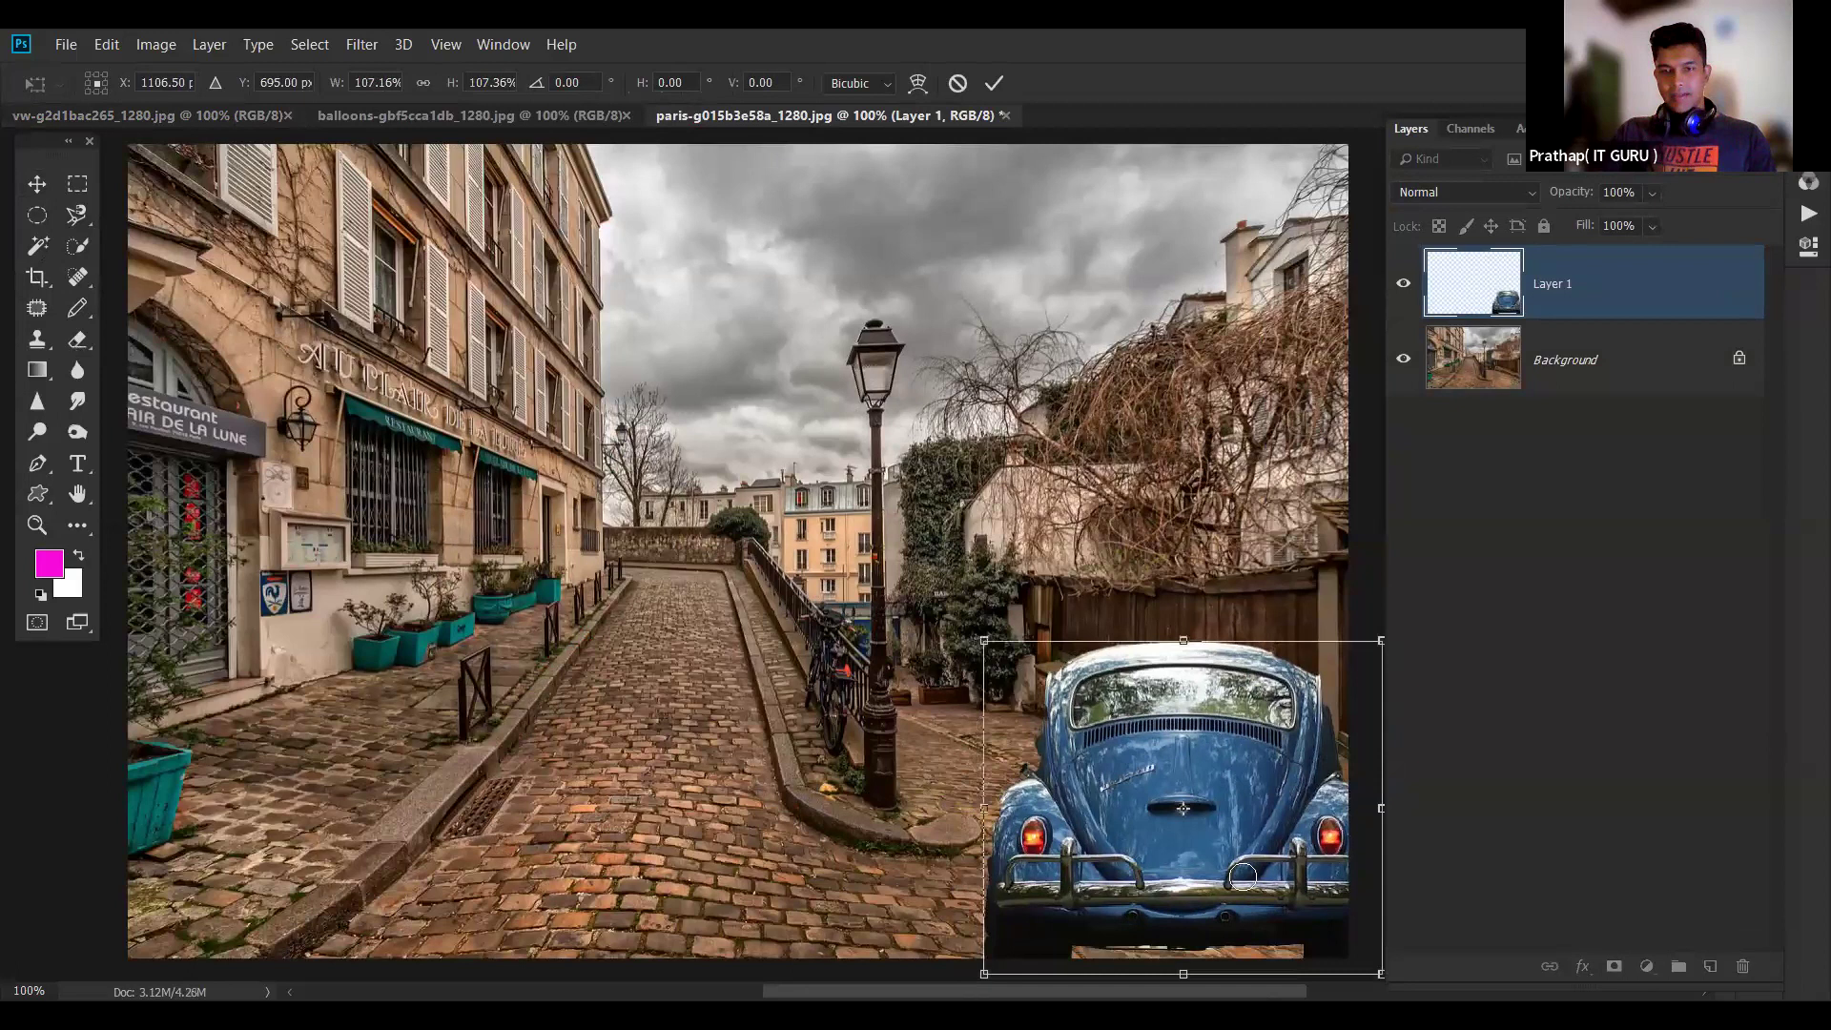
key(Return)
key(e)
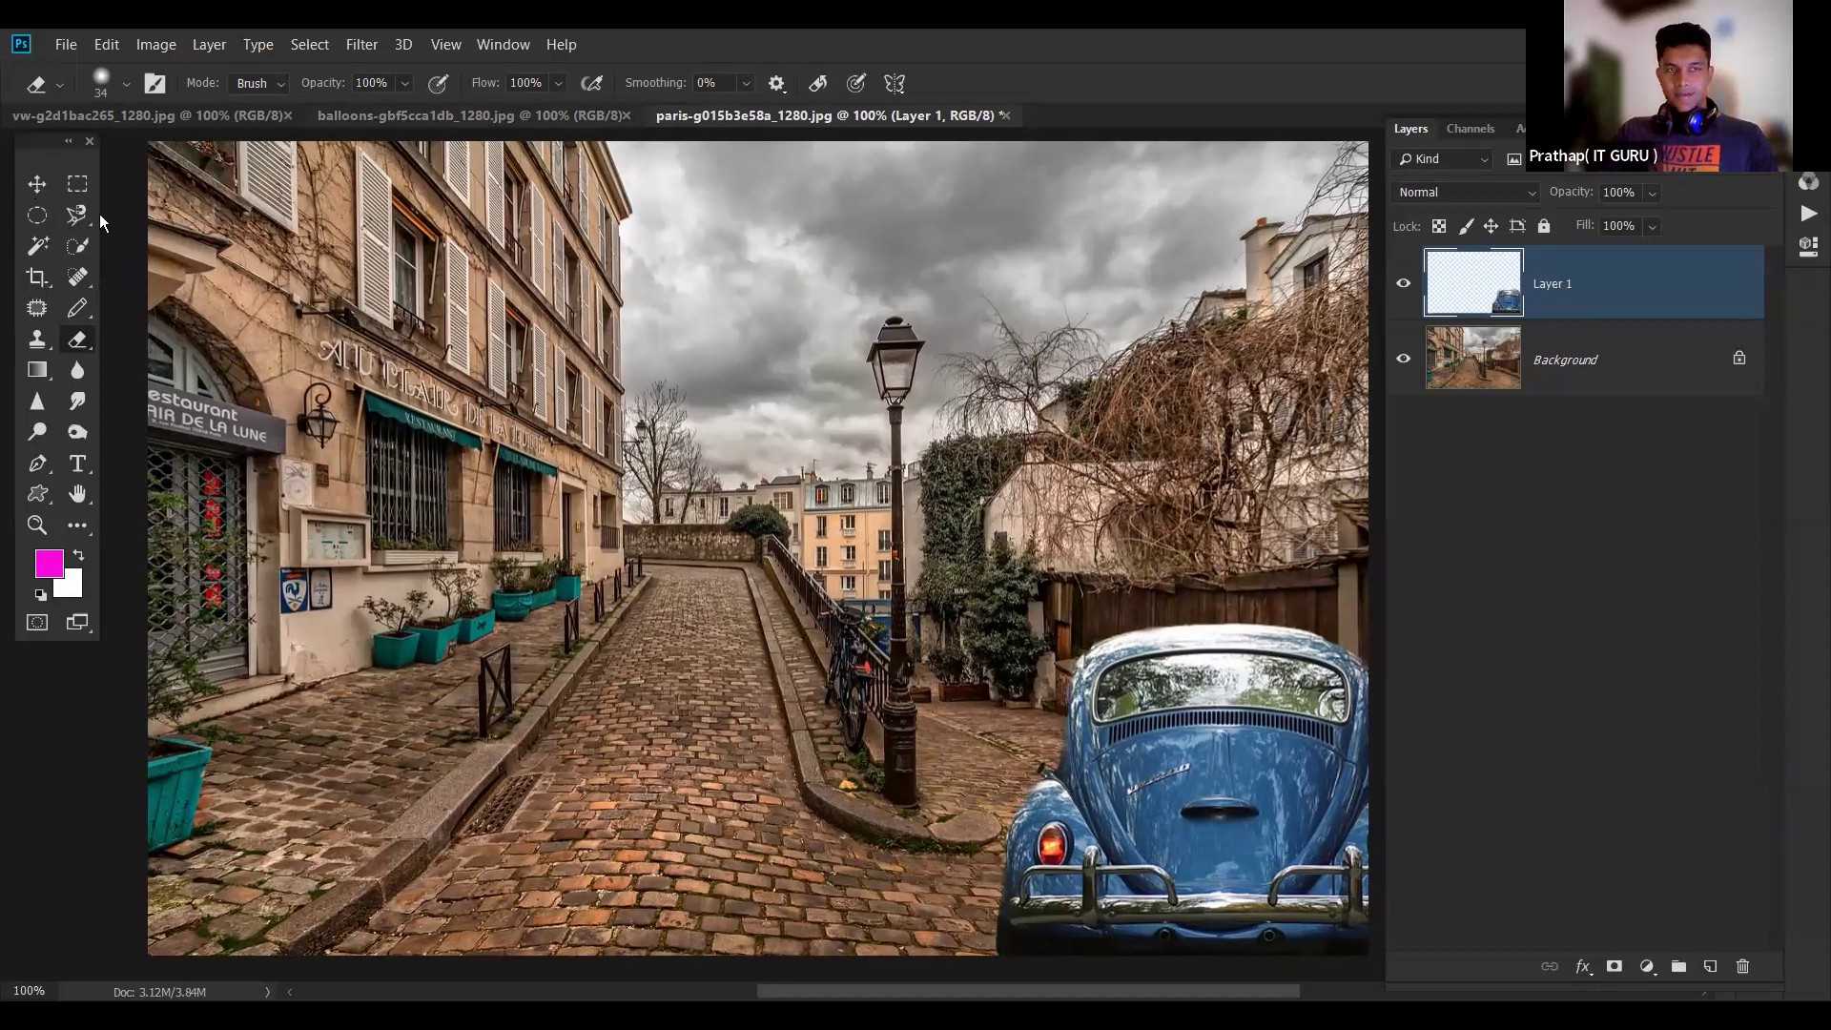
- Trace around the woman and her balloons in the balloons image with the Magnetic Lasso and close the selection
key(ctrl+shift+Tab)
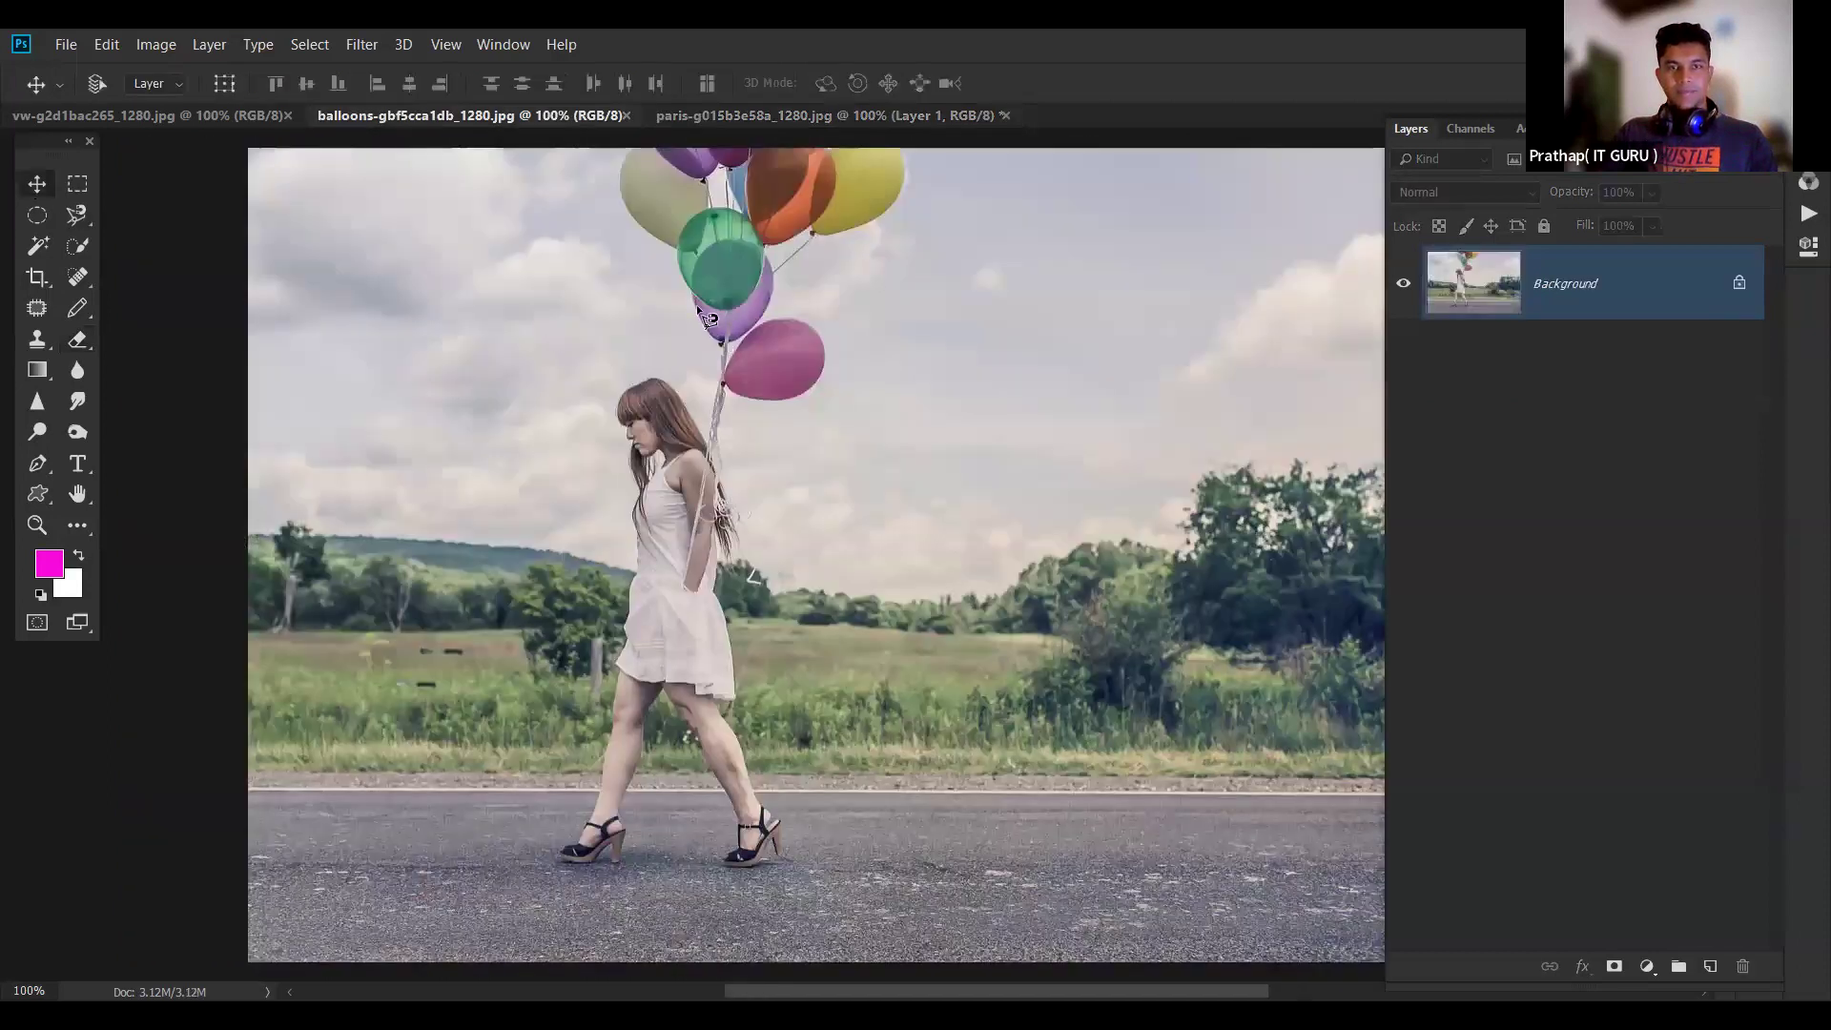
key(l)
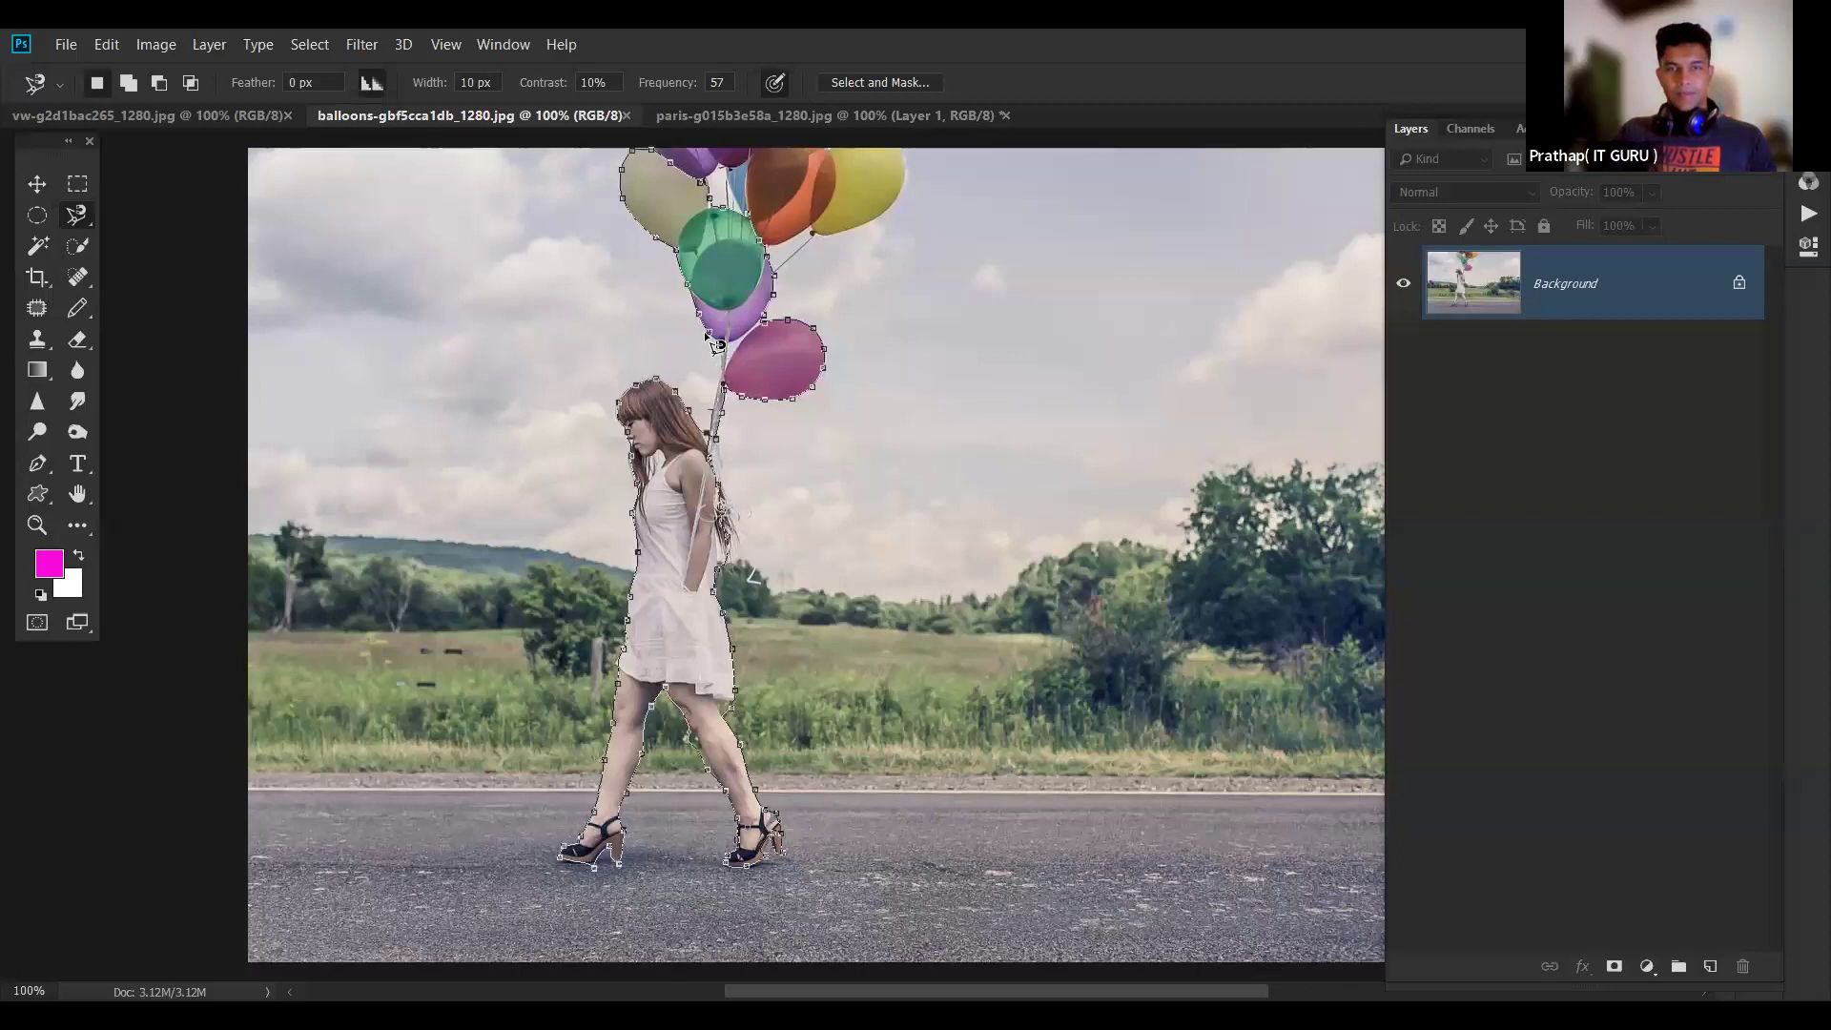
key(Return)
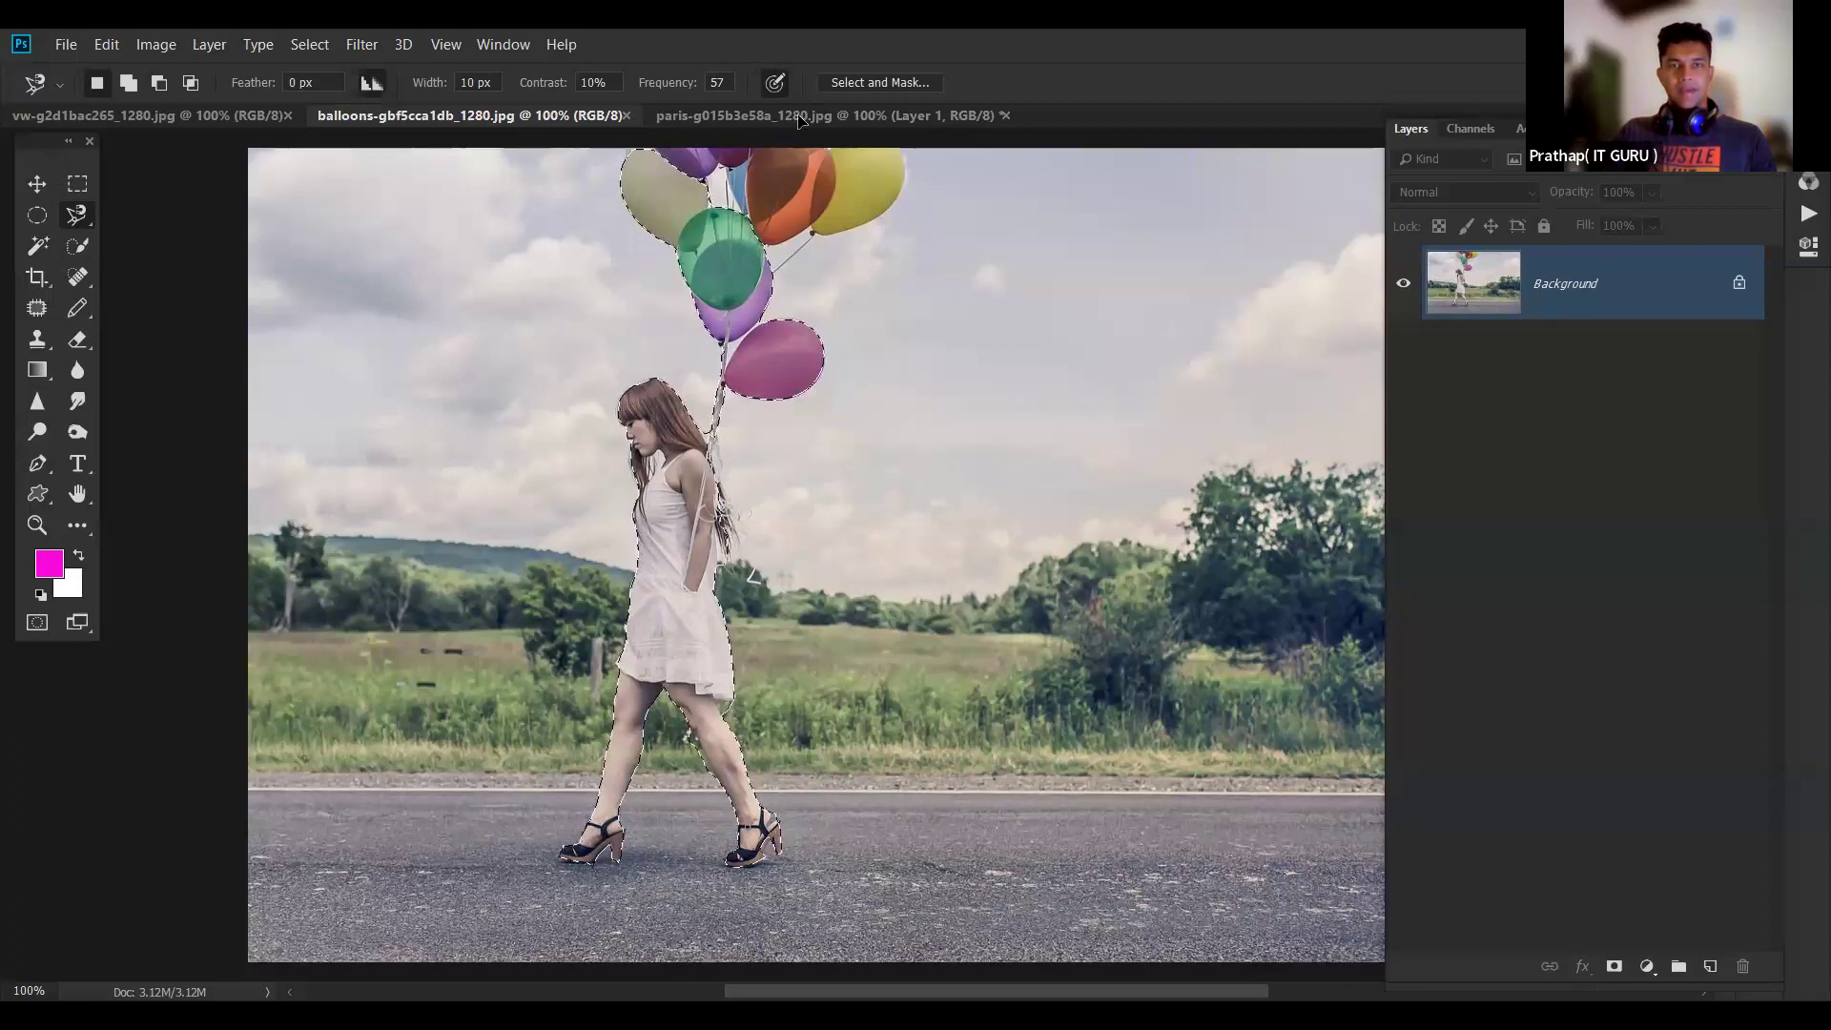
- Transfer the selected woman and balloons into the Paris image and position them on the cobbled street beside the car
key(v)
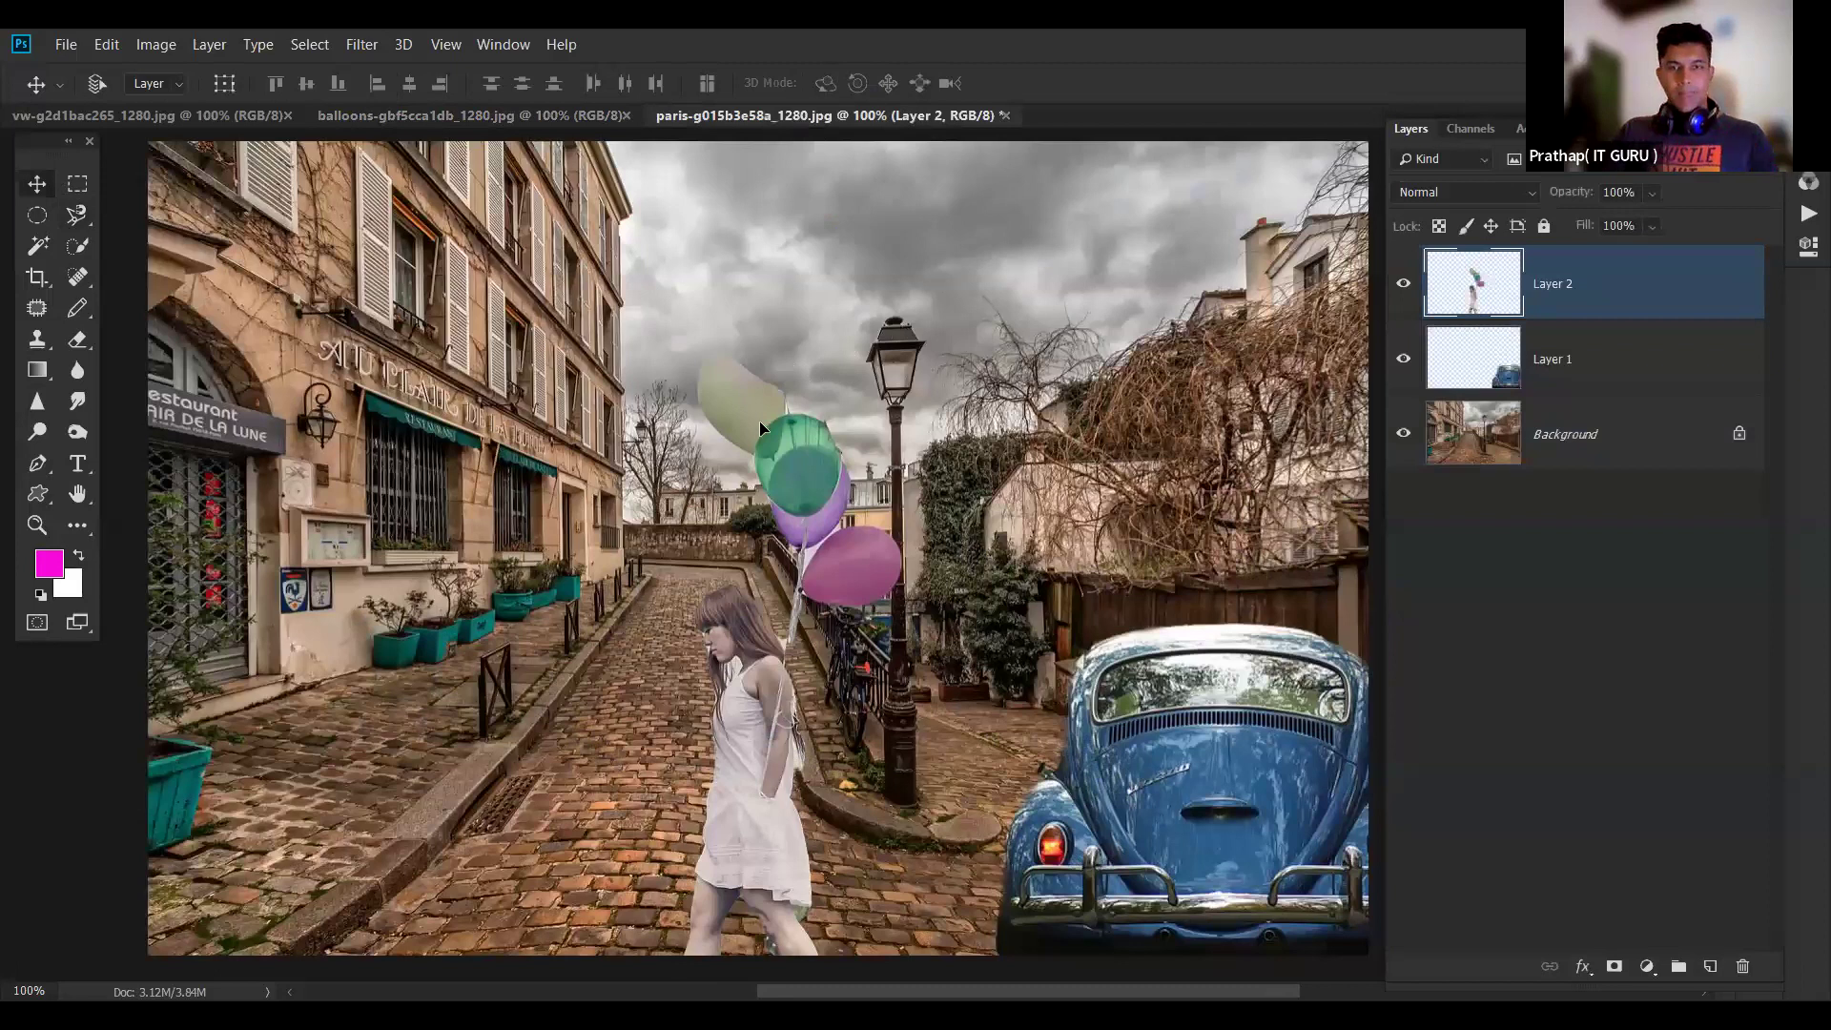
key(ctrl+t)
drag(799, 429, 742, 430)
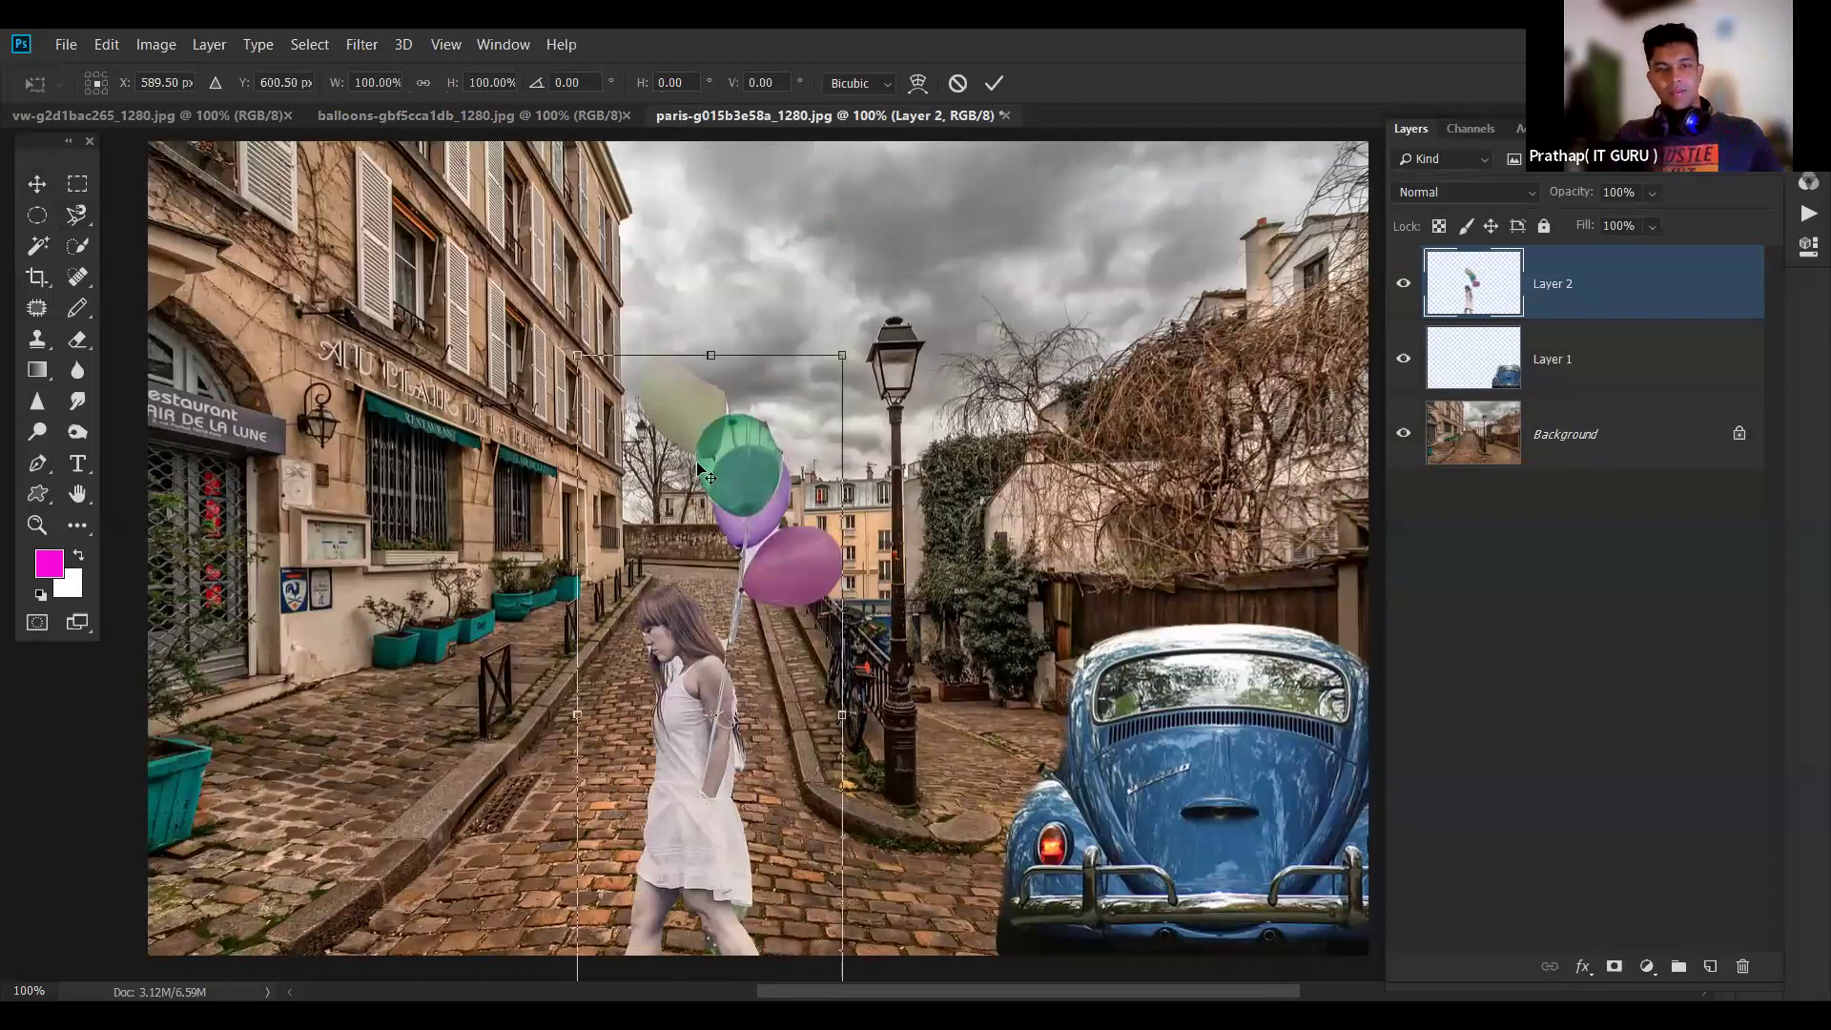
drag(690, 439, 660, 349)
key(Return)
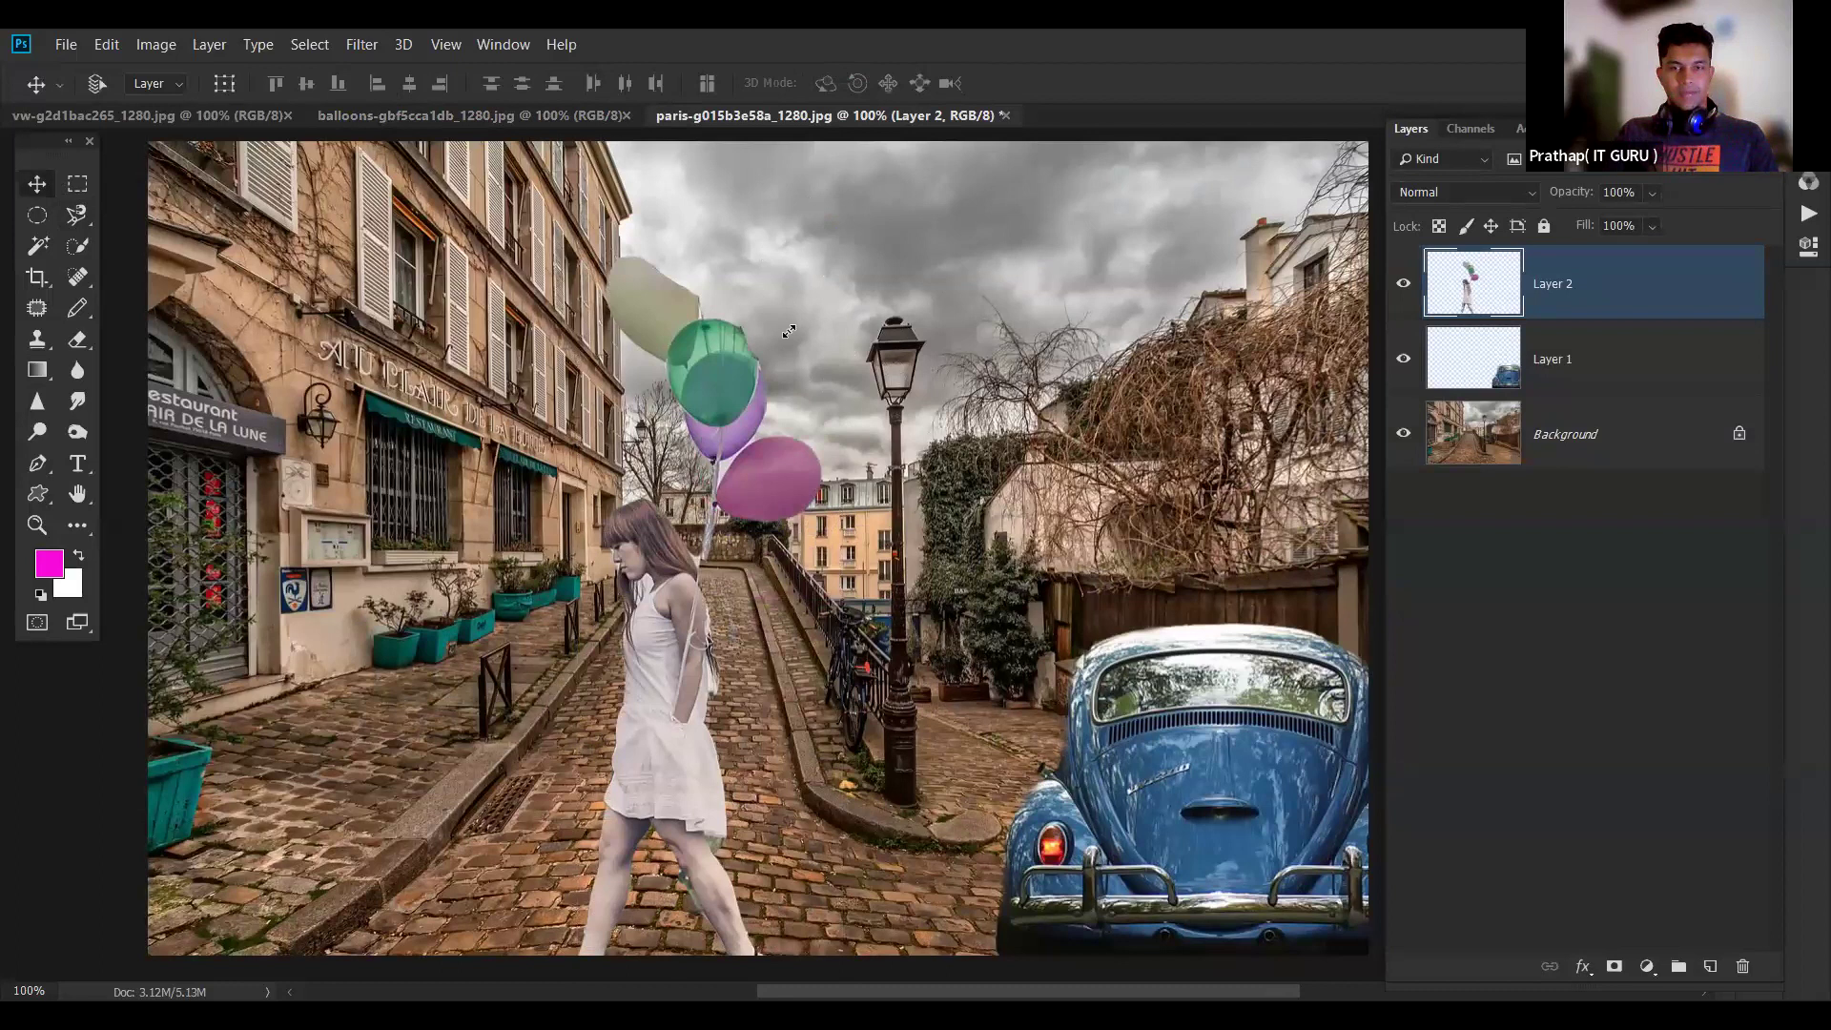
- Raise the woman's layer until her feet show on the cobbles and scale it down to about 88%
key(ctrl+t)
drag(701, 606, 701, 549)
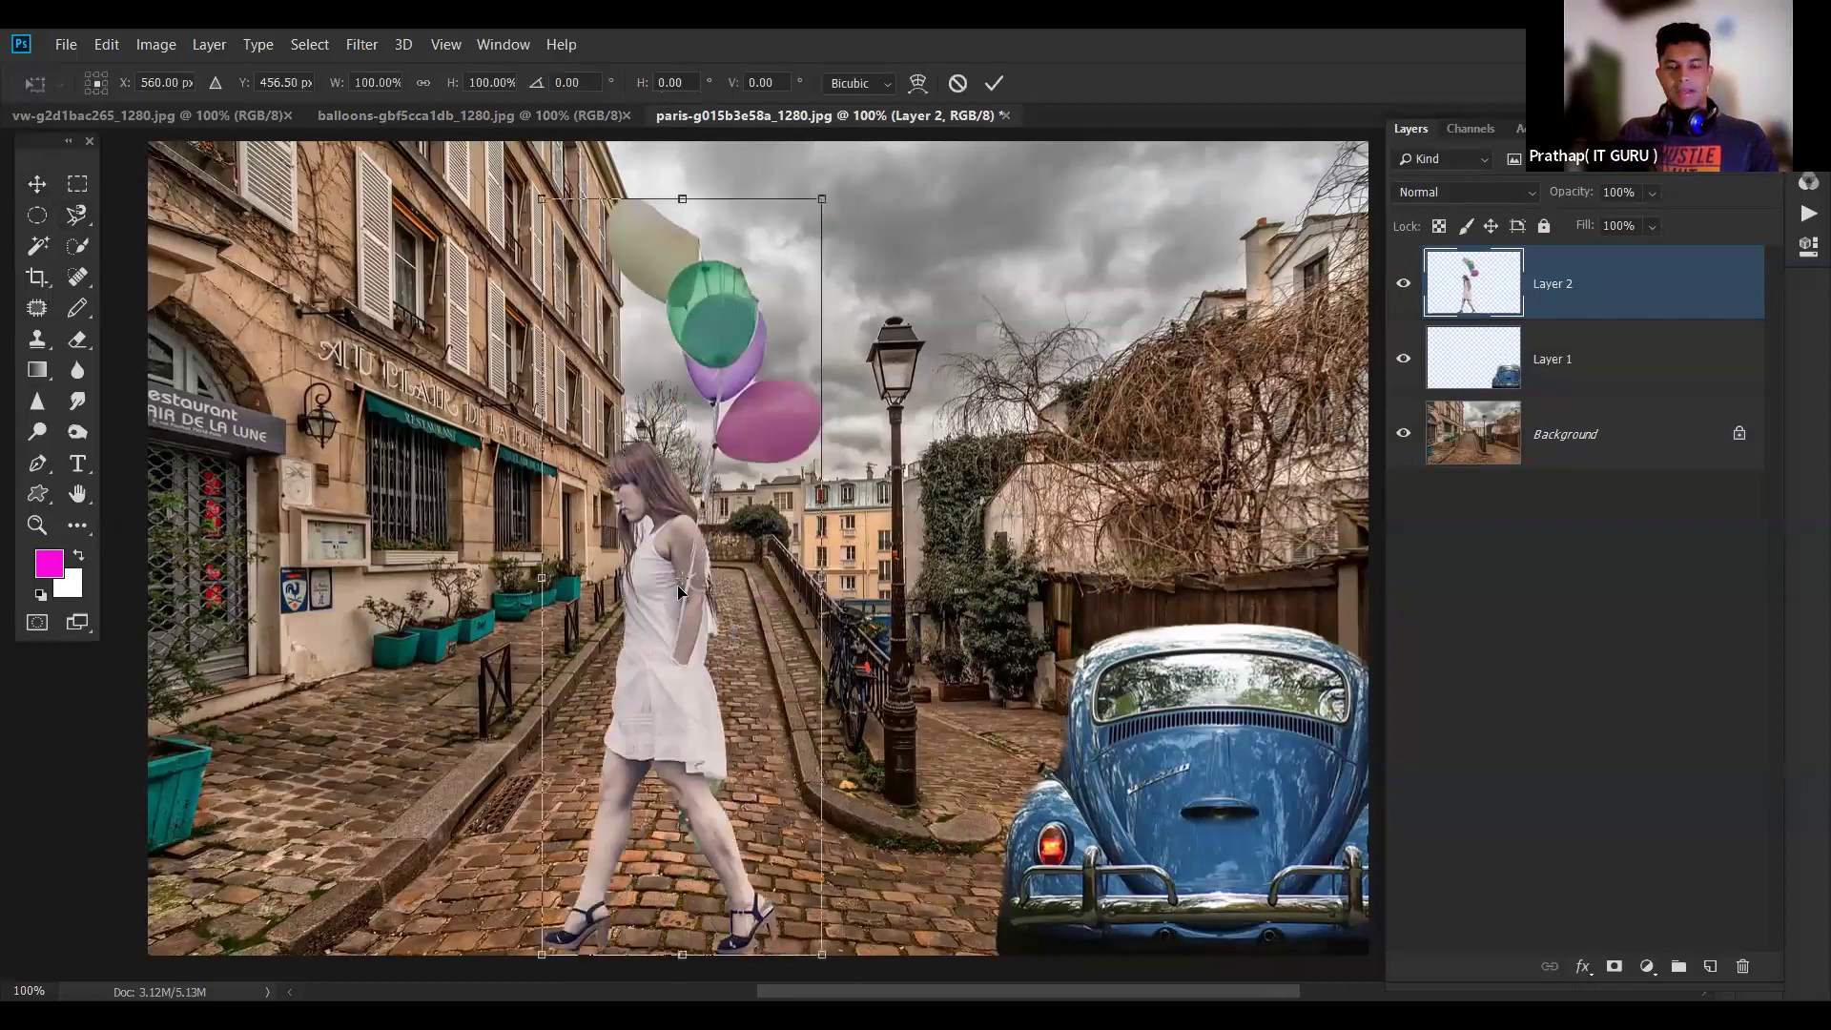
drag(821, 198, 788, 289)
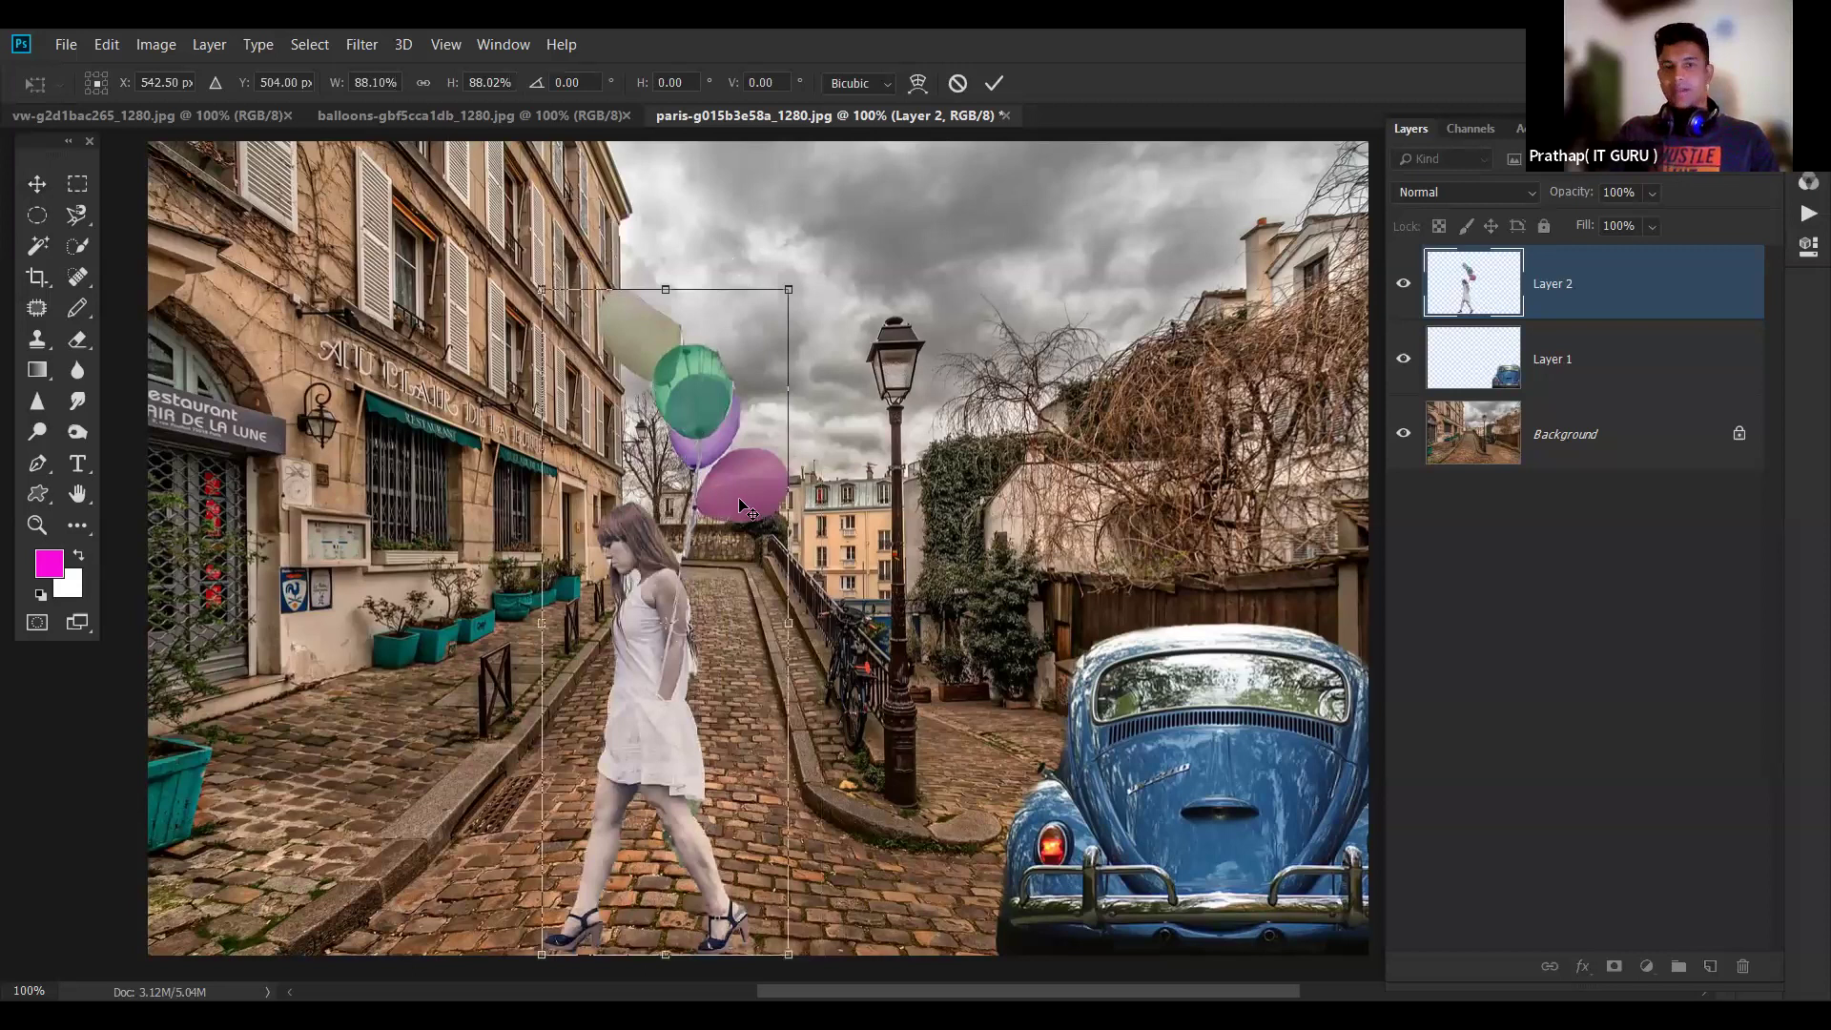
key(Return)
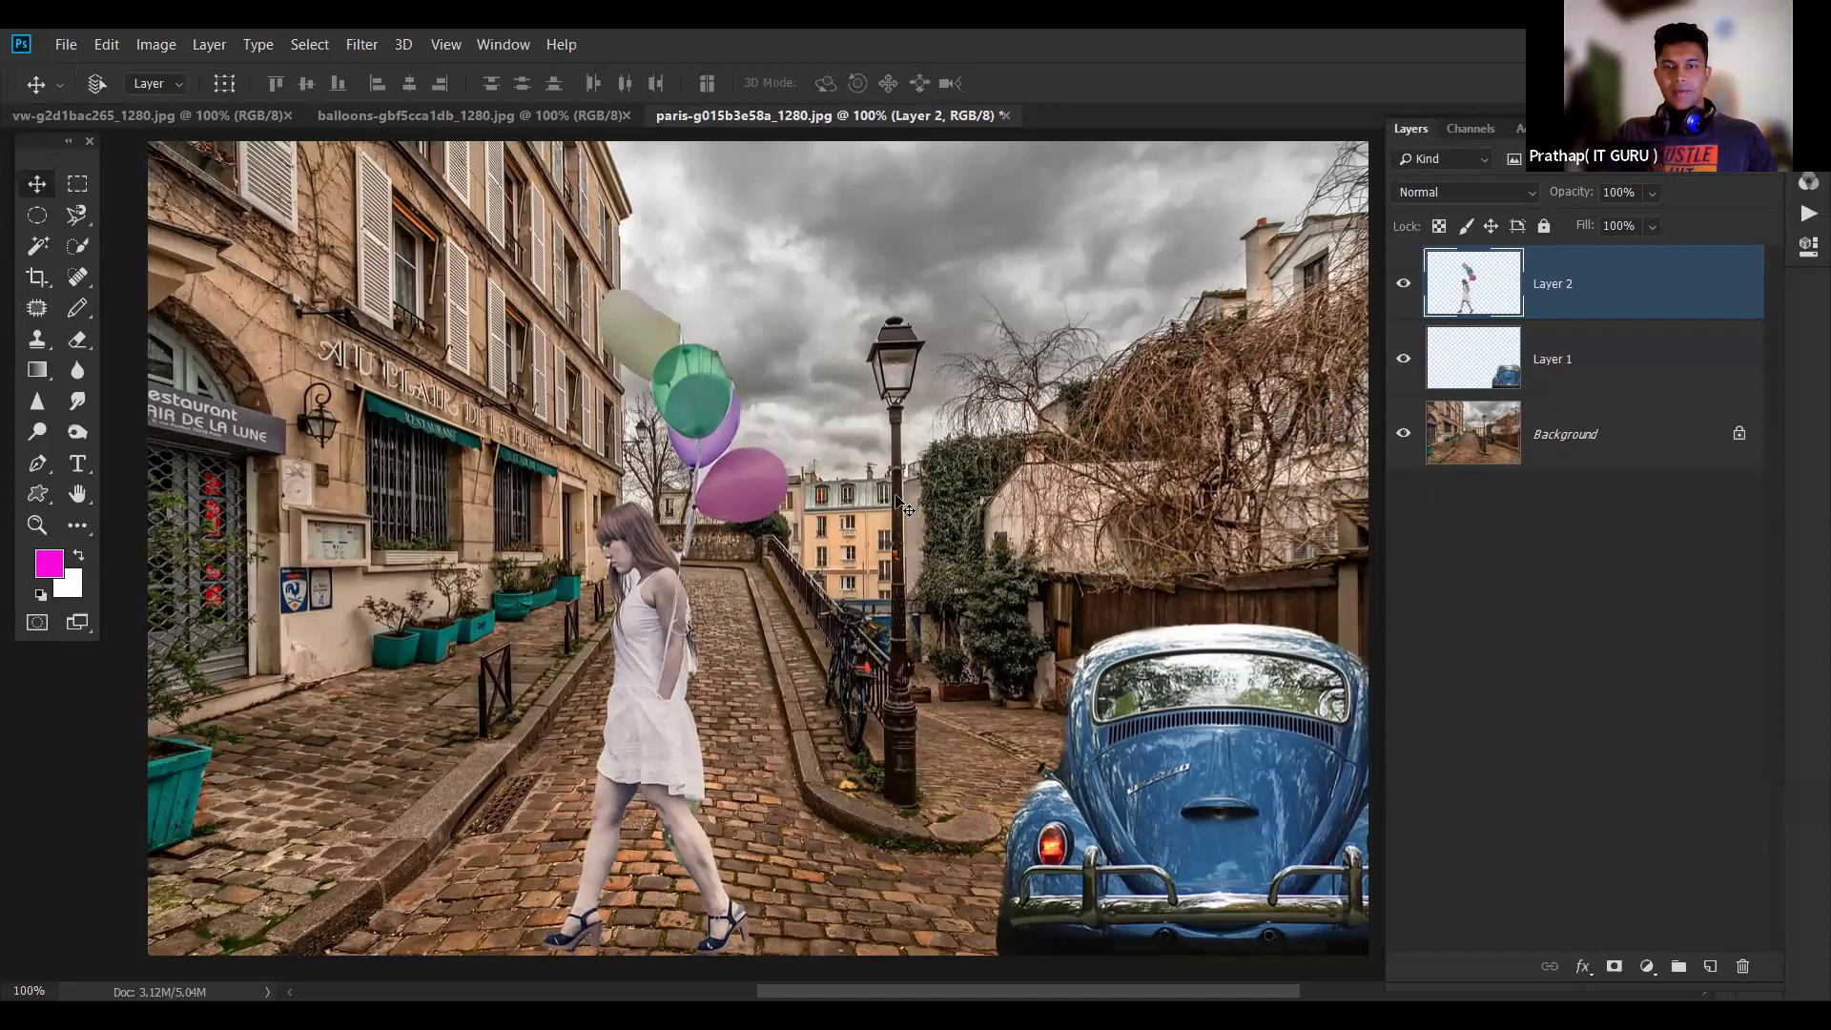
- Select the car layer and lower its brightness to -70 with a Brightness/Contrast adjustment
click(1460, 460)
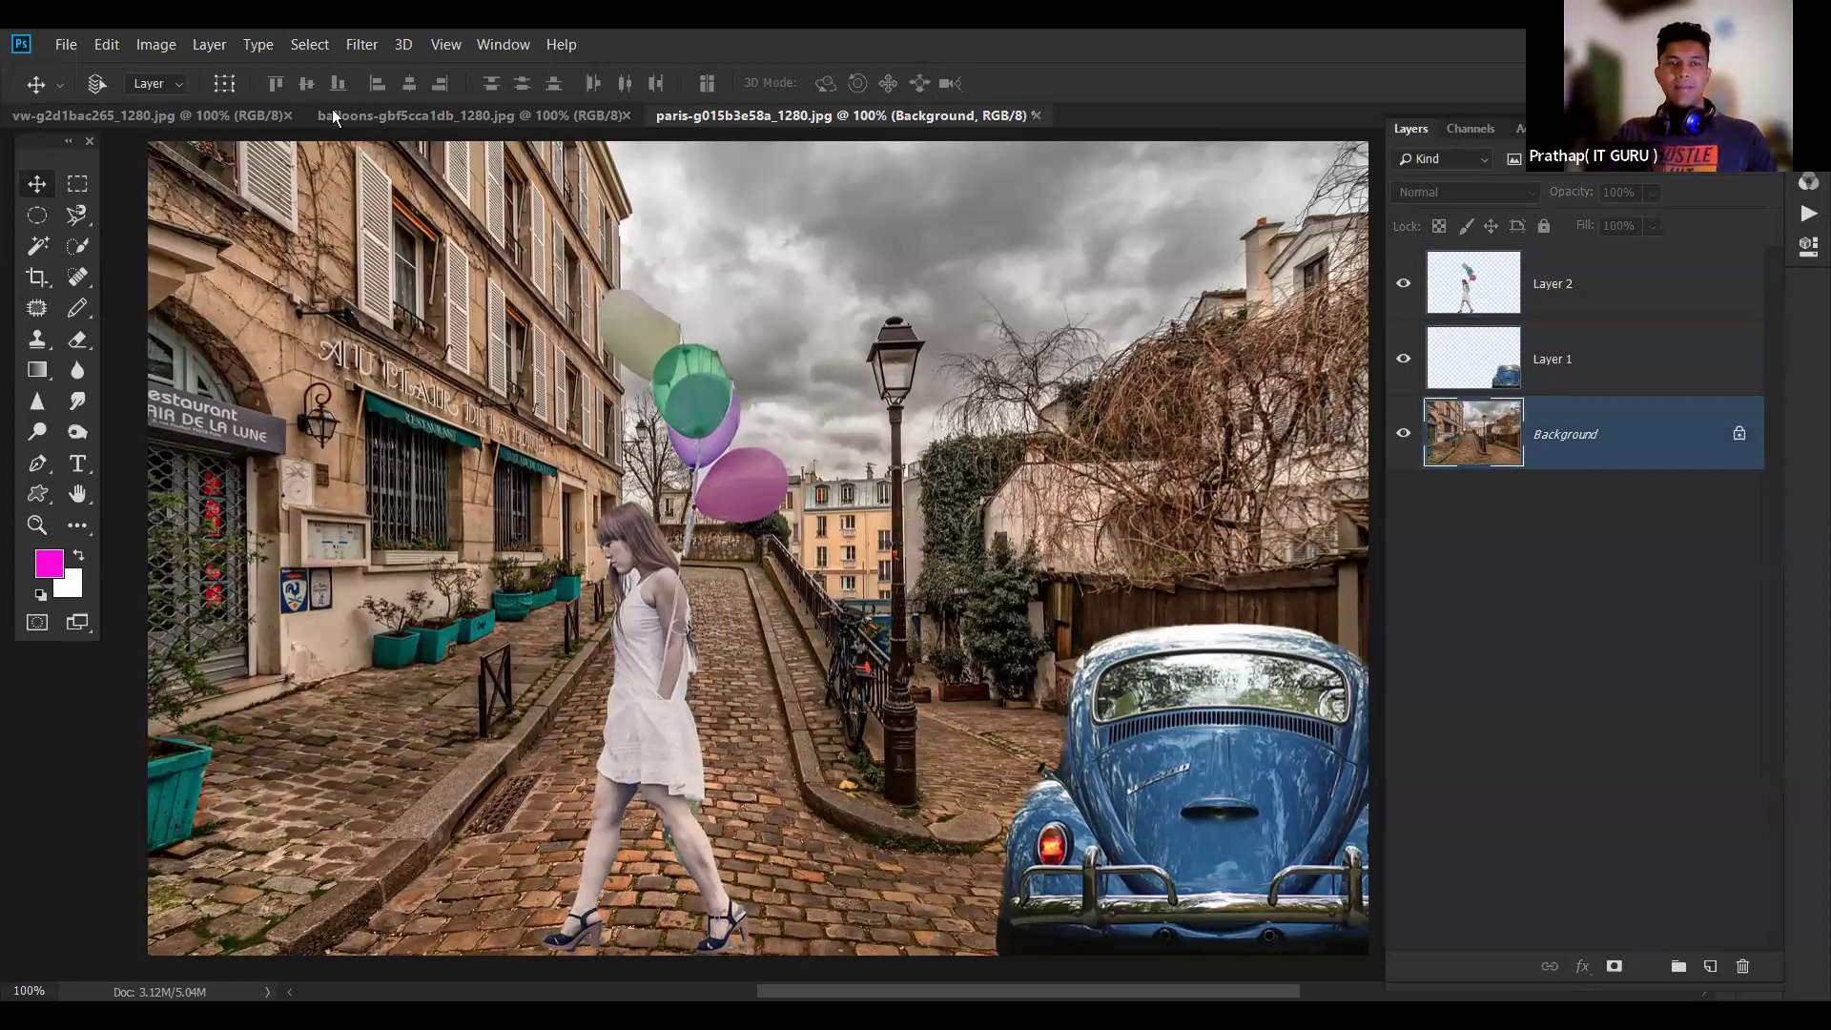
key(alt+bracketright)
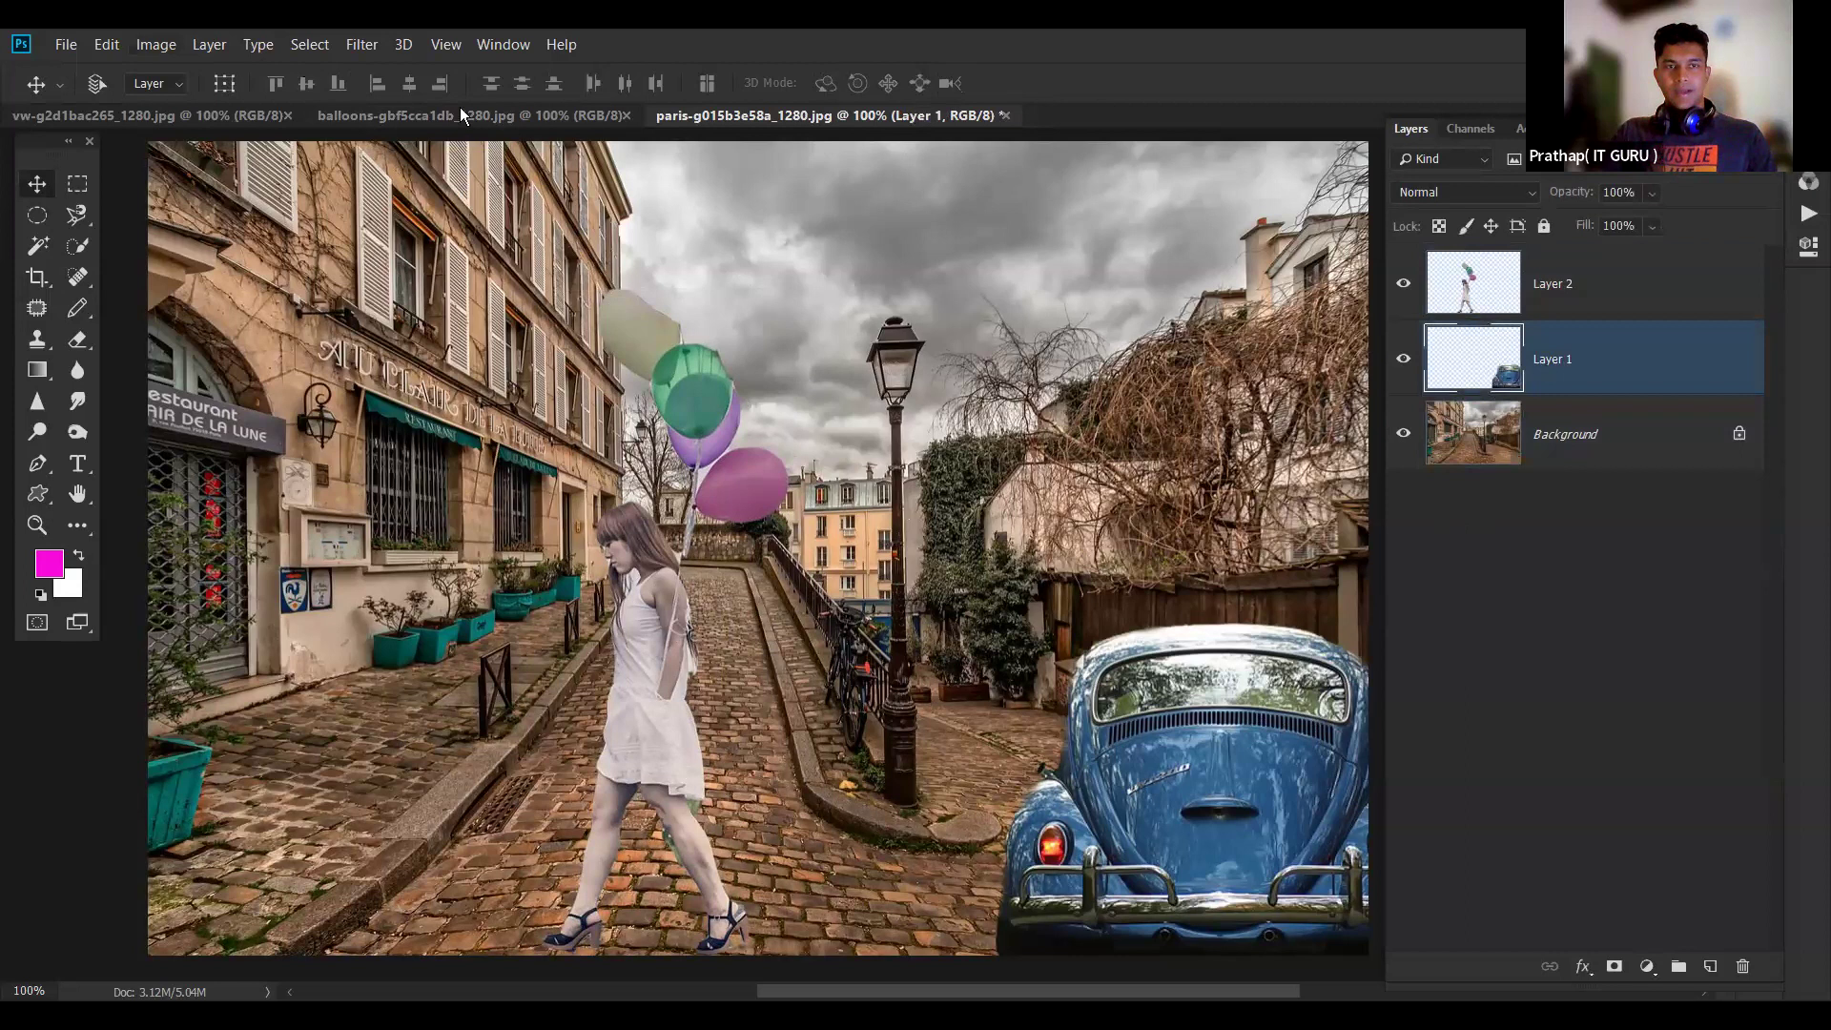
key(alt+i)
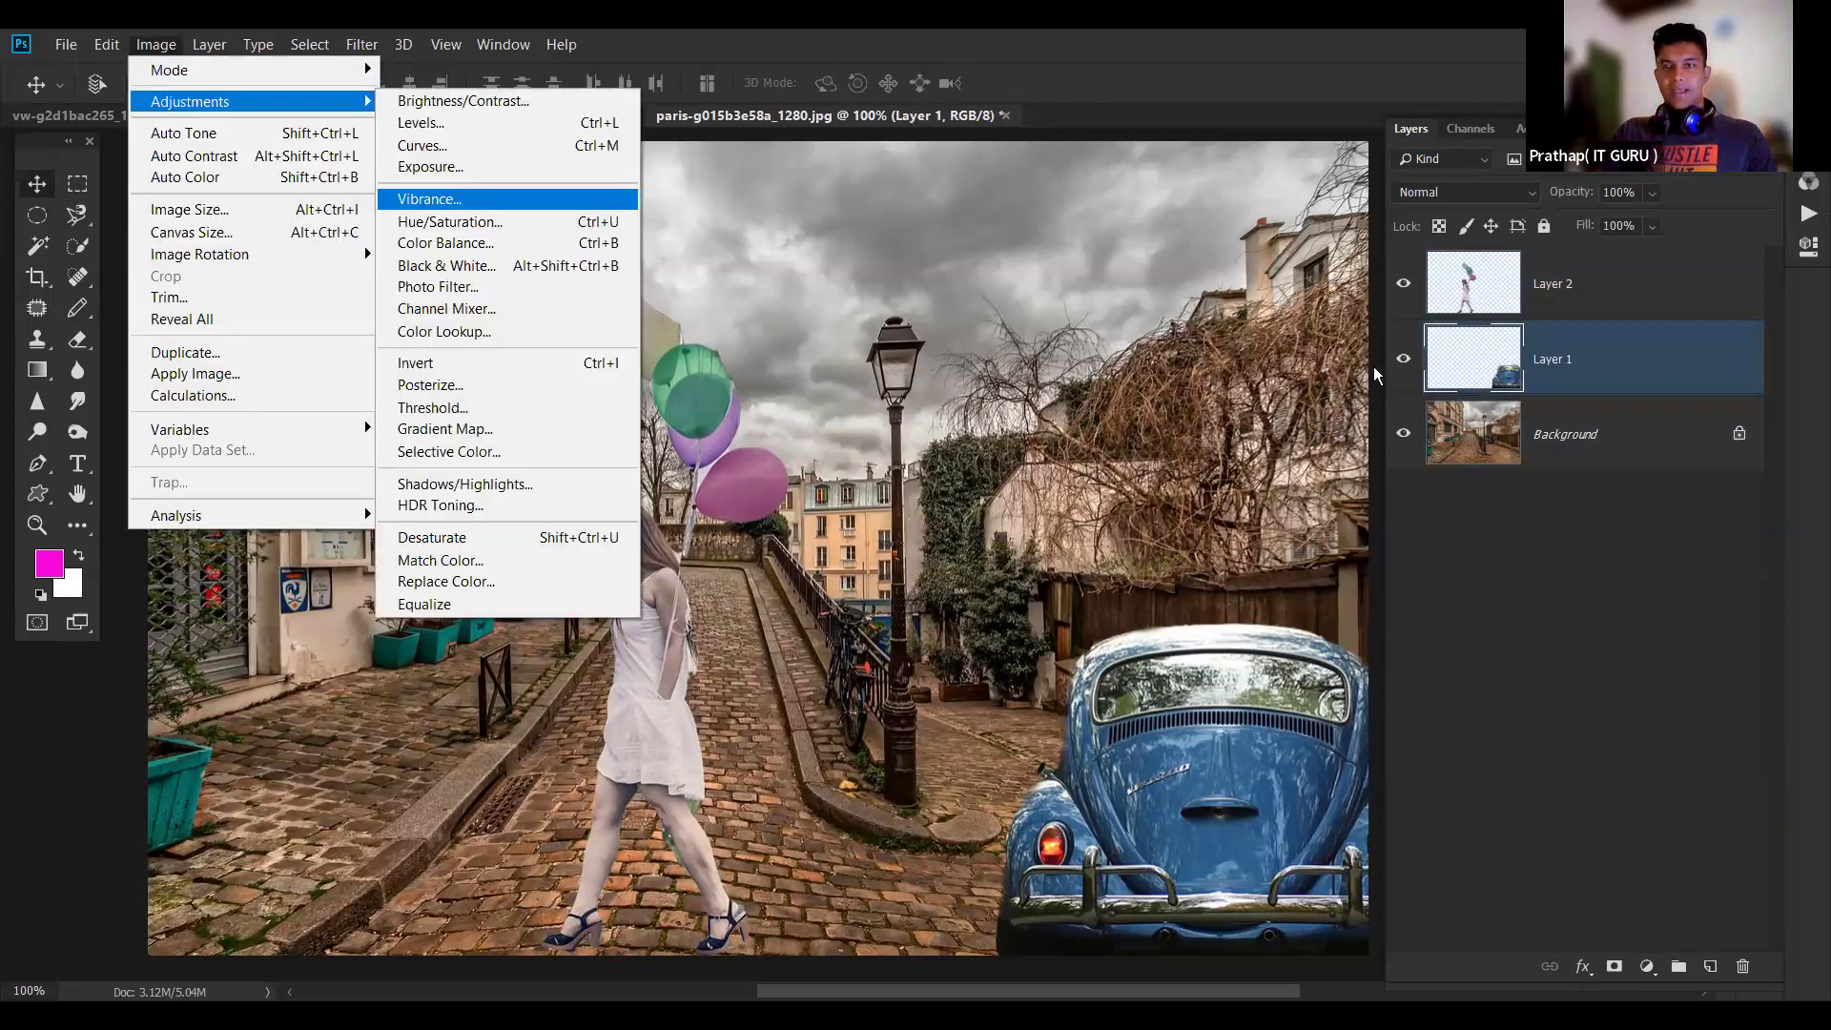
key(b)
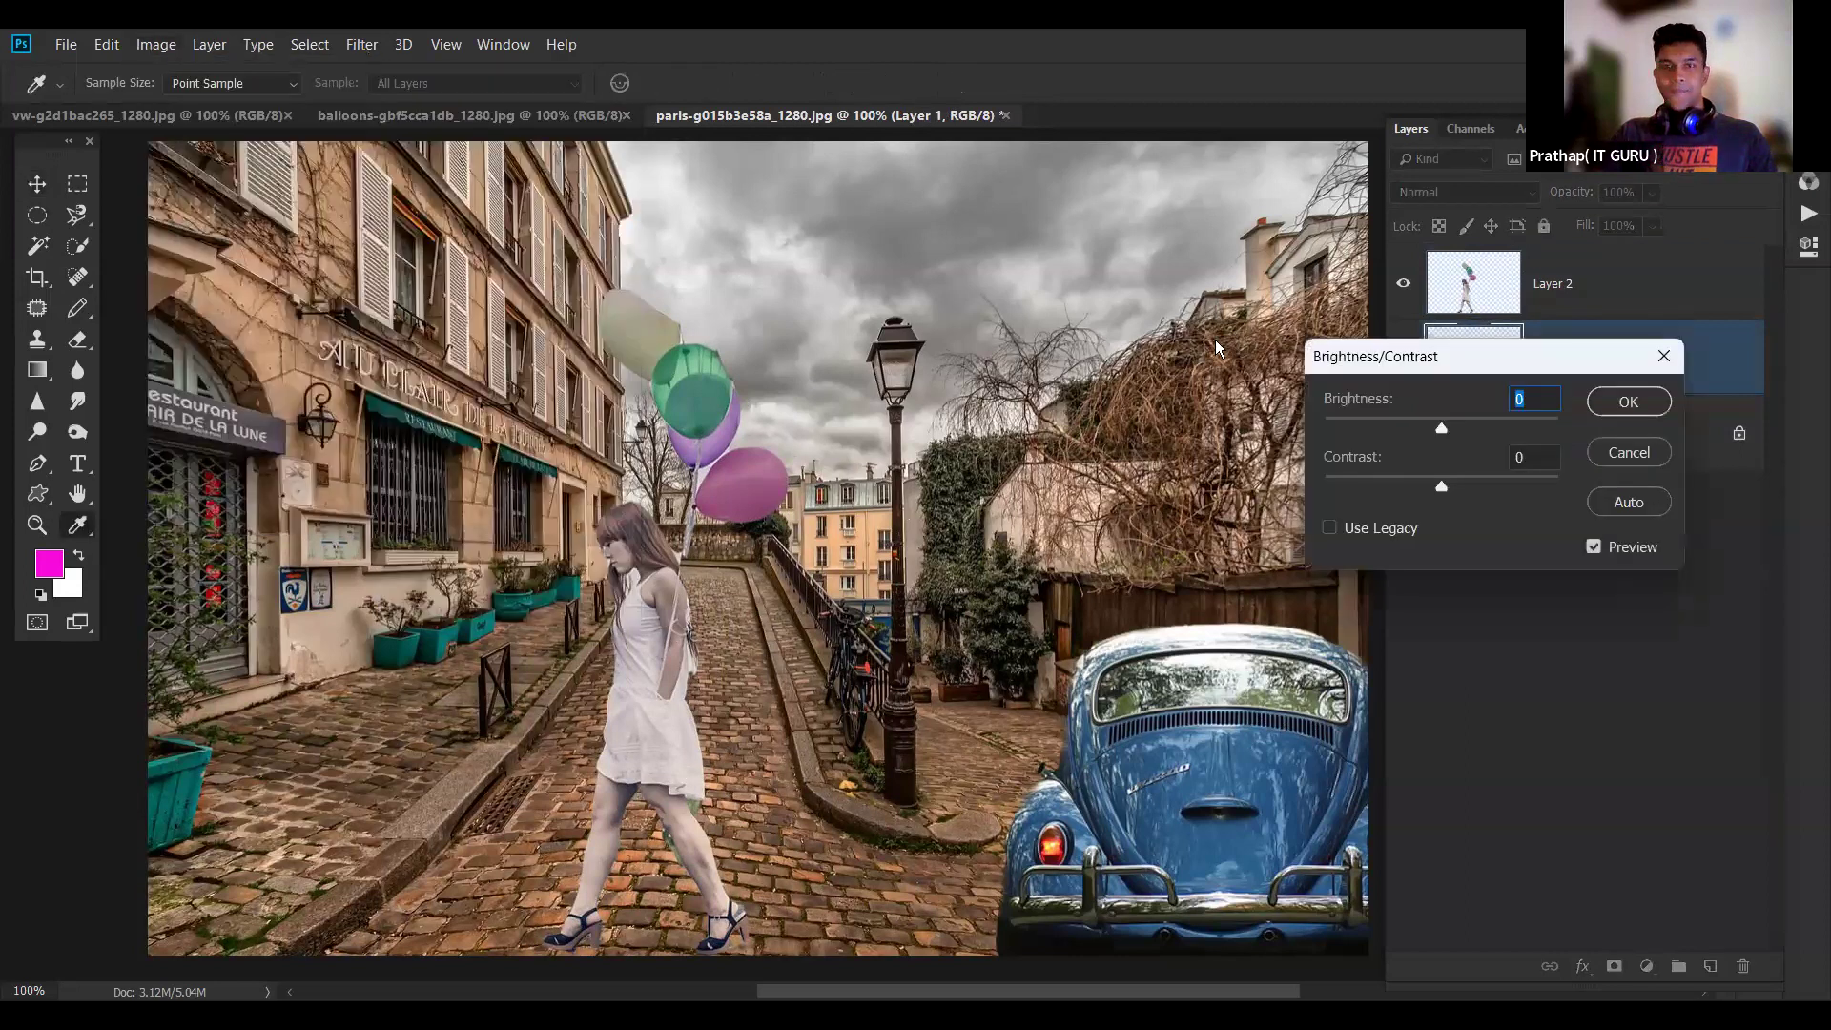
drag(1383, 355, 1008, 209)
drag(1067, 281, 1028, 294)
click(1013, 285)
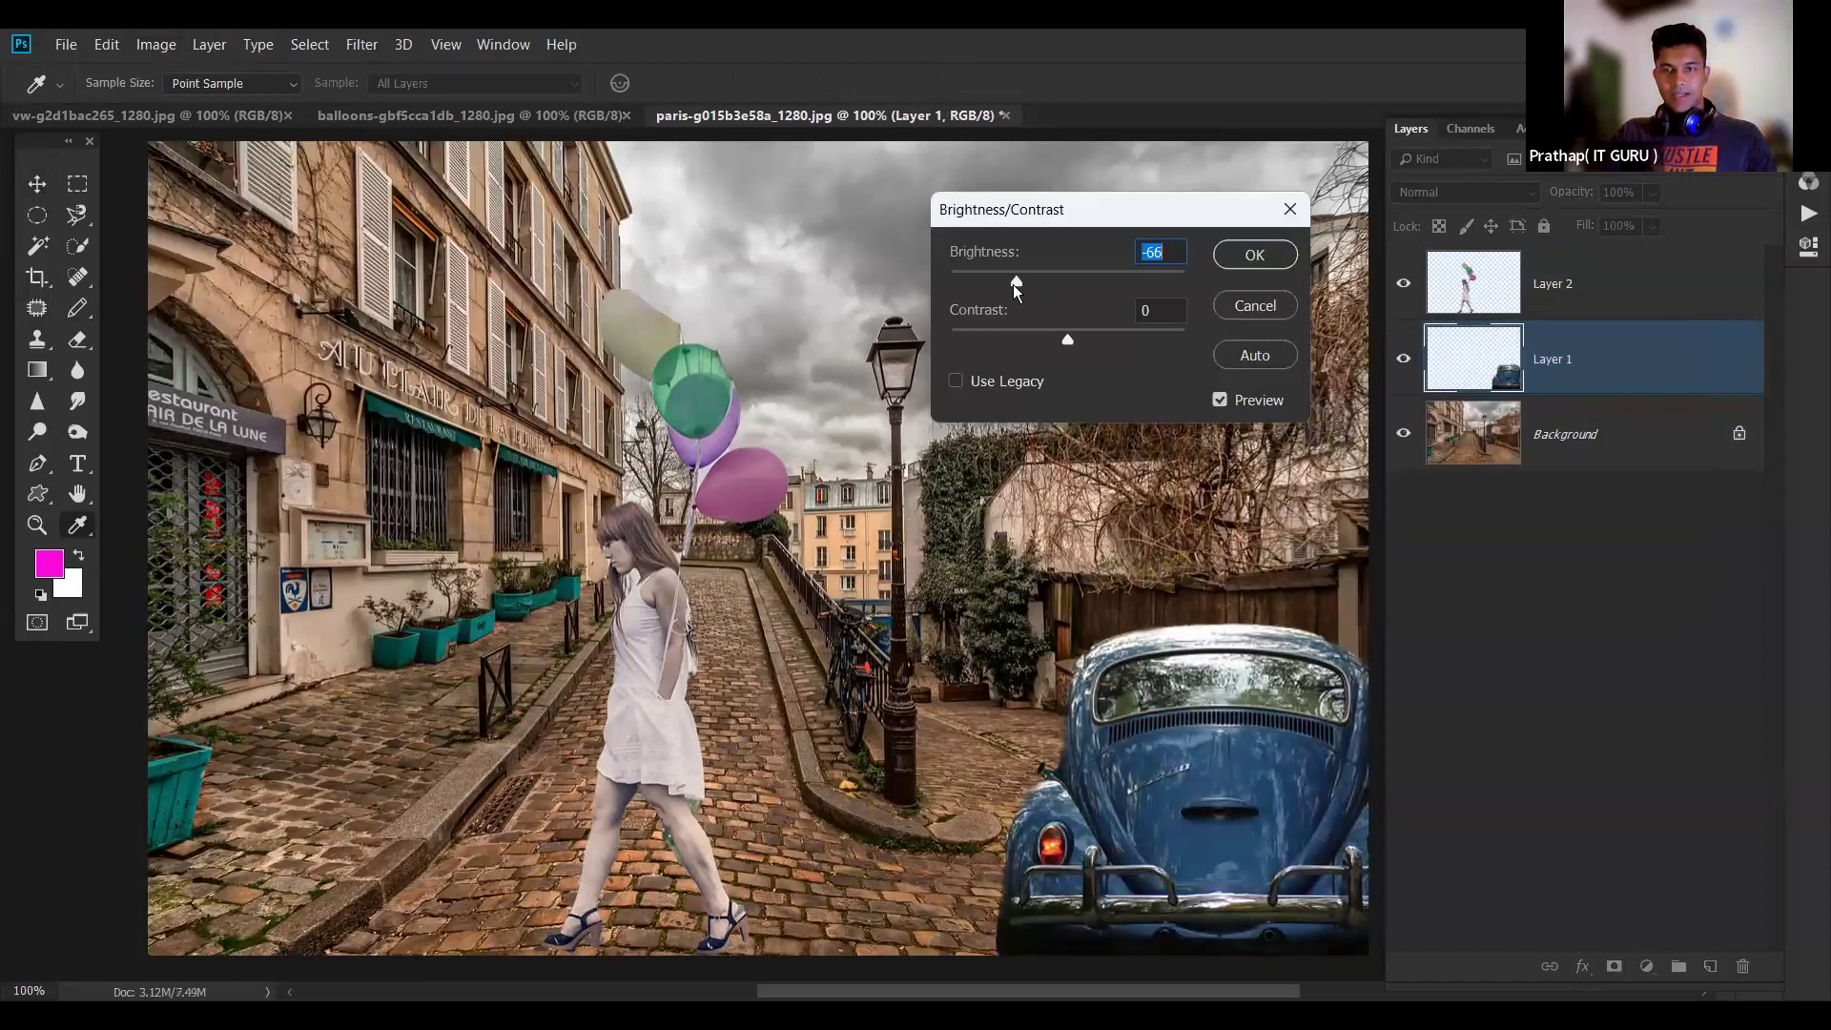
key(Down)
key(Down)
key(Down)
key(Down)
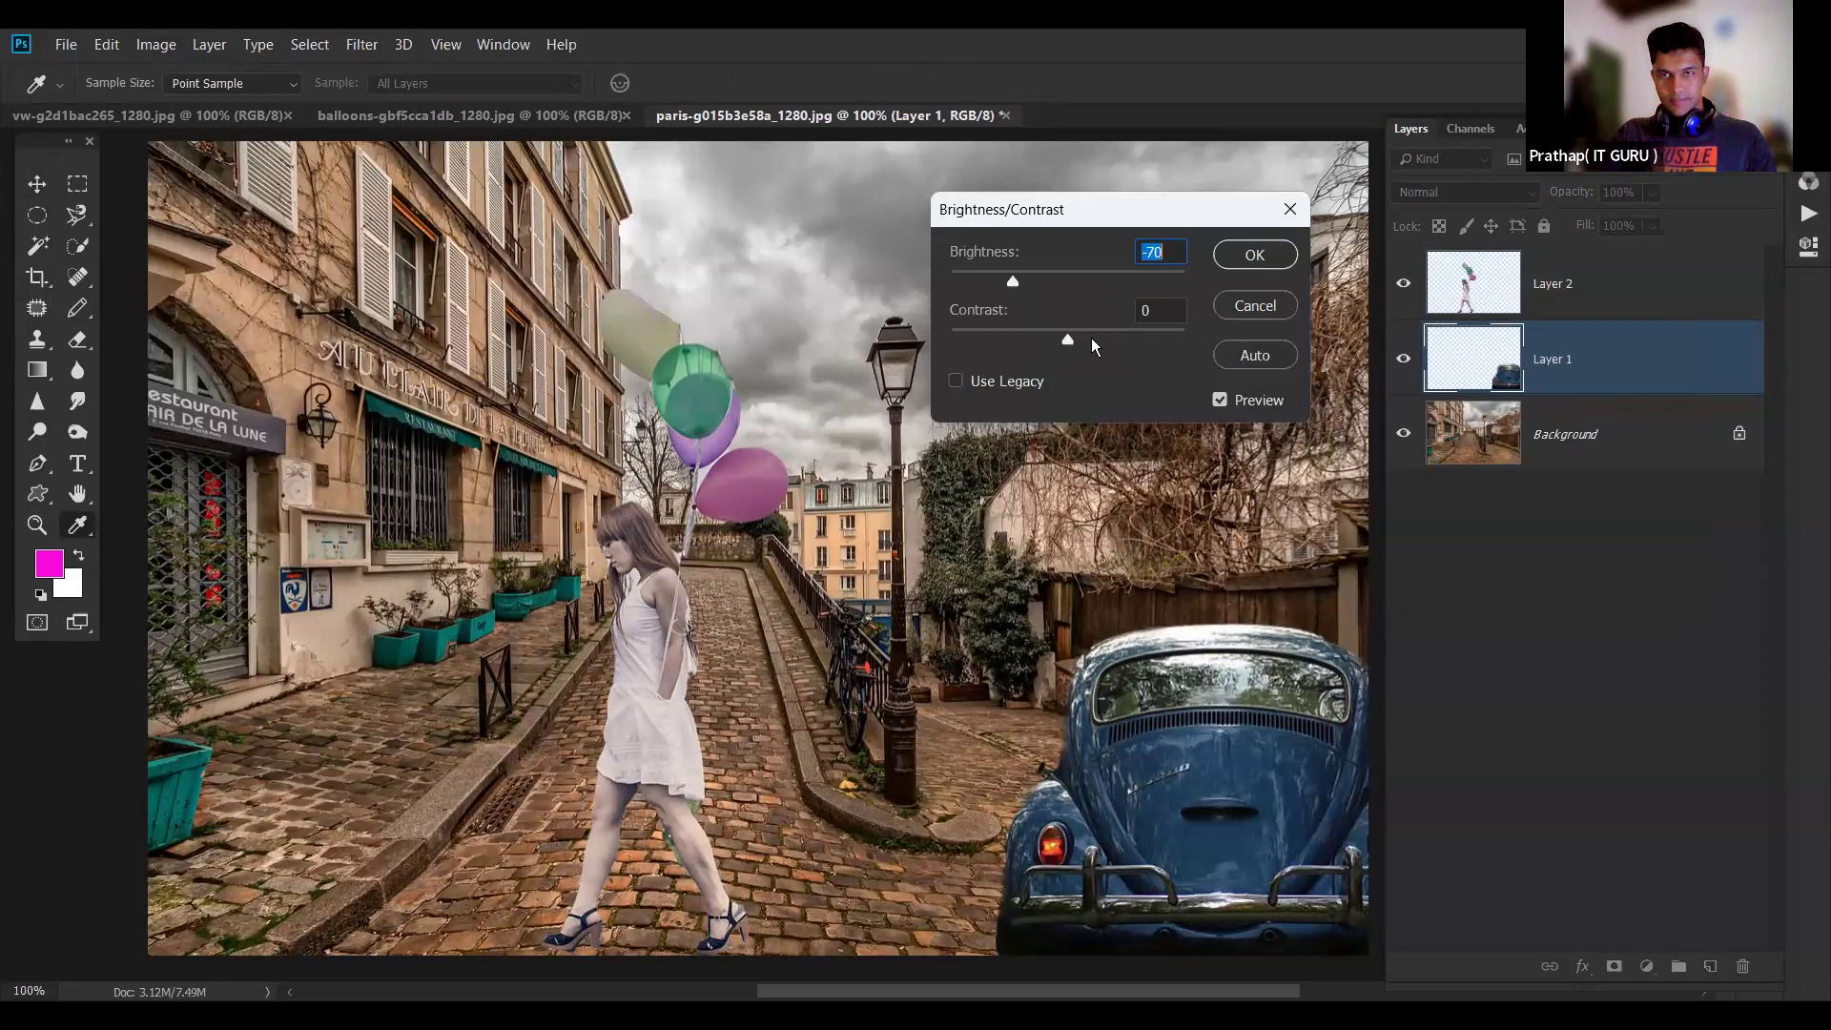
- Try different contrast levels on the car, then apply the adjustment with brightness -73 and contrast -36
click(1130, 340)
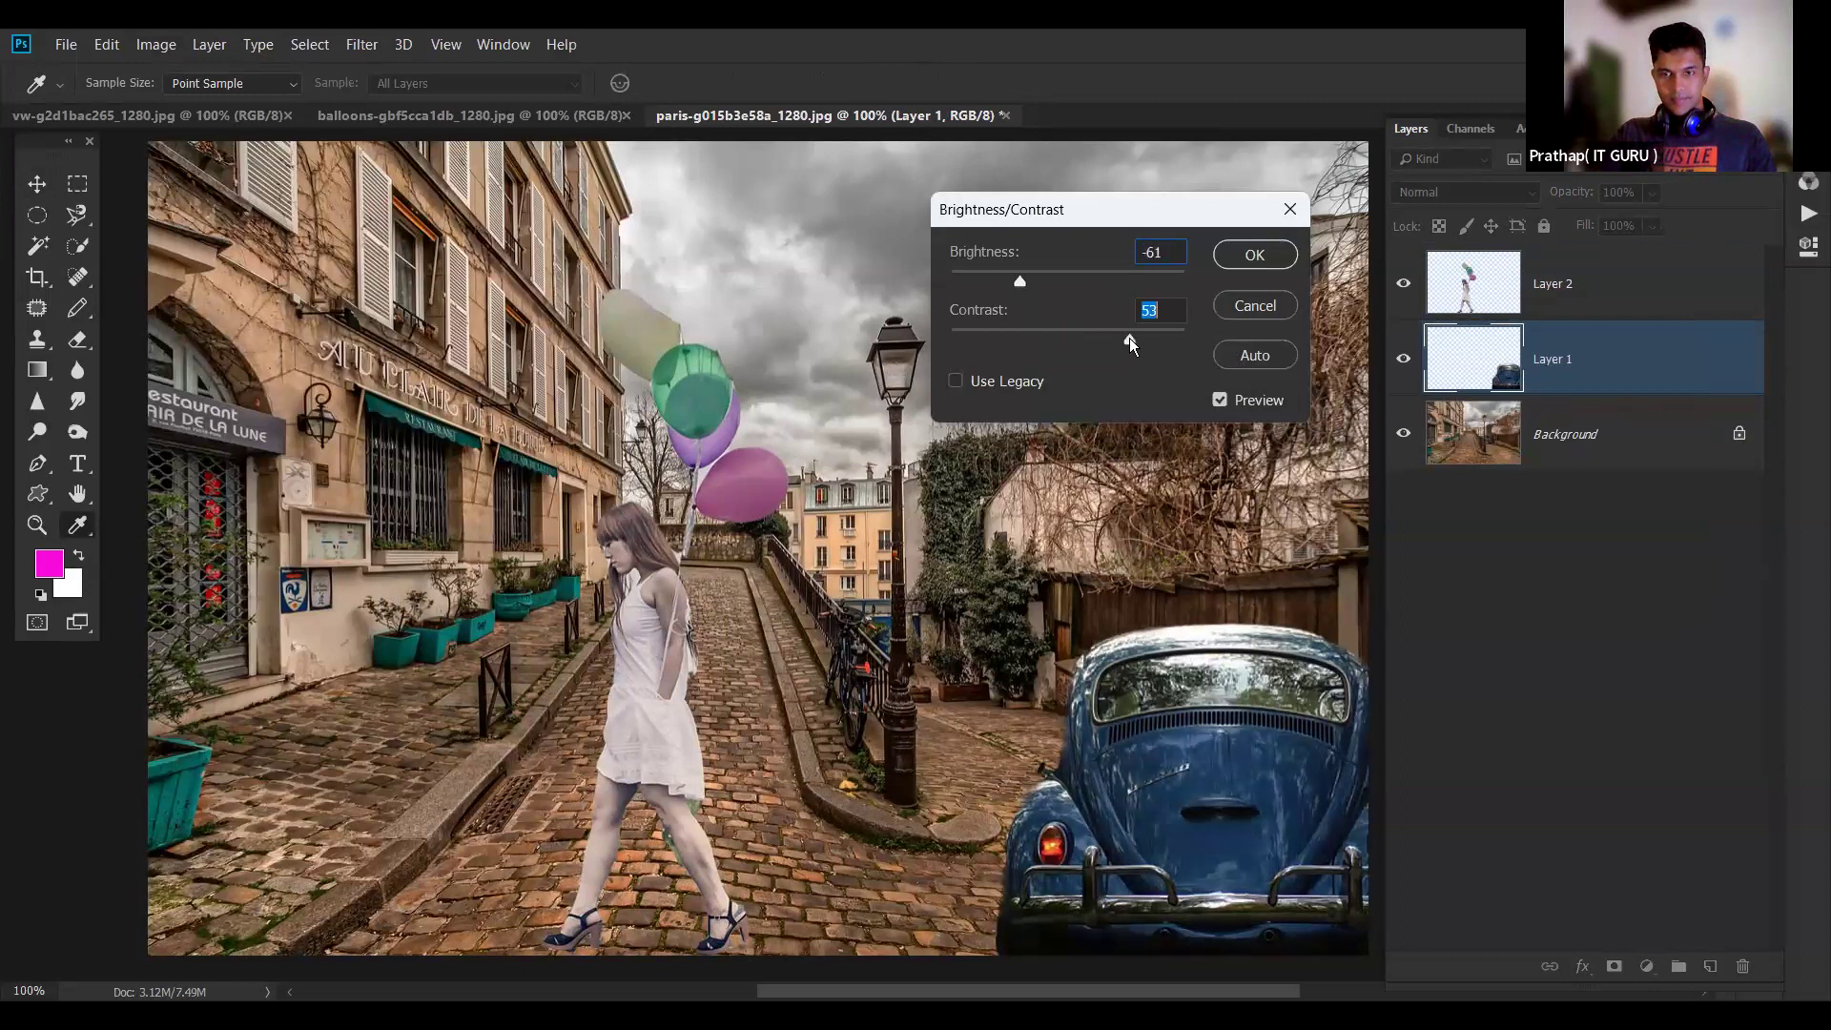
click(987, 336)
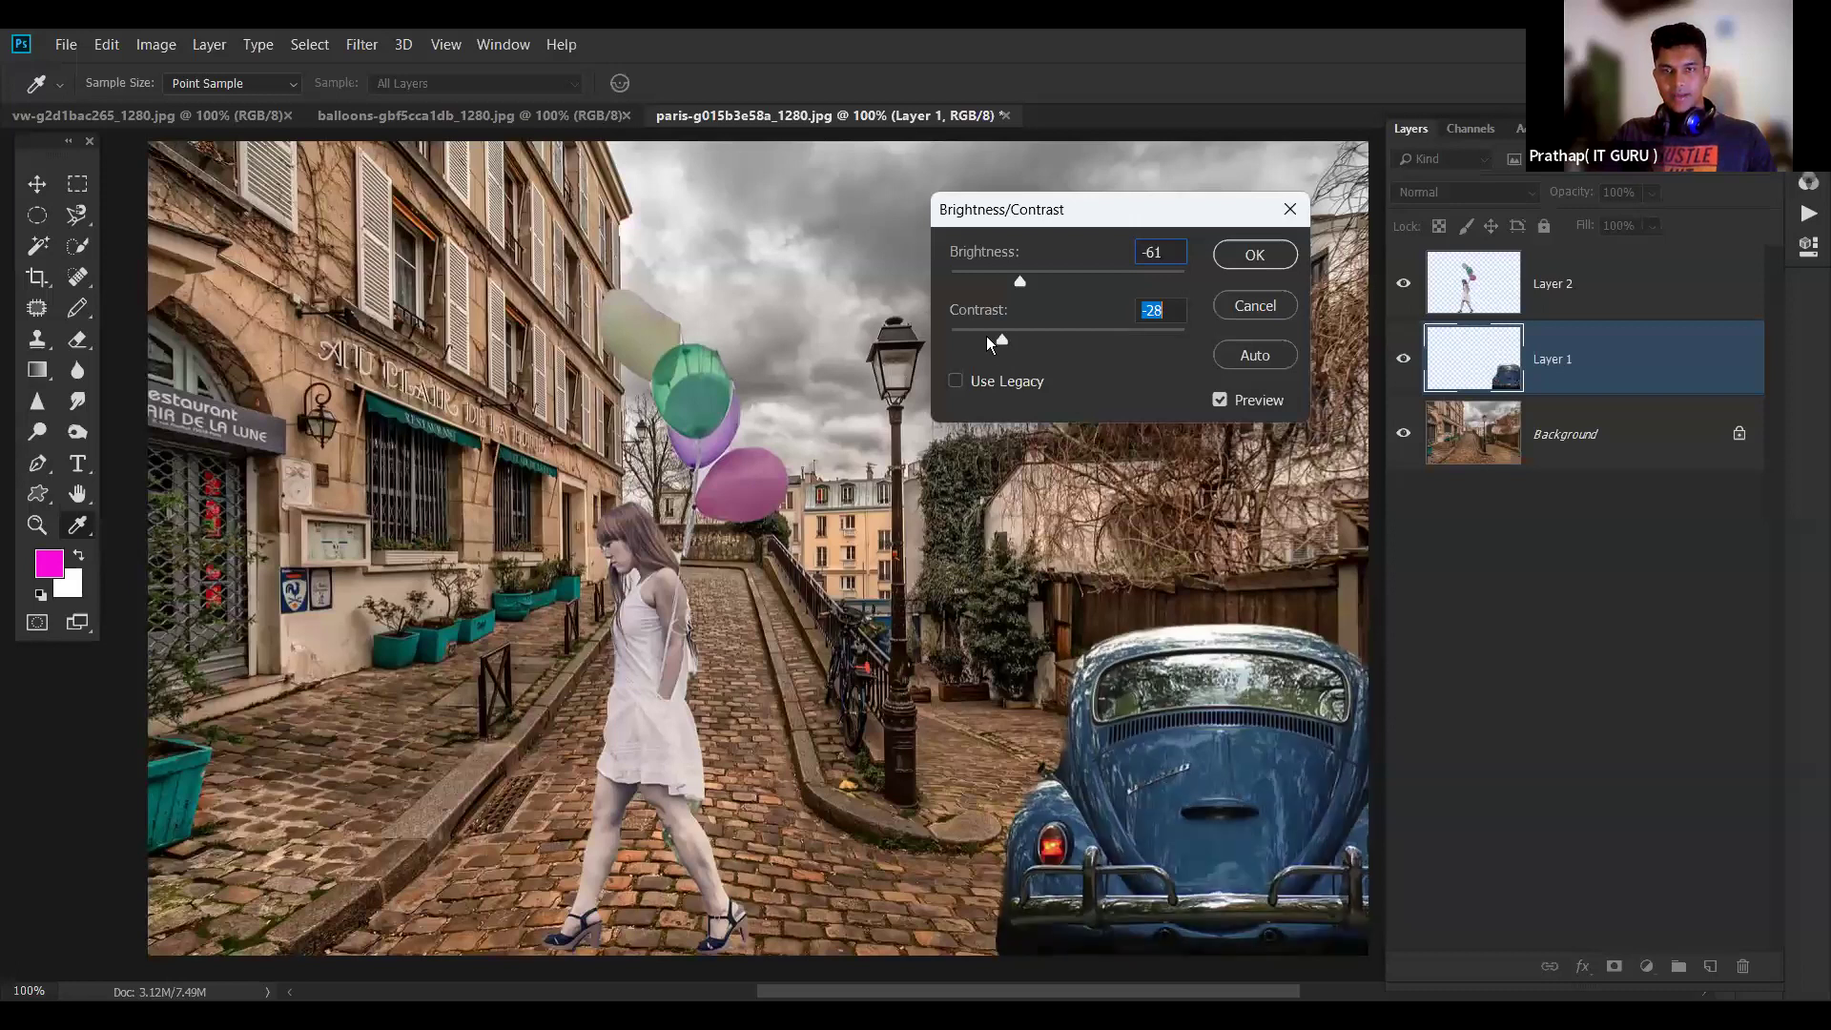
click(997, 286)
drag(965, 286, 975, 286)
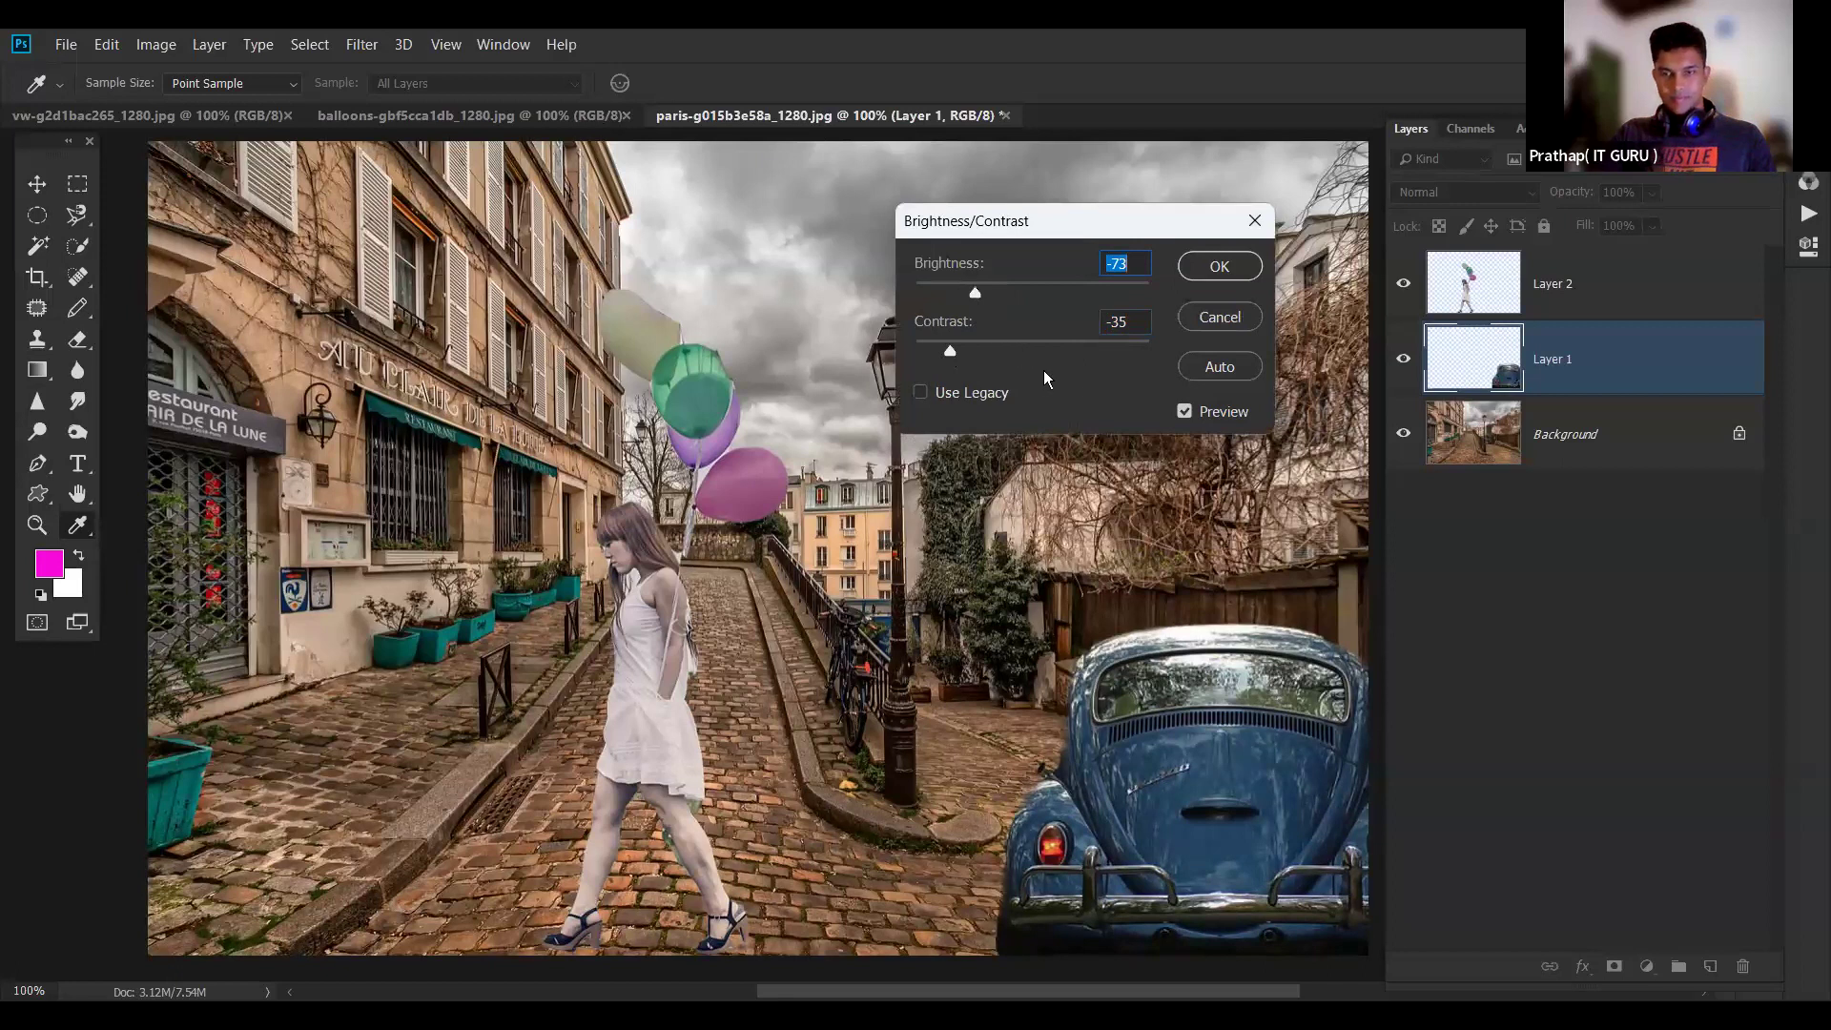
click(946, 347)
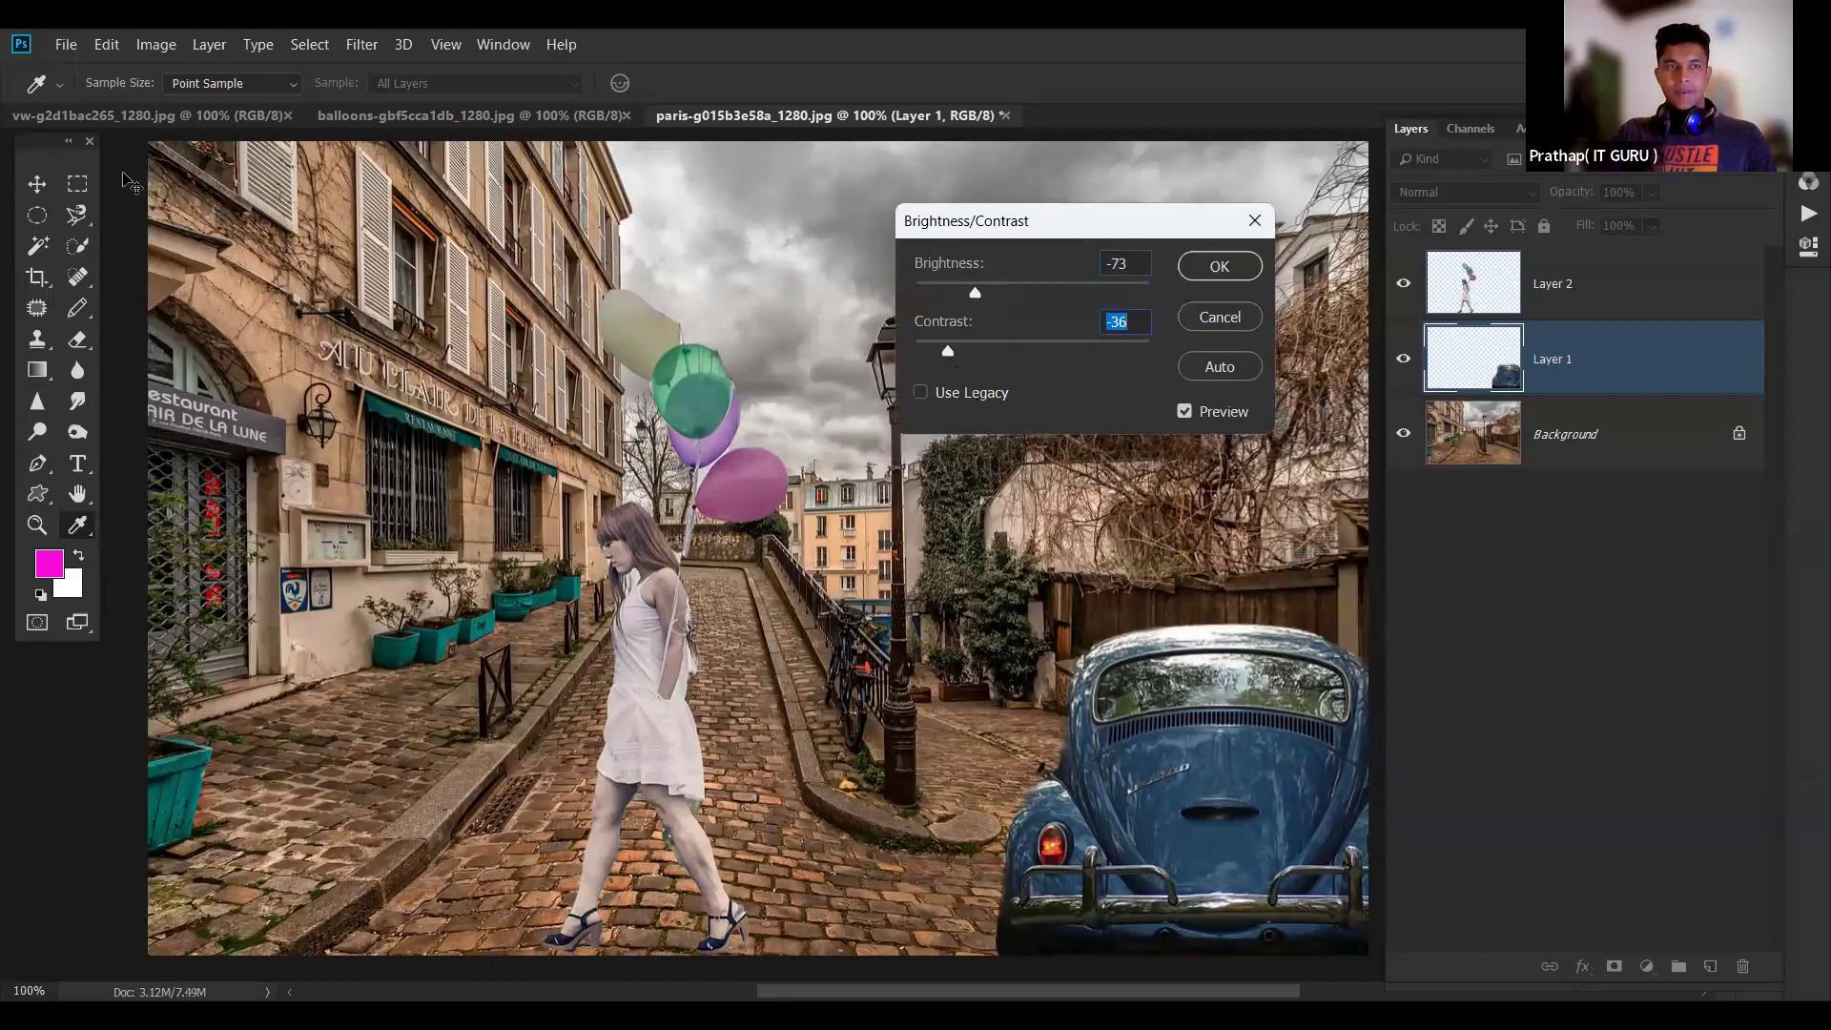
click(1201, 270)
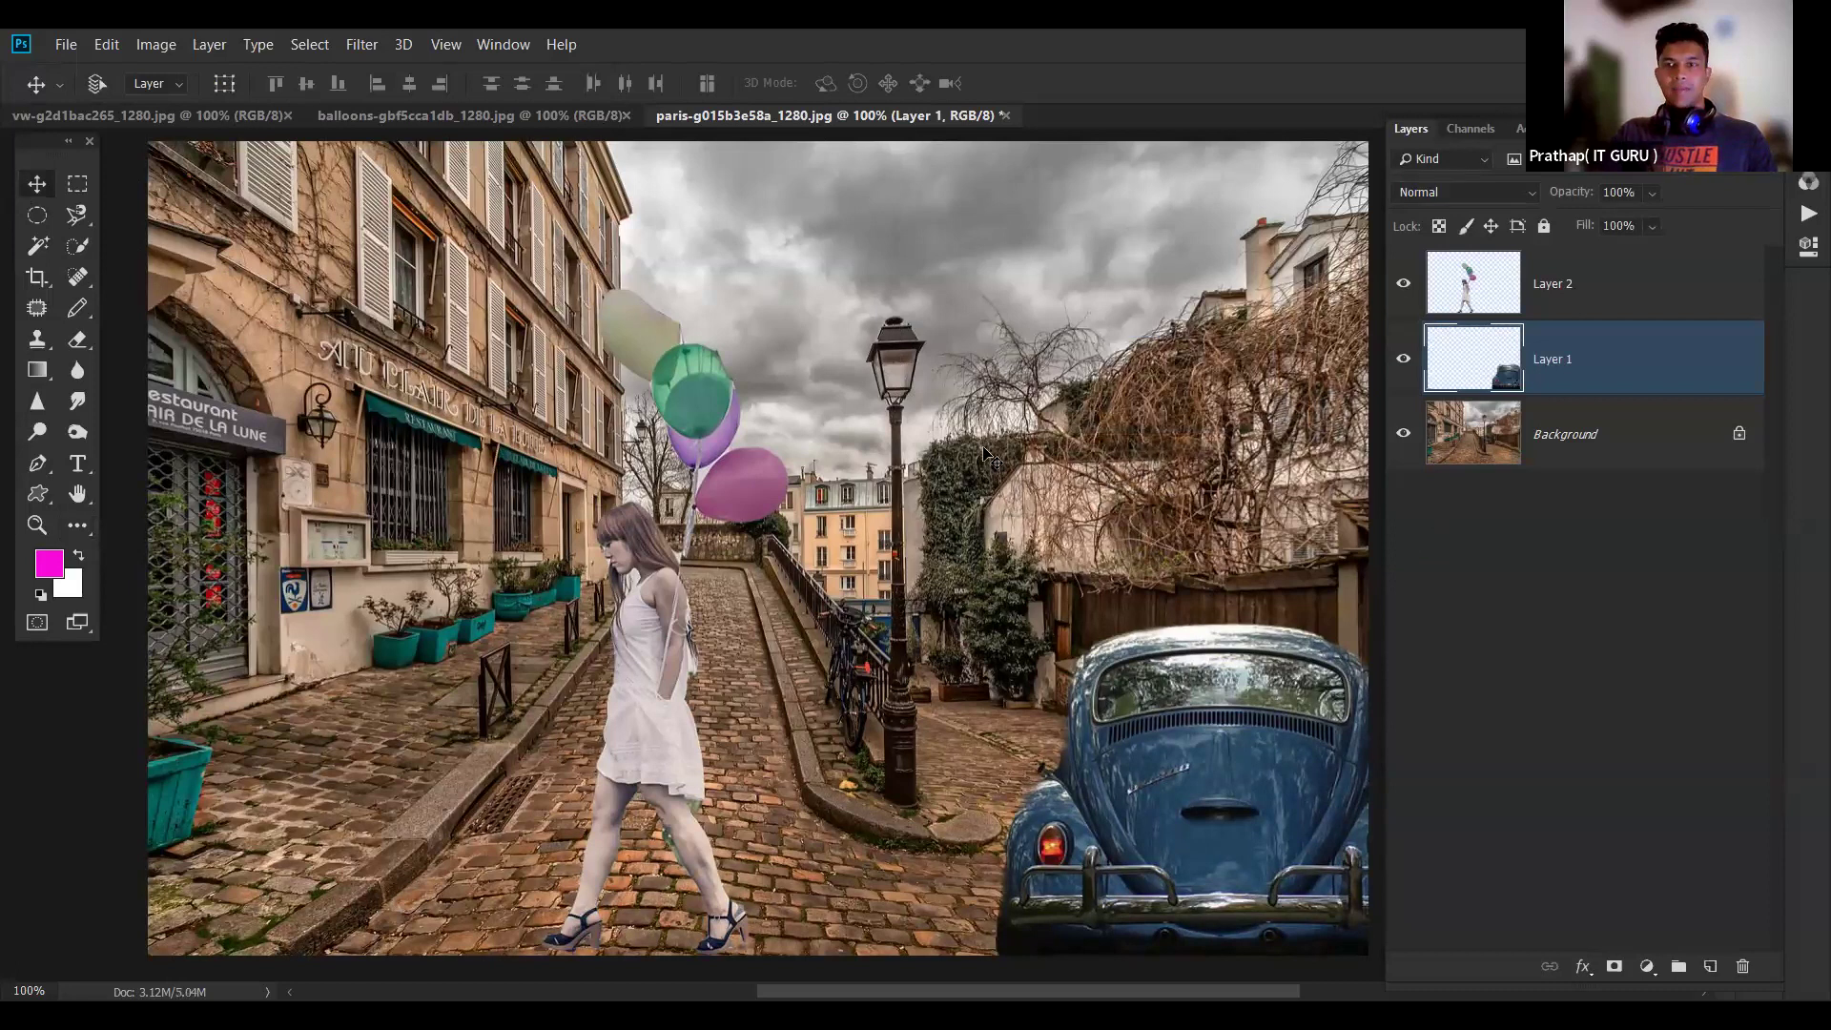
- Select the layer of the woman with balloons and nudge it 50 px down
click(675, 437)
key(shift+Down)
key(shift+Down)
key(shift+Down)
key(shift+Down)
key(shift+Down)
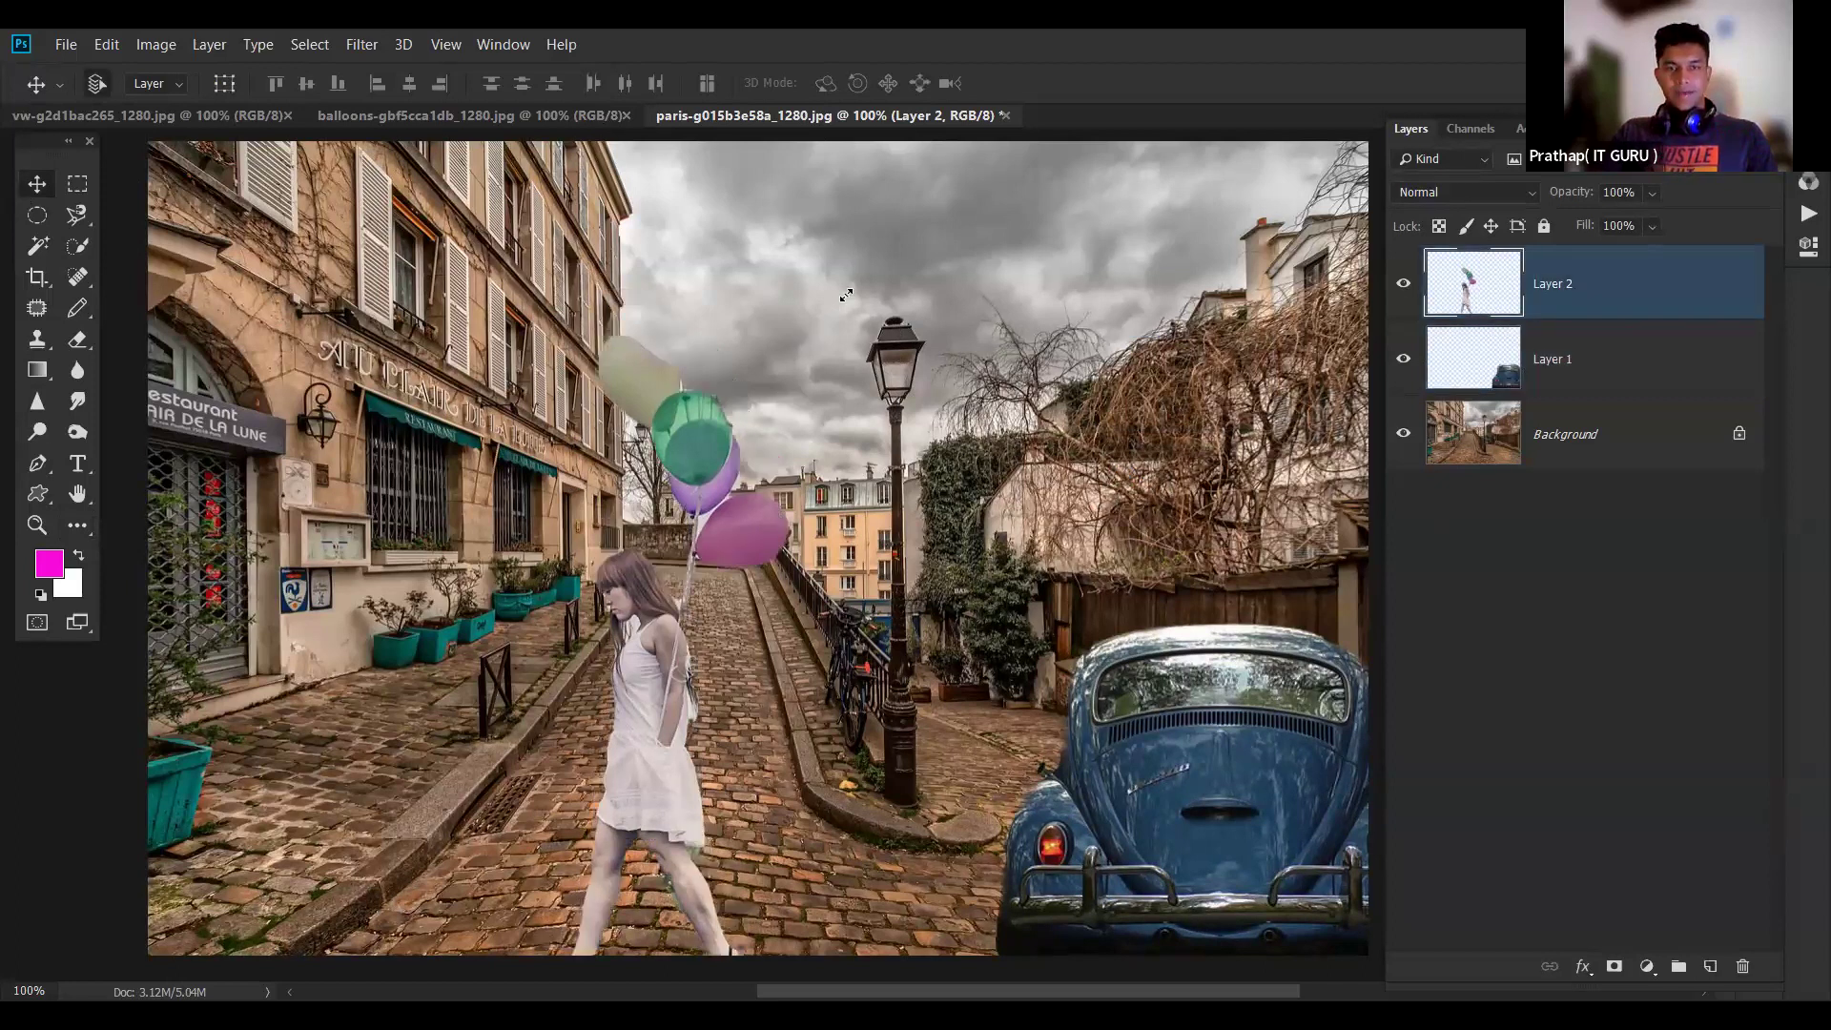
- Scale the layer of the woman with balloons up to about 108%
key(ctrl+t)
drag(785, 340, 809, 286)
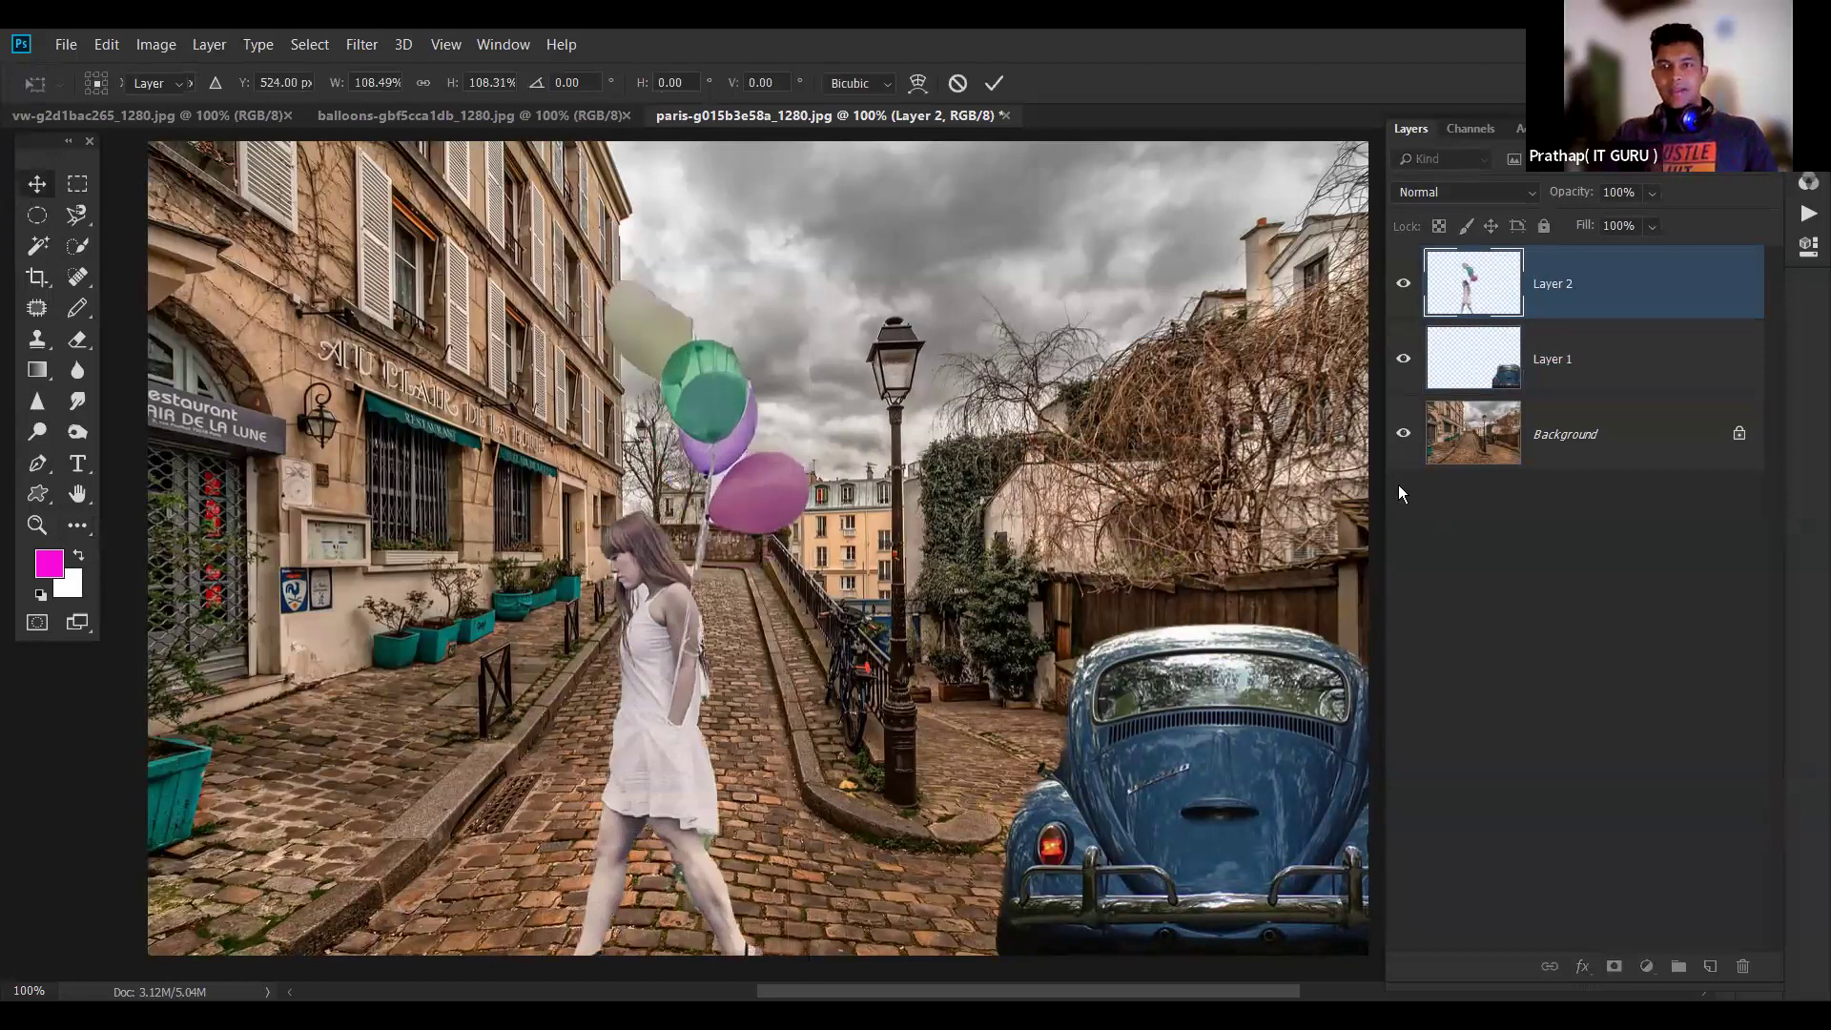
key(Return)
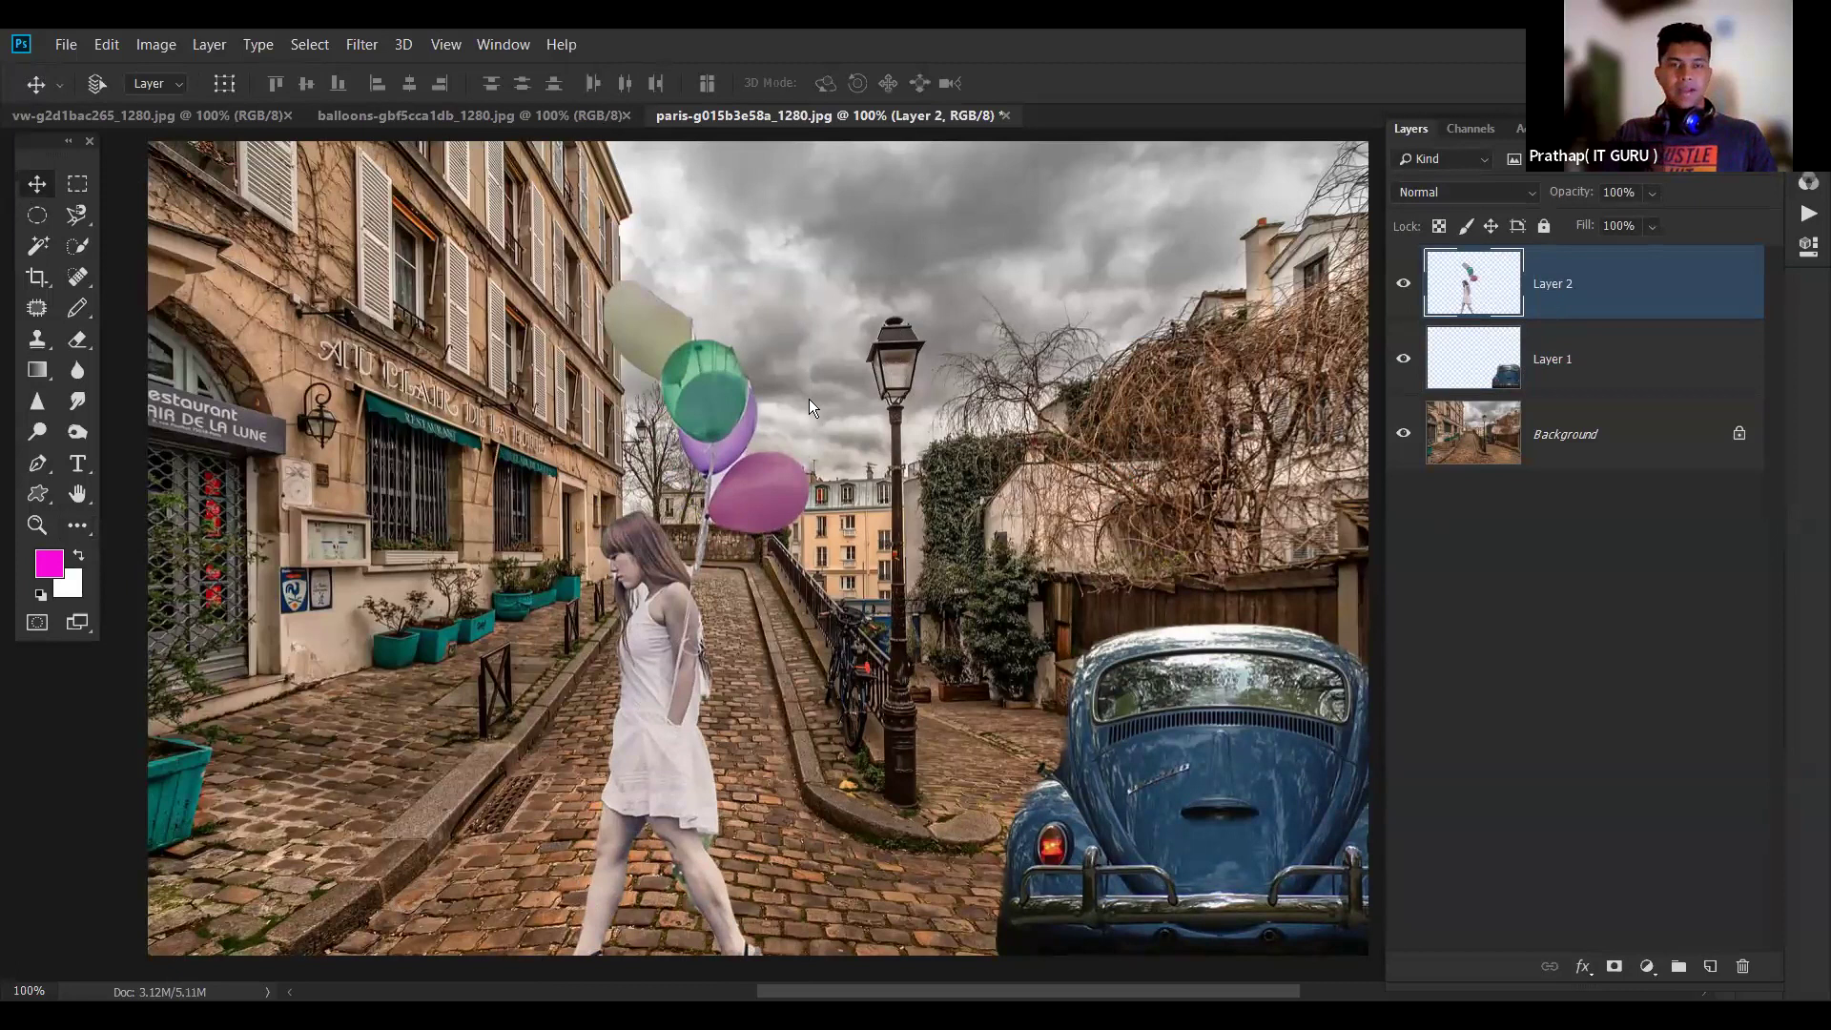
- Try a 1 px inside stroke in yellow edf515 around the woman's layer and discard the layer style
double_click(968, 439)
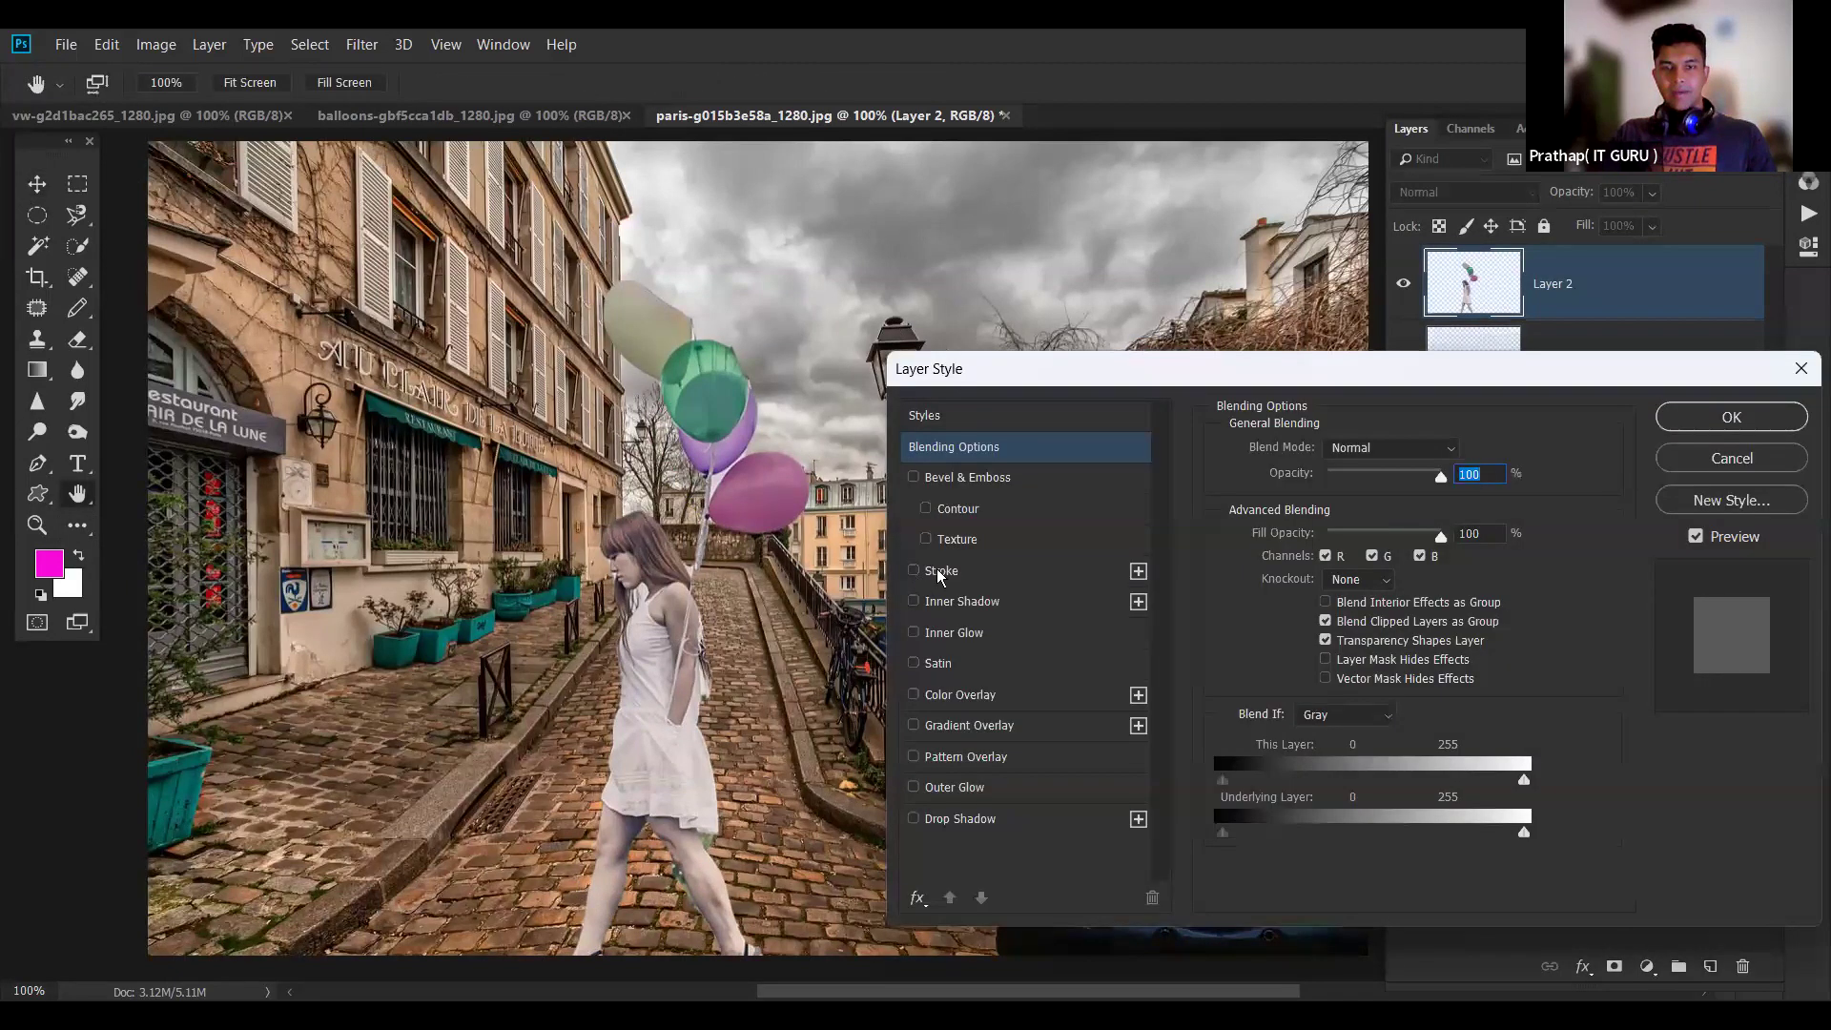
click(913, 570)
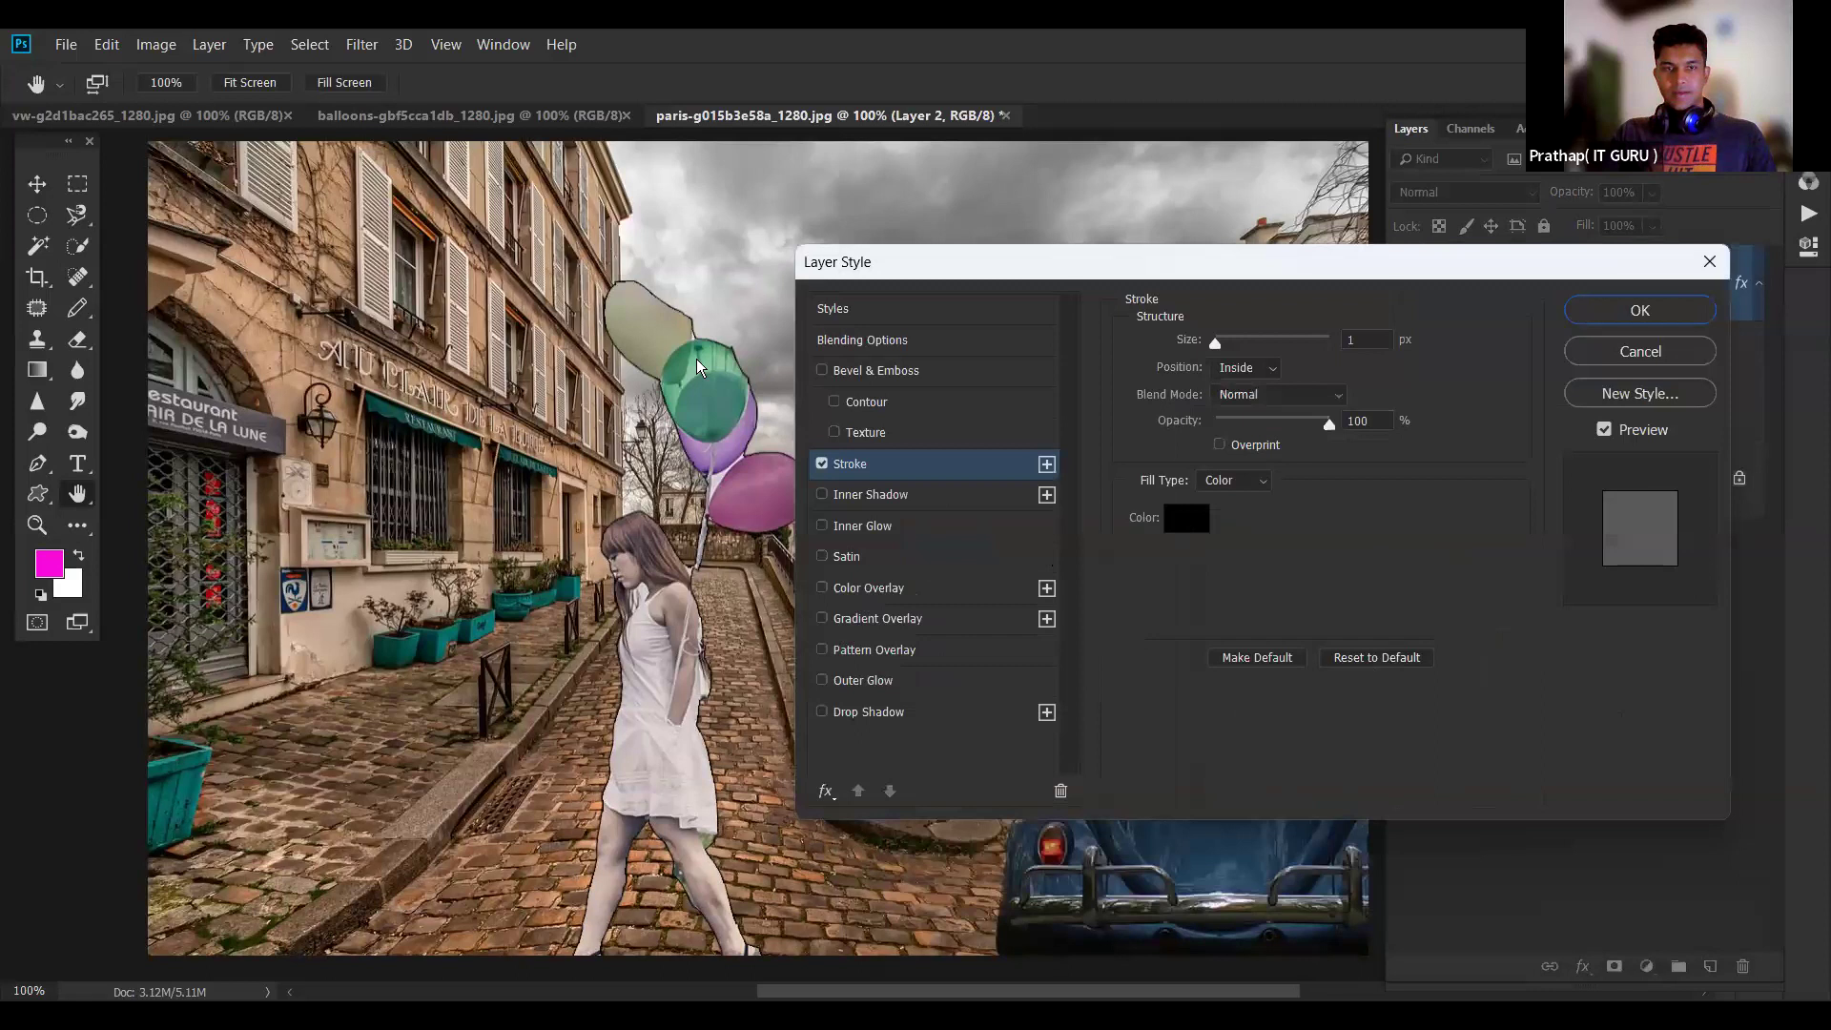
click(1185, 518)
text(edf515)
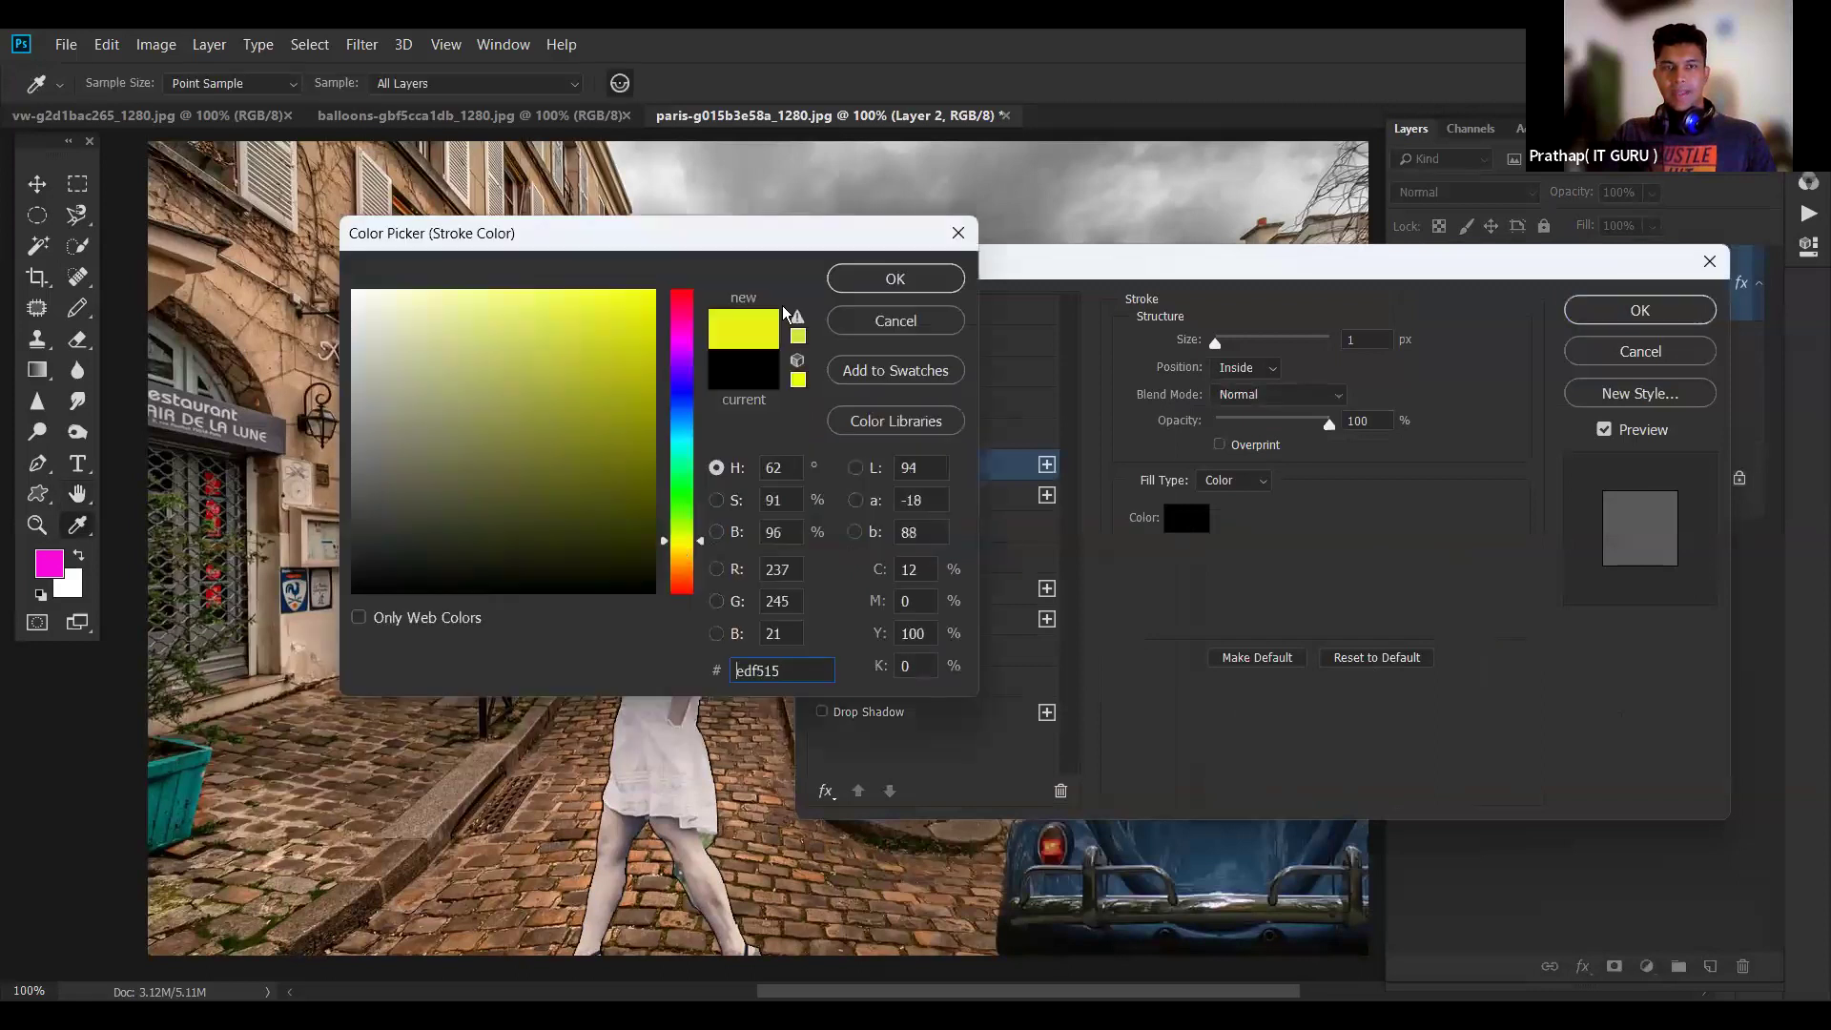
key(Return)
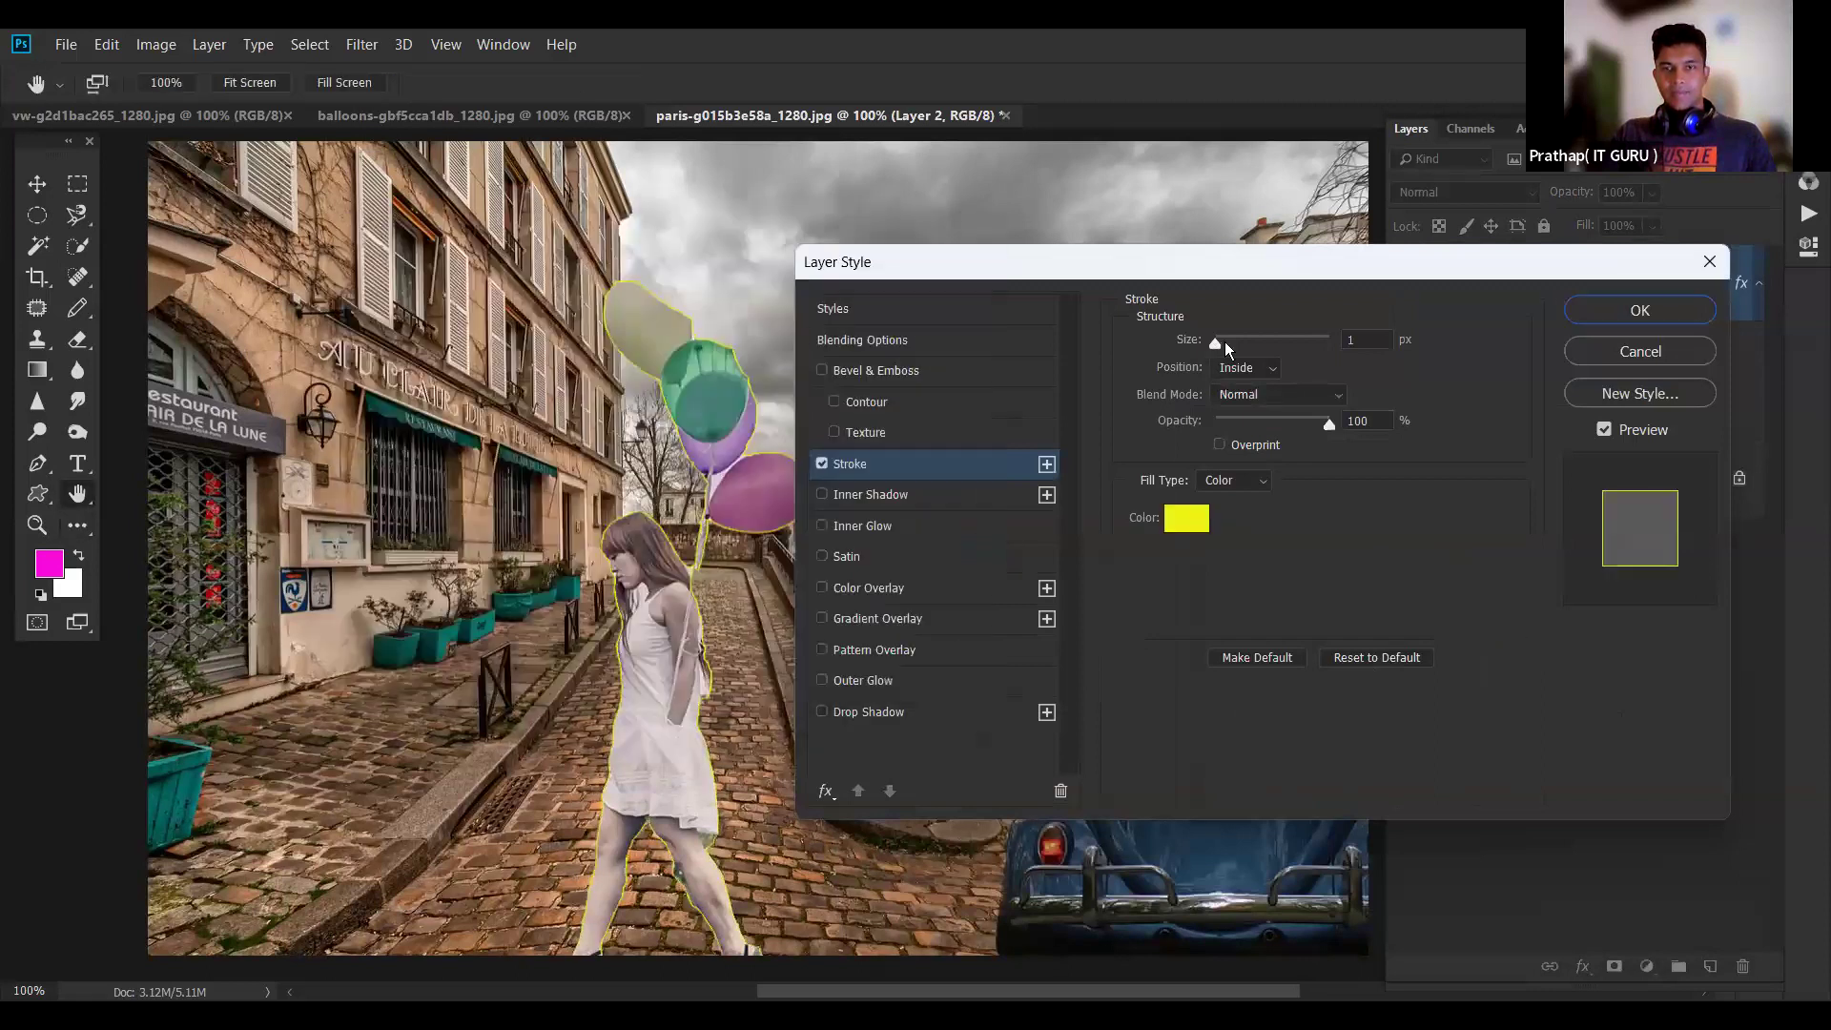
drag(1216, 345, 1215, 345)
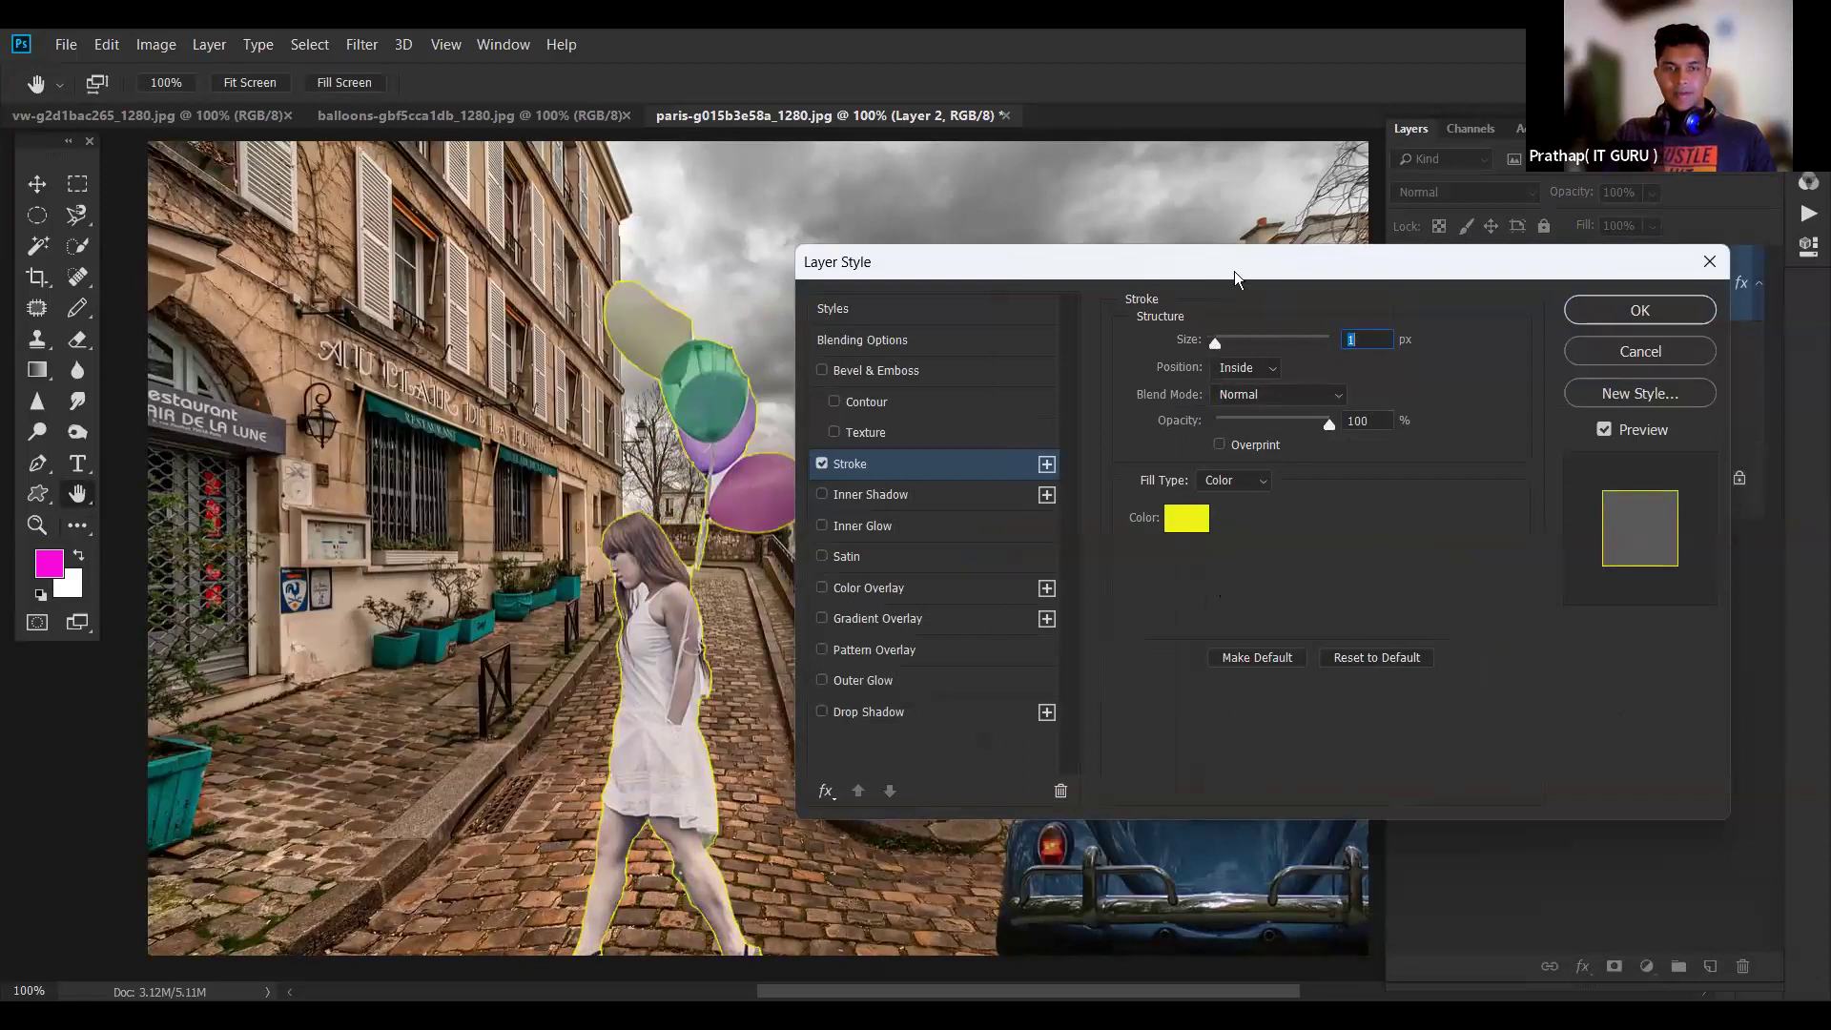
drag(1235, 276, 1514, 288)
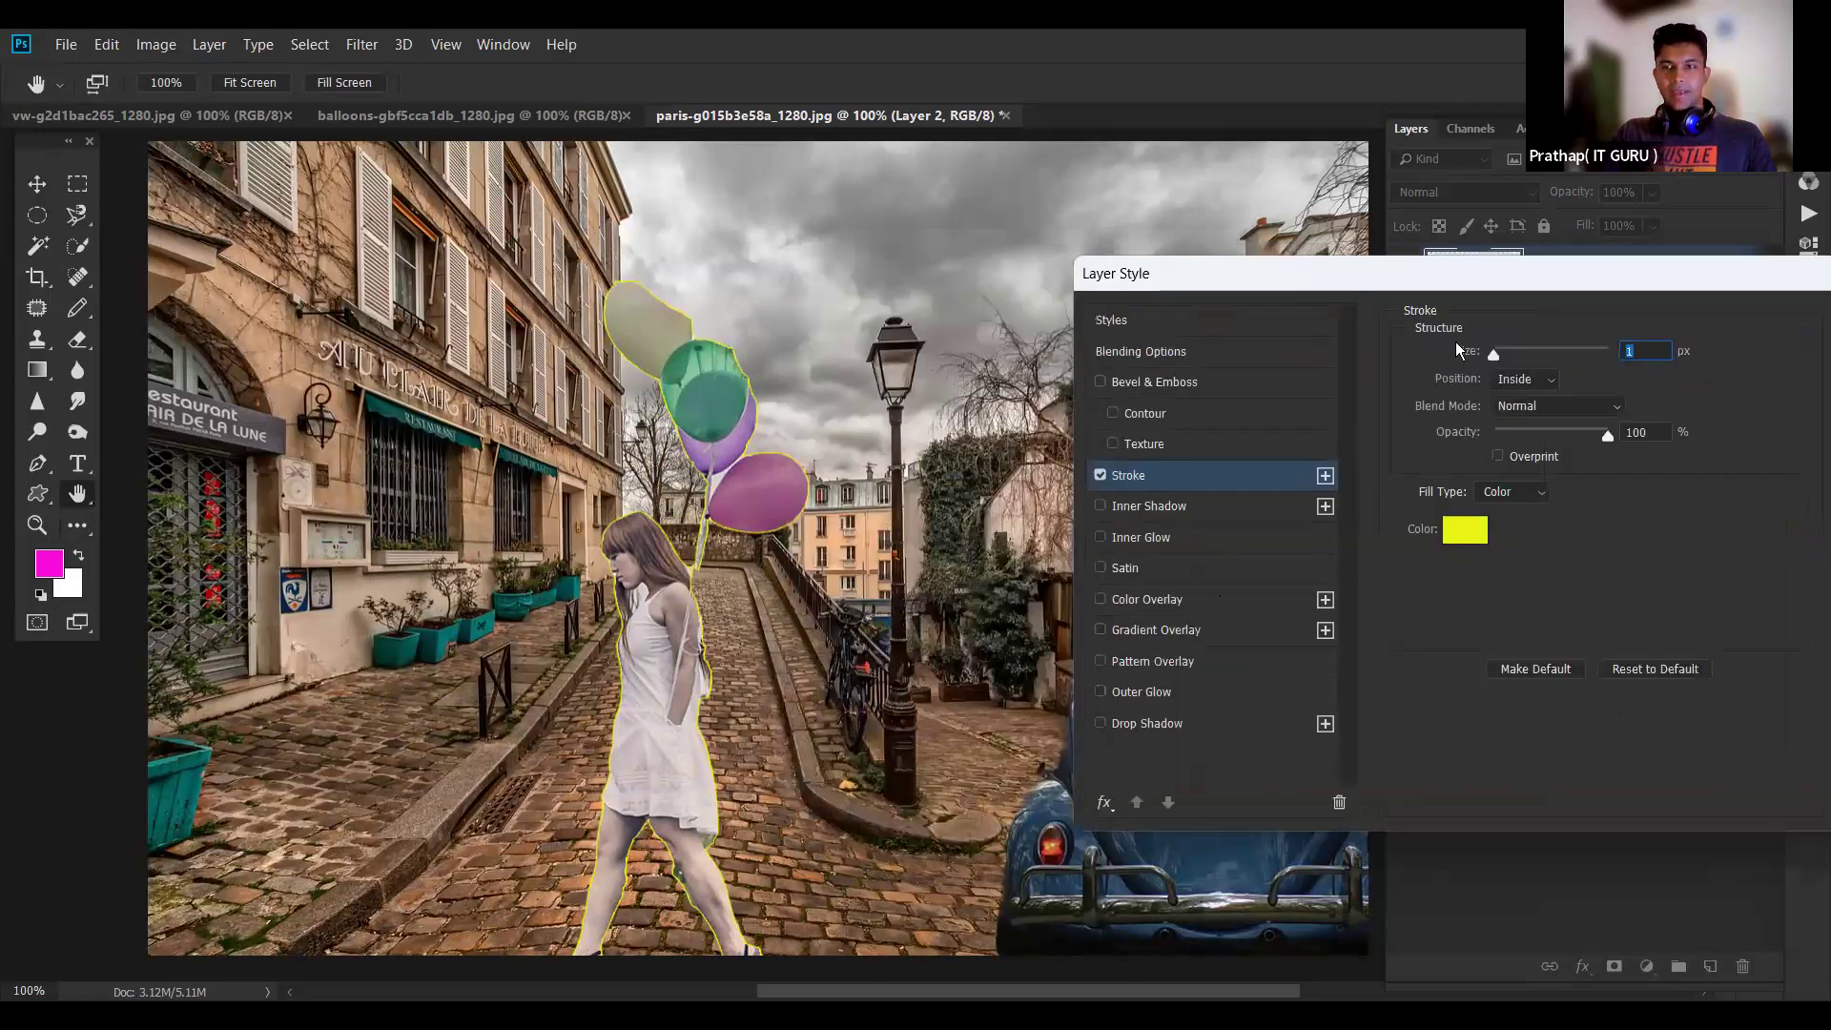
mouse_move(1462, 357)
mouse_down()
mouse_move(1478, 353)
mouse_move(1457, 353)
mouse_up()
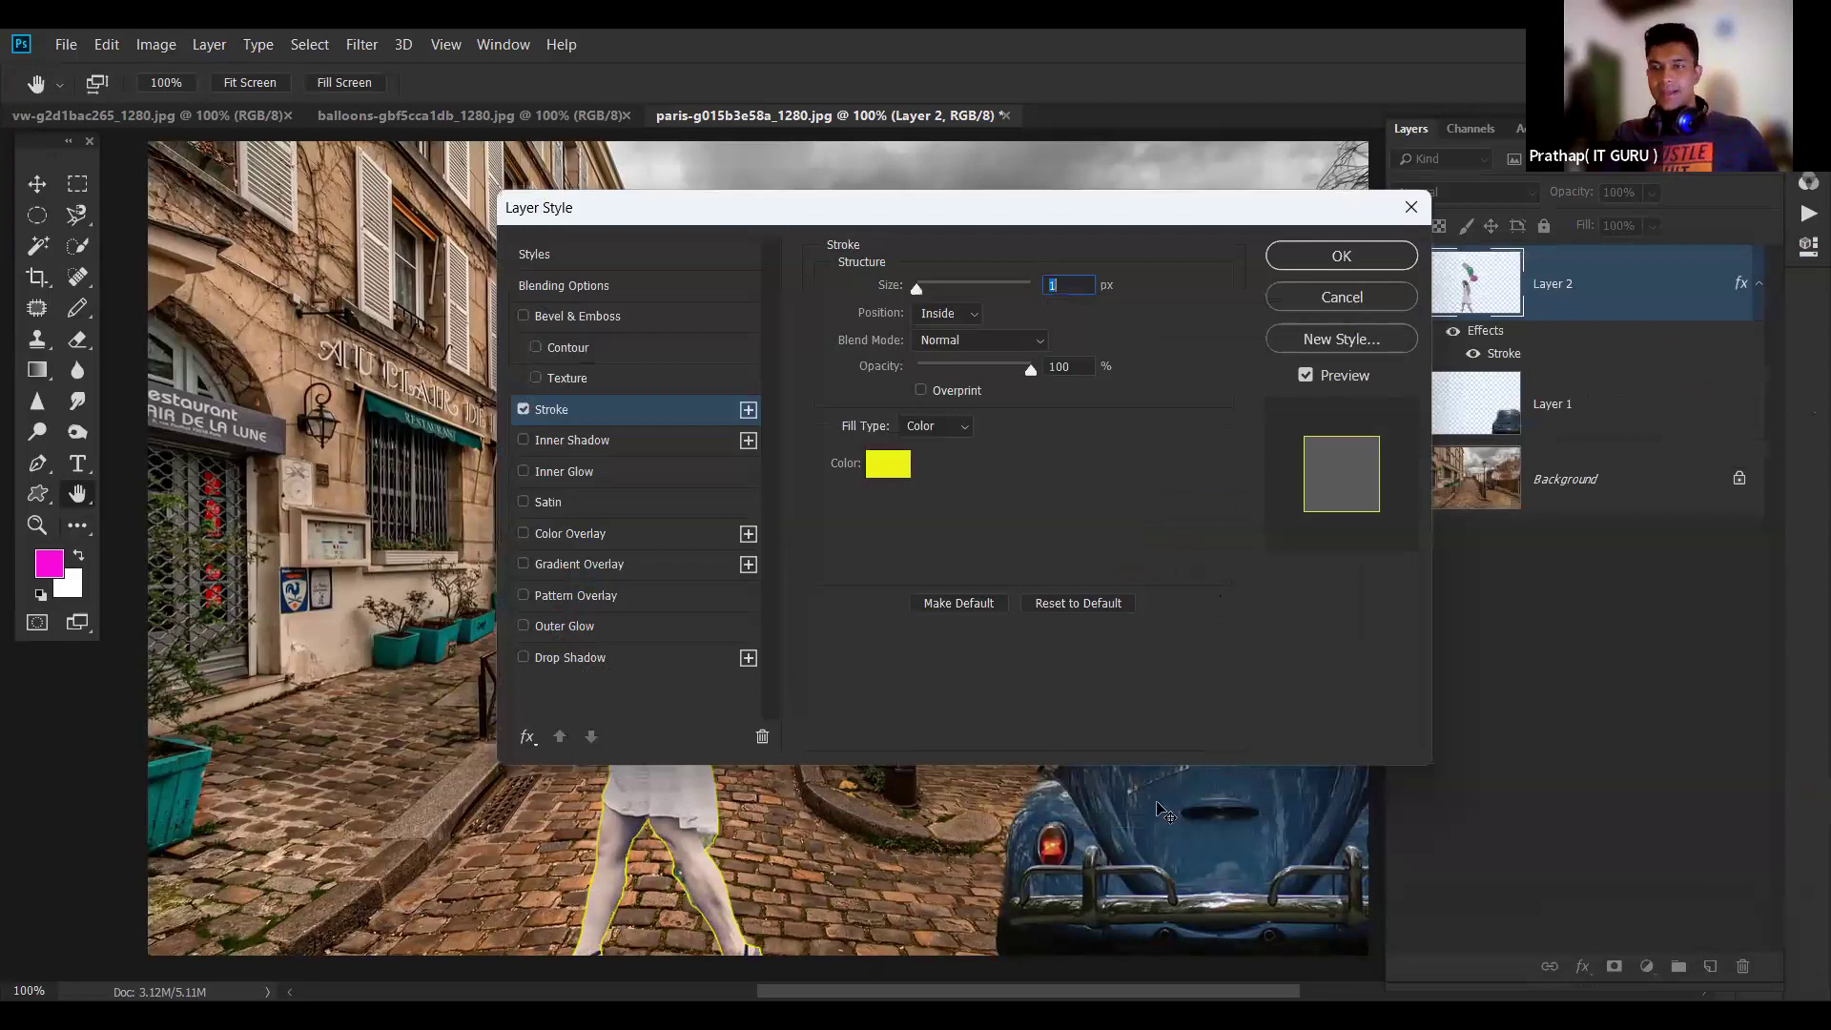
key(Escape)
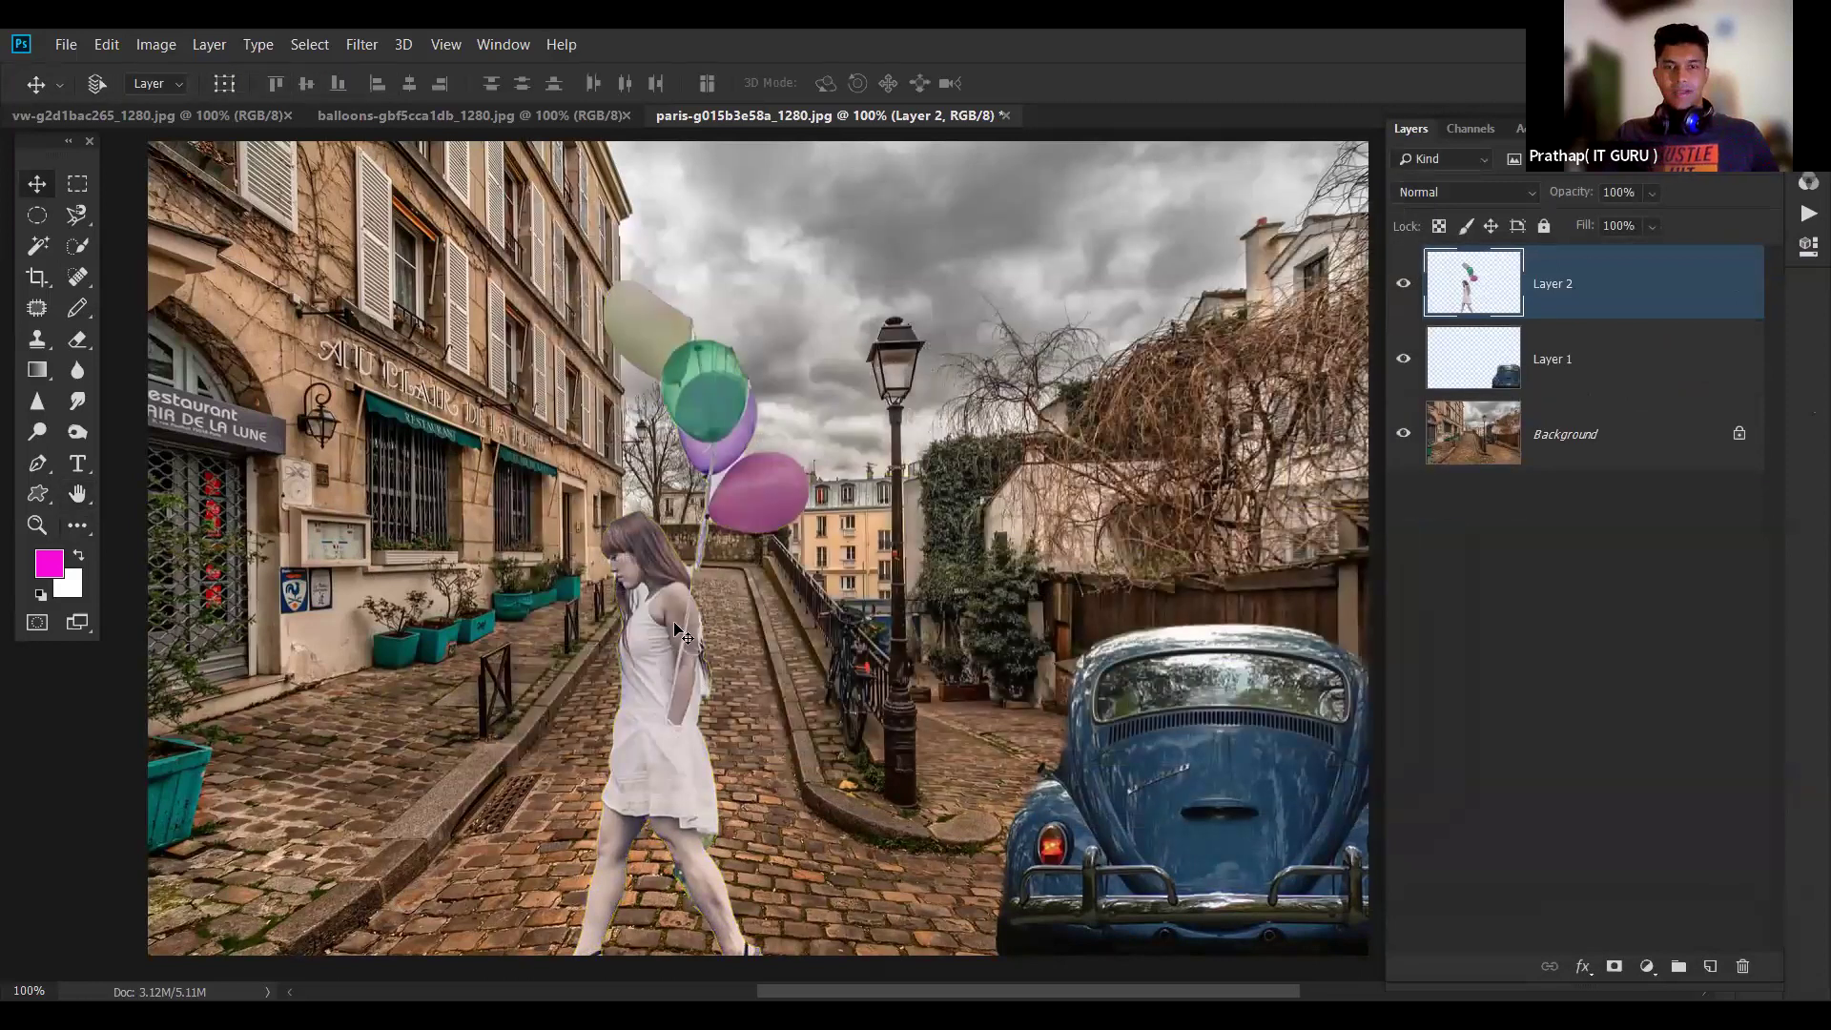
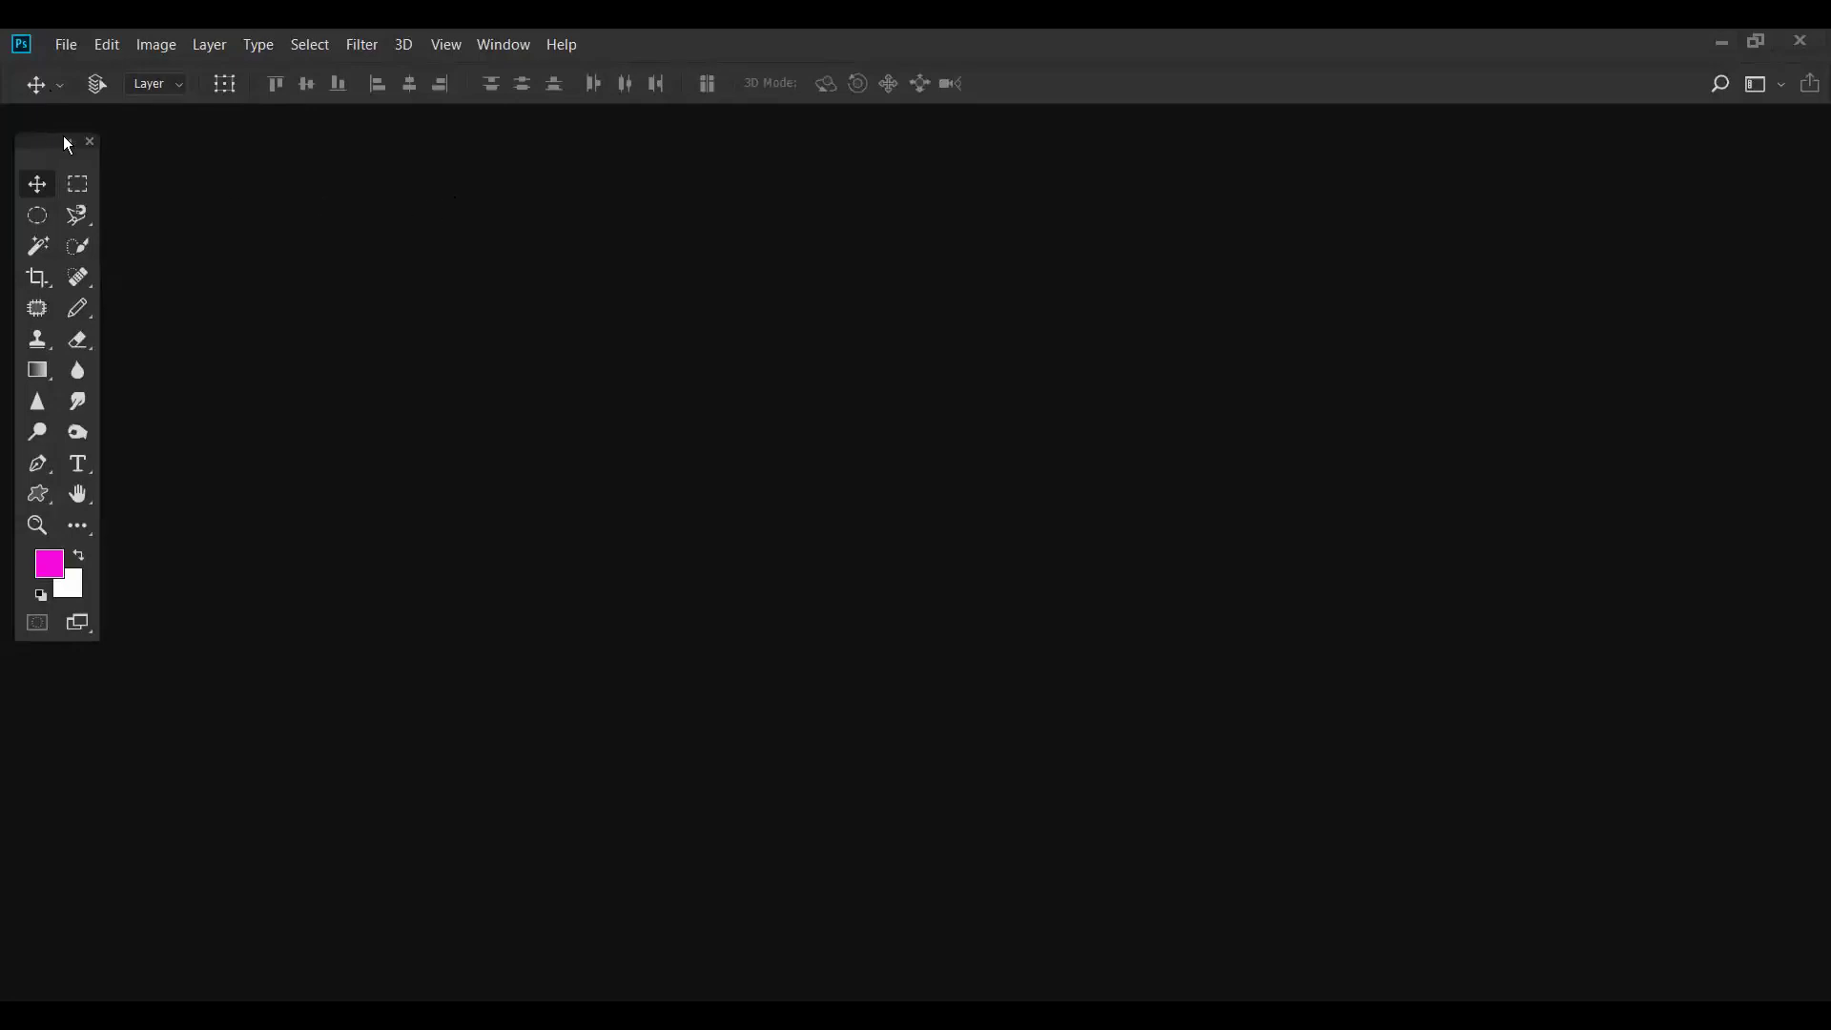
drag(67, 143, 89, 146)
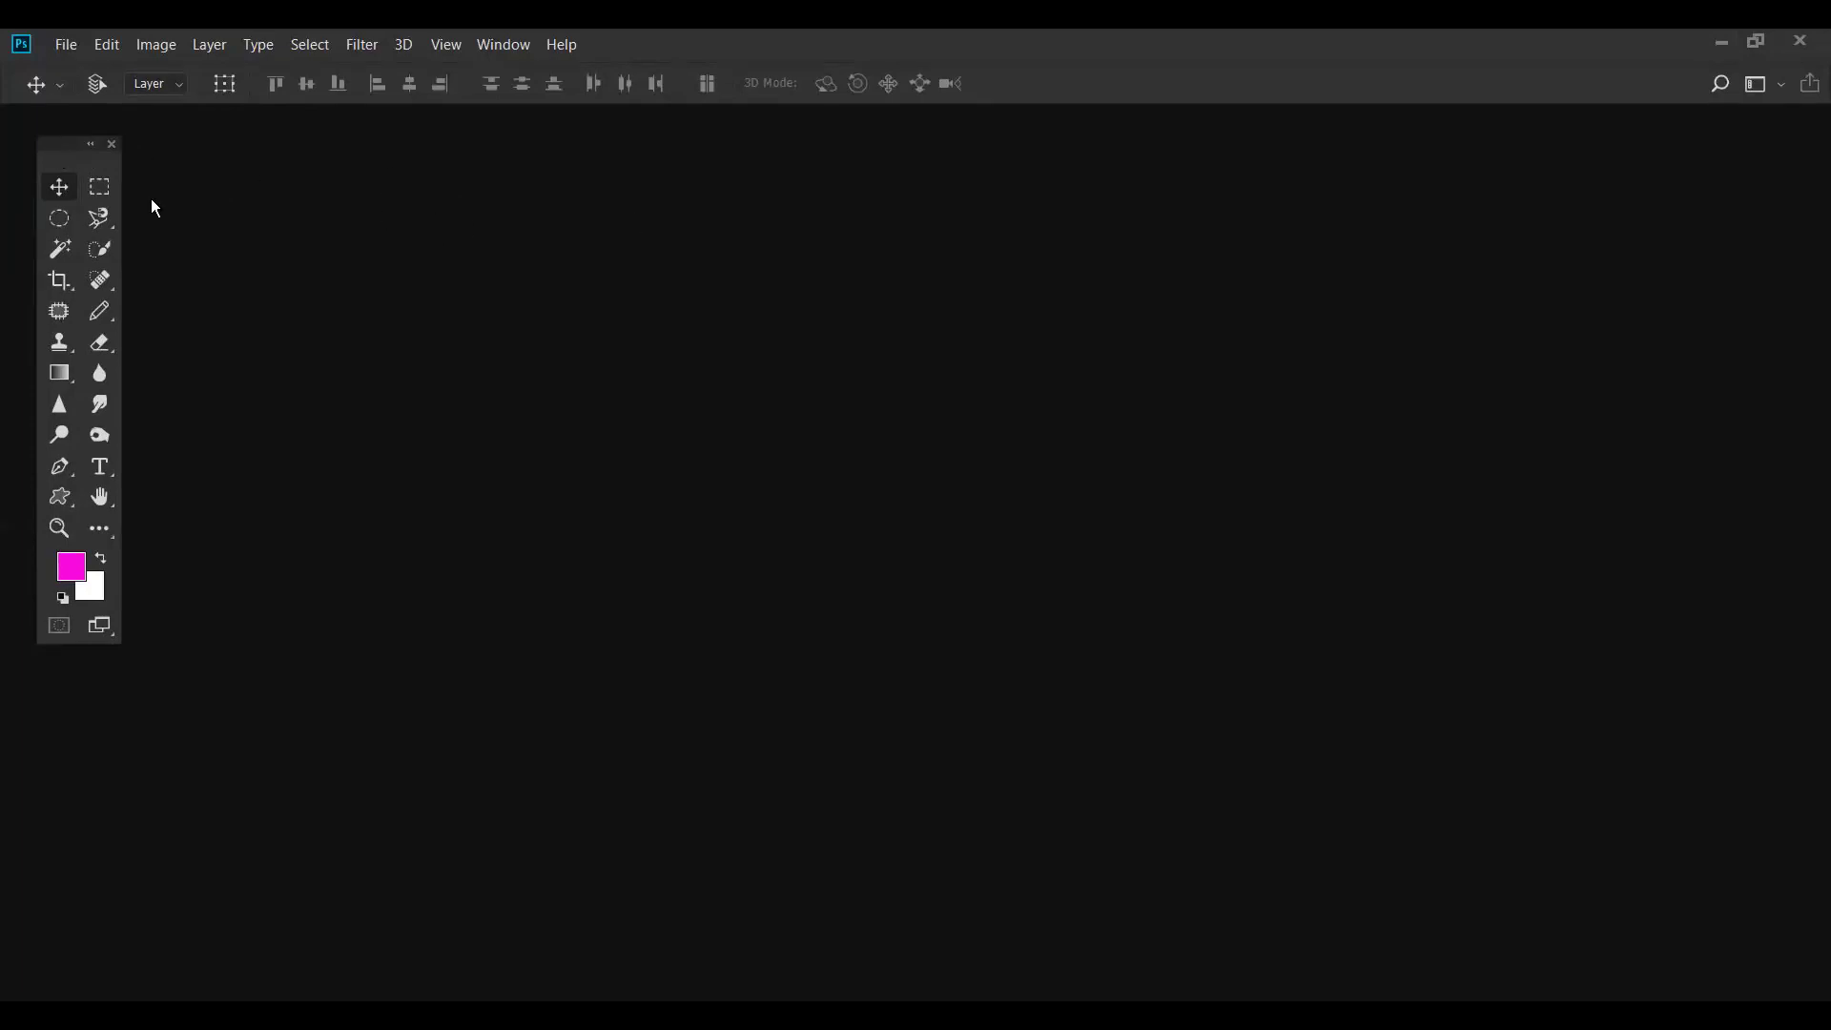
click(518, 50)
click(1126, 340)
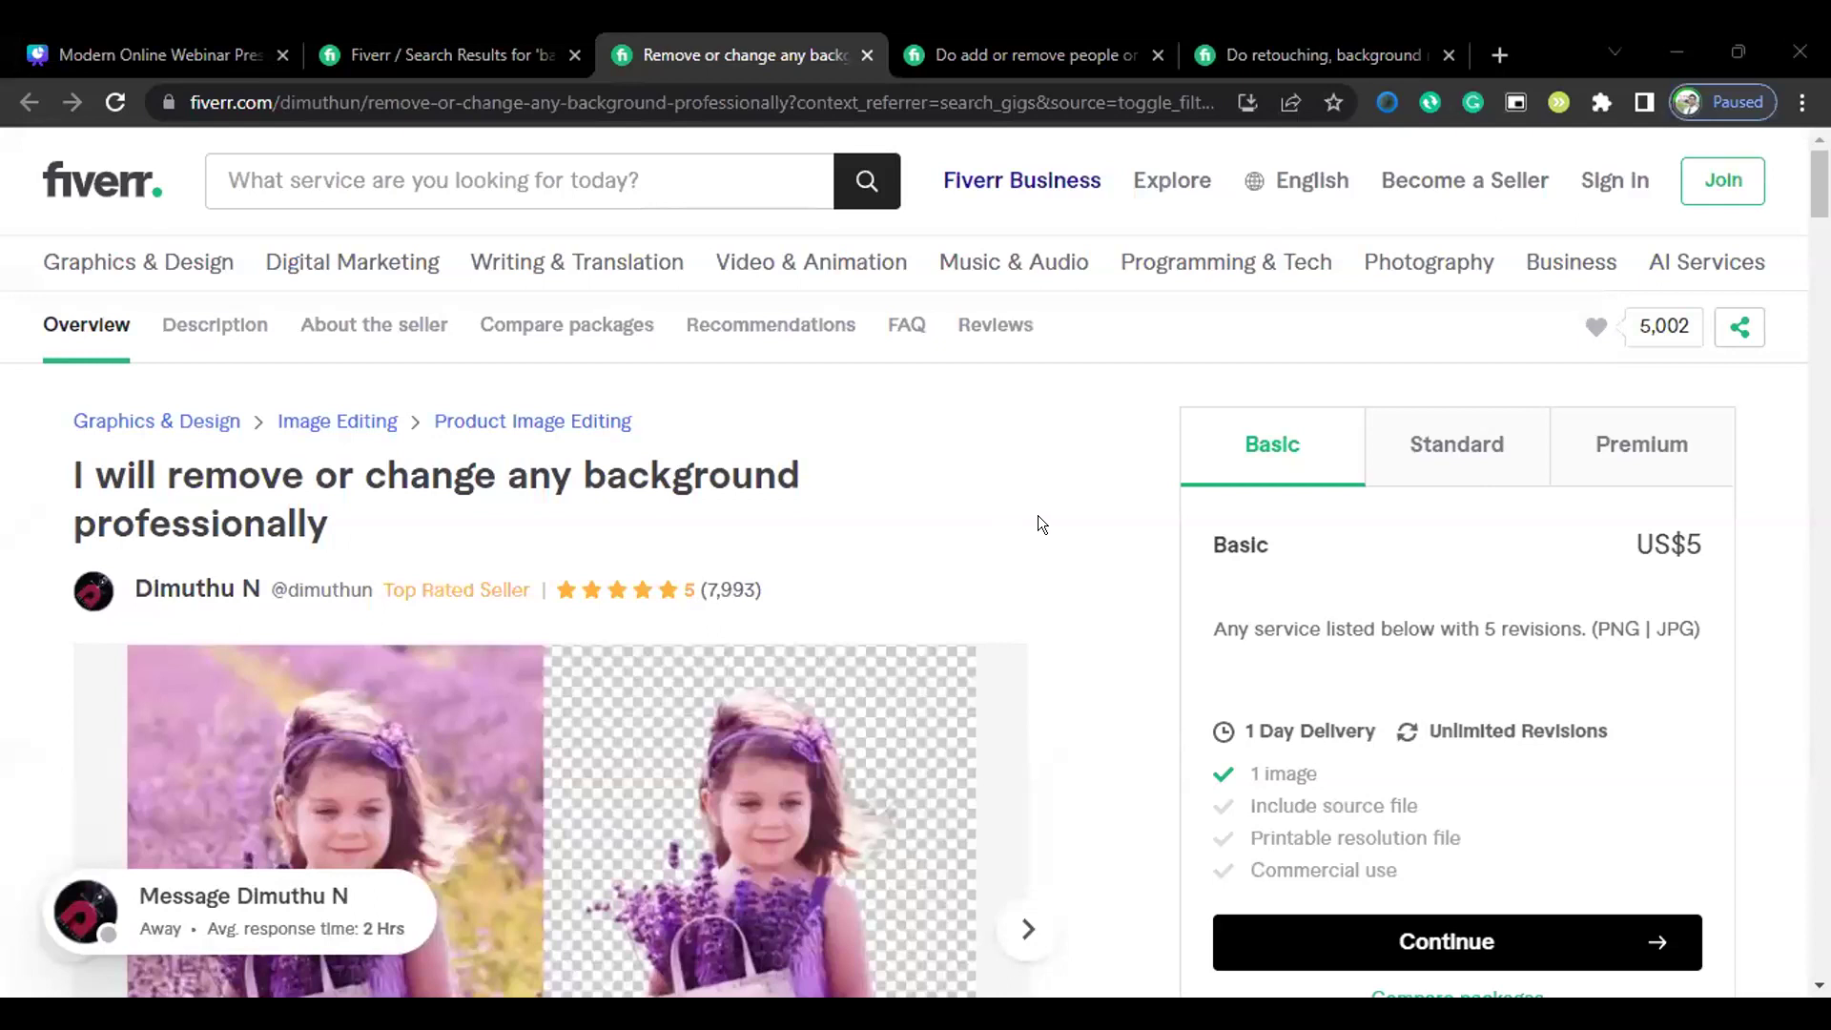
- Examine the sample images, Basic package and service description of the background removal gig on Fiverr
scroll(1037, 515, down, 5)
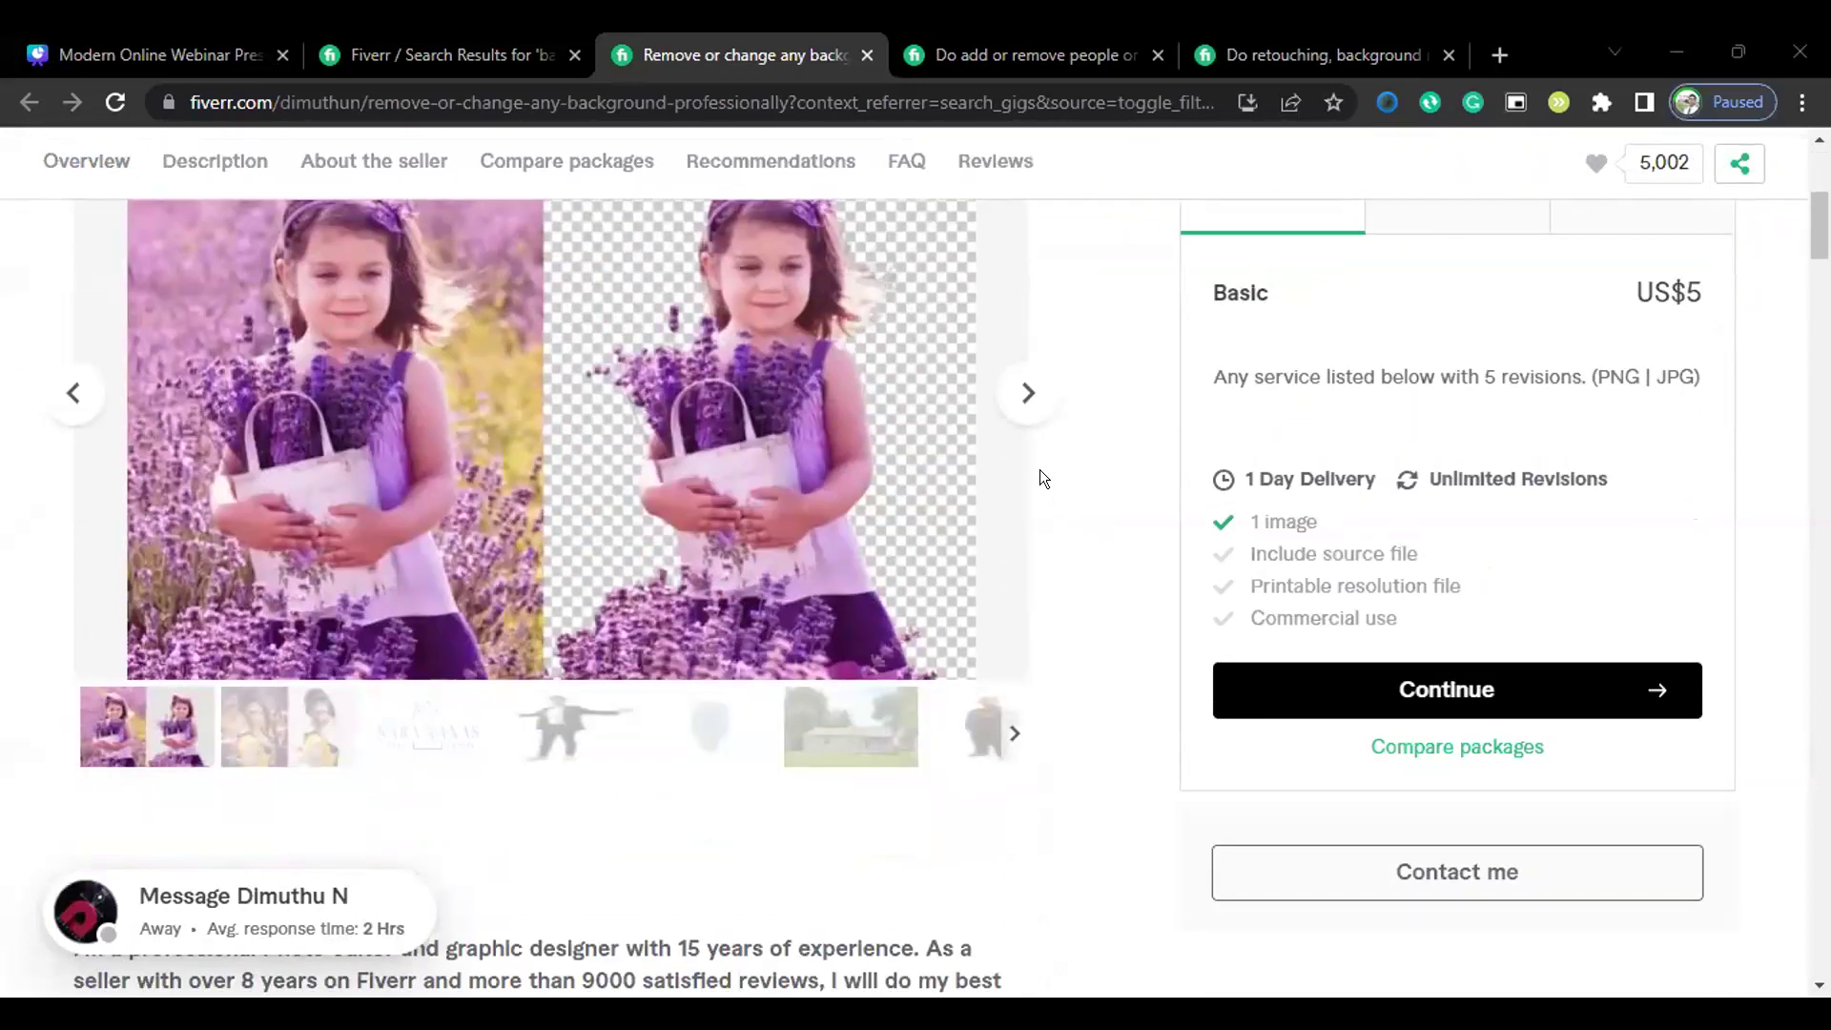
scroll(1039, 479, up, 3)
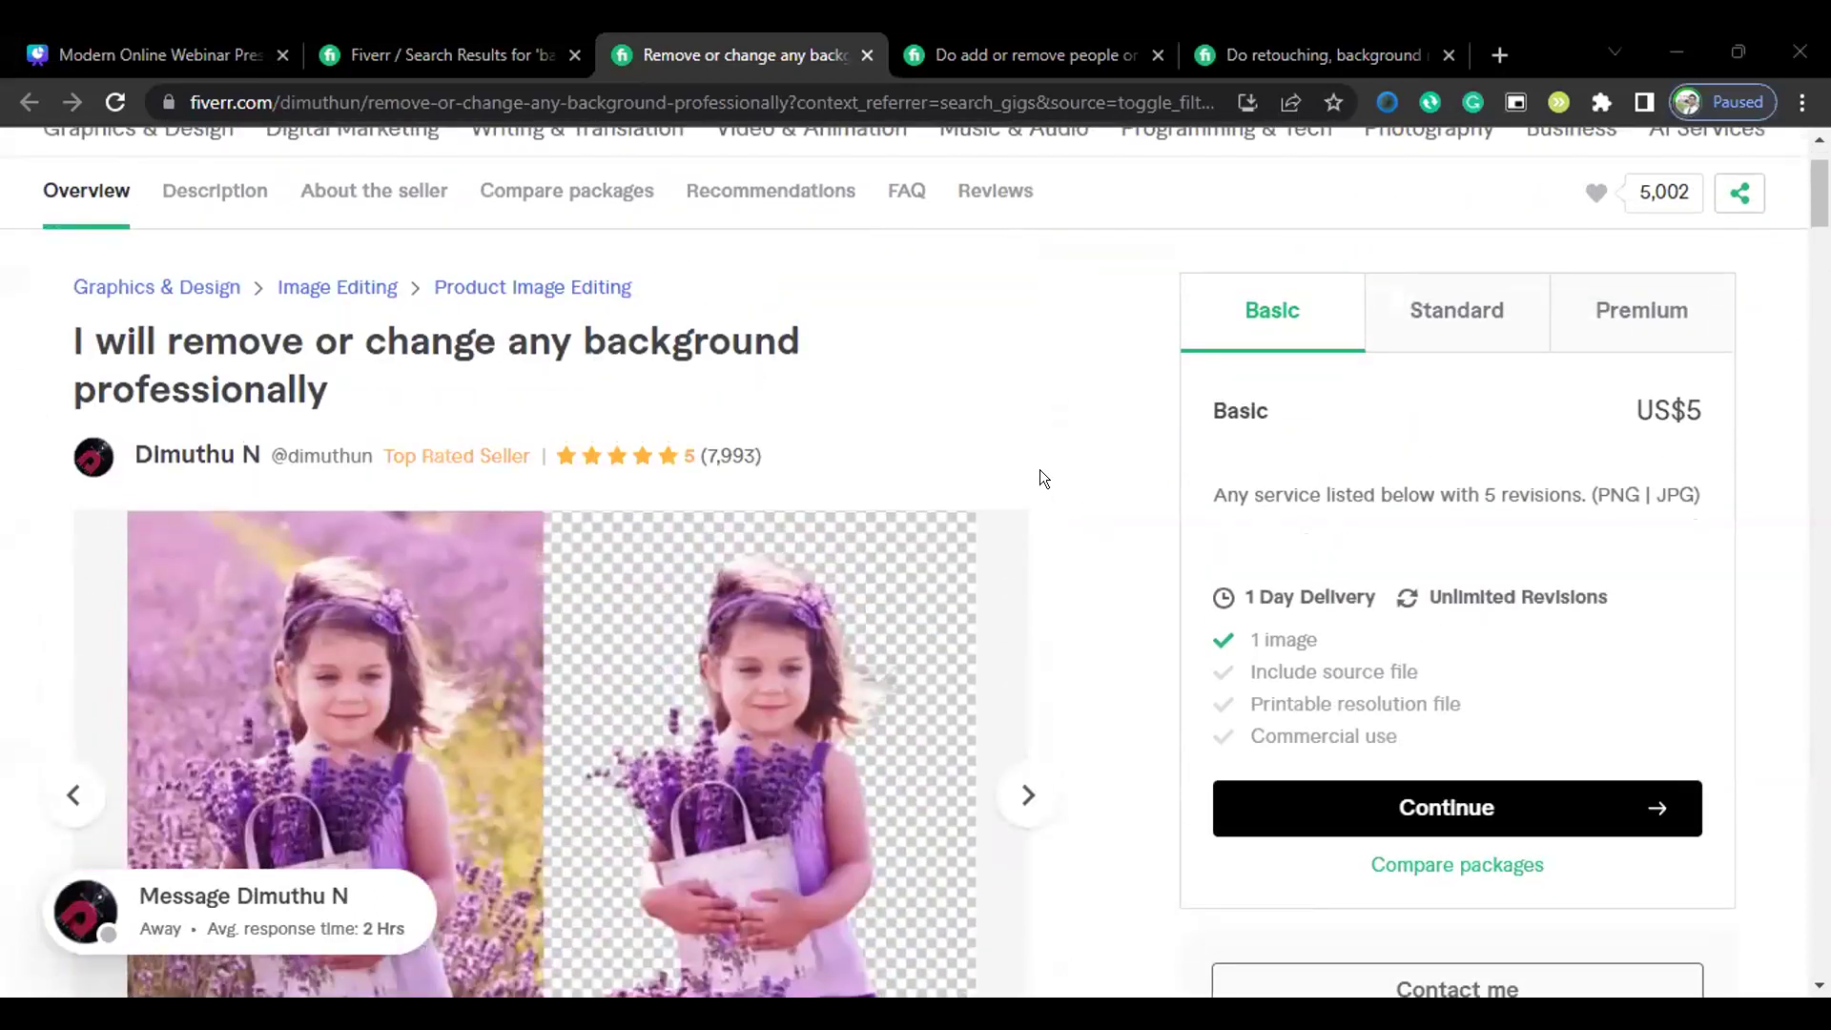
scroll(914, 393, down, 2)
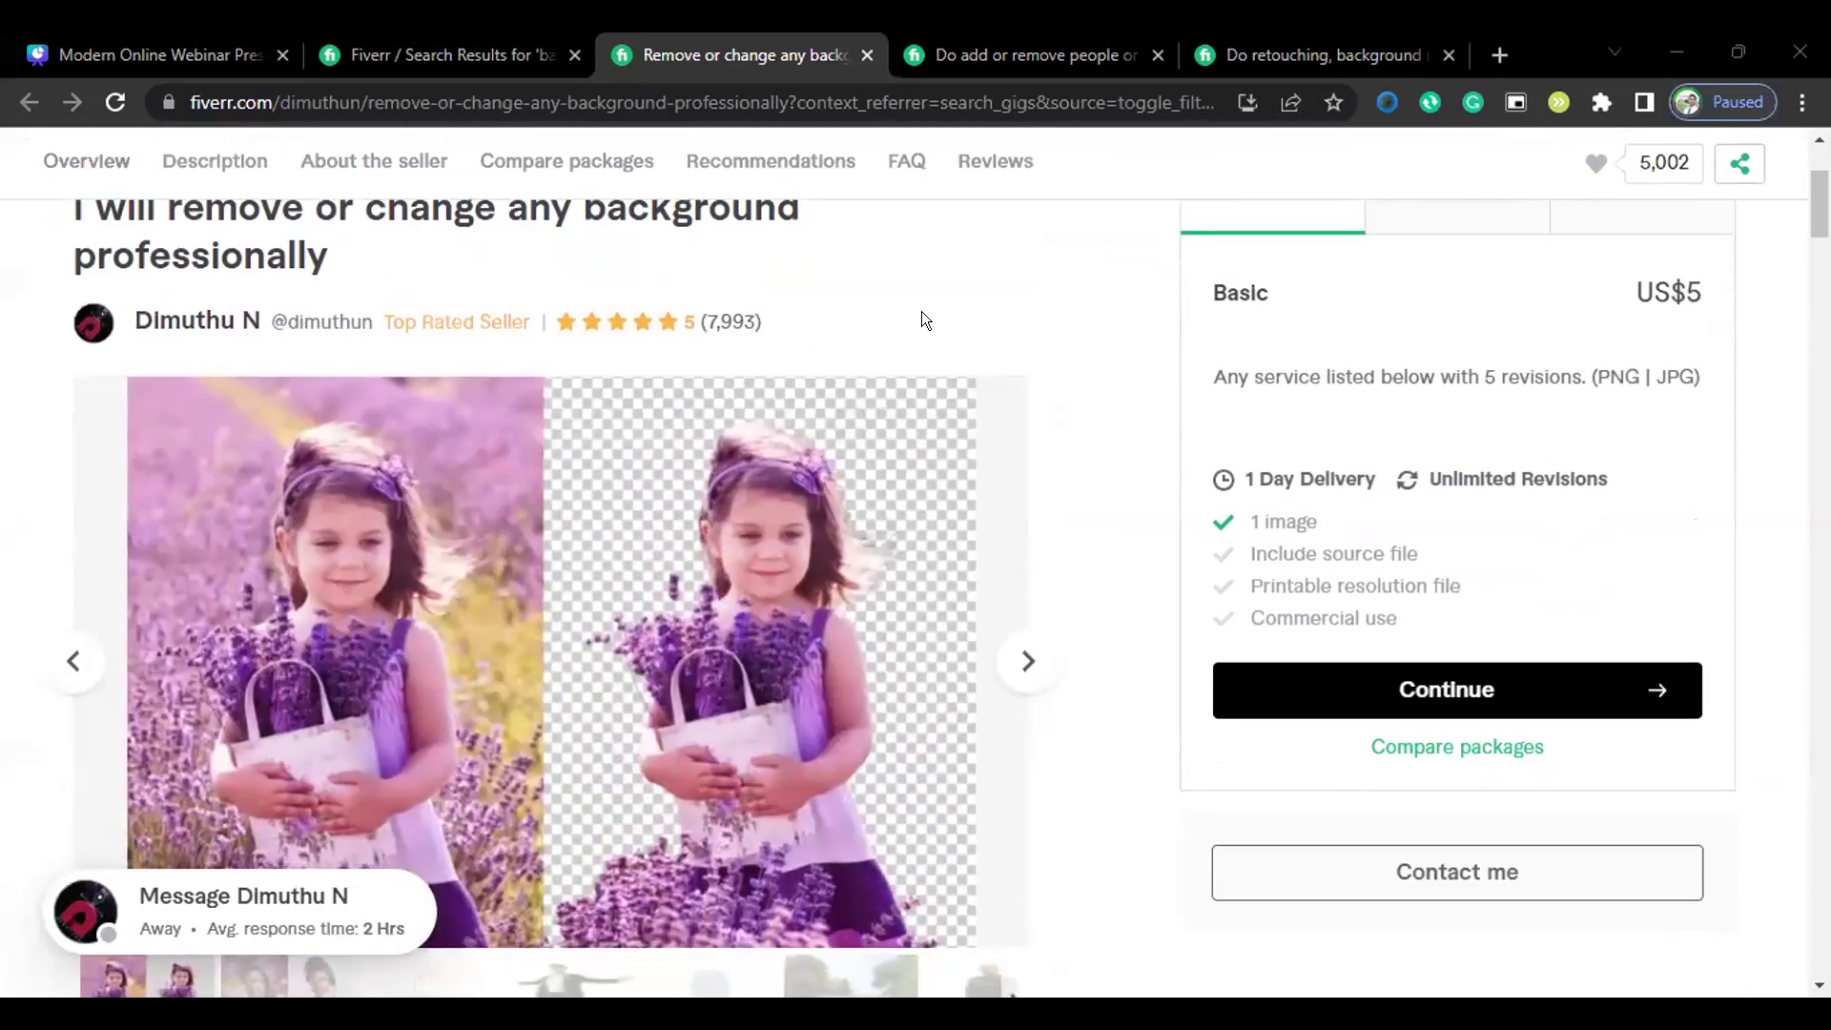
scroll(942, 293, down, 2)
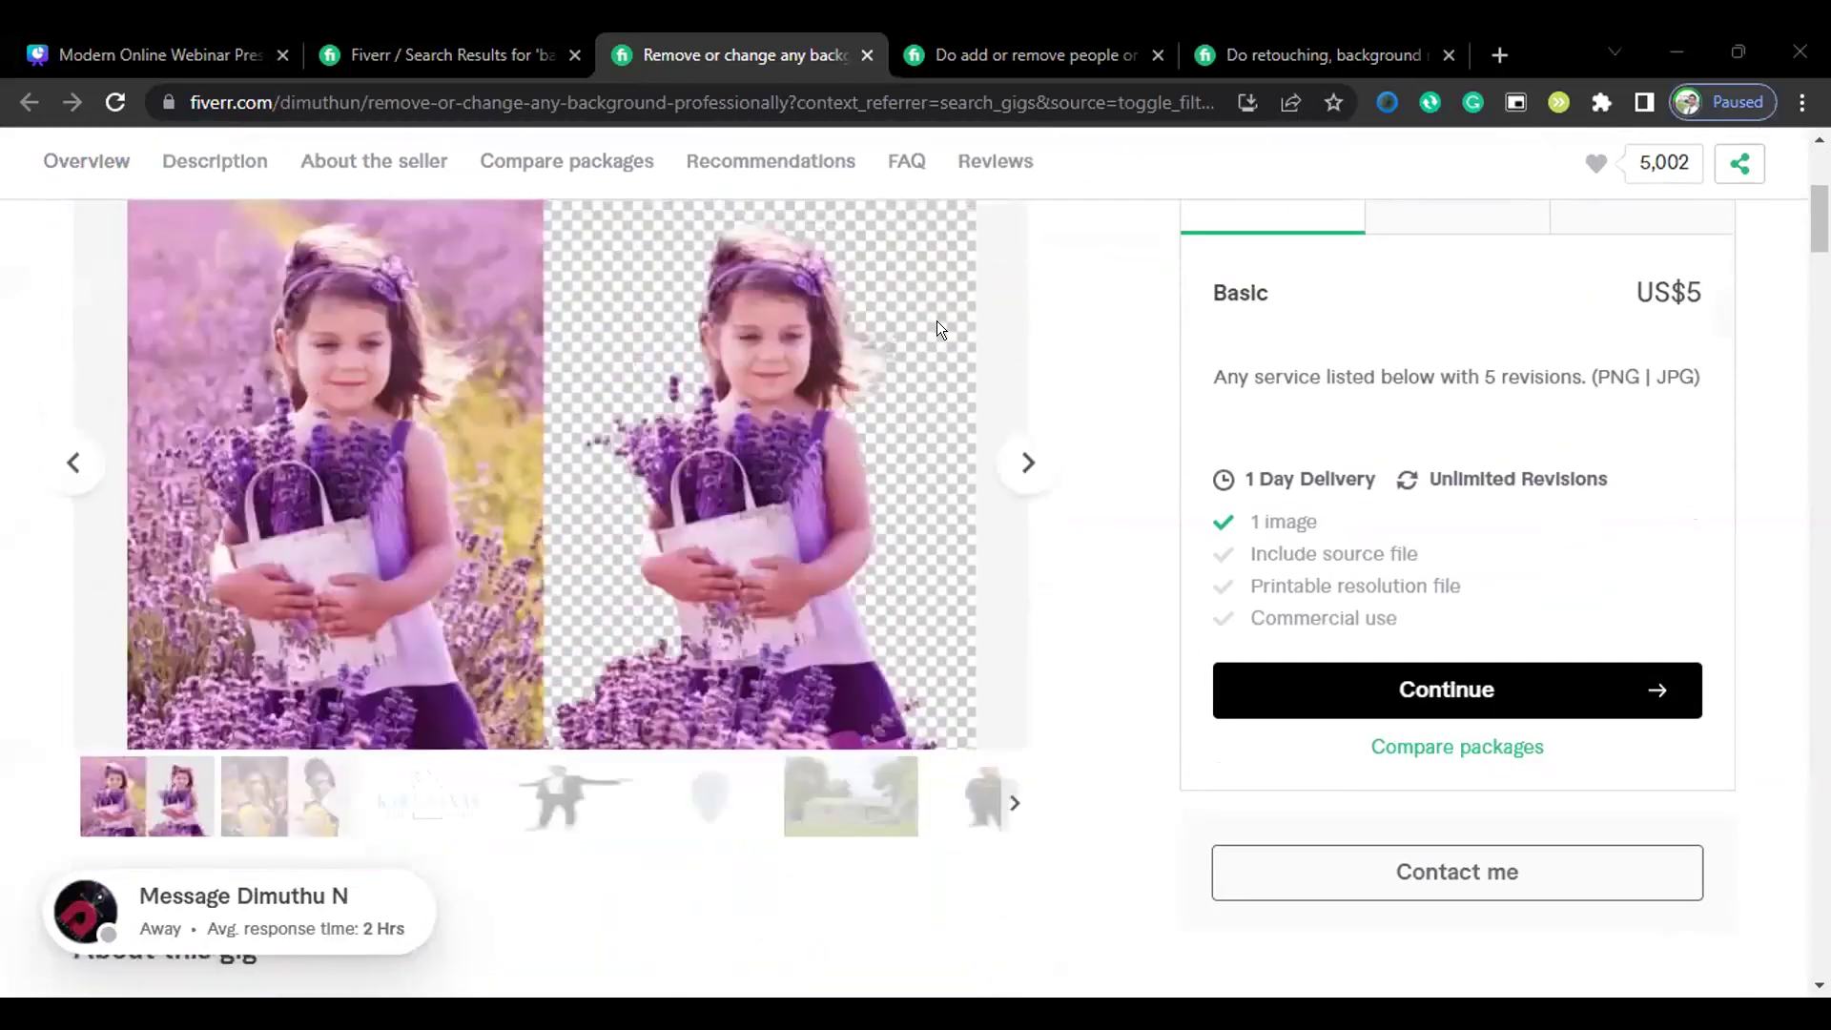
scroll(963, 372, up, 5)
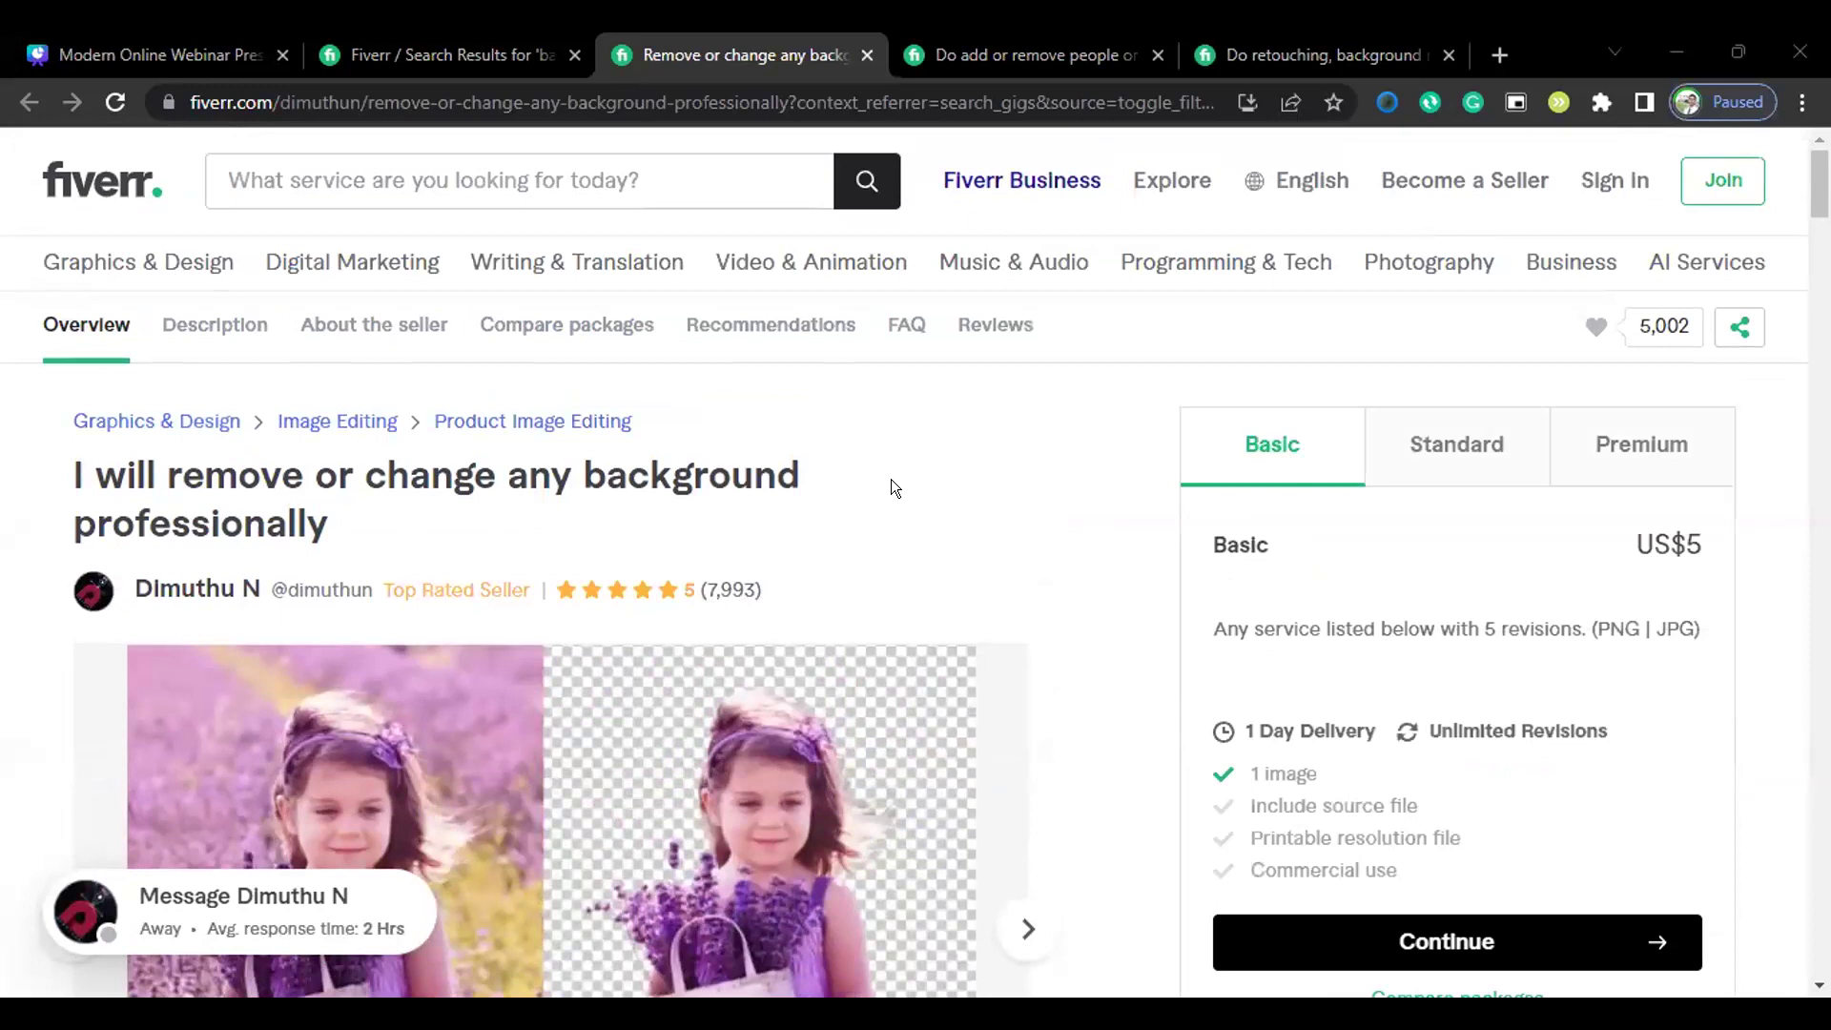
scroll(917, 473, down, 3)
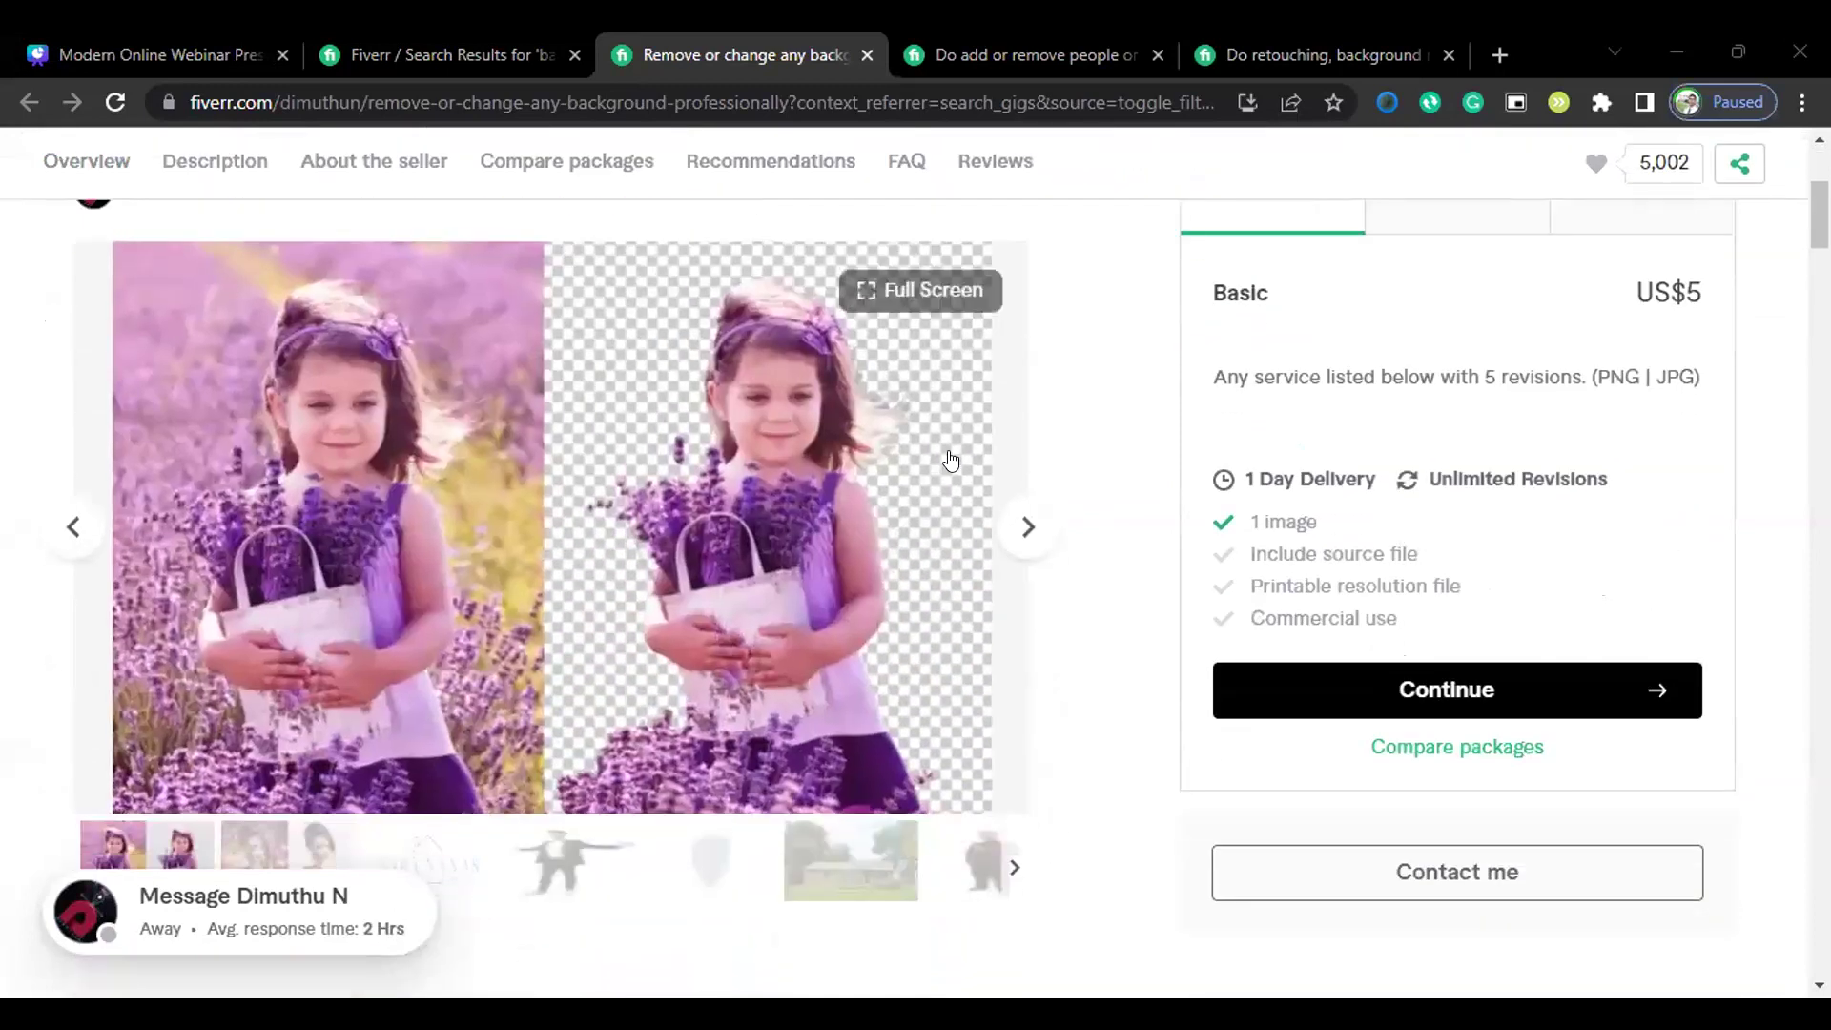
scroll(1072, 457, down, 2)
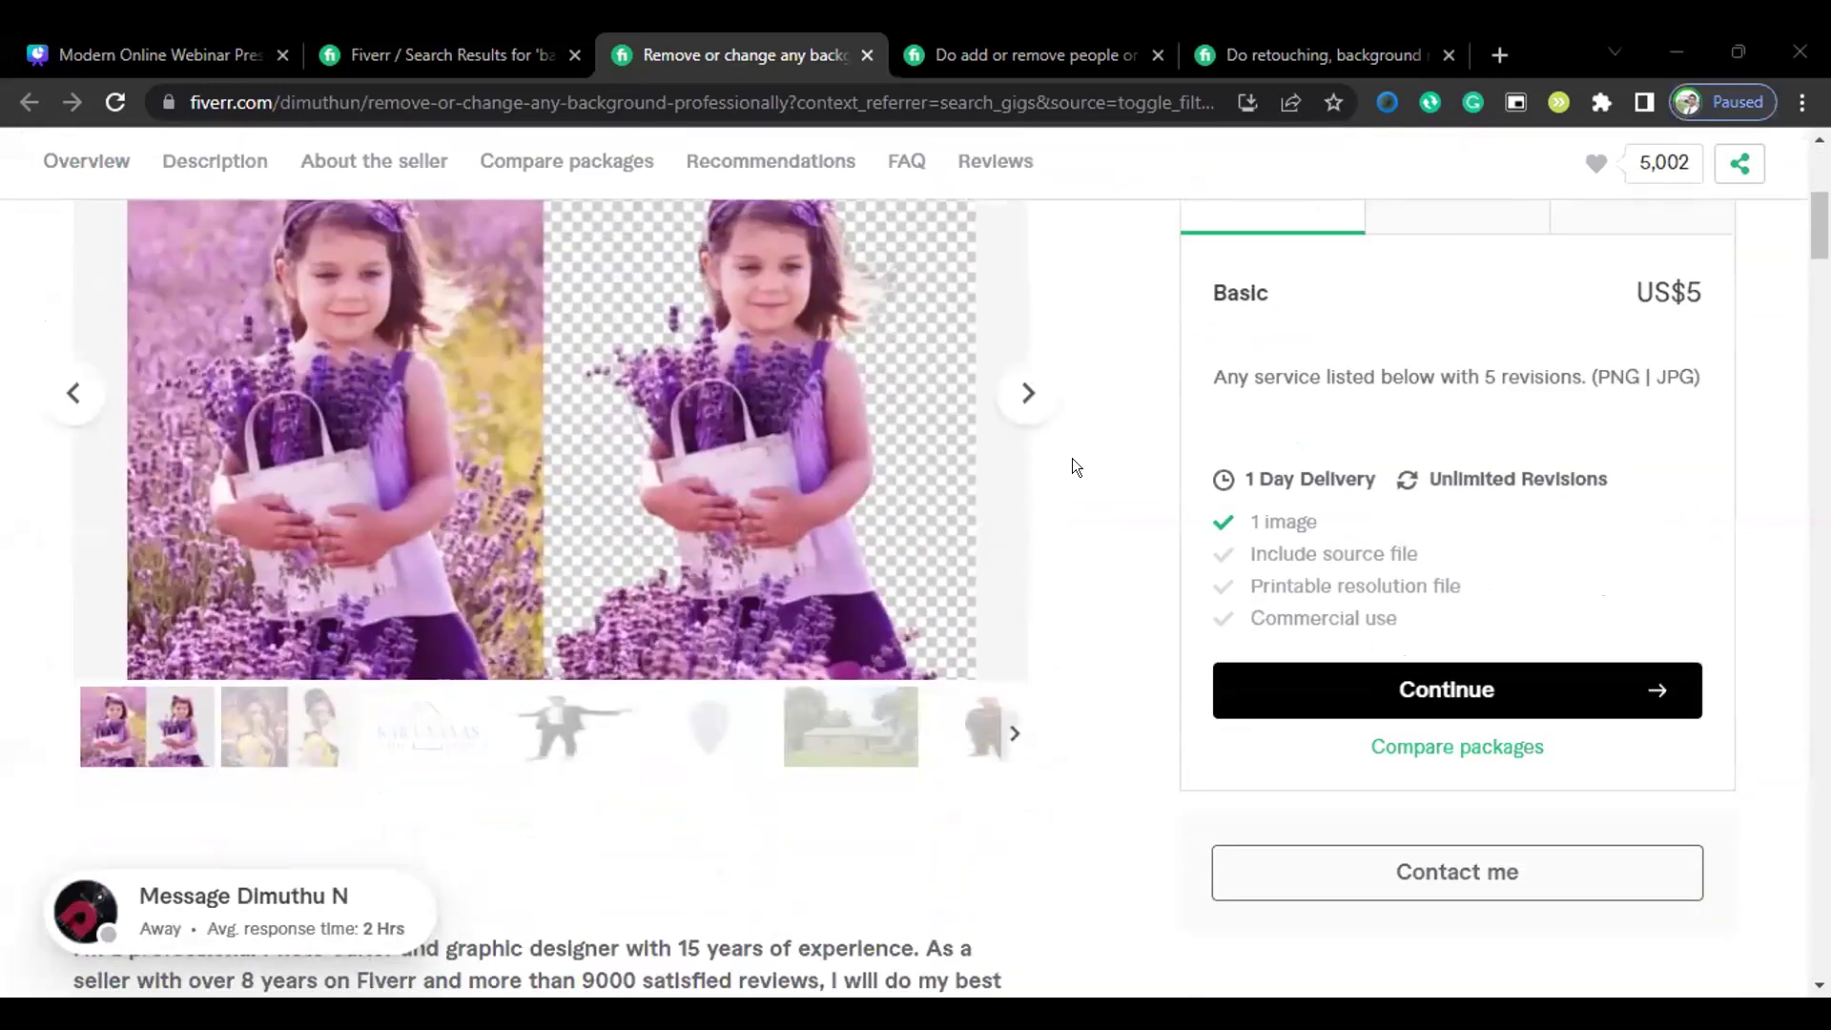
scroll(1072, 458, up, 5)
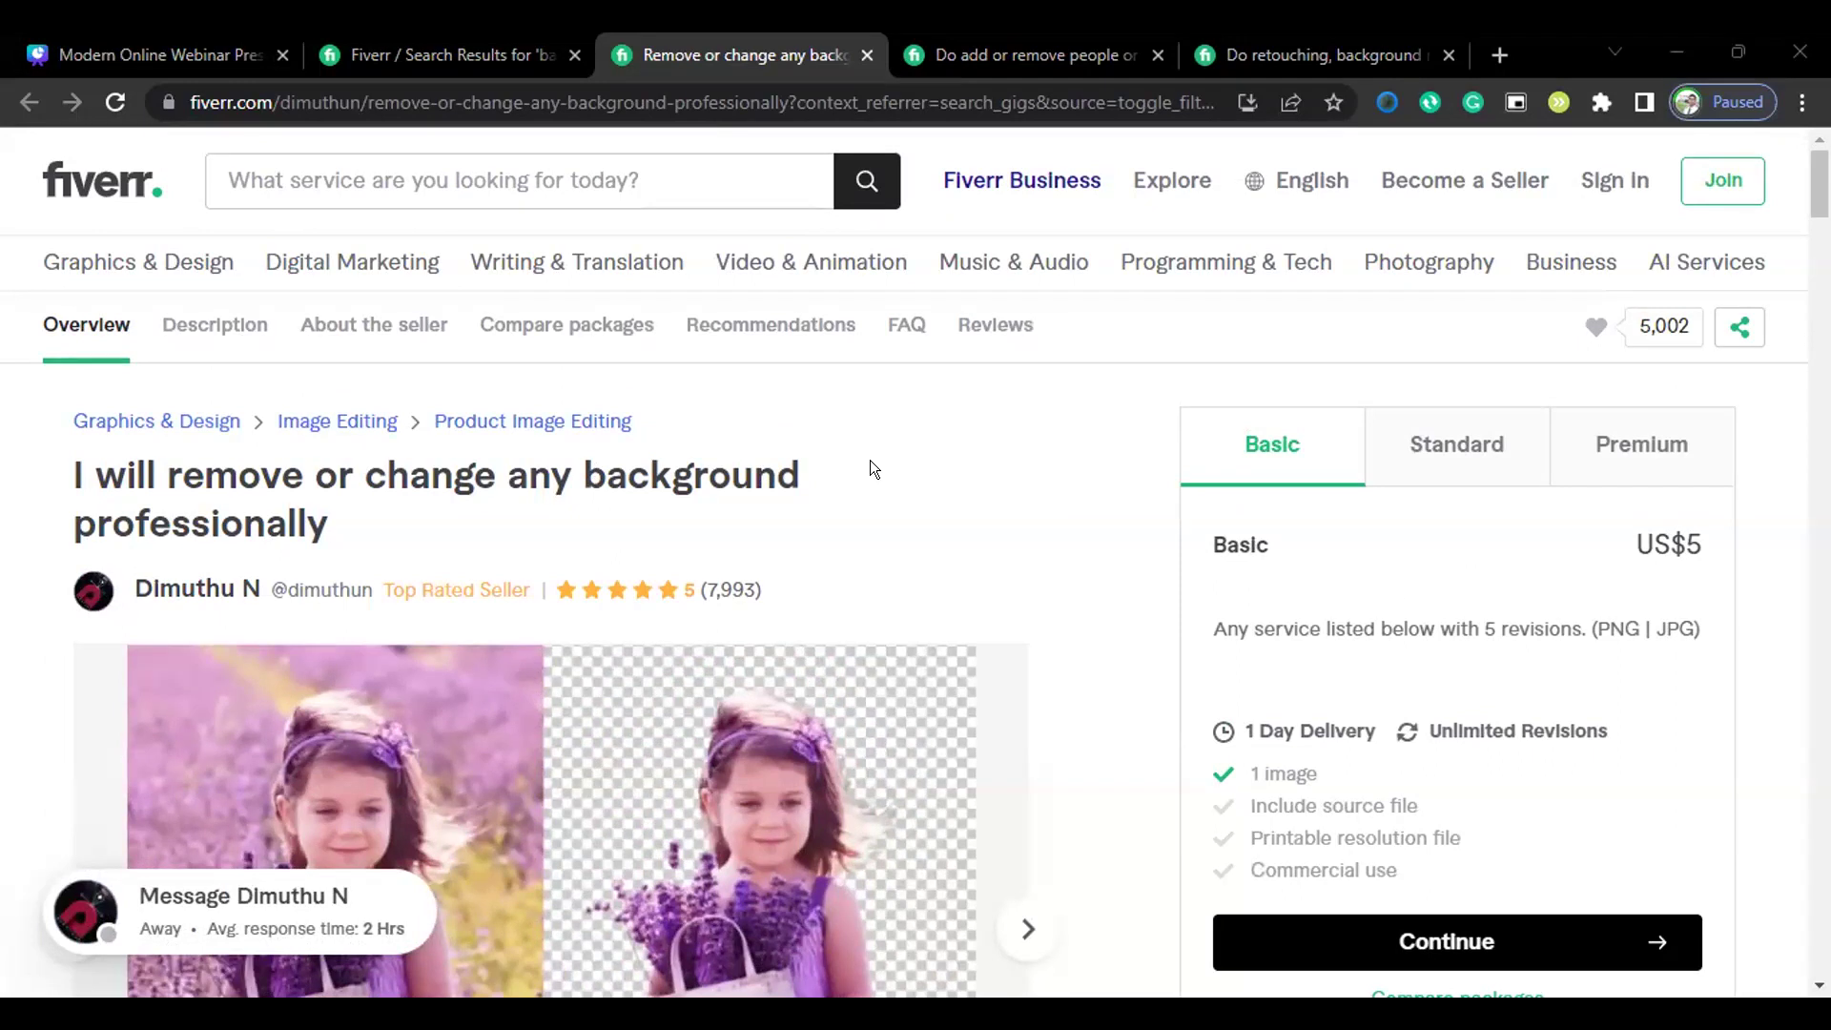
scroll(869, 463, down, 4)
scroll(869, 462, down, 8)
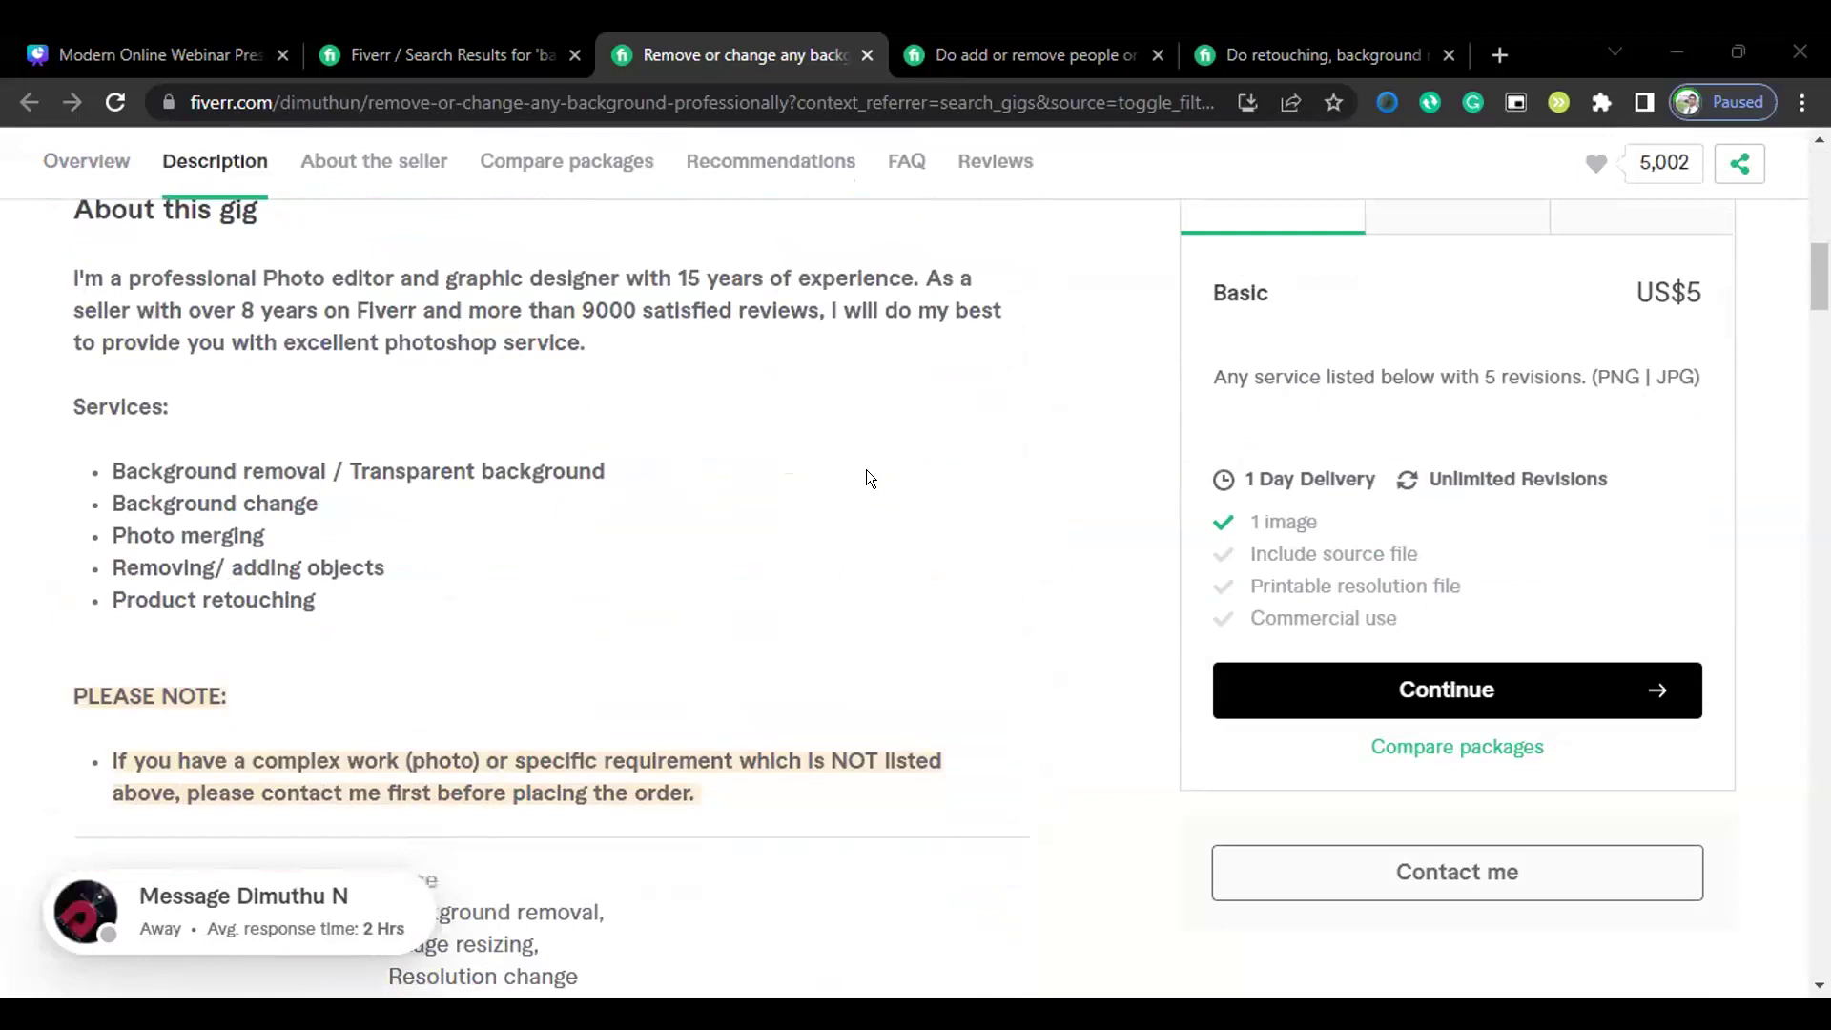
scroll(866, 472, up, 12)
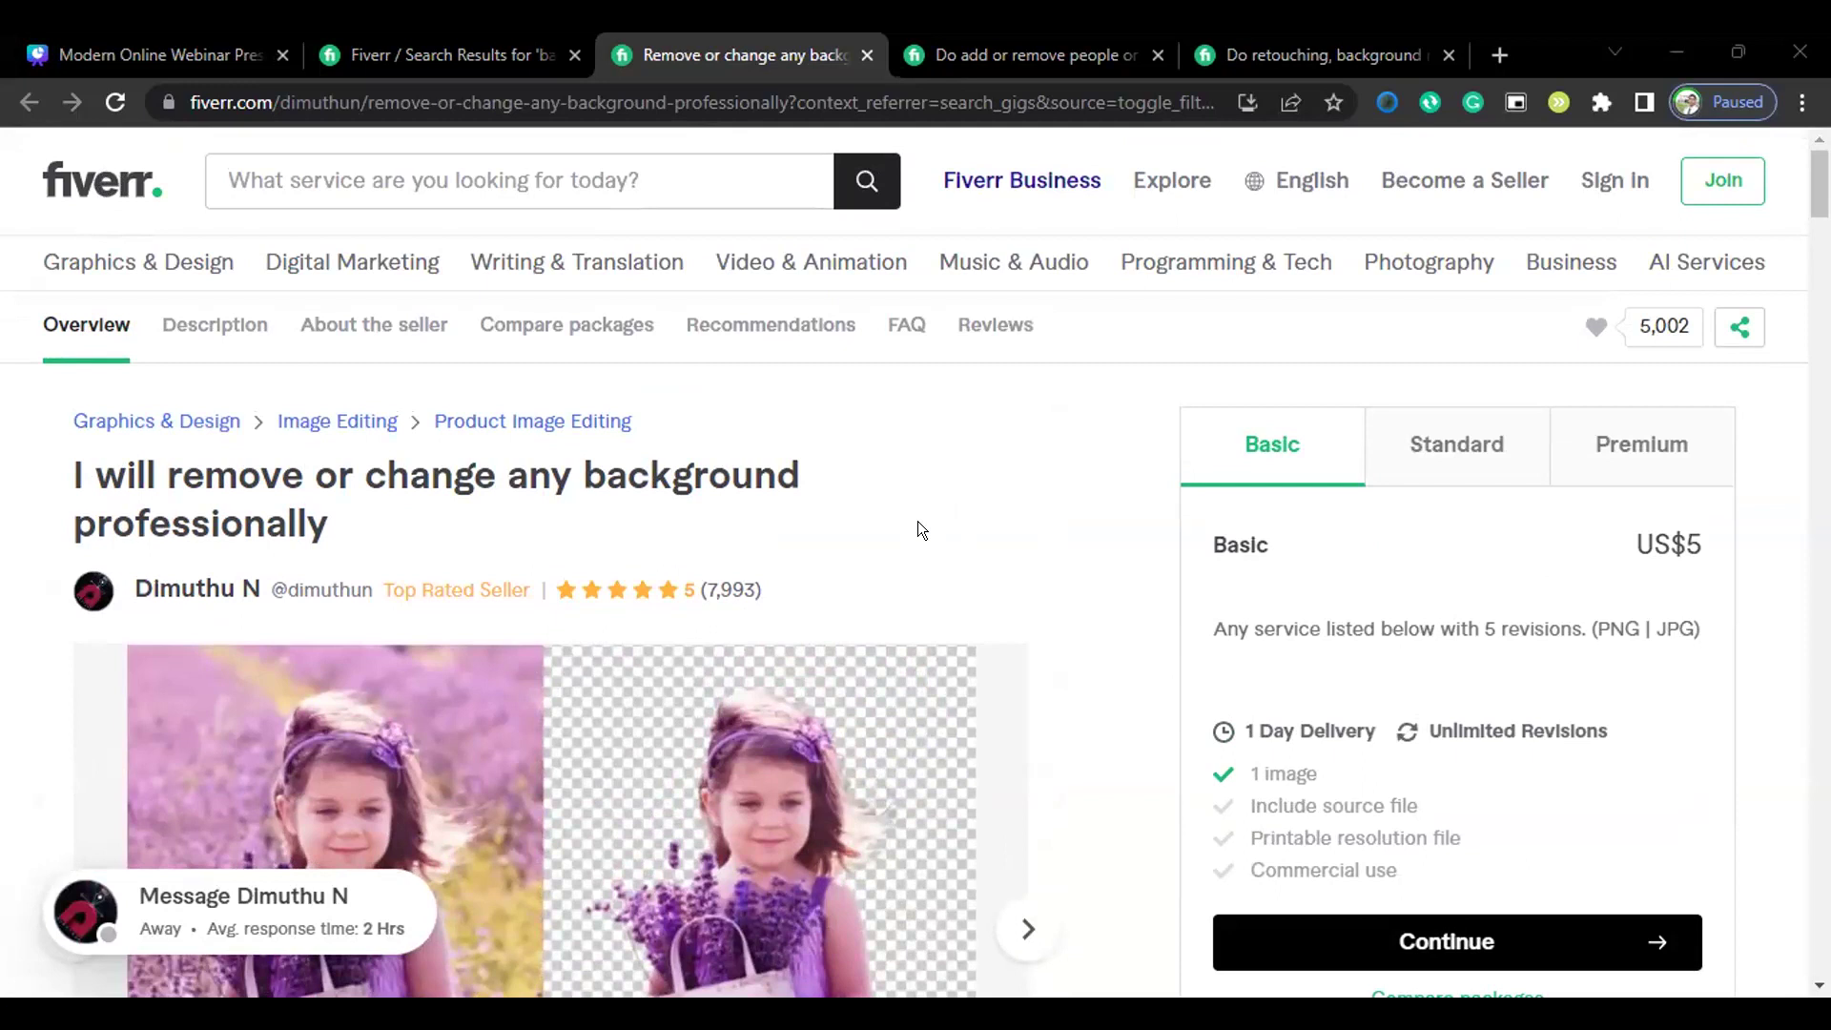
- Examine the background removal gig's sample images and service description, and compare its Basic, Standard and Premium packages
scroll(973, 545, down, 3)
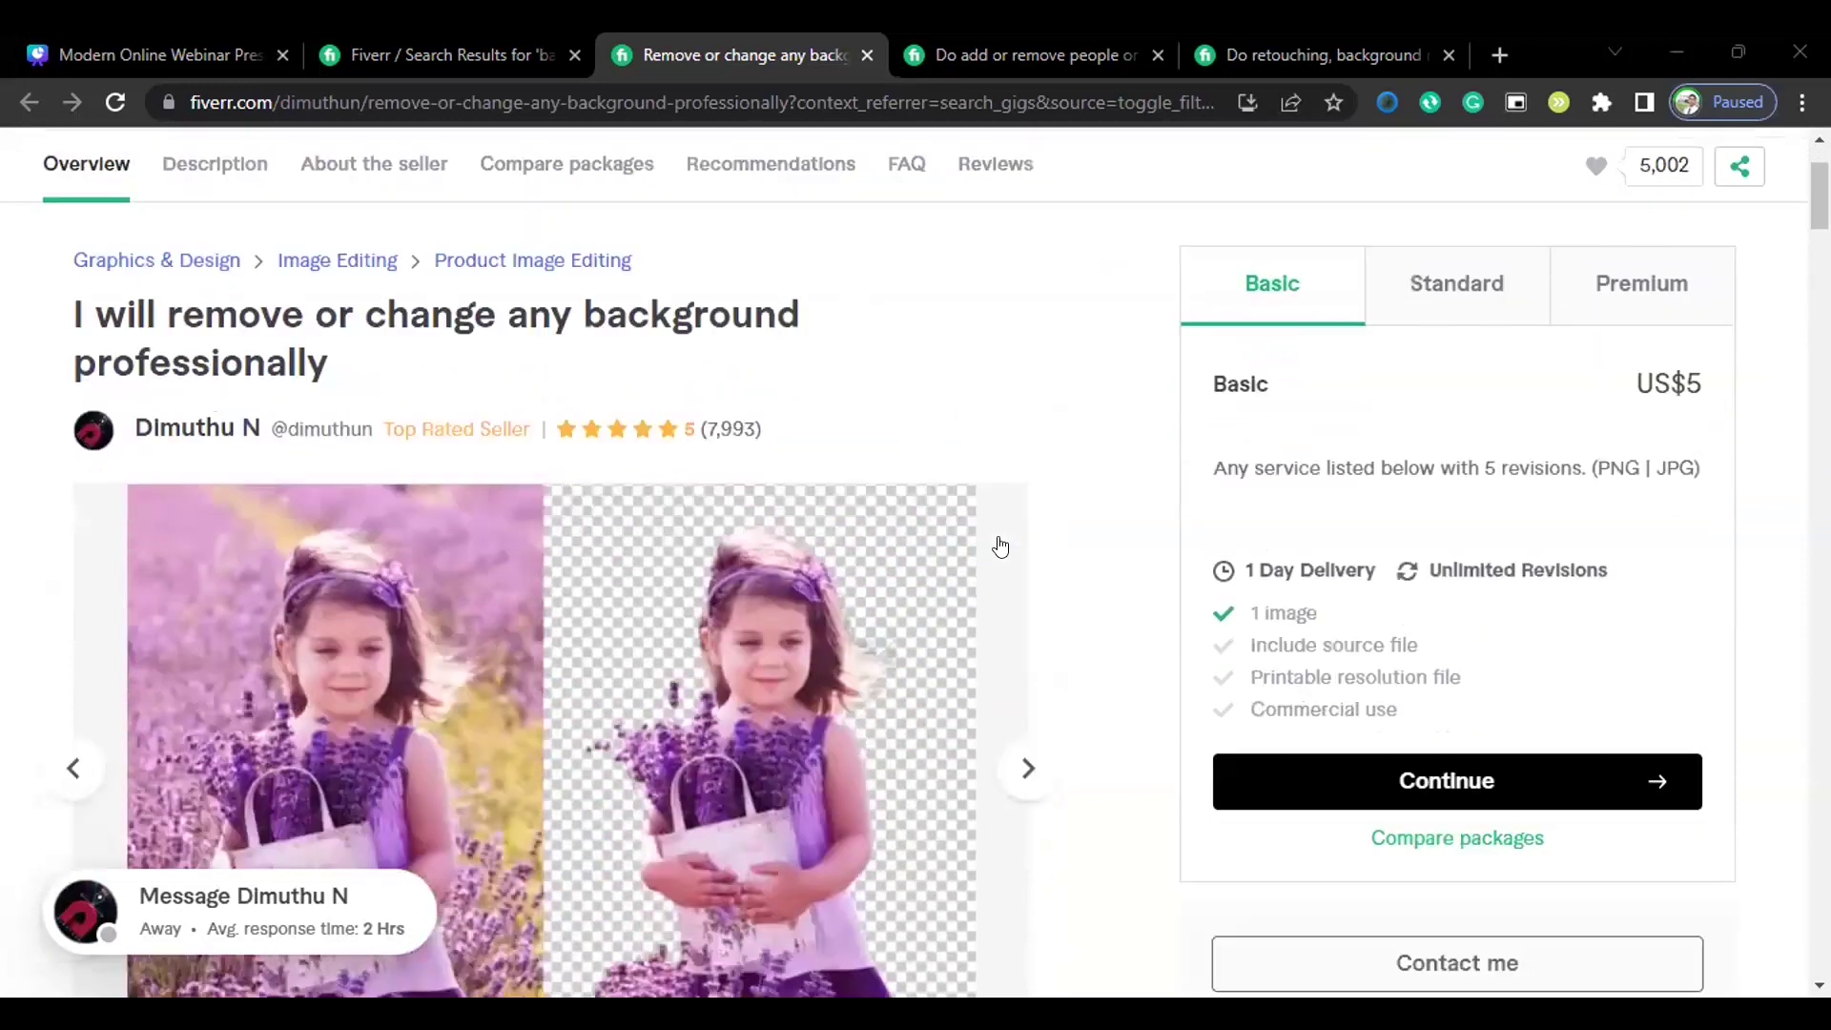
scroll(942, 355, up, 2)
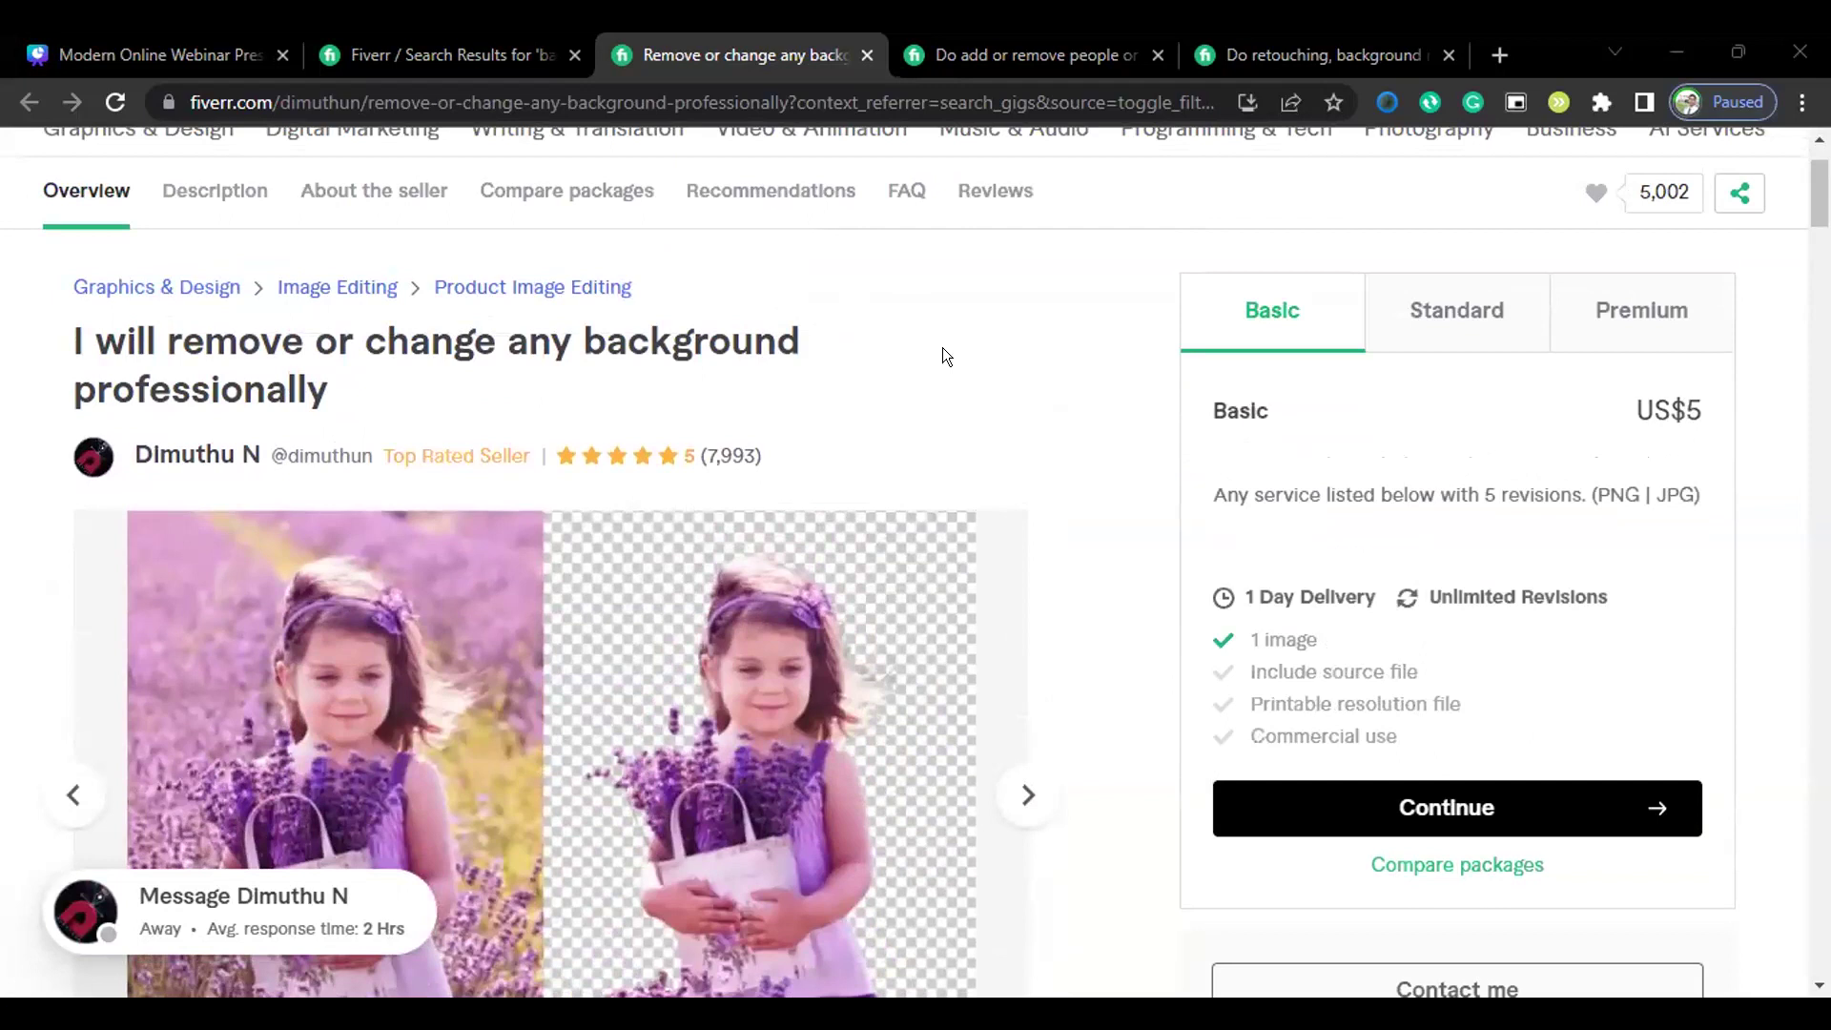
scroll(944, 354, up, 2)
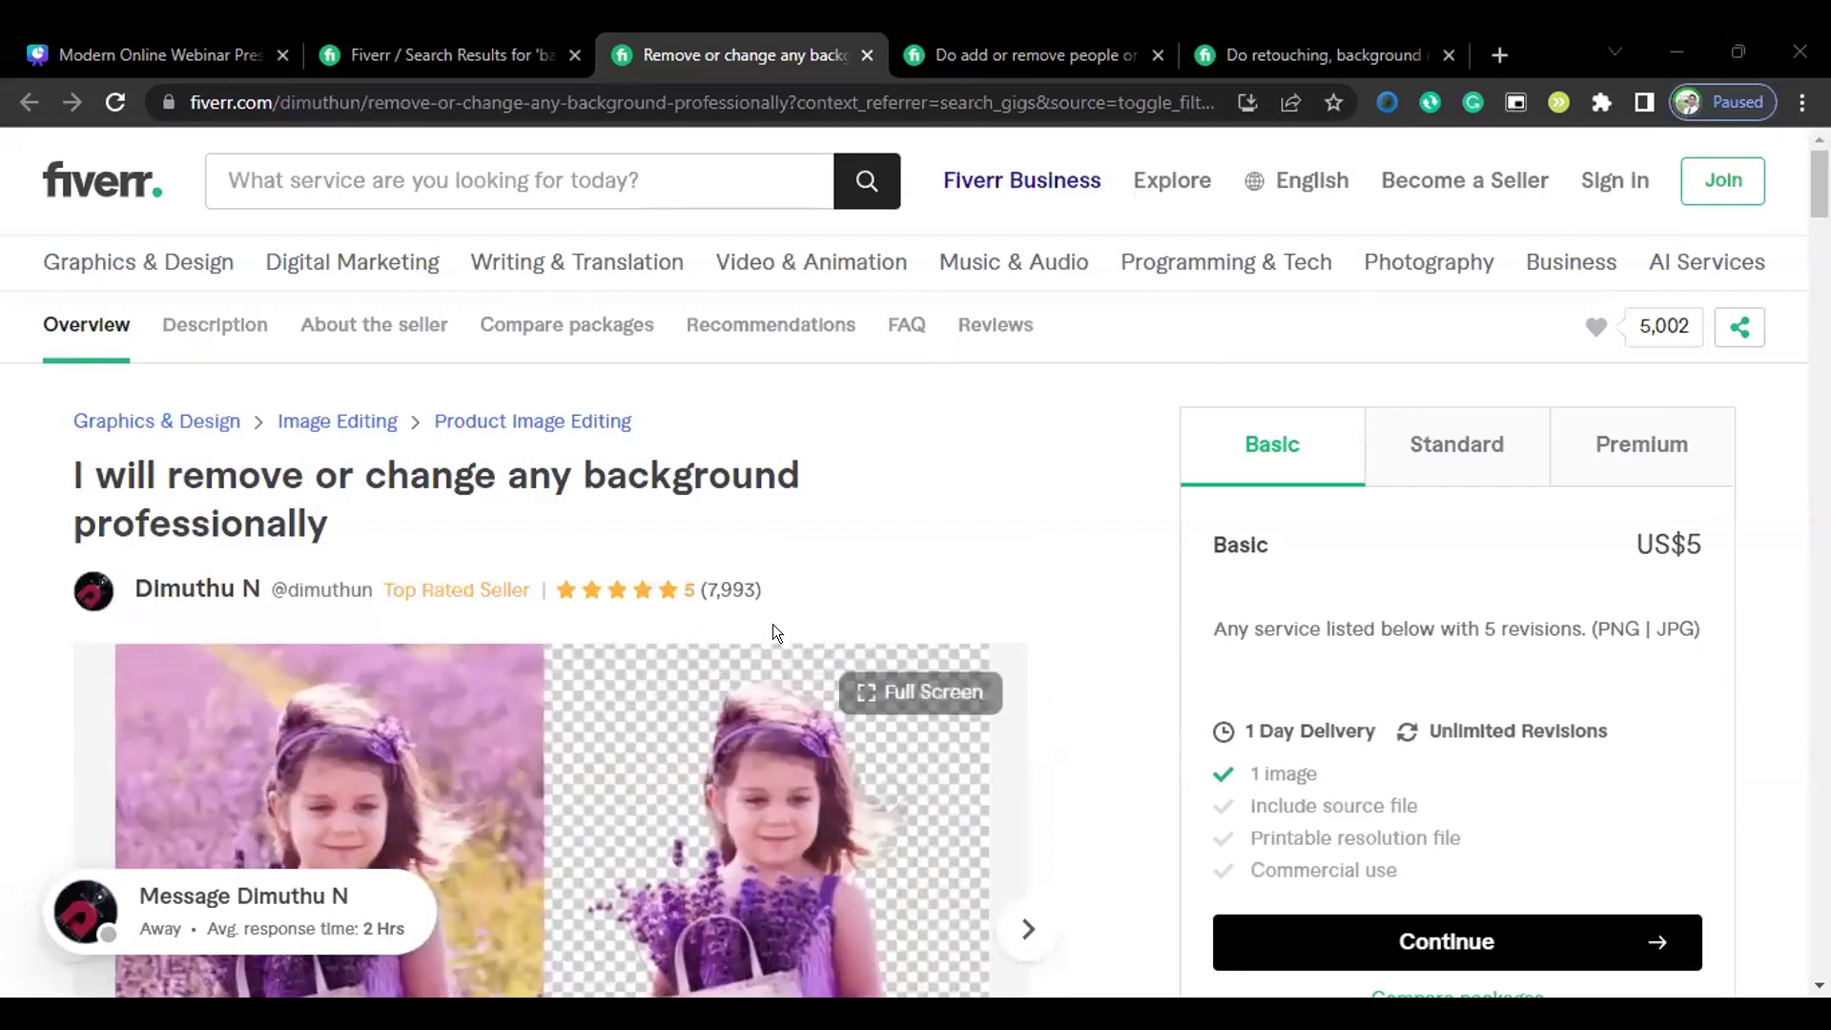
scroll(773, 623, down, 4)
scroll(807, 478, down, 8)
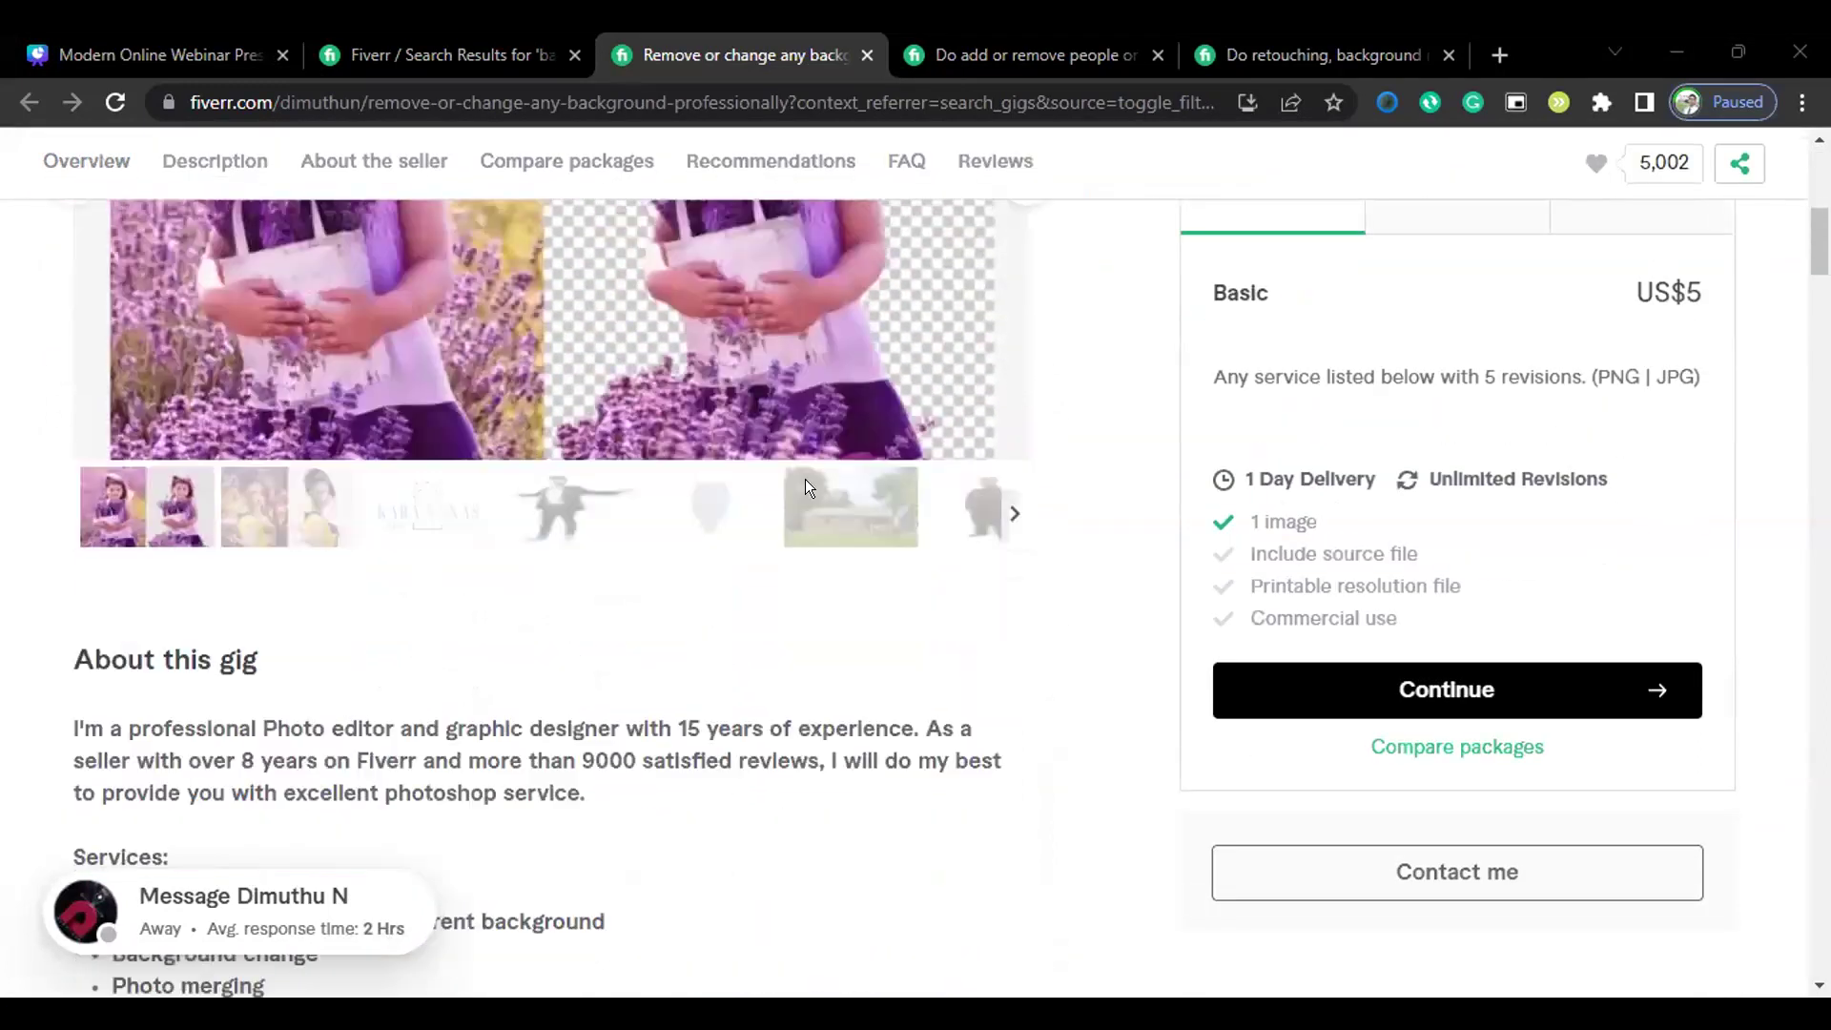
scroll(807, 479, down, 12)
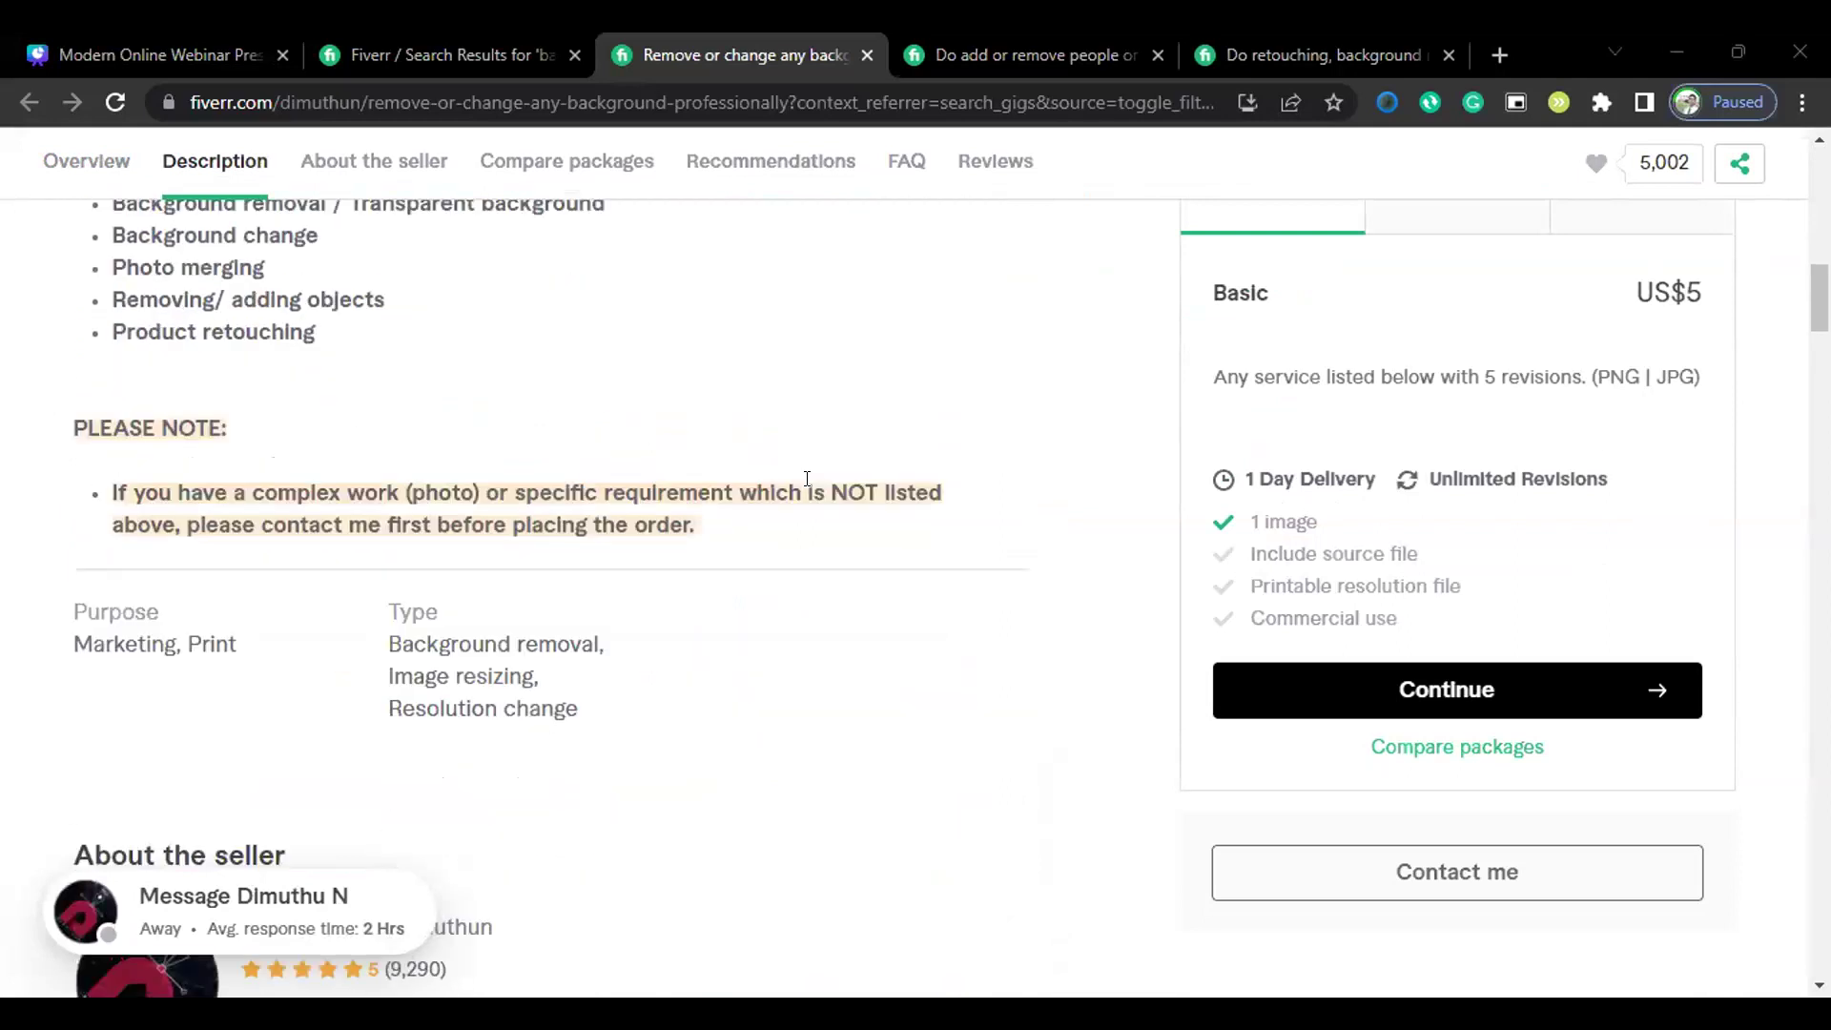
scroll(805, 481, down, 8)
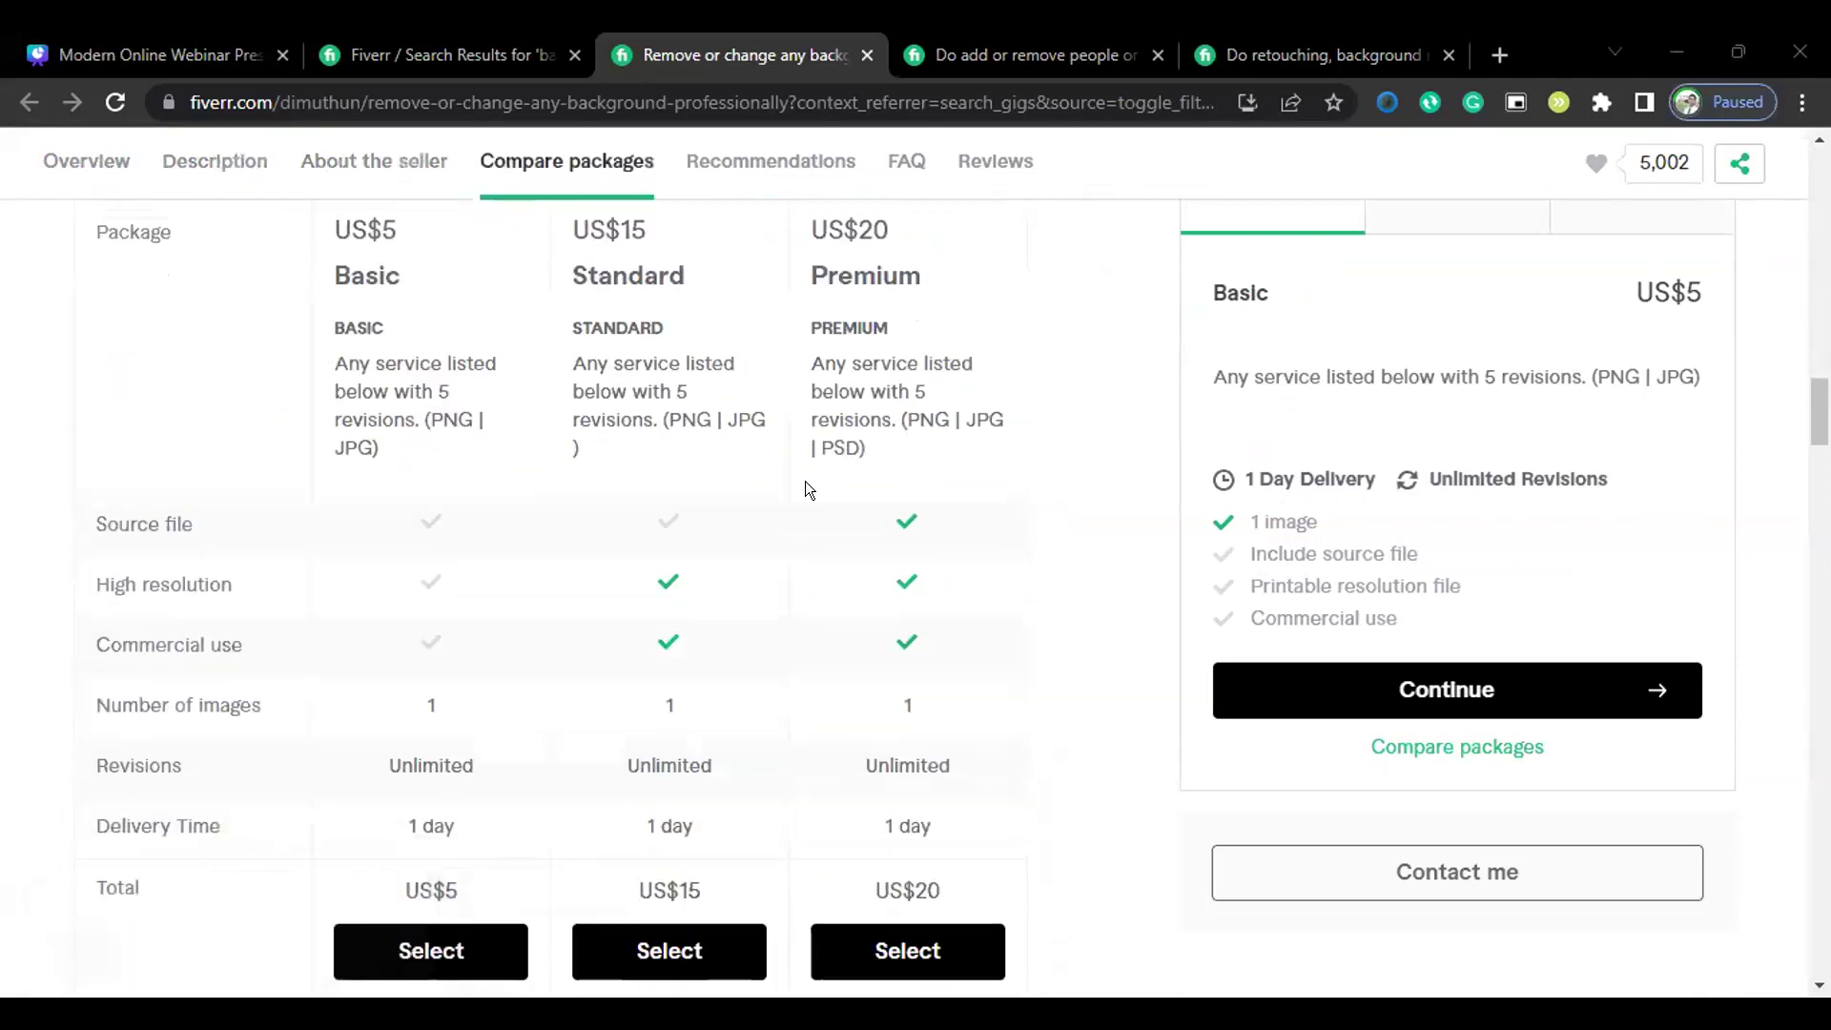
scroll(805, 480, up, 10)
scroll(805, 481, up, 10)
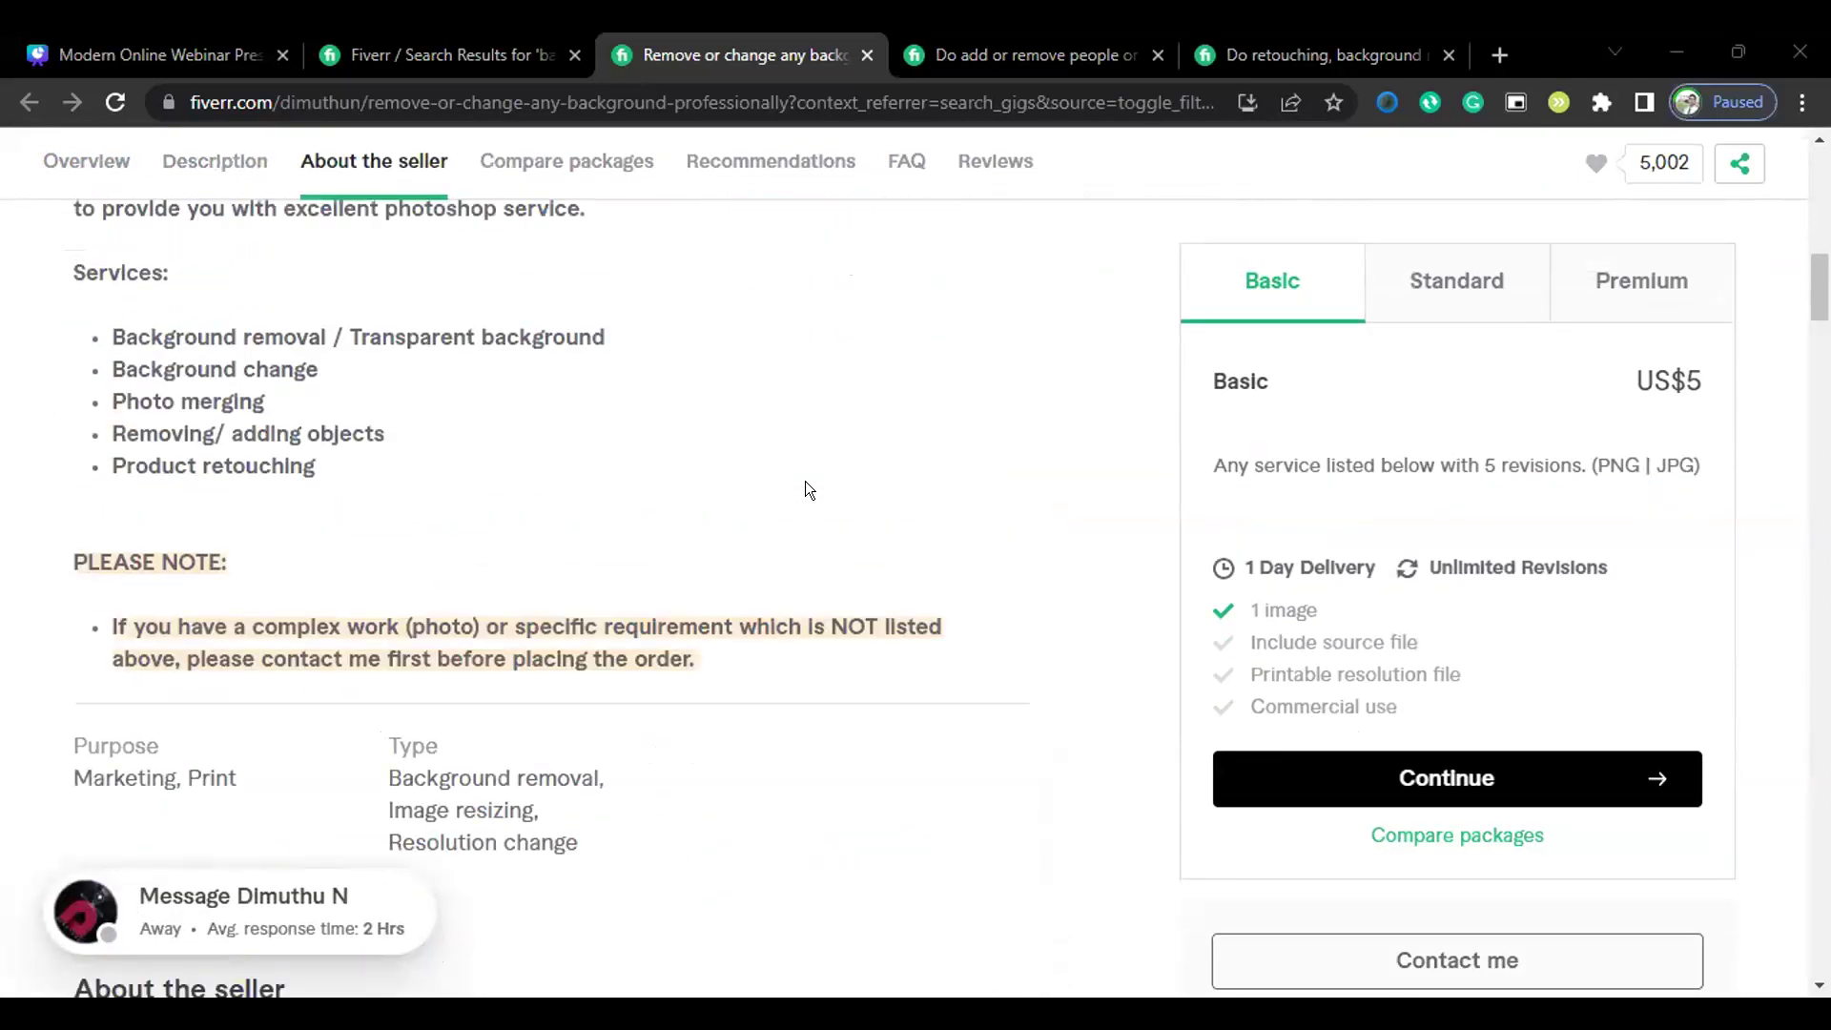
scroll(805, 490, up, 2)
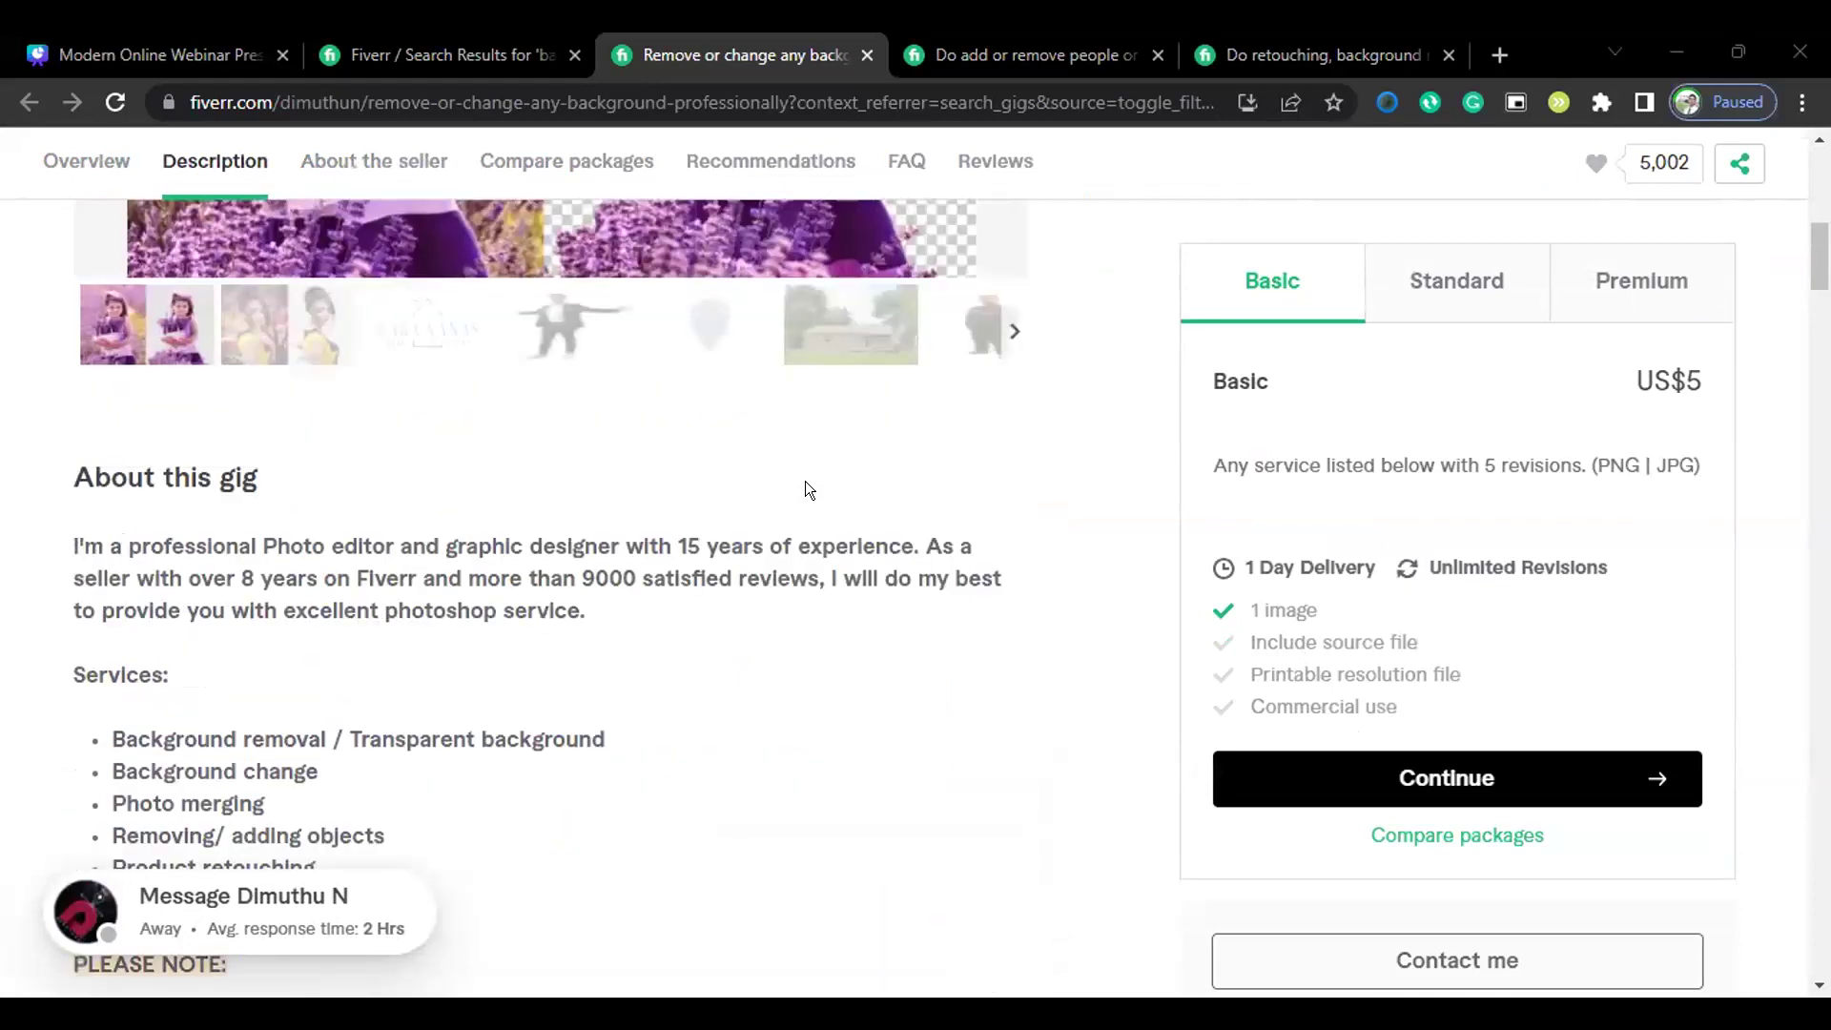
scroll(812, 490, up, 4)
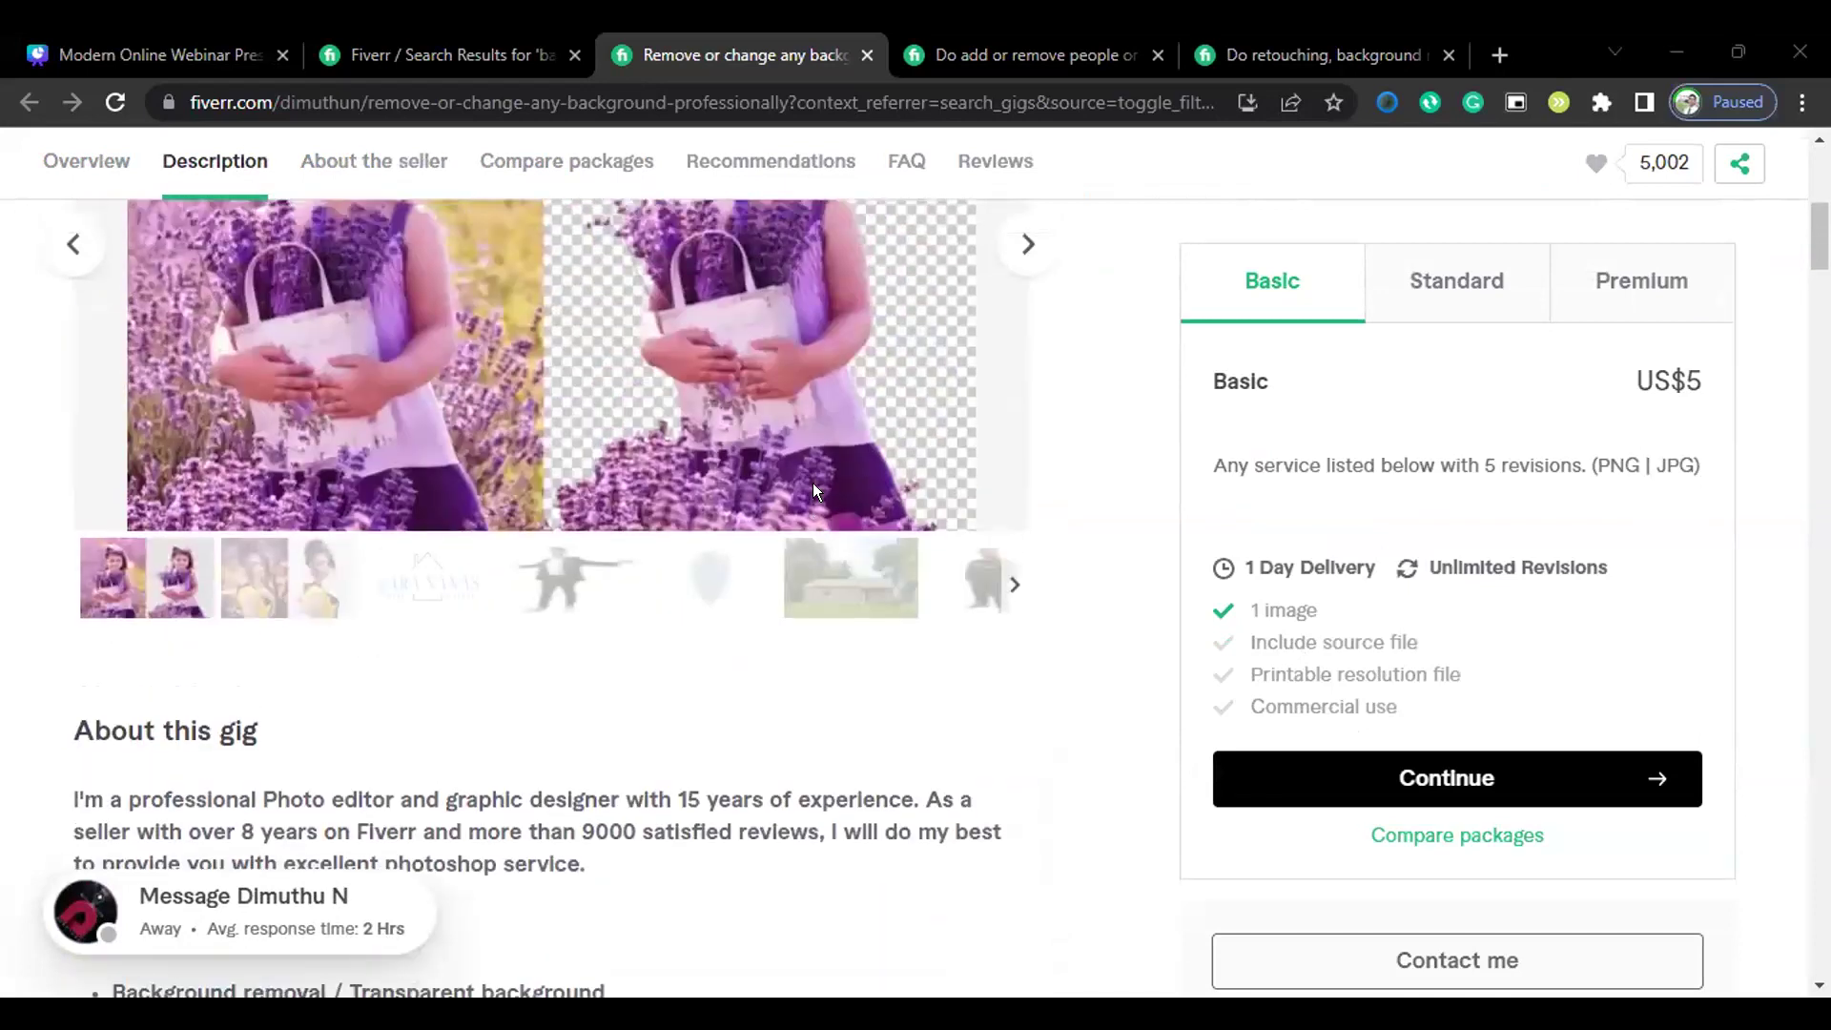
scroll(482, 503, up, 3)
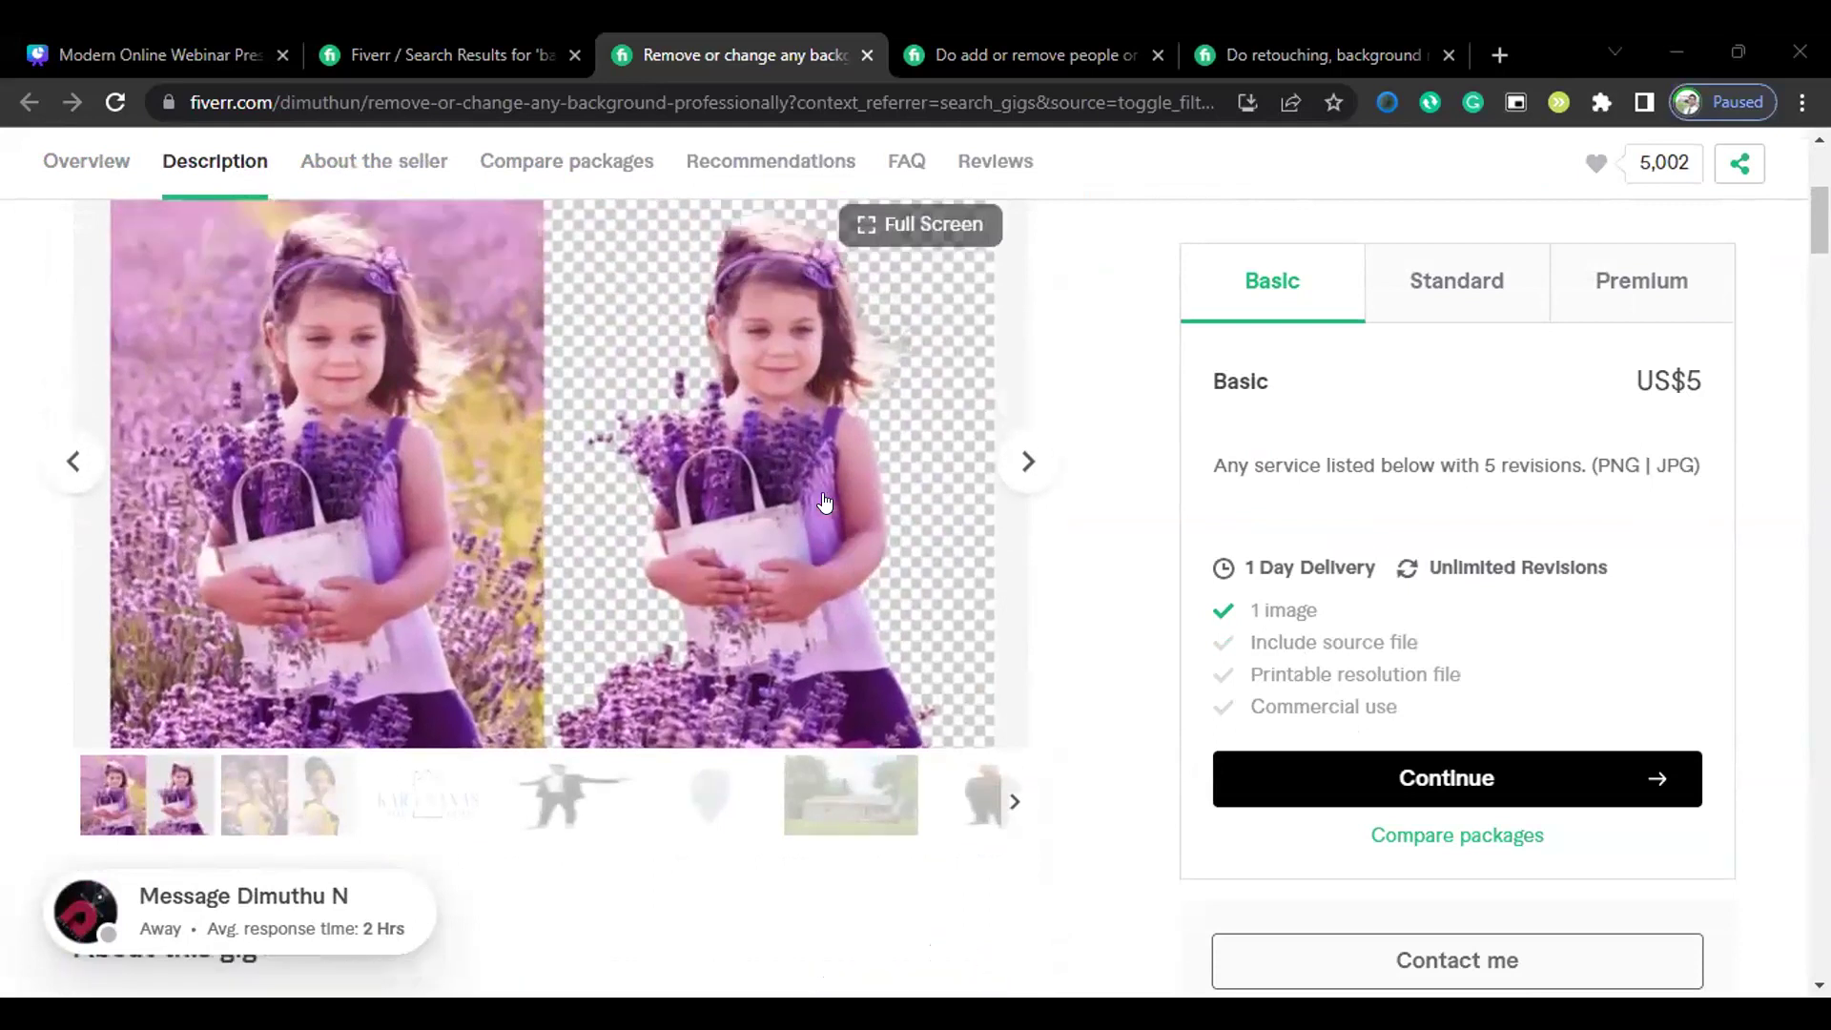
scroll(482, 506, up, 3)
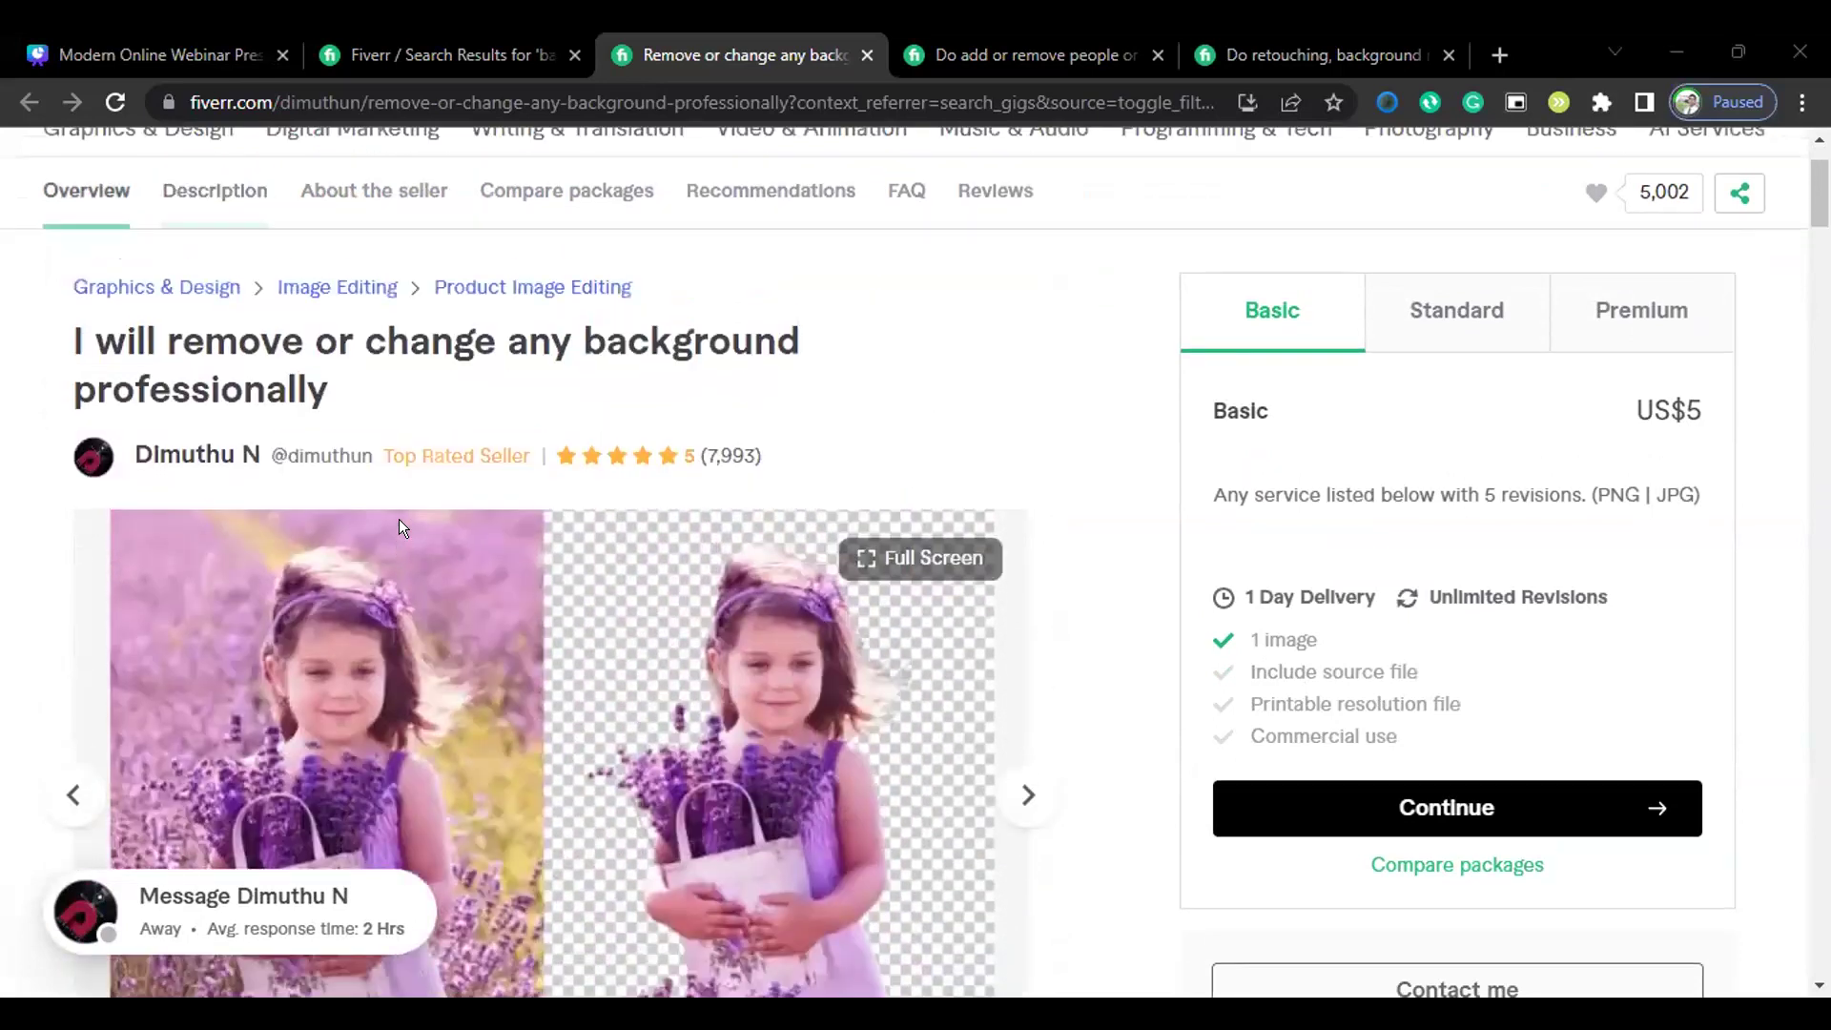
scroll(397, 519, up, 1)
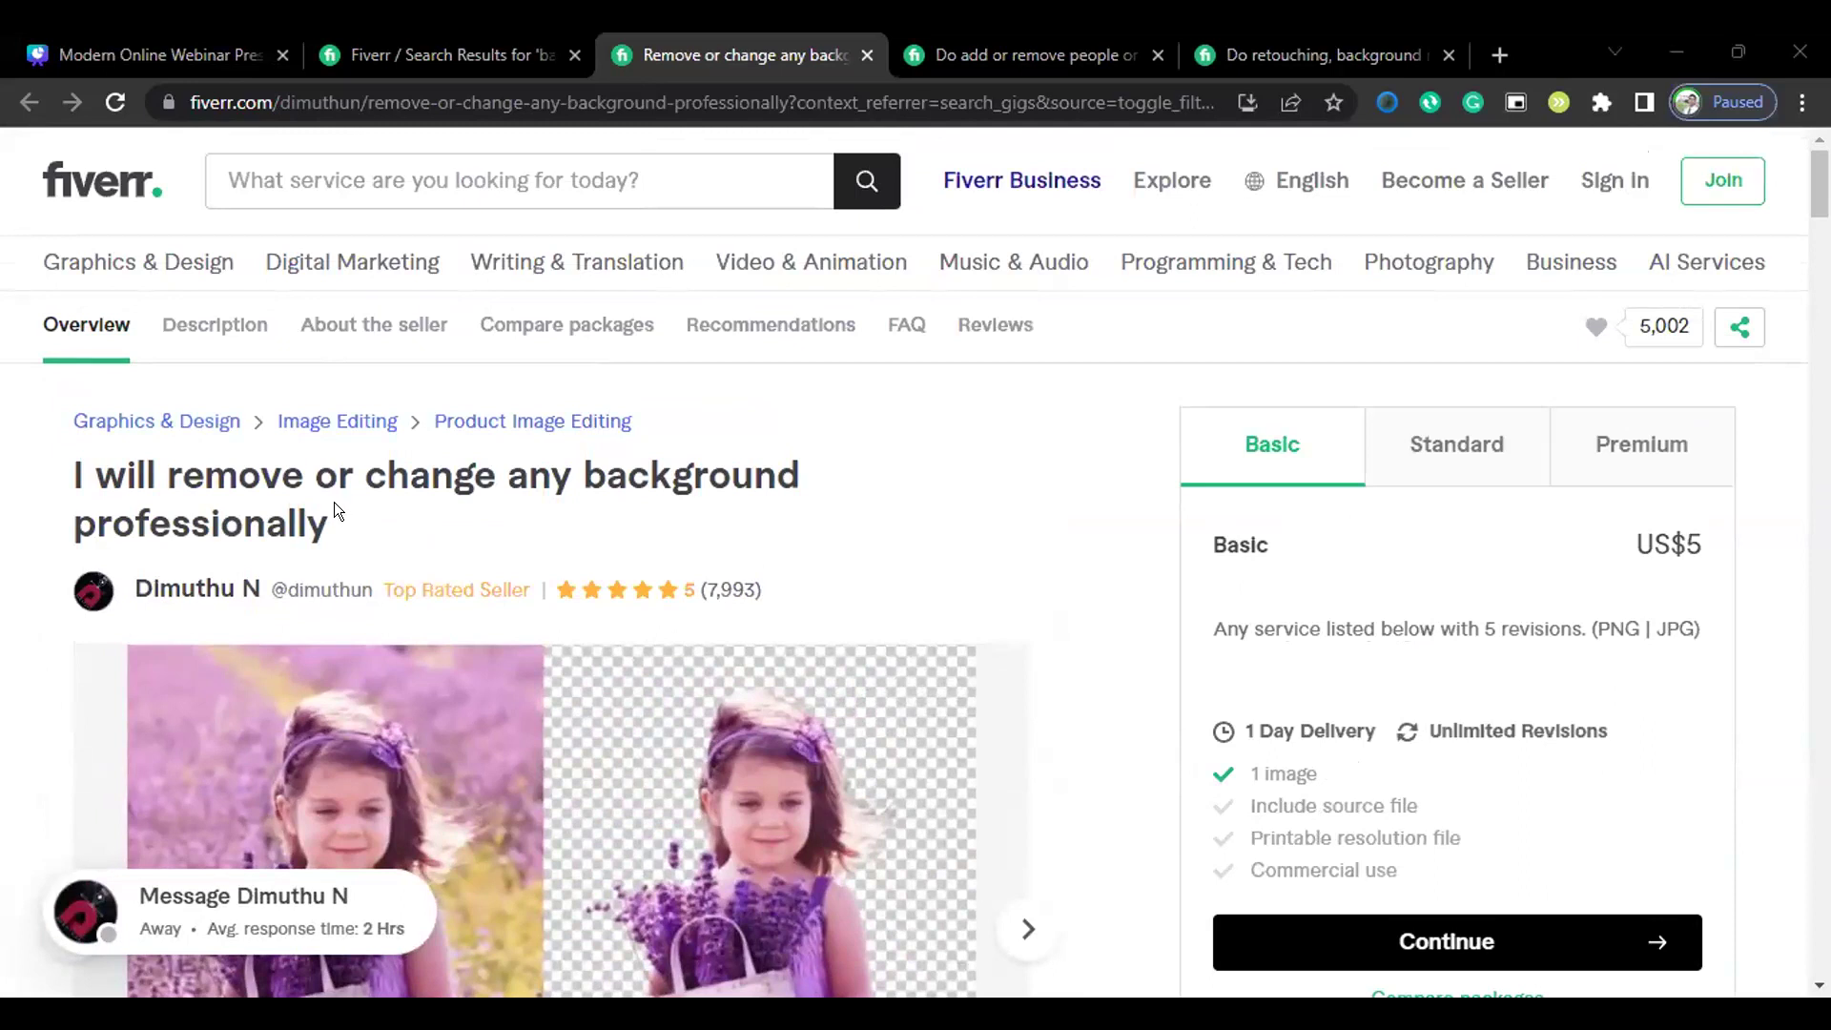
scroll(334, 503, down, 1)
scroll(334, 503, up, 1)
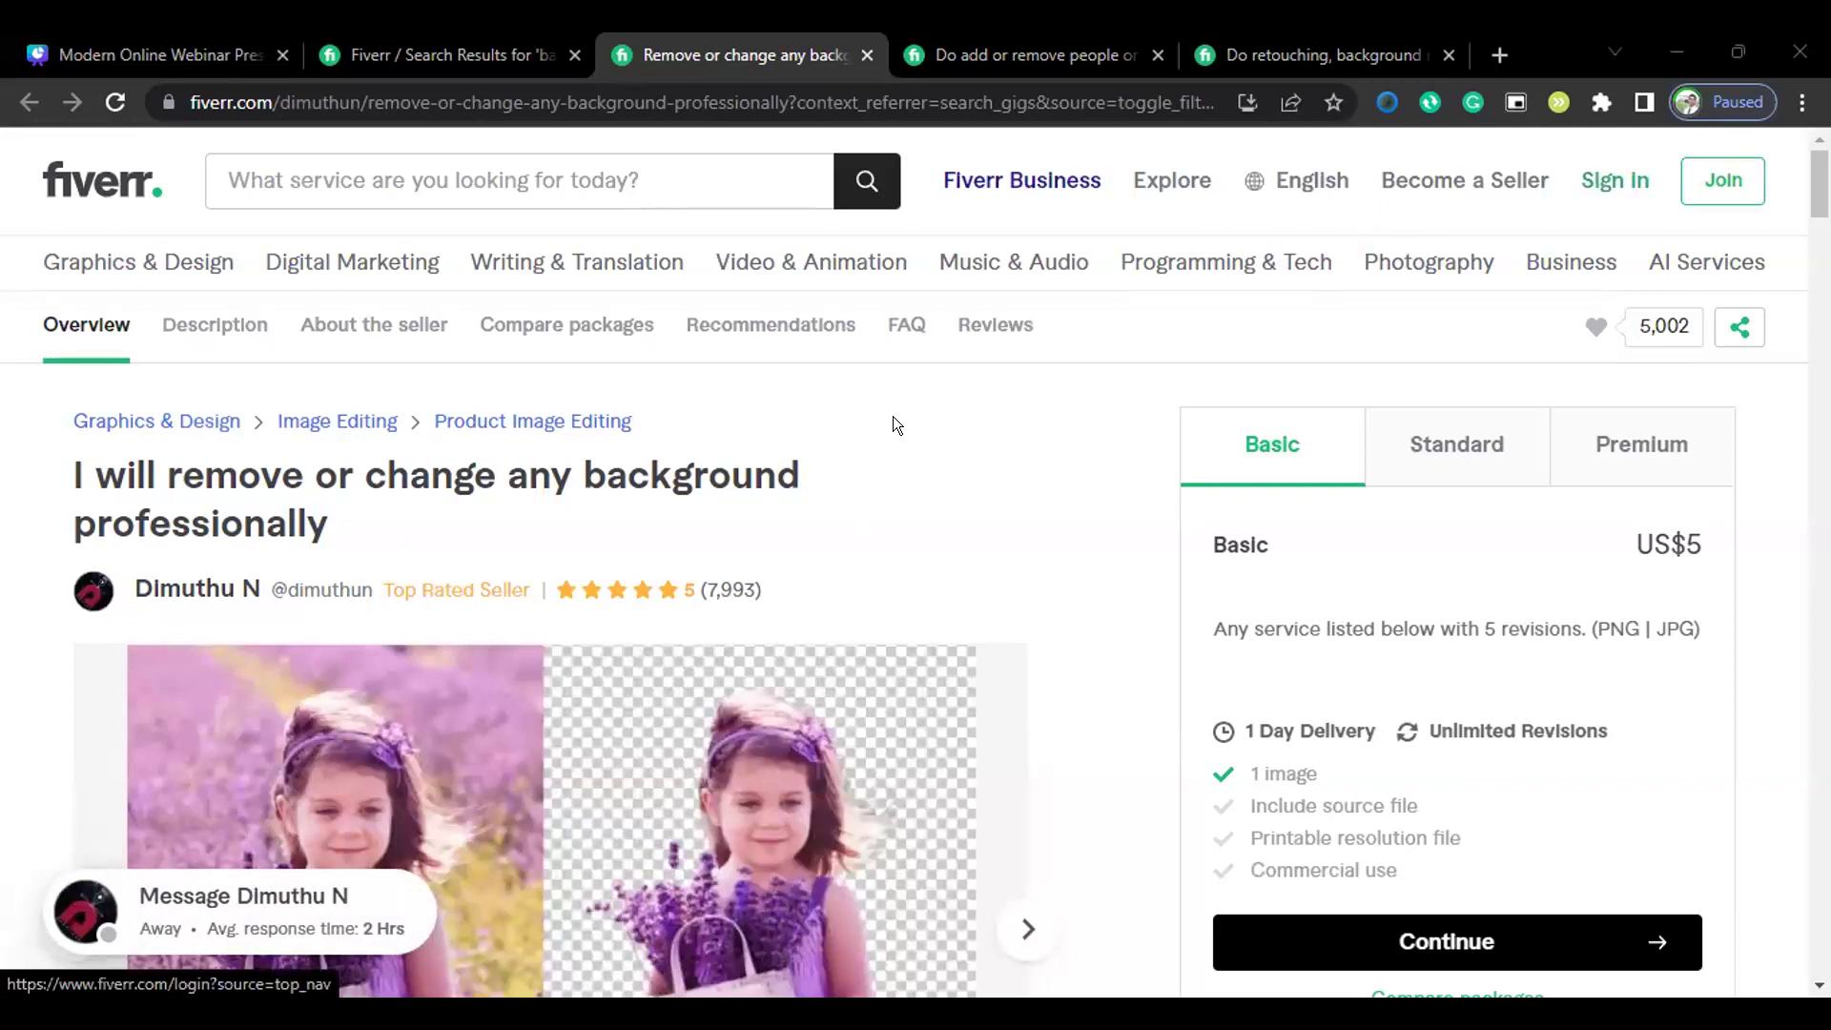
scroll(892, 423, down, 1)
scroll(894, 424, up, 1)
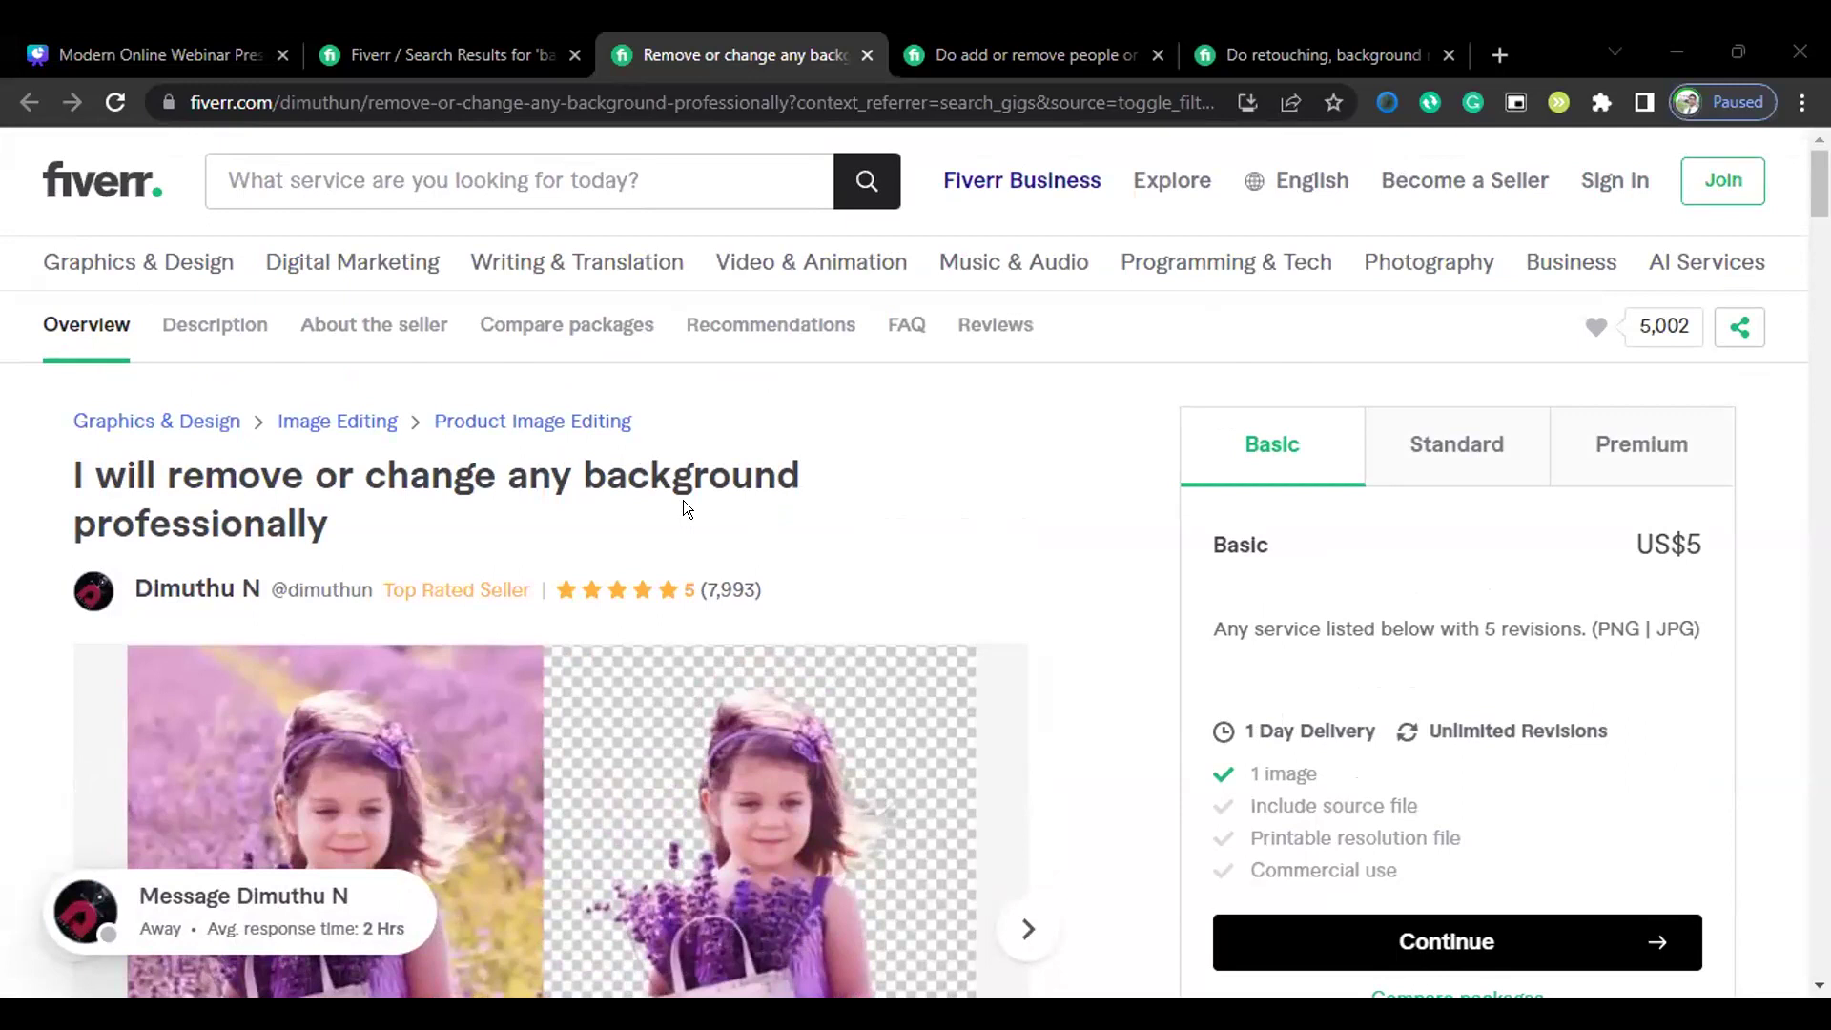
scroll(682, 500, down, 2)
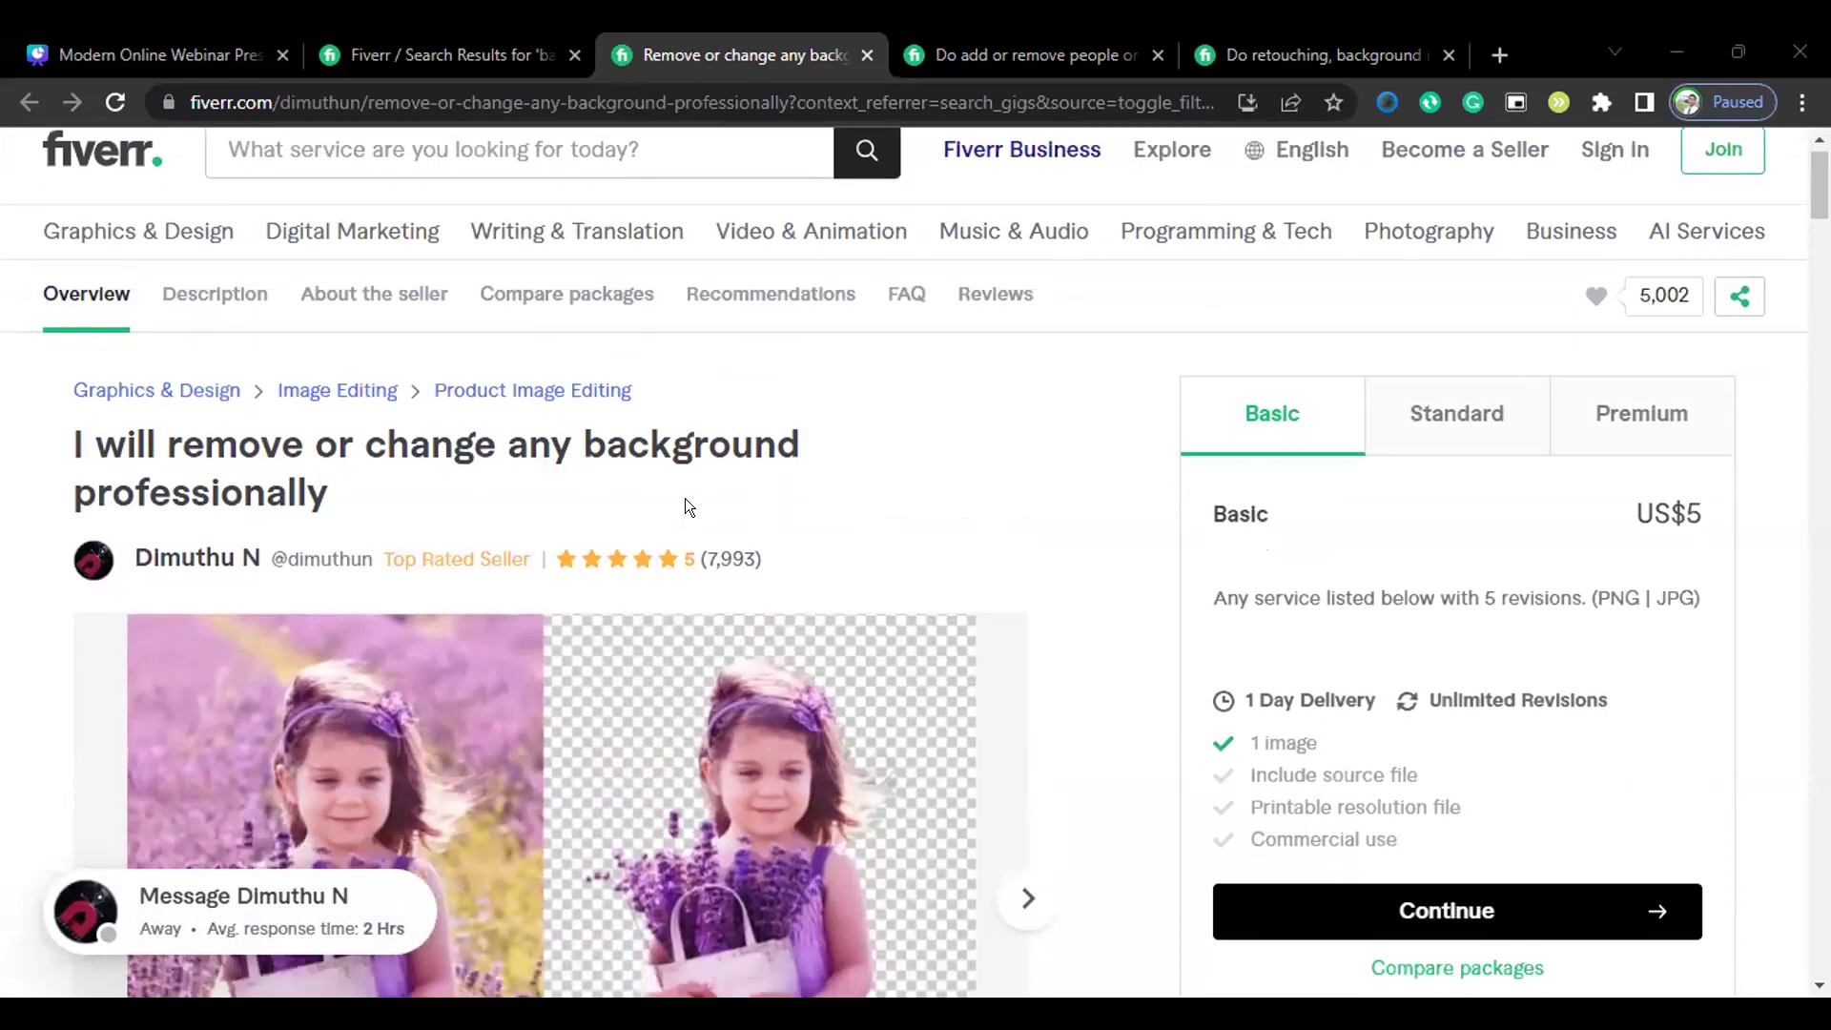
scroll(693, 506, down, 1)
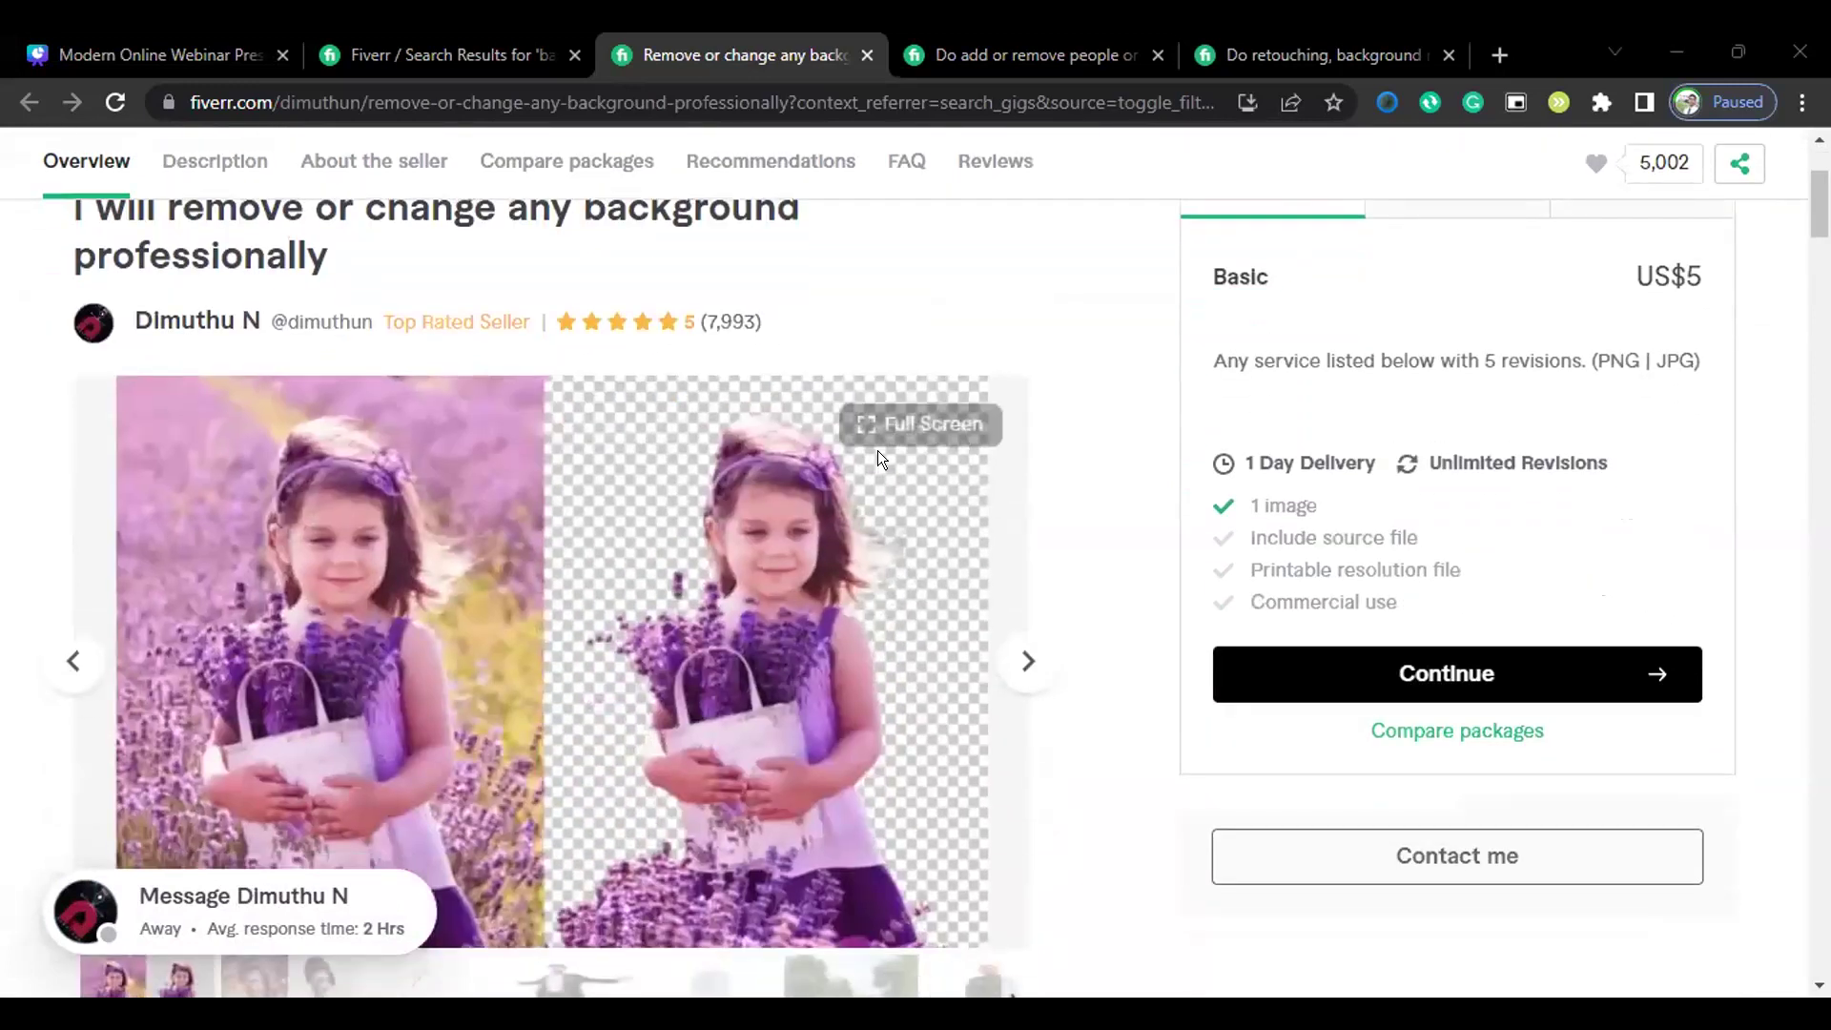
scroll(880, 478, up, 3)
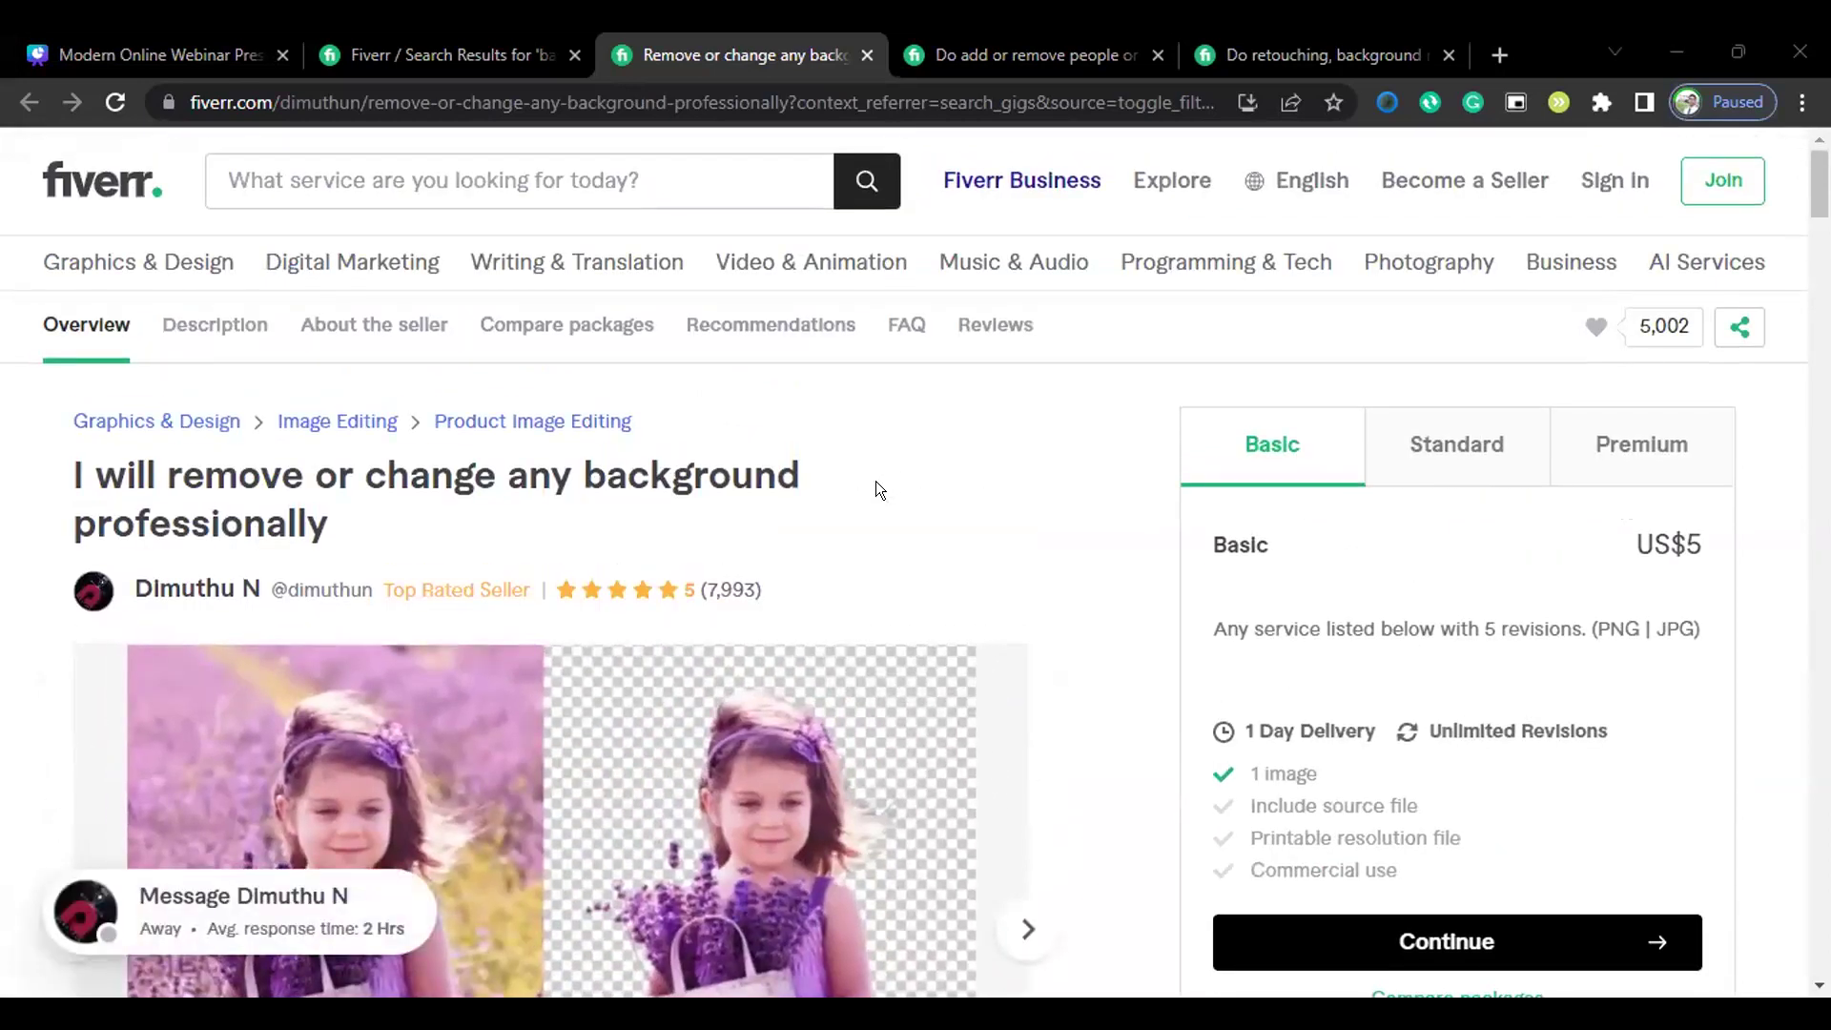
scroll(879, 487, down, 2)
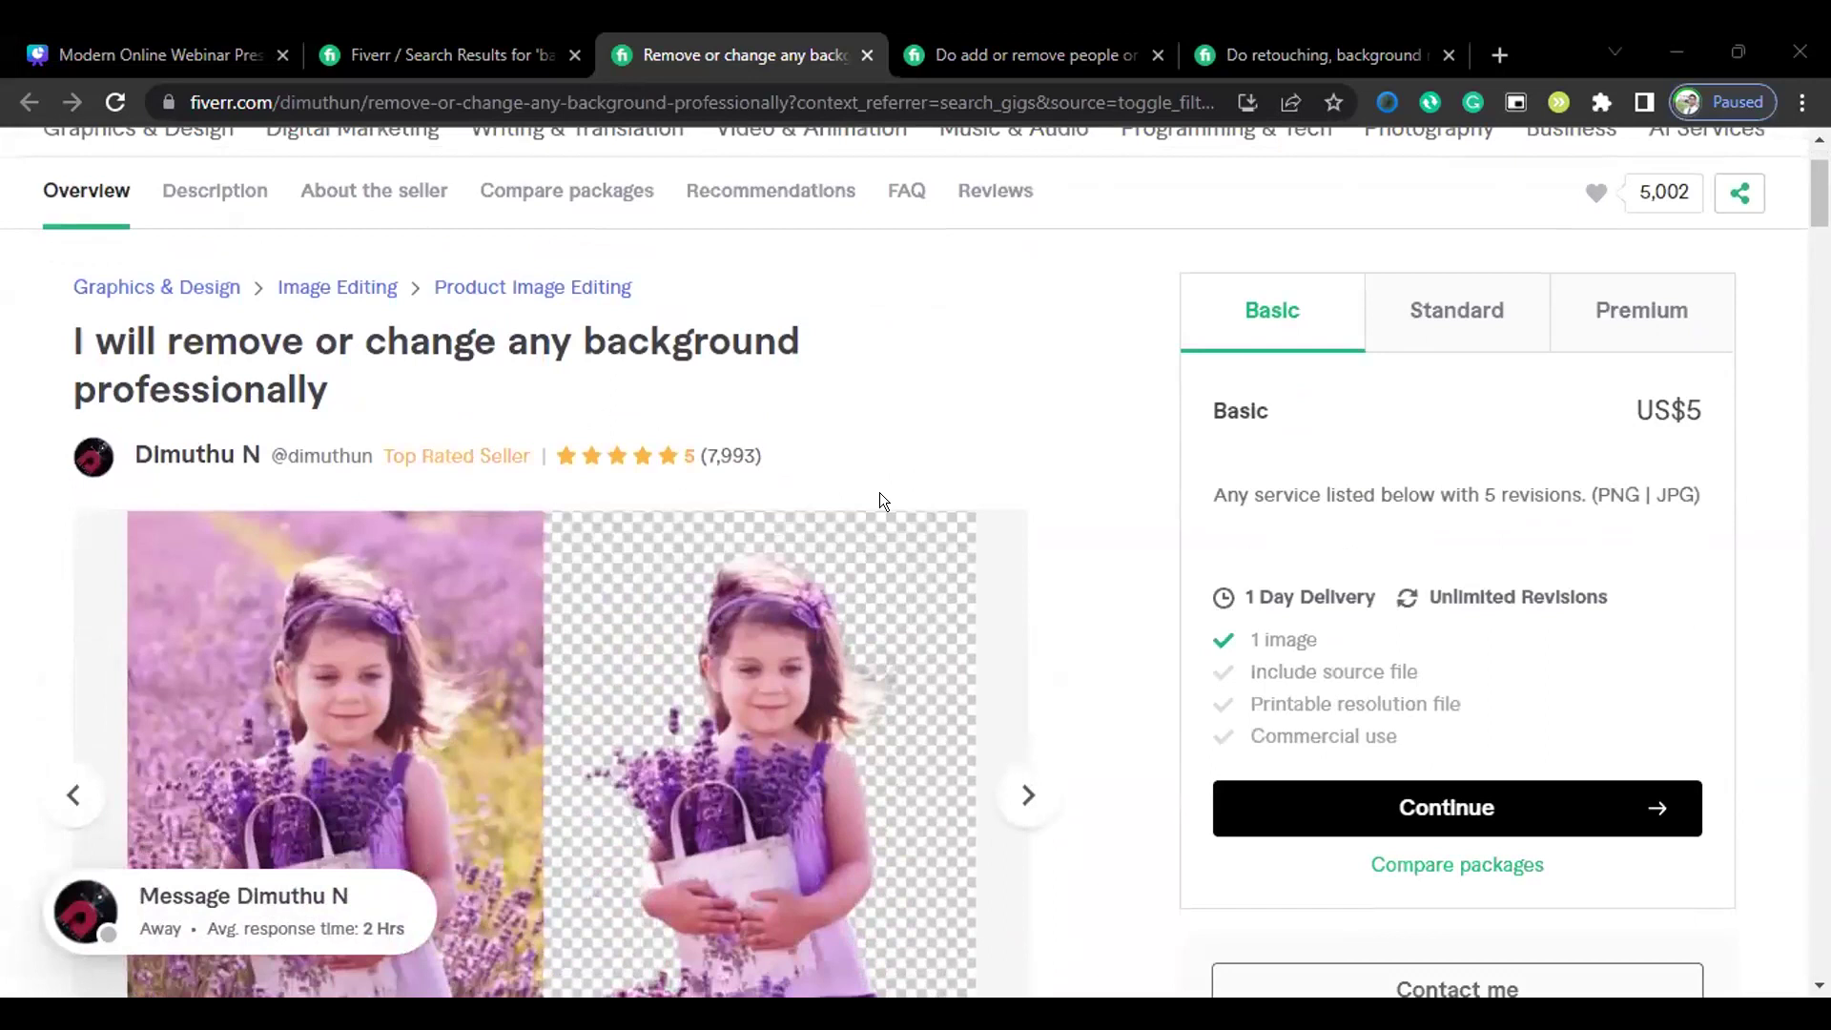
scroll(887, 502, down, 1)
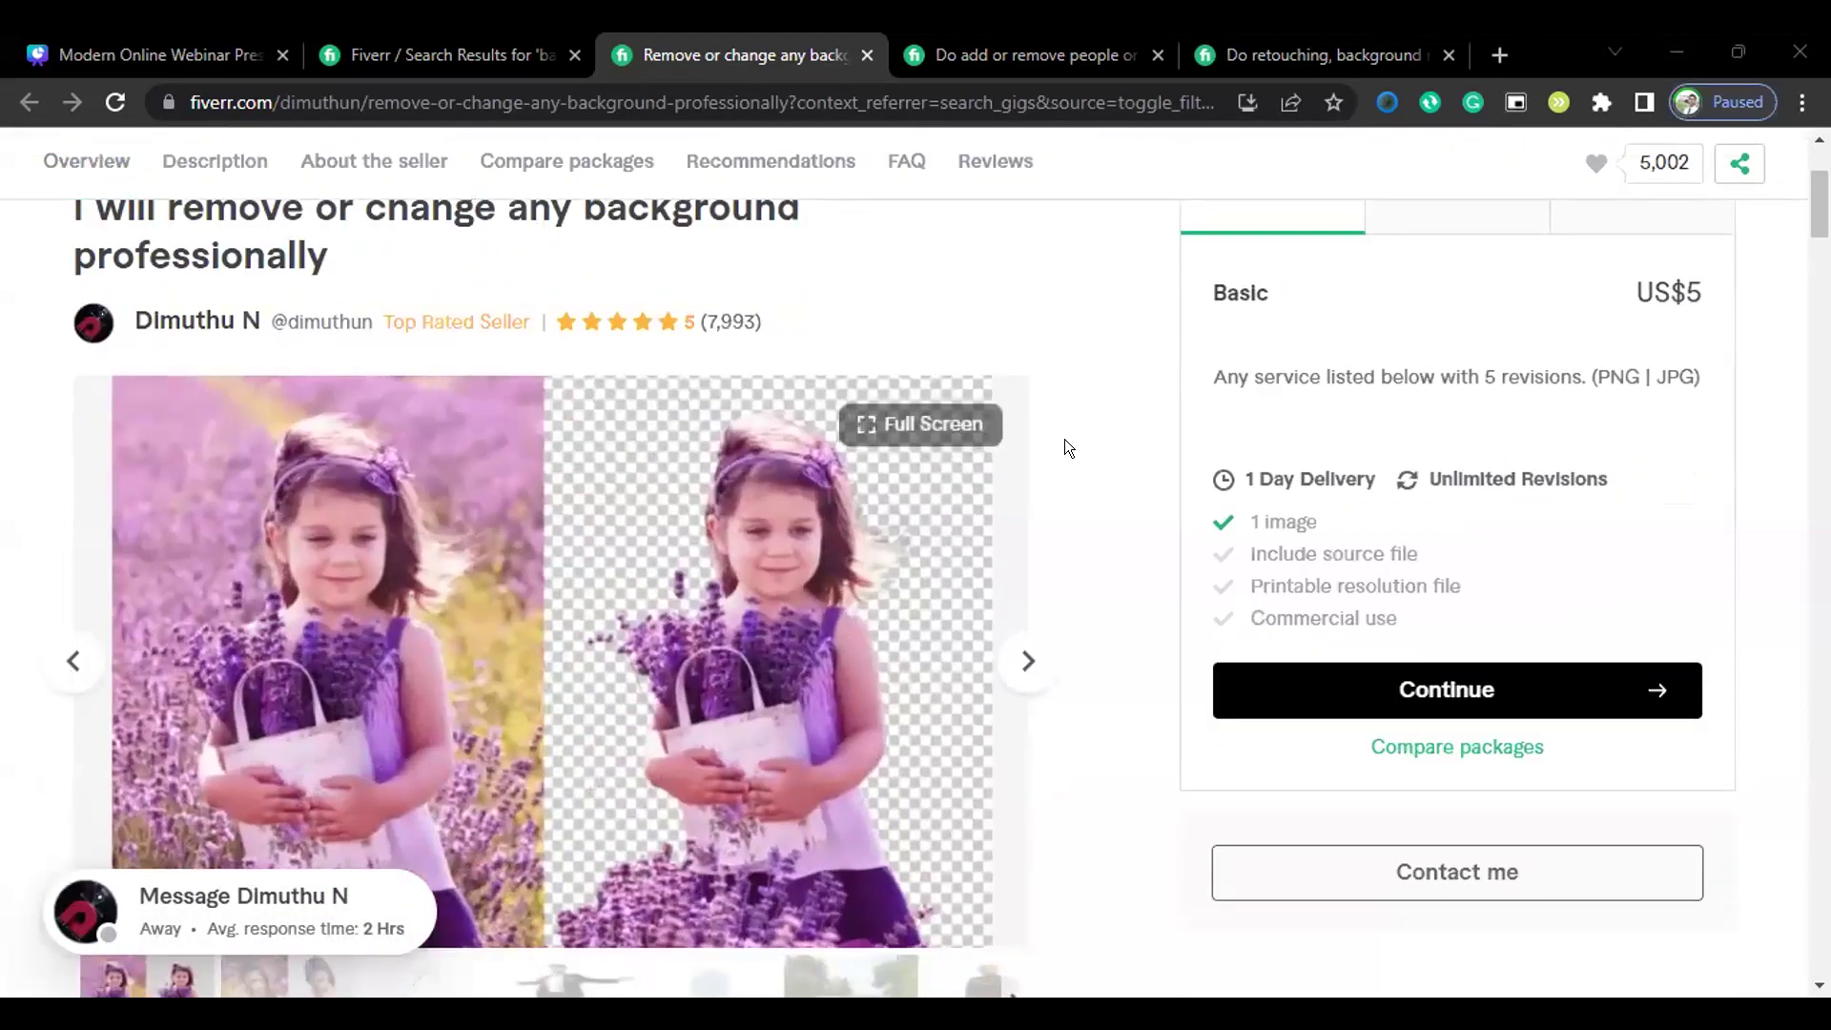
scroll(1073, 449, down, 1)
scroll(1085, 460, down, 1)
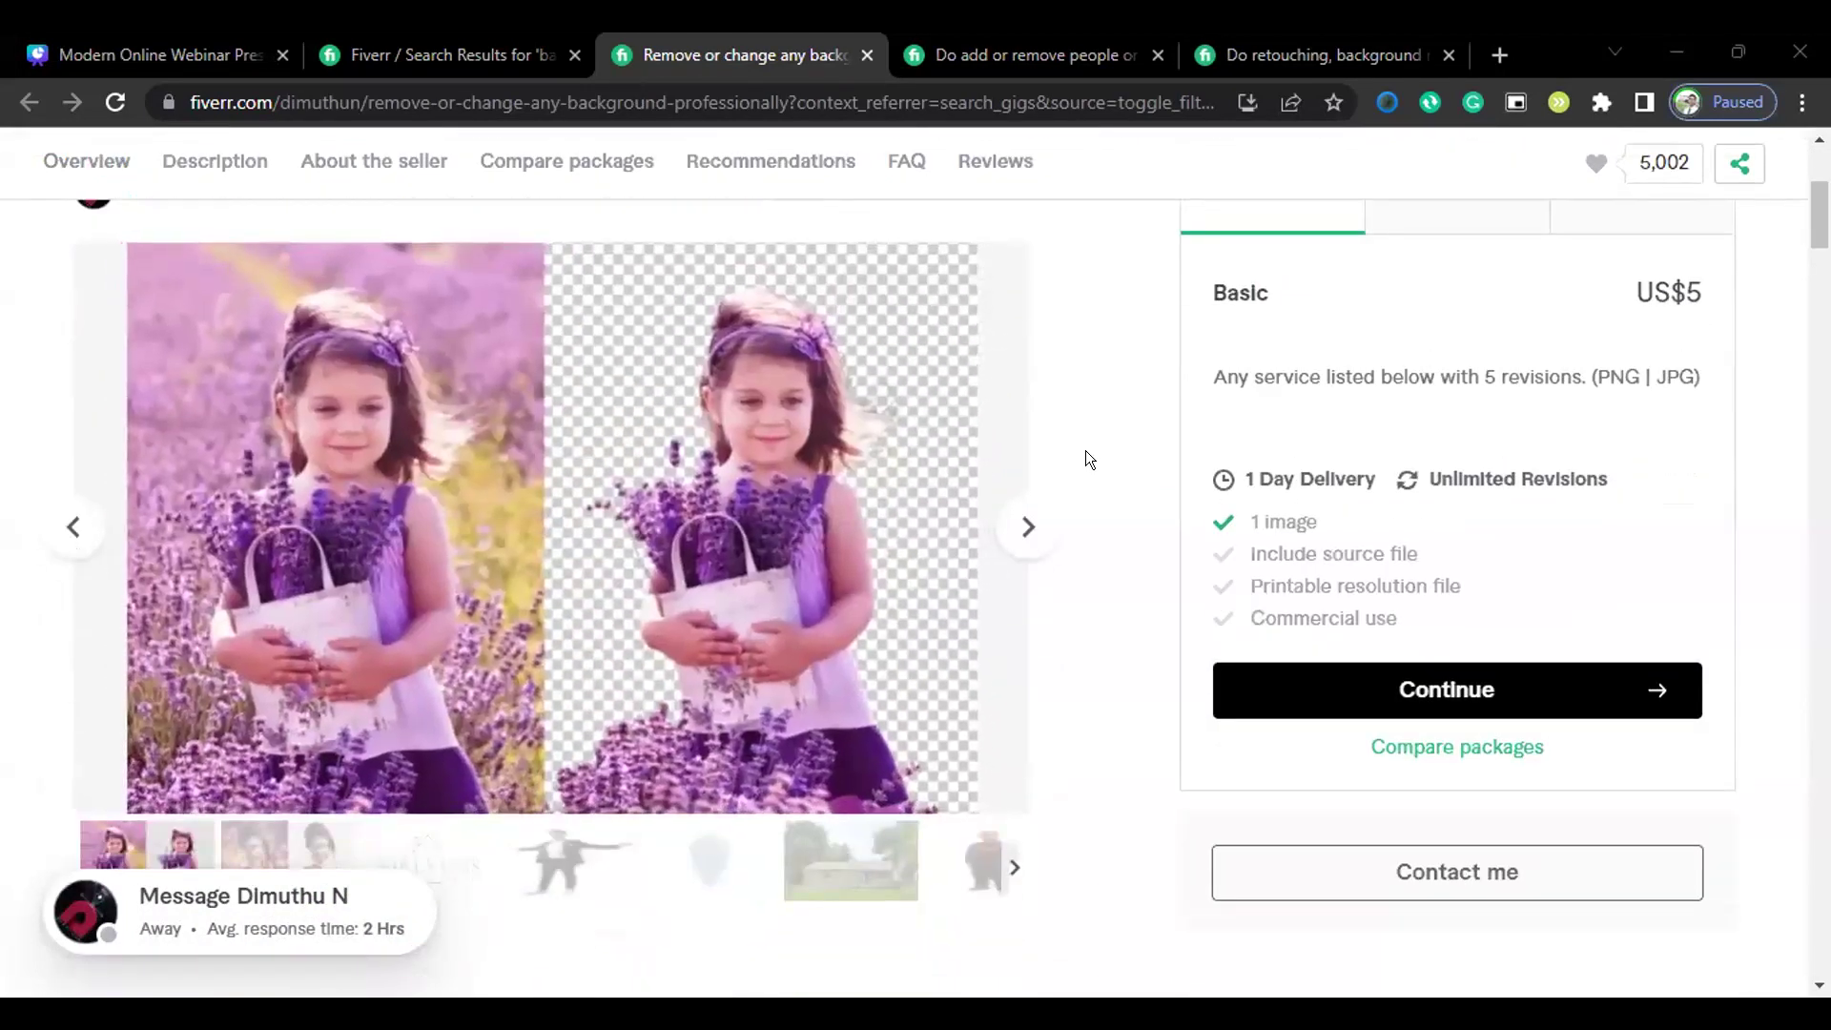
scroll(1085, 452, up, 3)
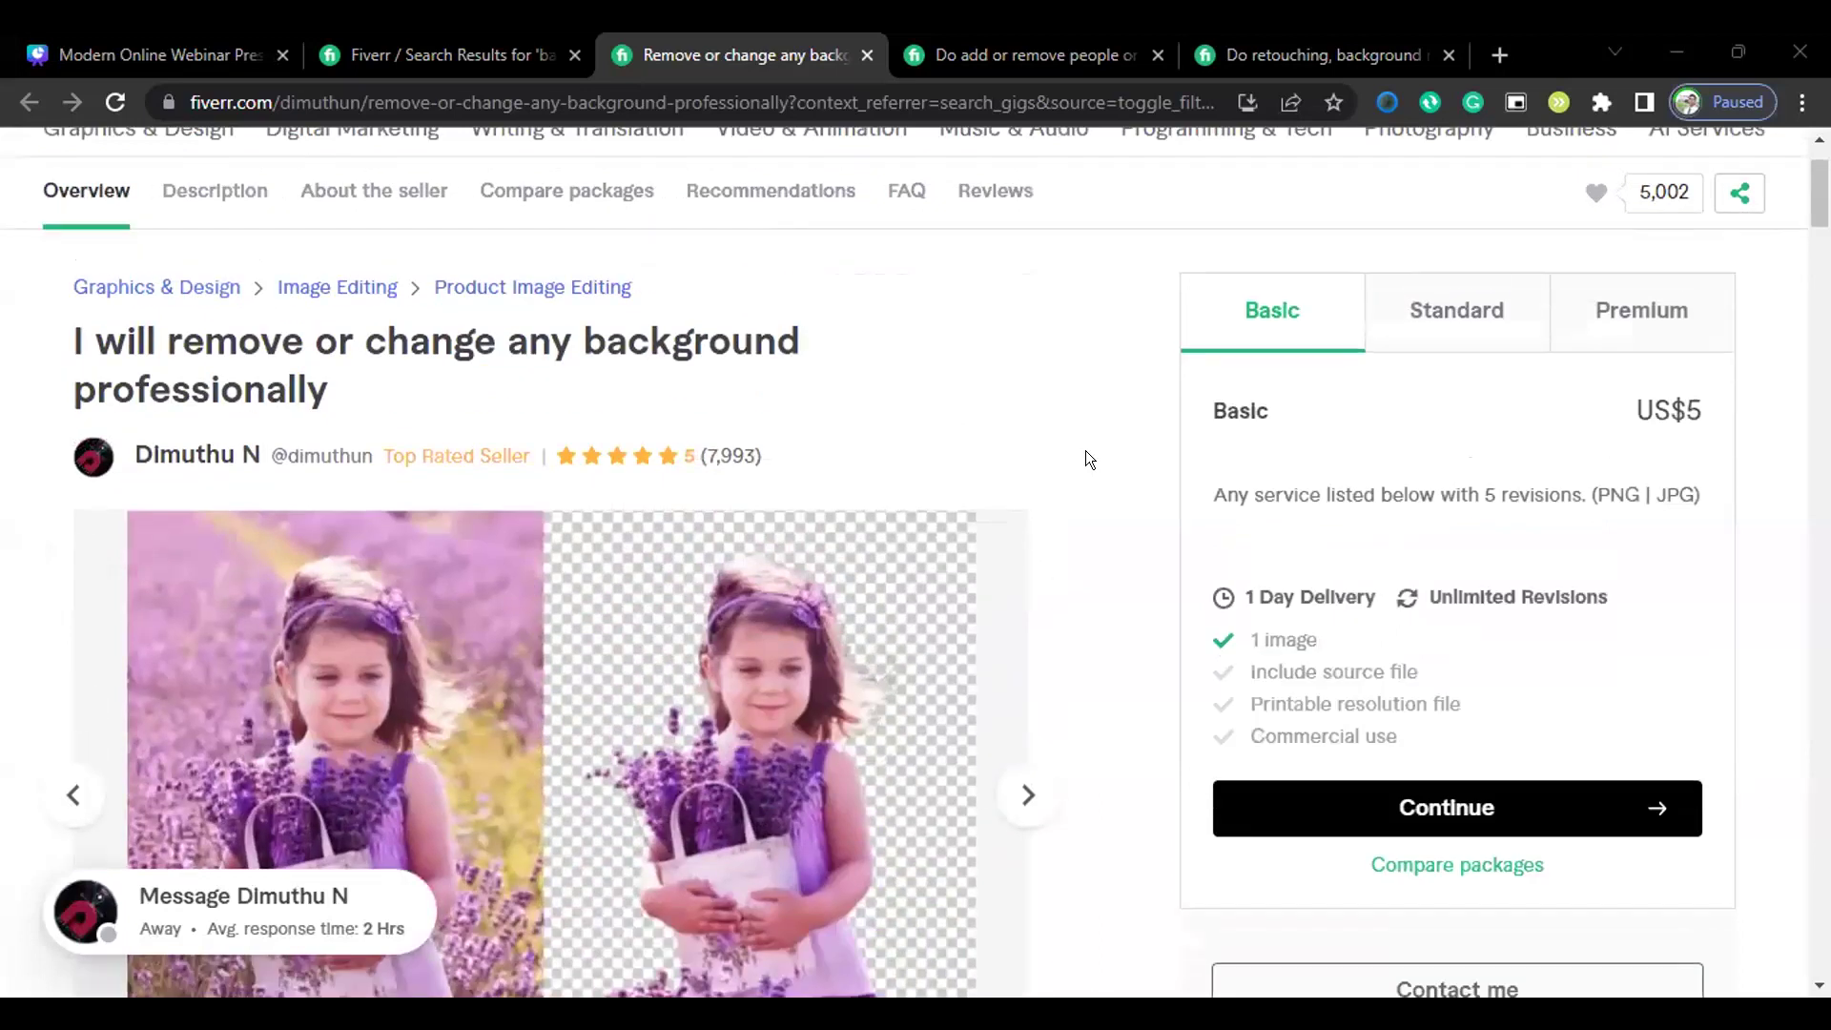
scroll(1085, 451, up, 2)
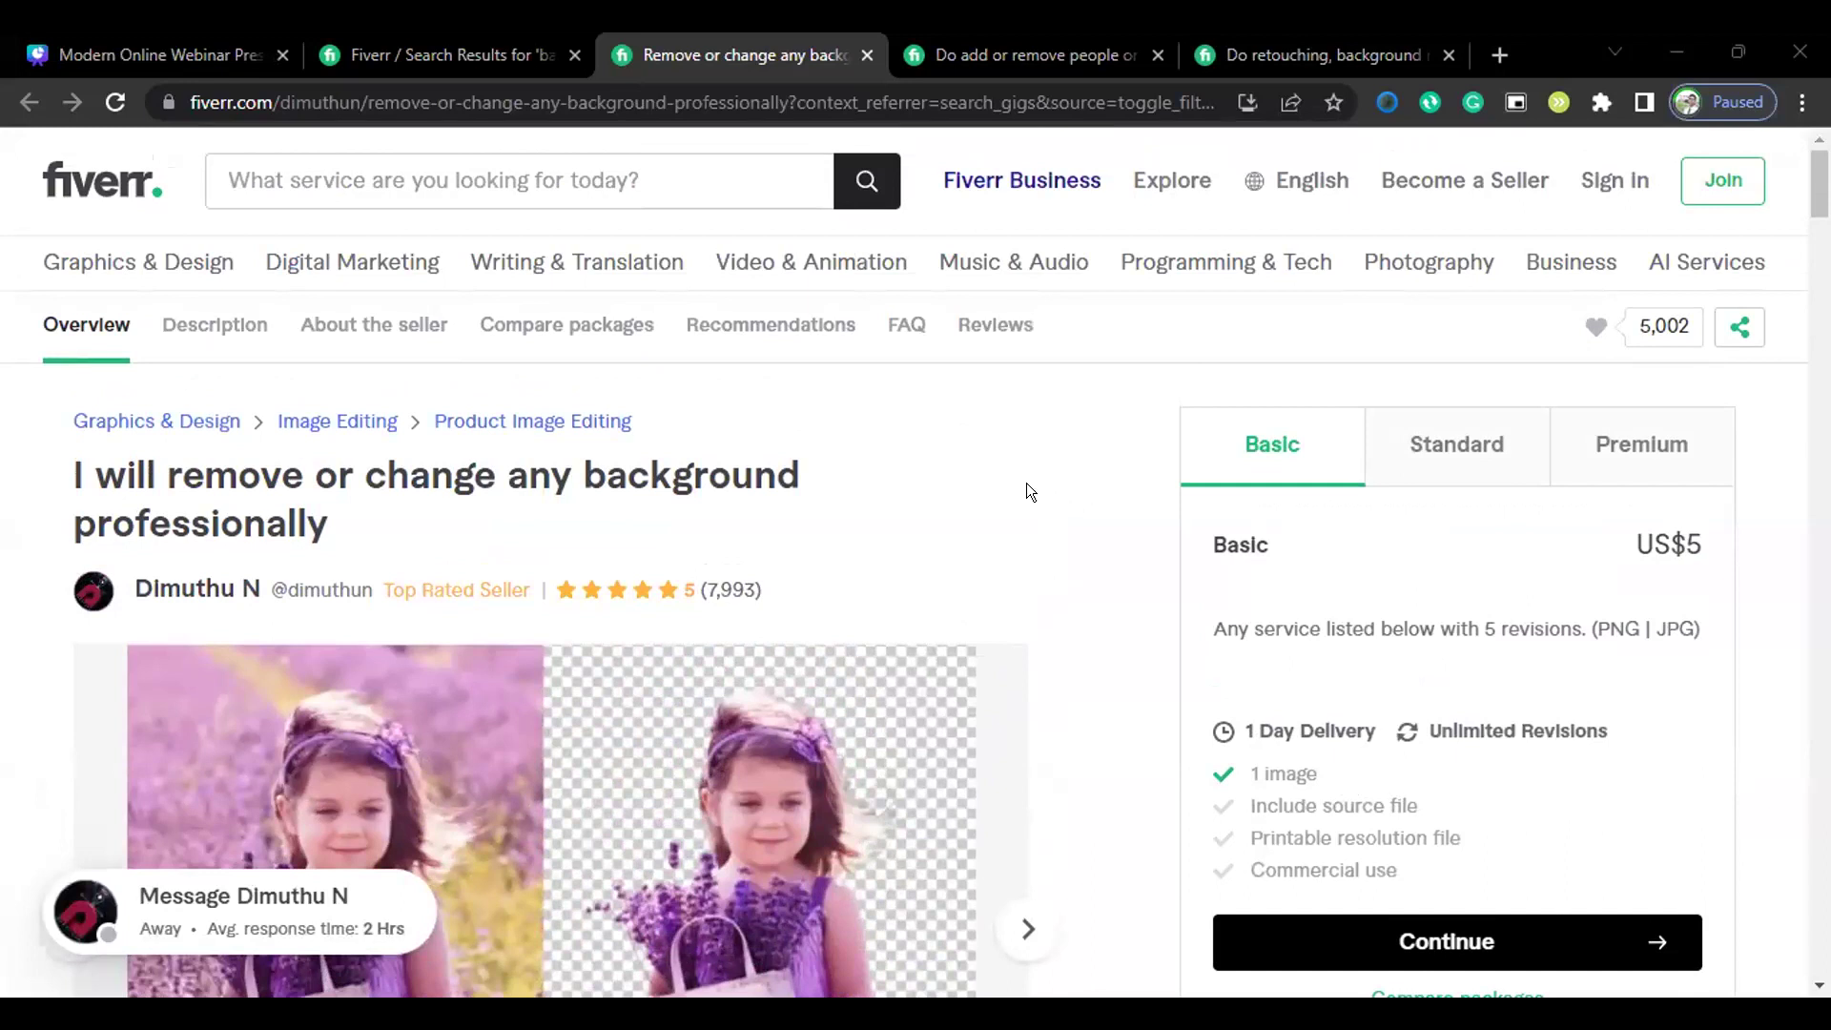
scroll(1026, 482, down, 3)
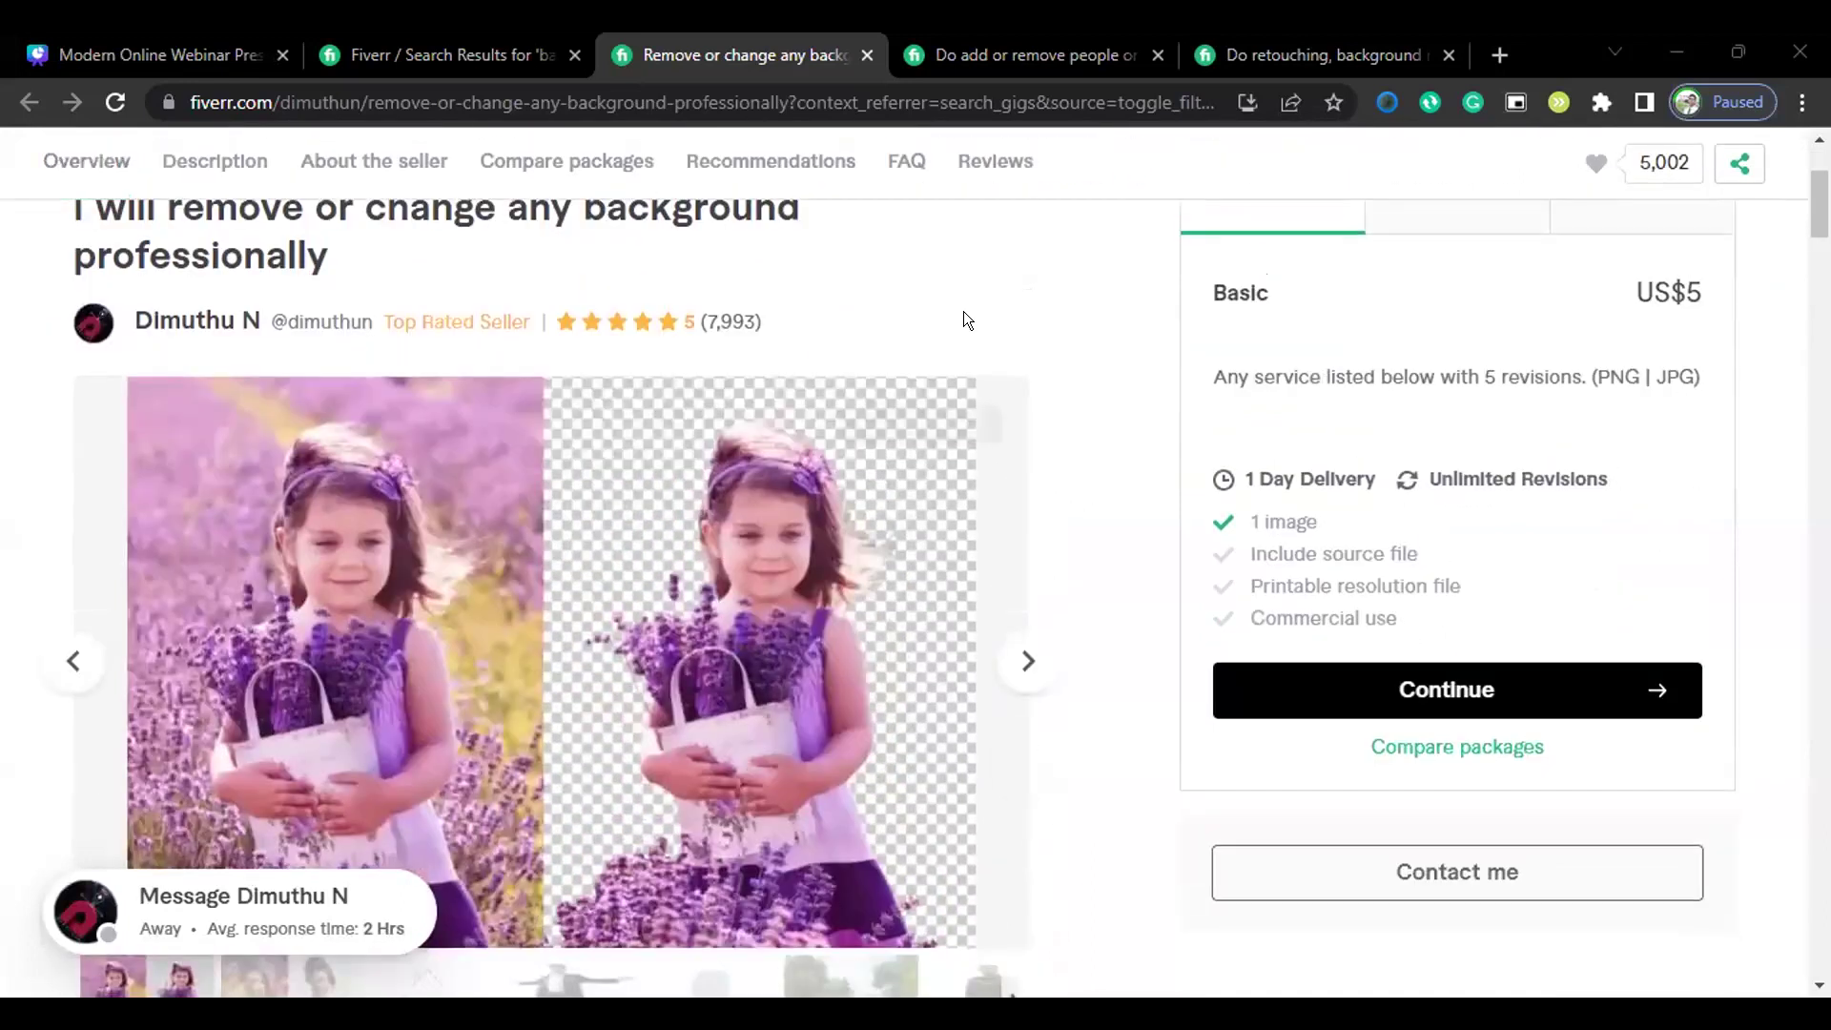
scroll(1005, 393, up, 3)
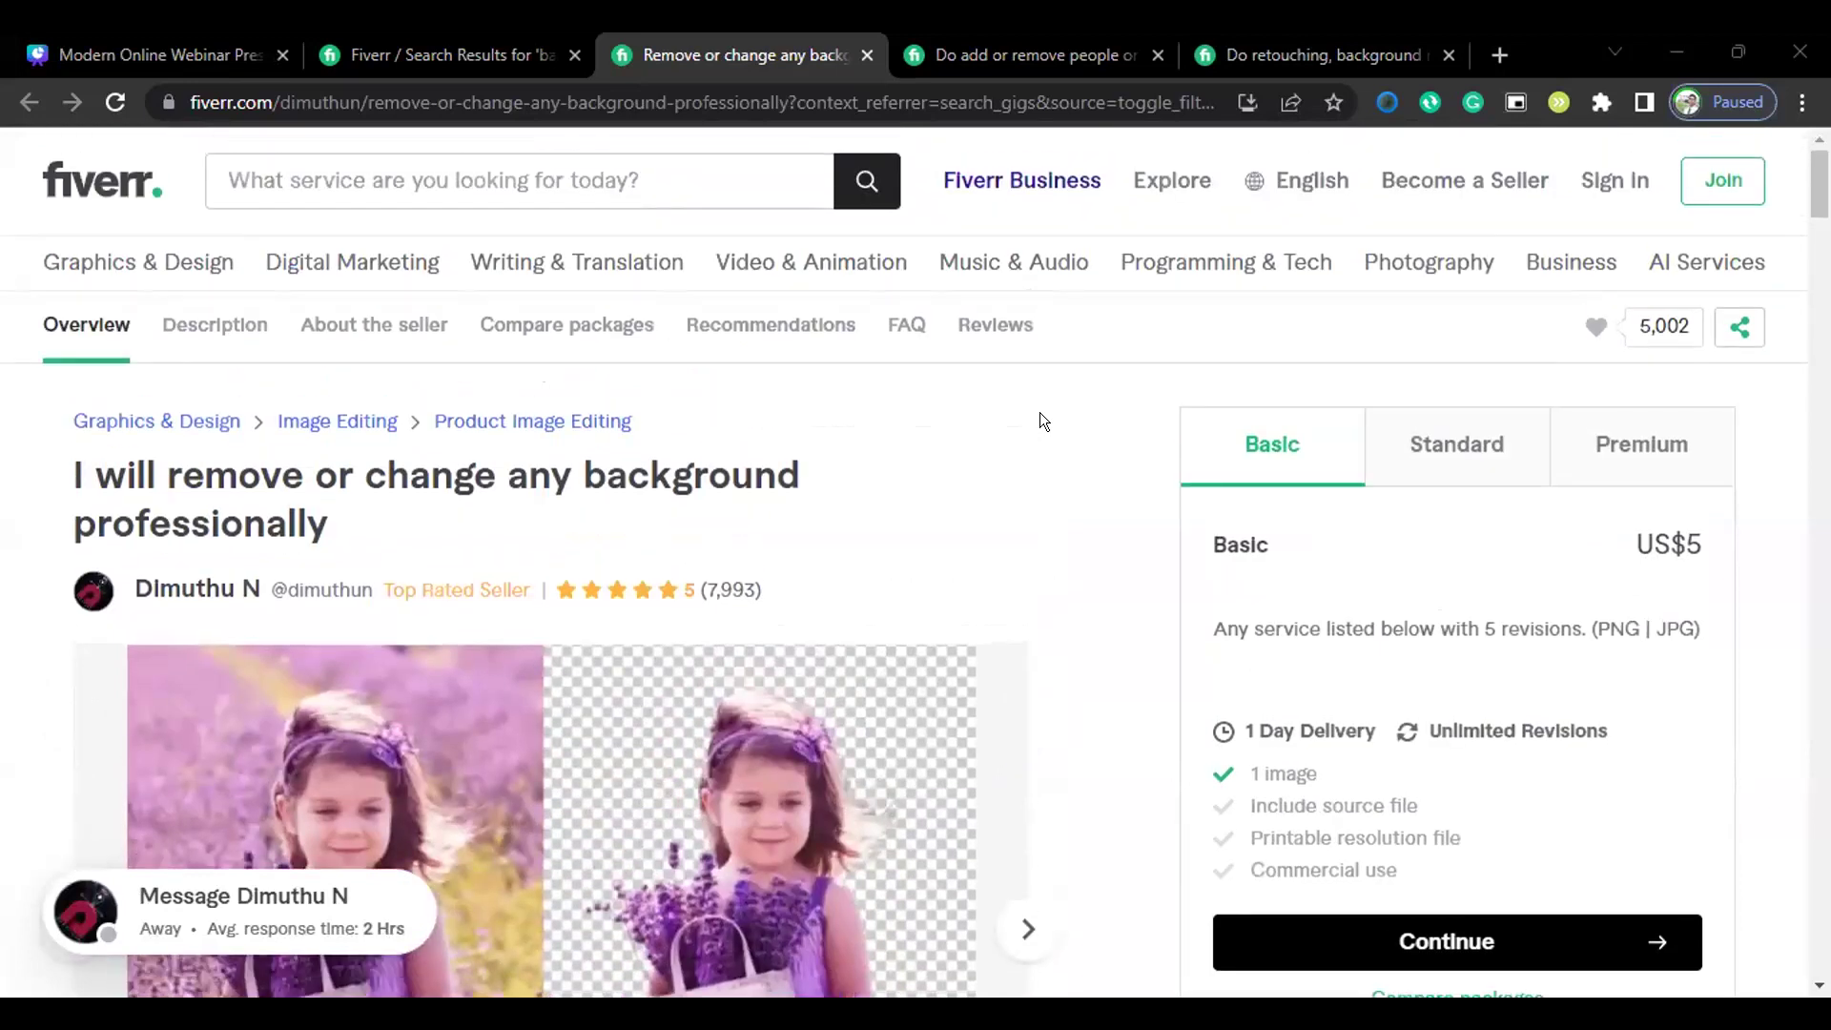
scroll(1039, 413, down, 2)
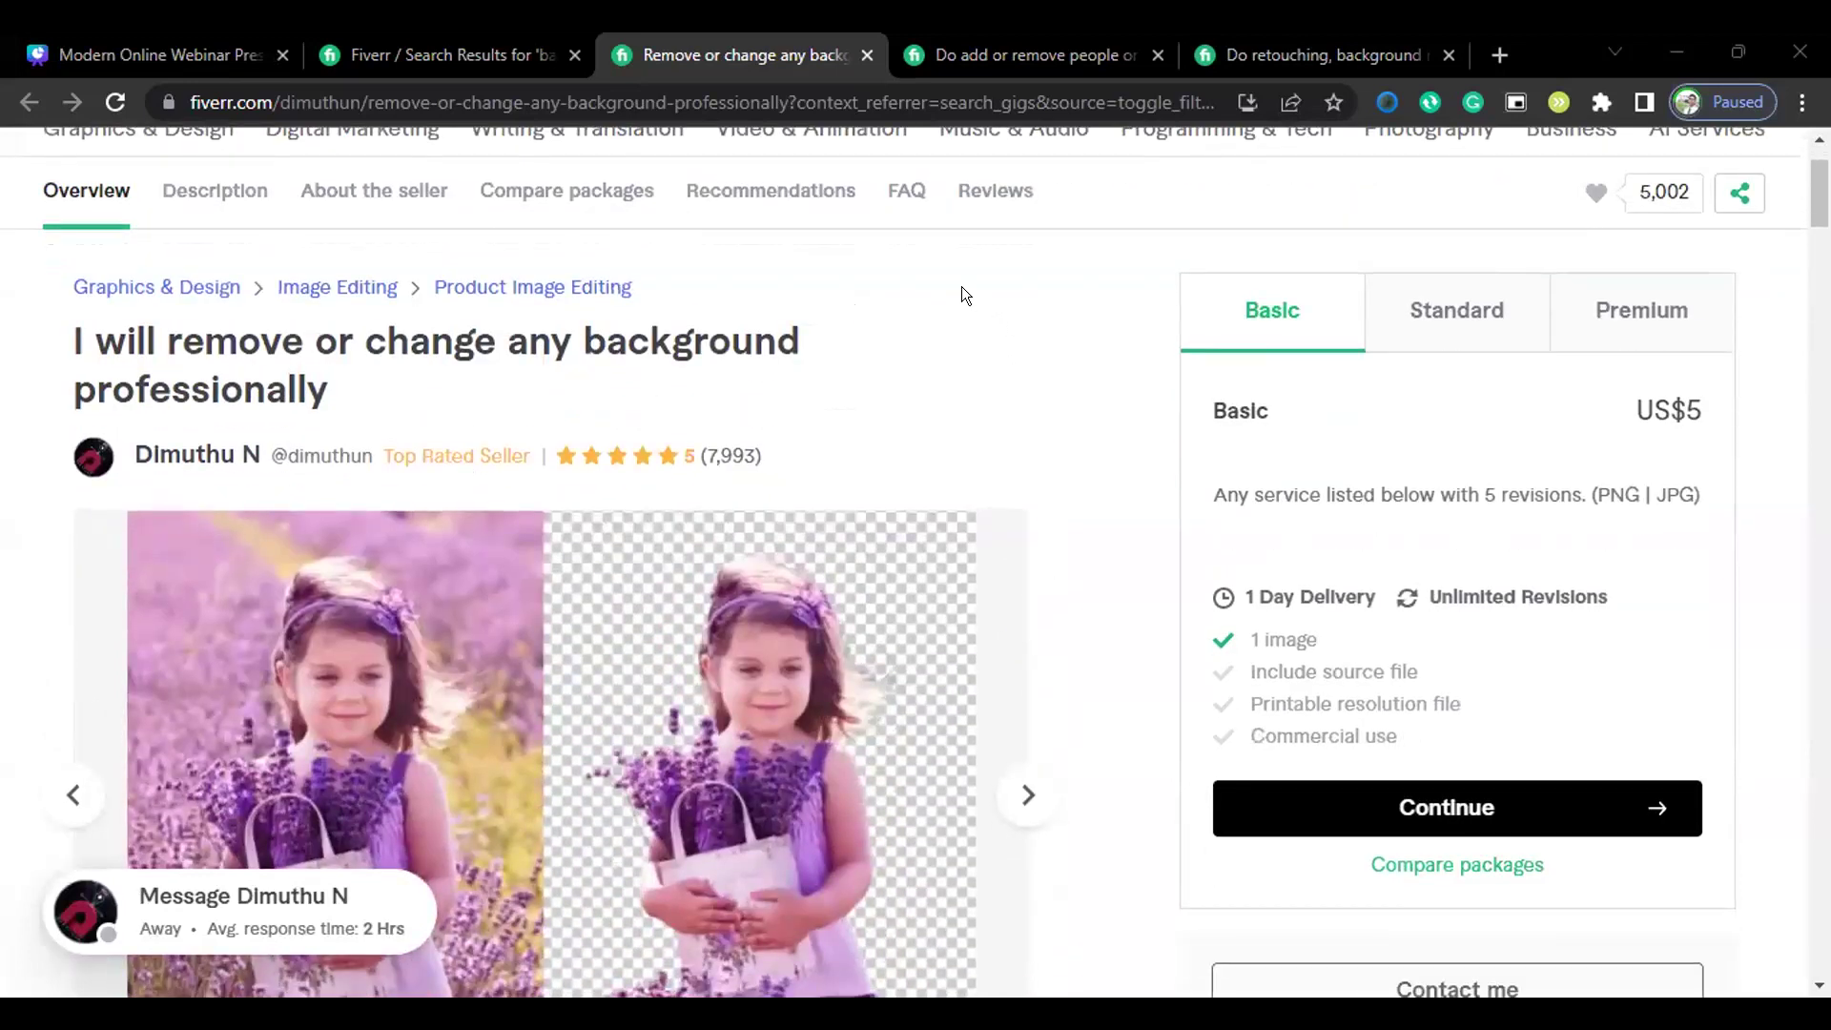
scroll(1024, 343, down, 2)
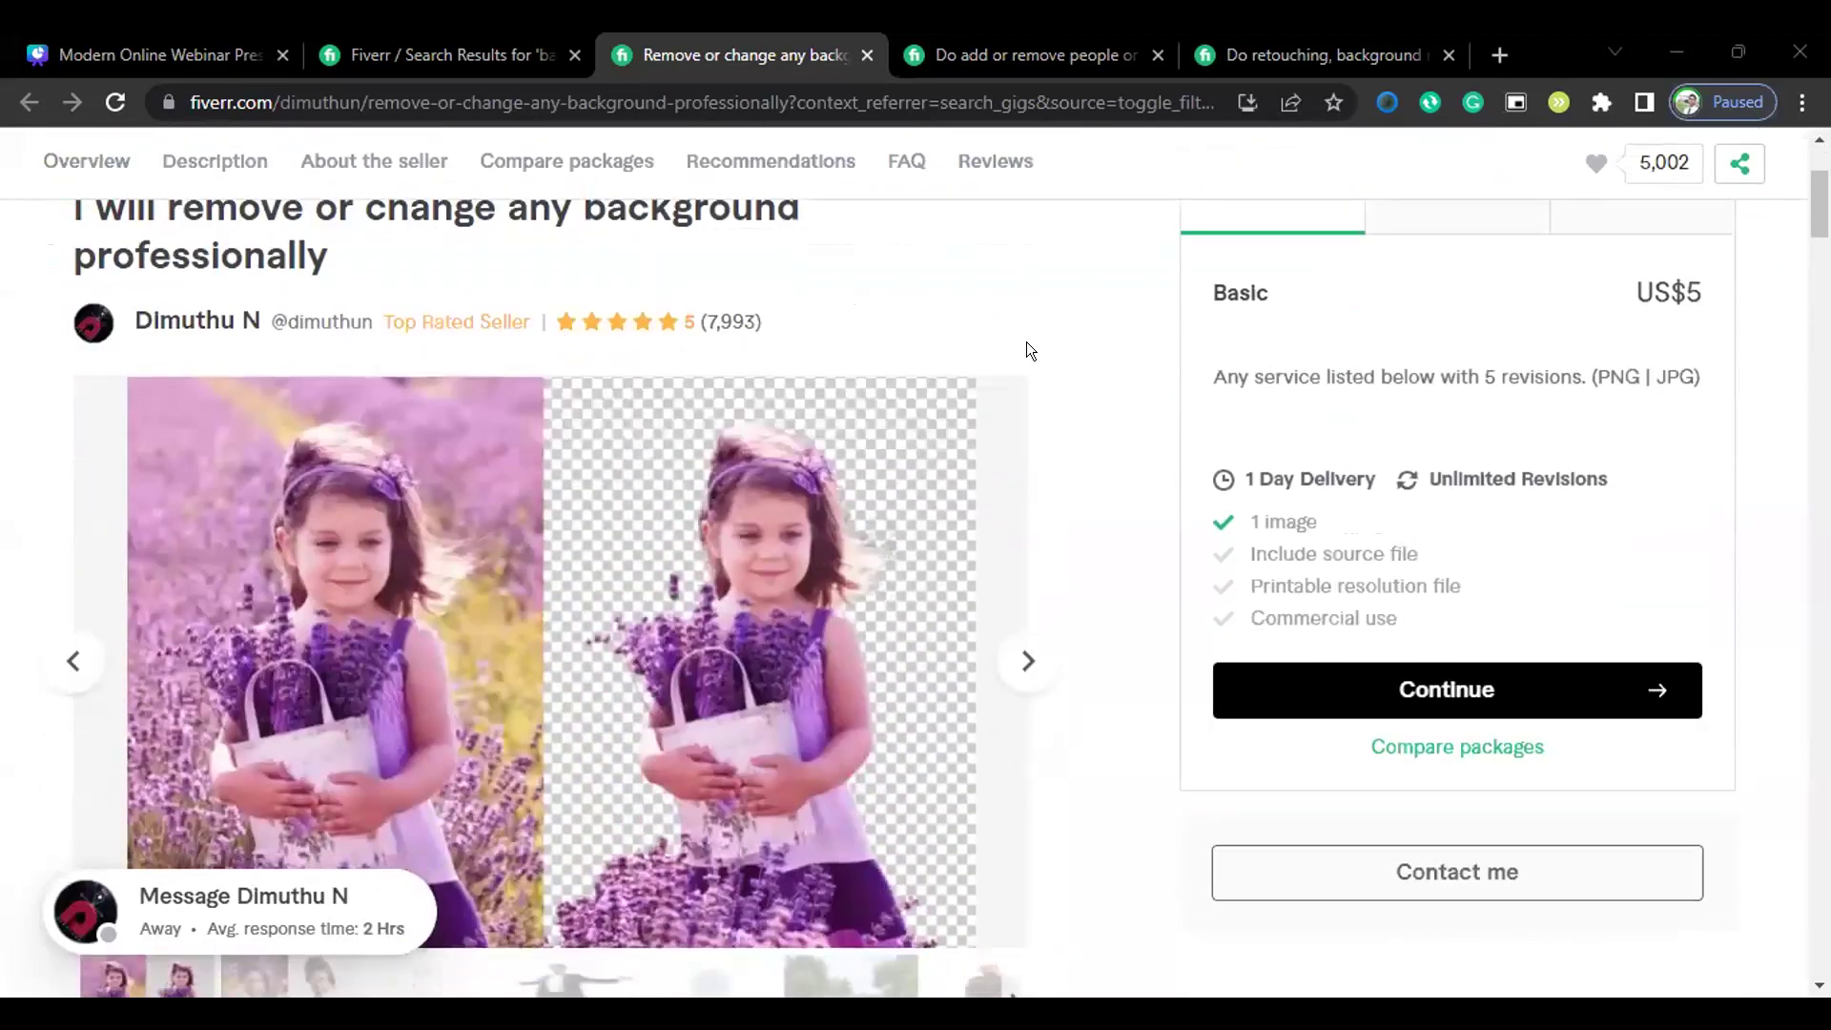
scroll(982, 496, down, 3)
scroll(947, 468, up, 3)
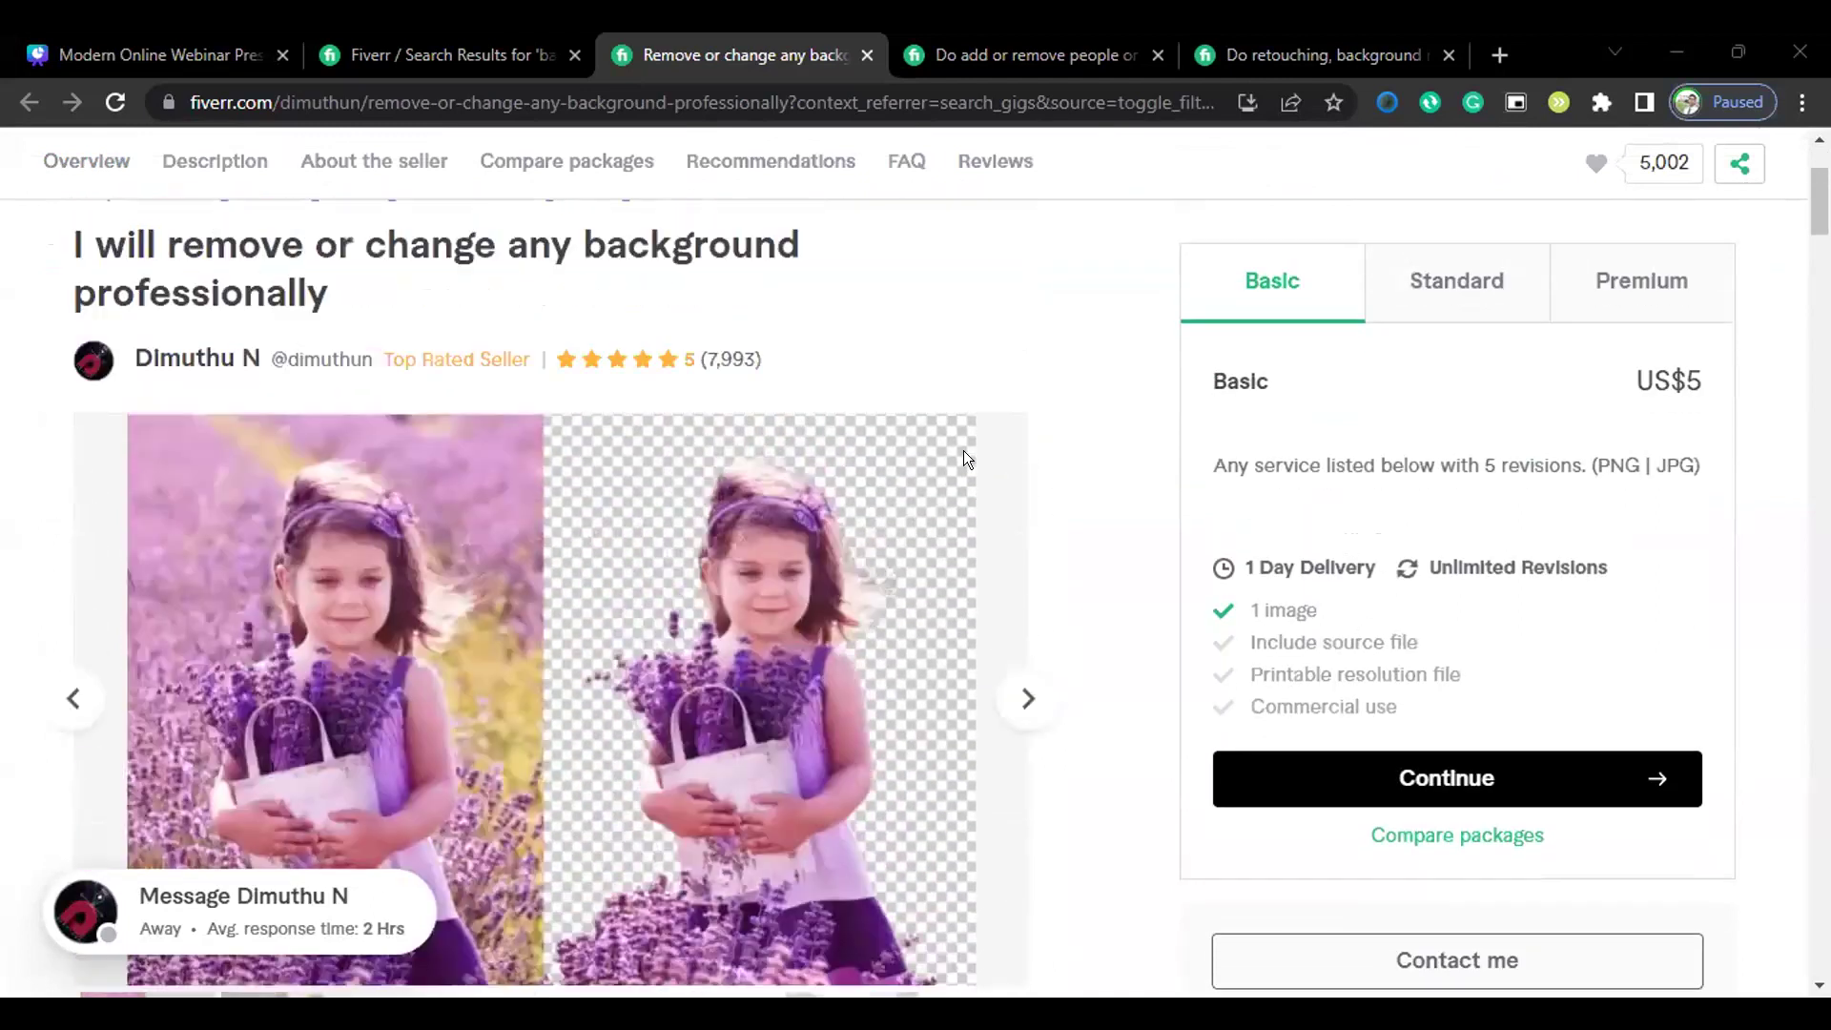
scroll(953, 457, up, 3)
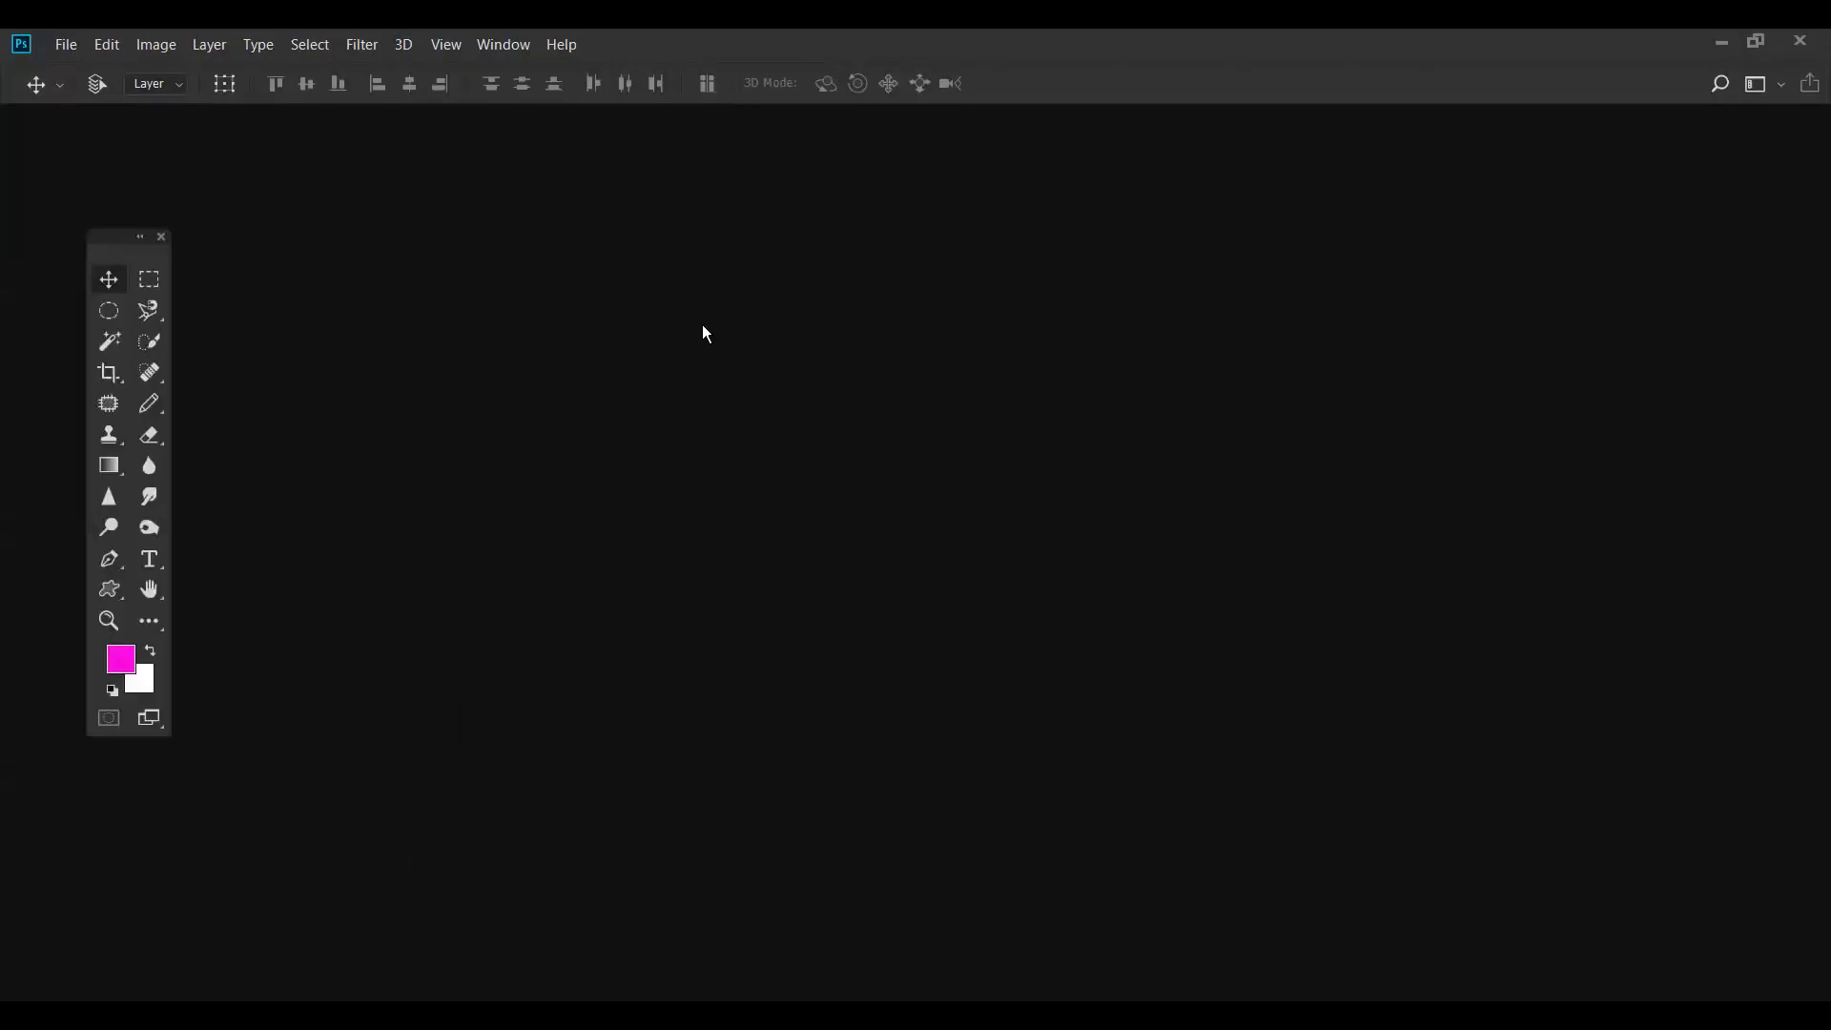
- Switch to Photoshop and reposition the floating Tools panel beside the empty workspace's edge, just below the options bar
drag(115, 236, 61, 168)
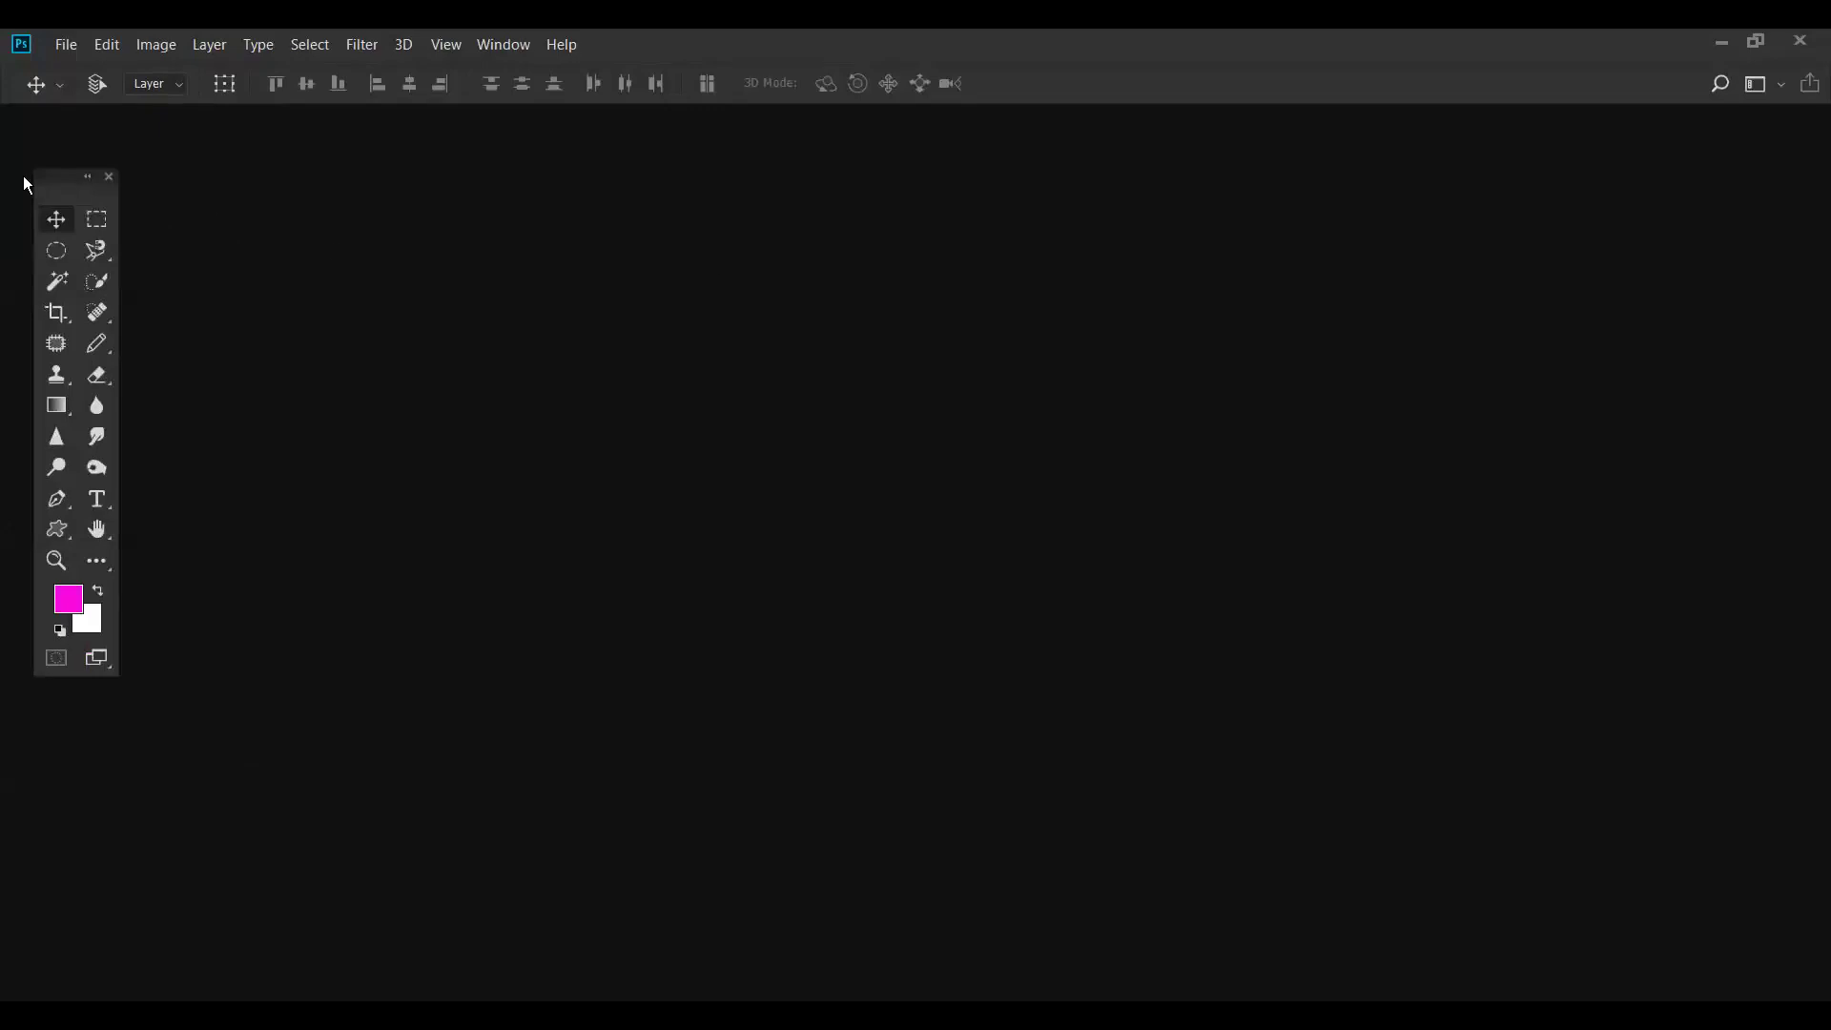
drag(53, 182, 311, 192)
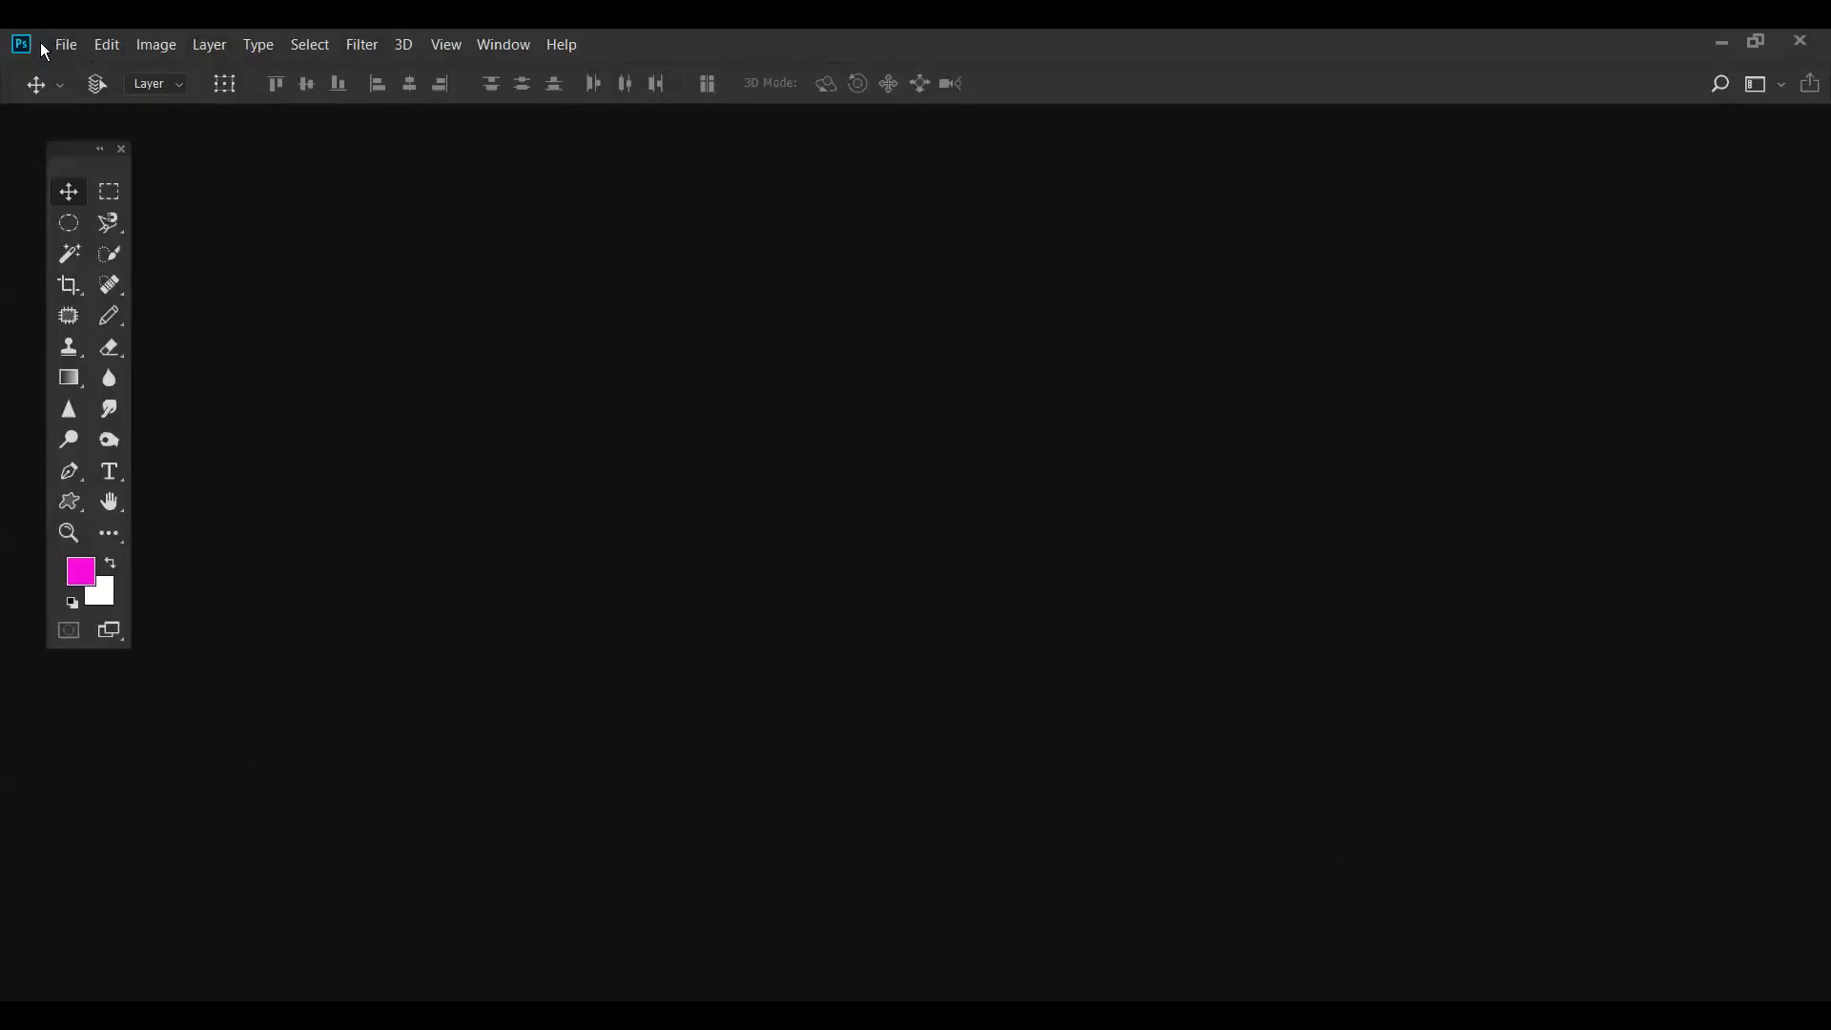
click(101, 45)
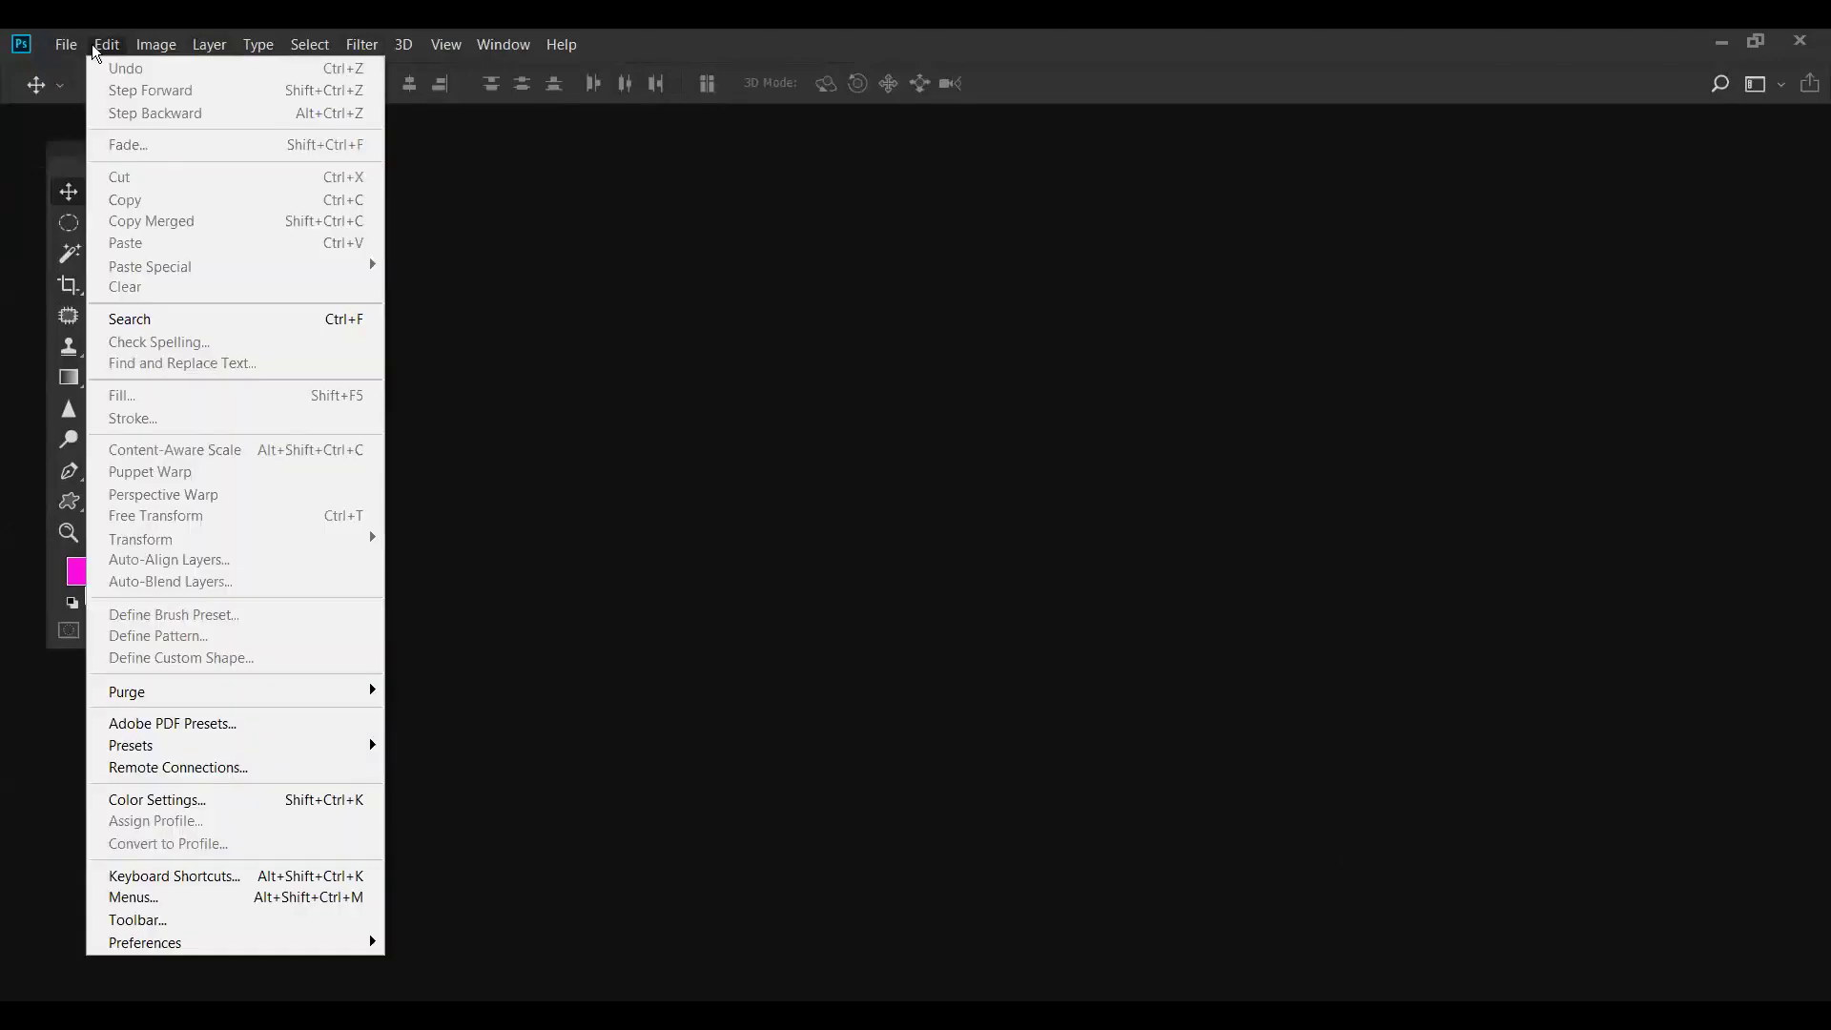
click(181, 44)
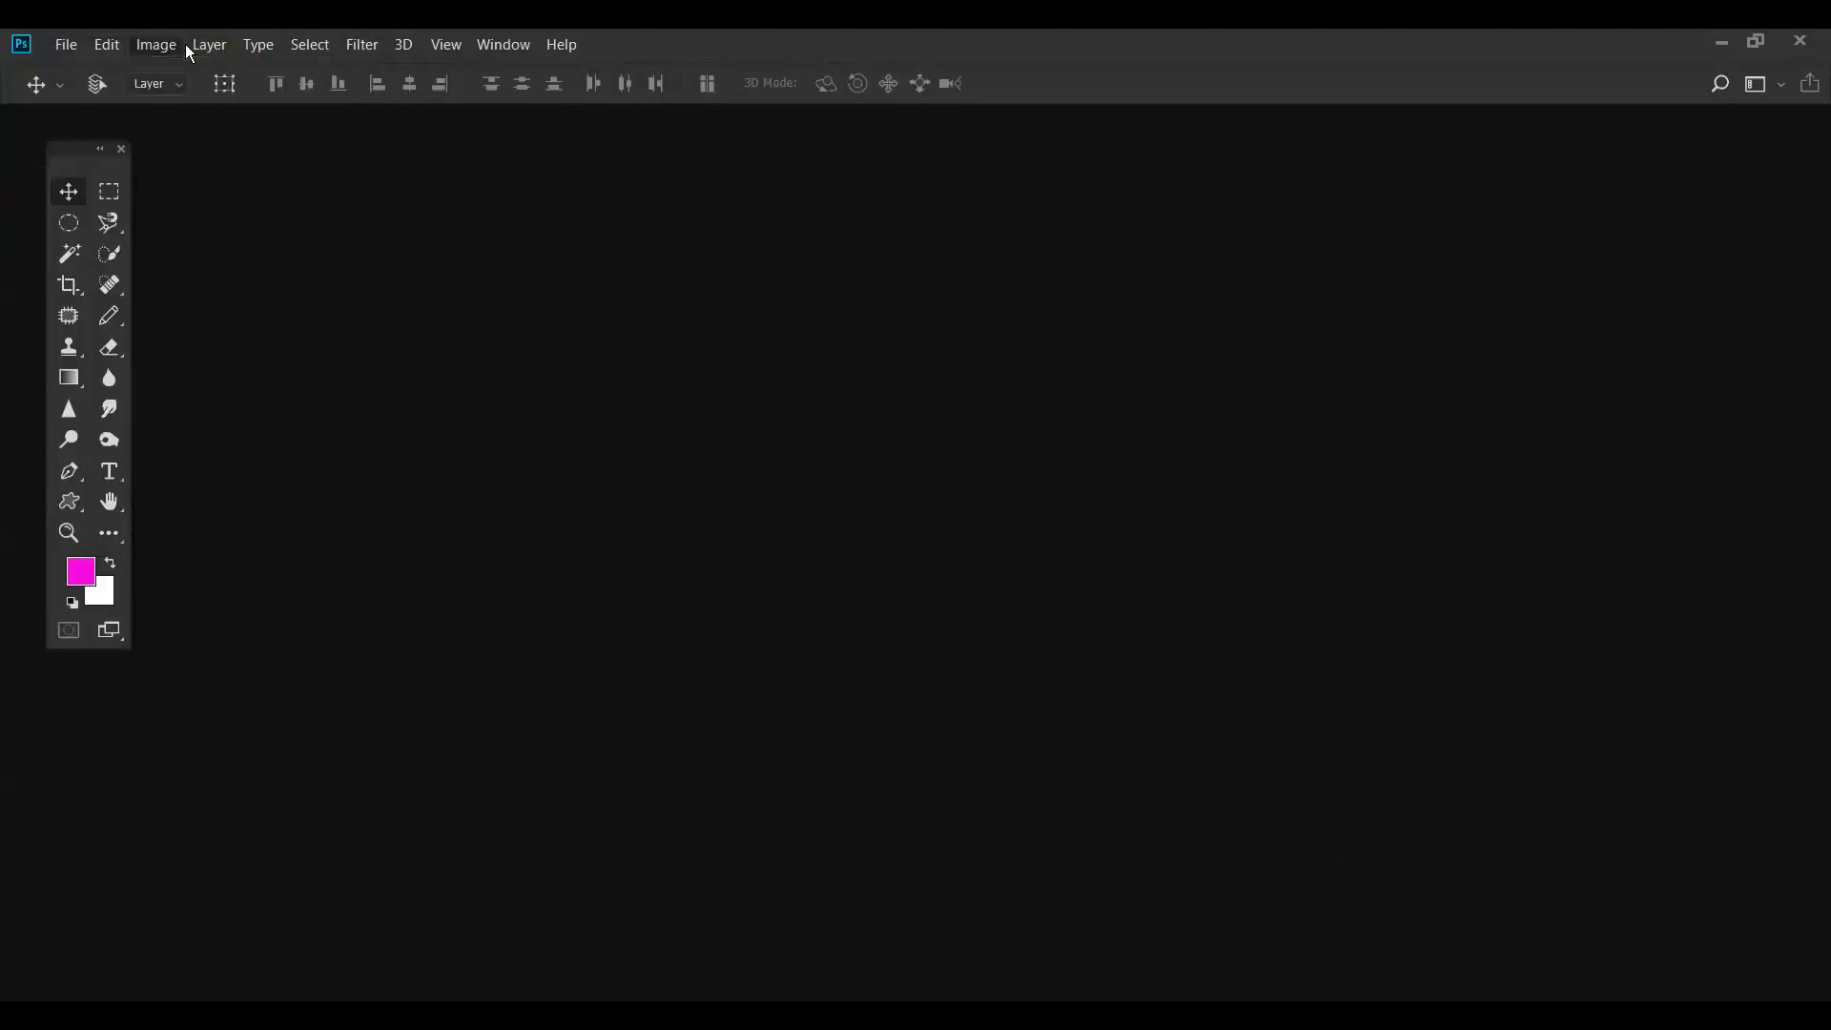
click(497, 49)
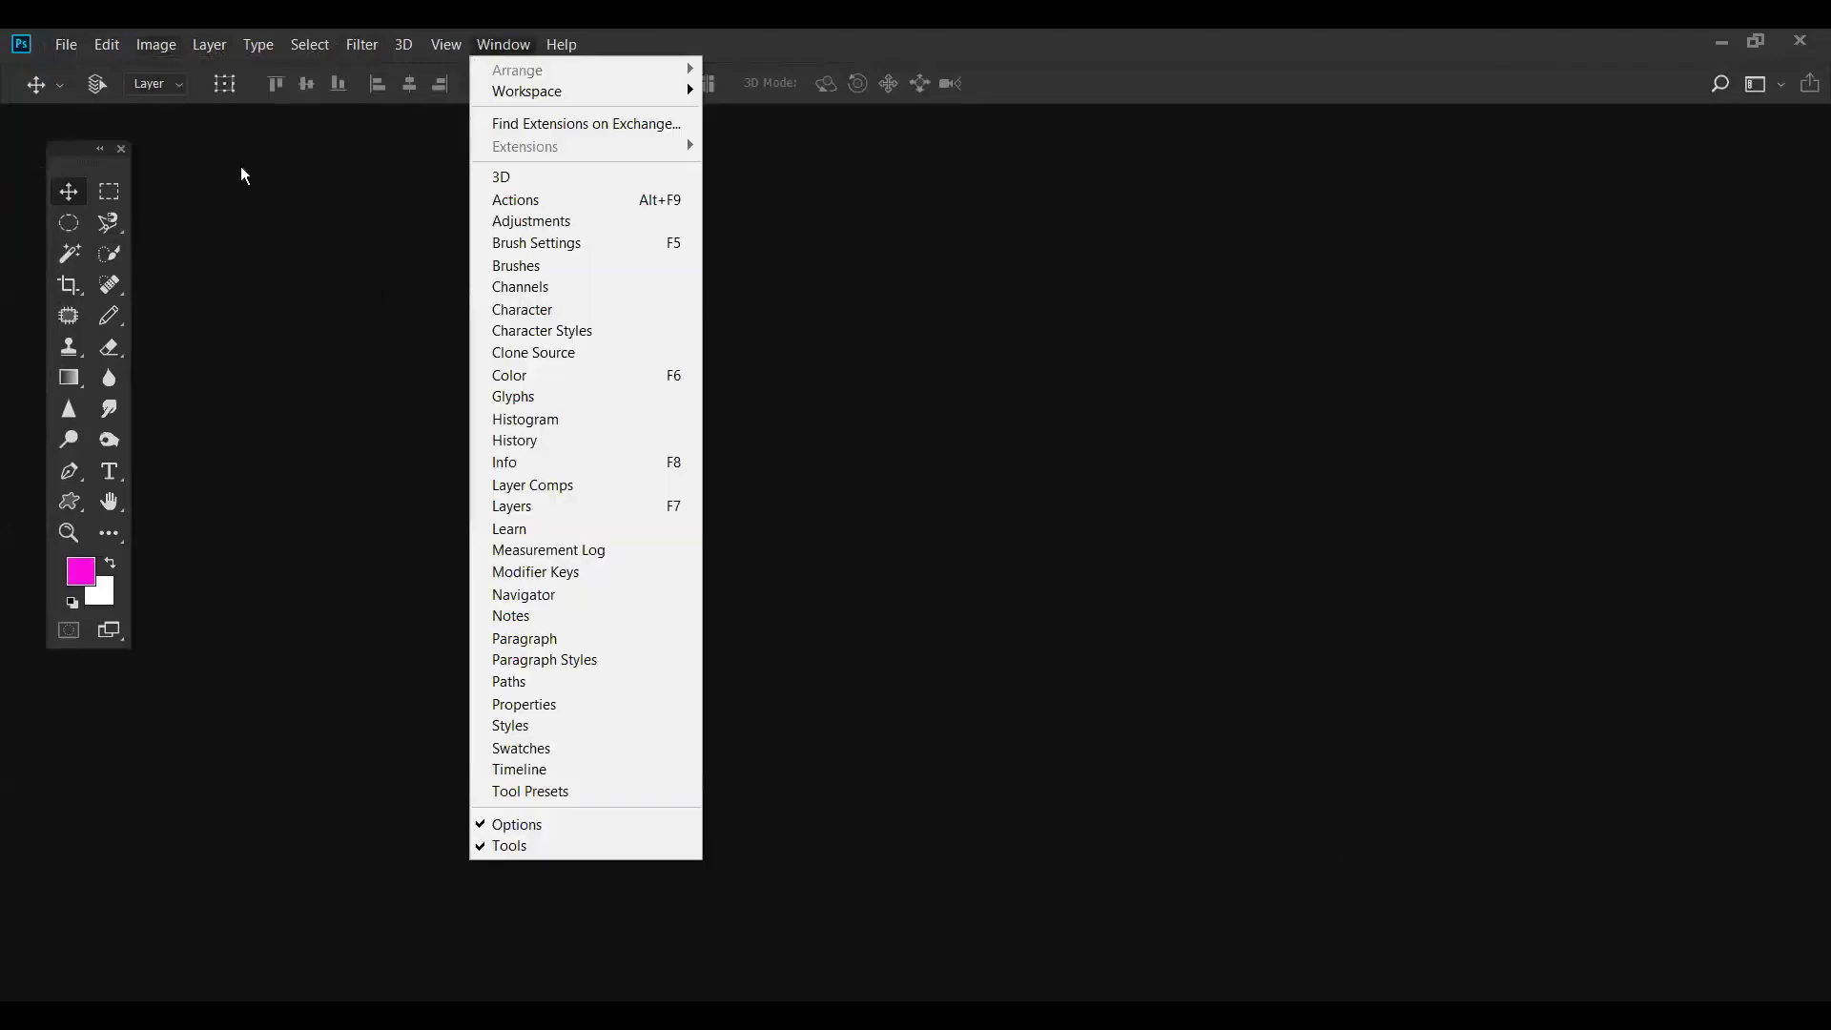
click(73, 157)
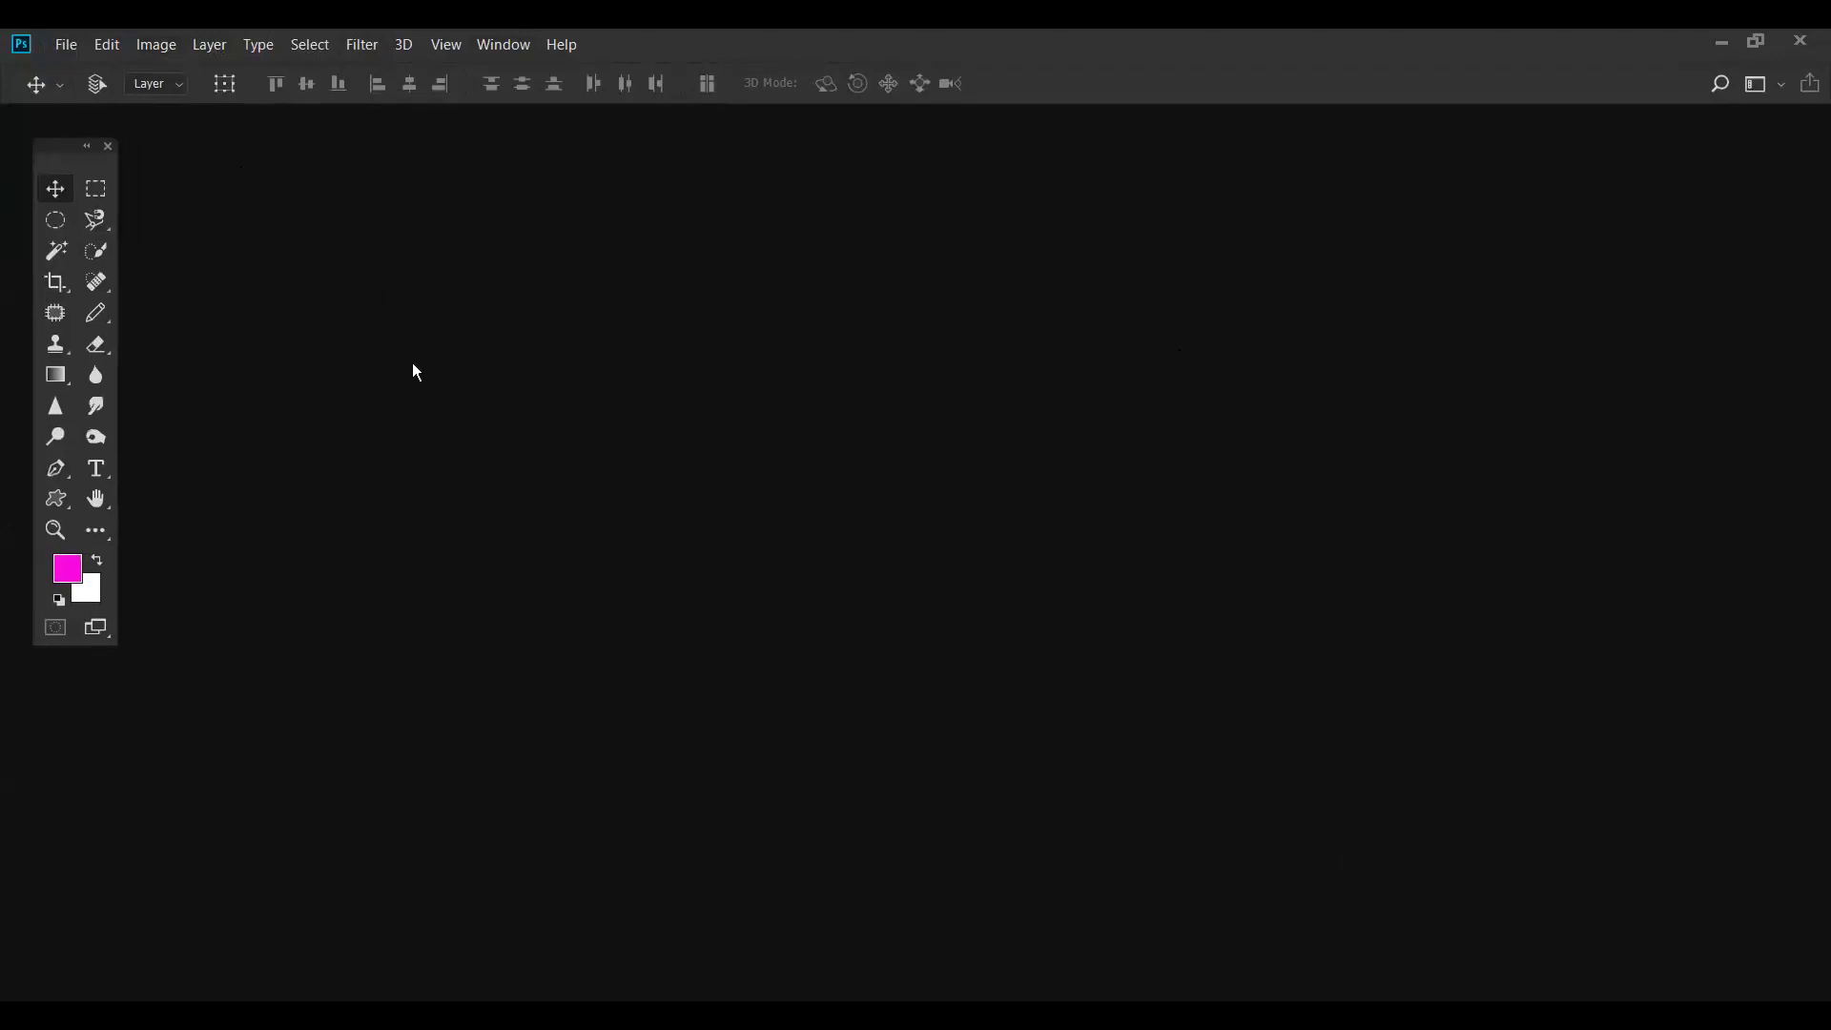
- Start a new document and name it "John Cena Fiverr 2023 06 10"
click(69, 44)
click(63, 73)
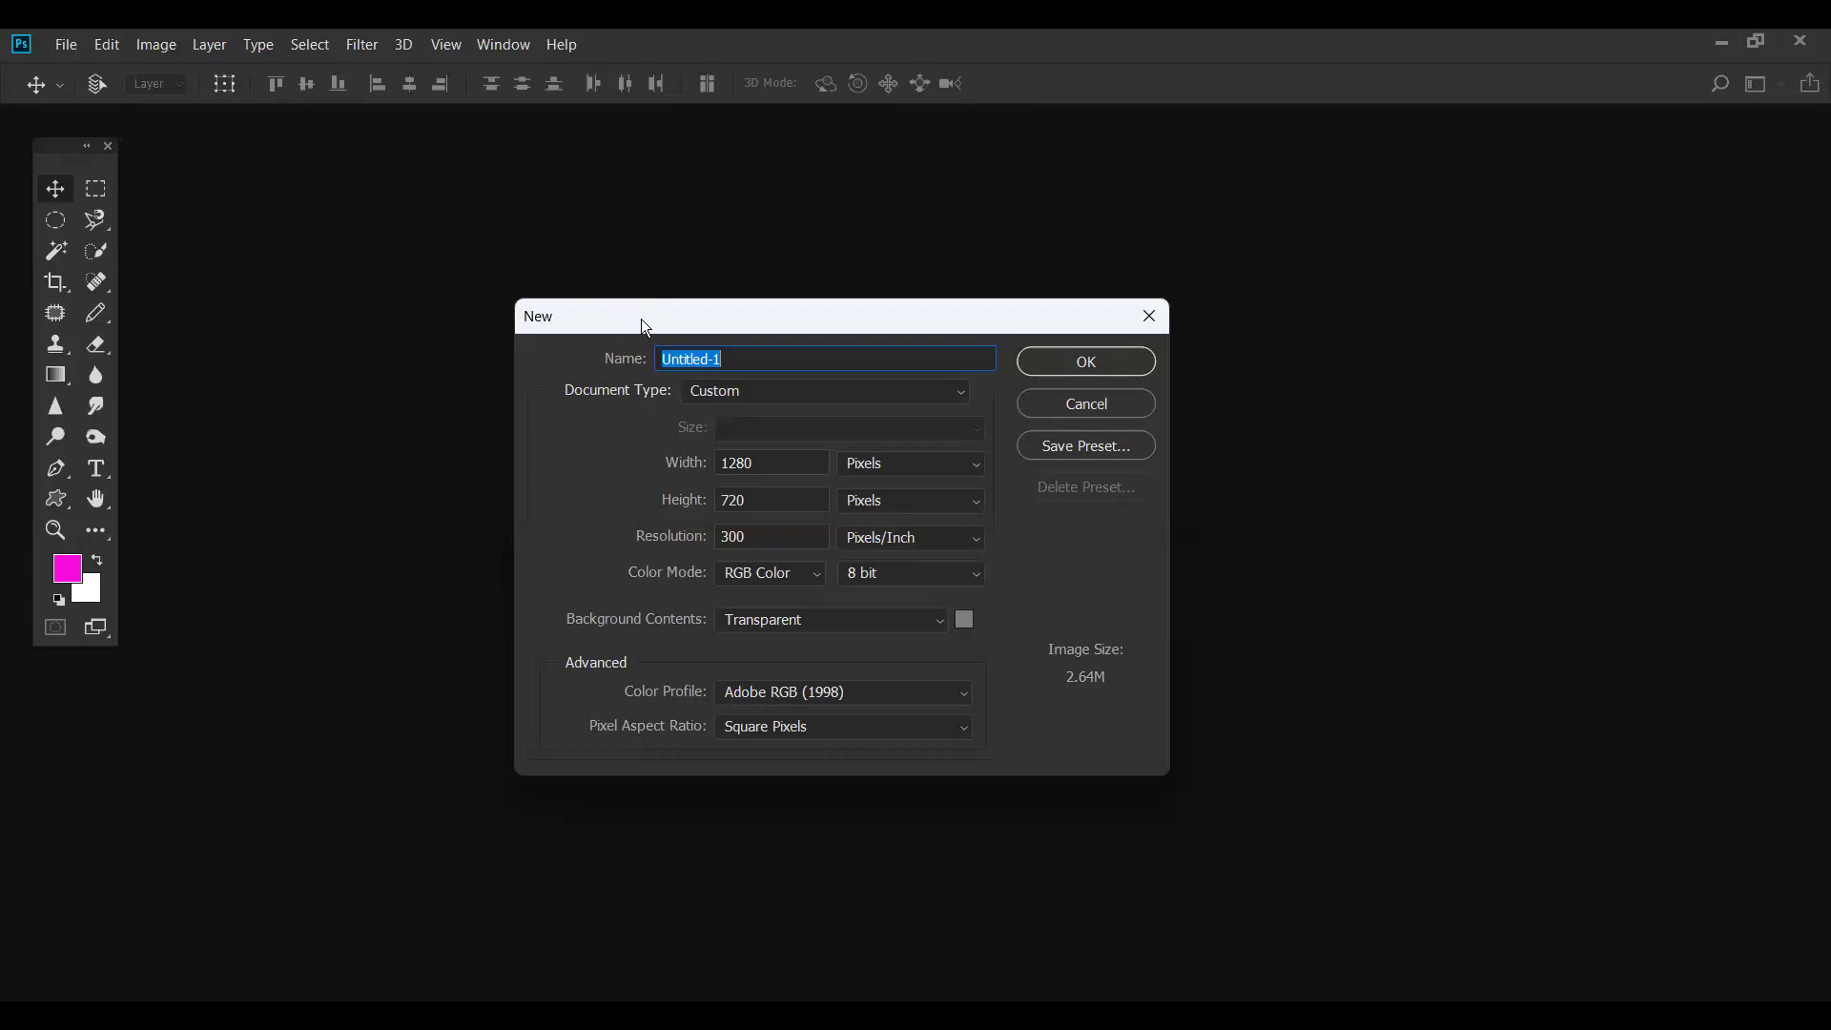
text(John Cena Fiverr)
text(2023 0)
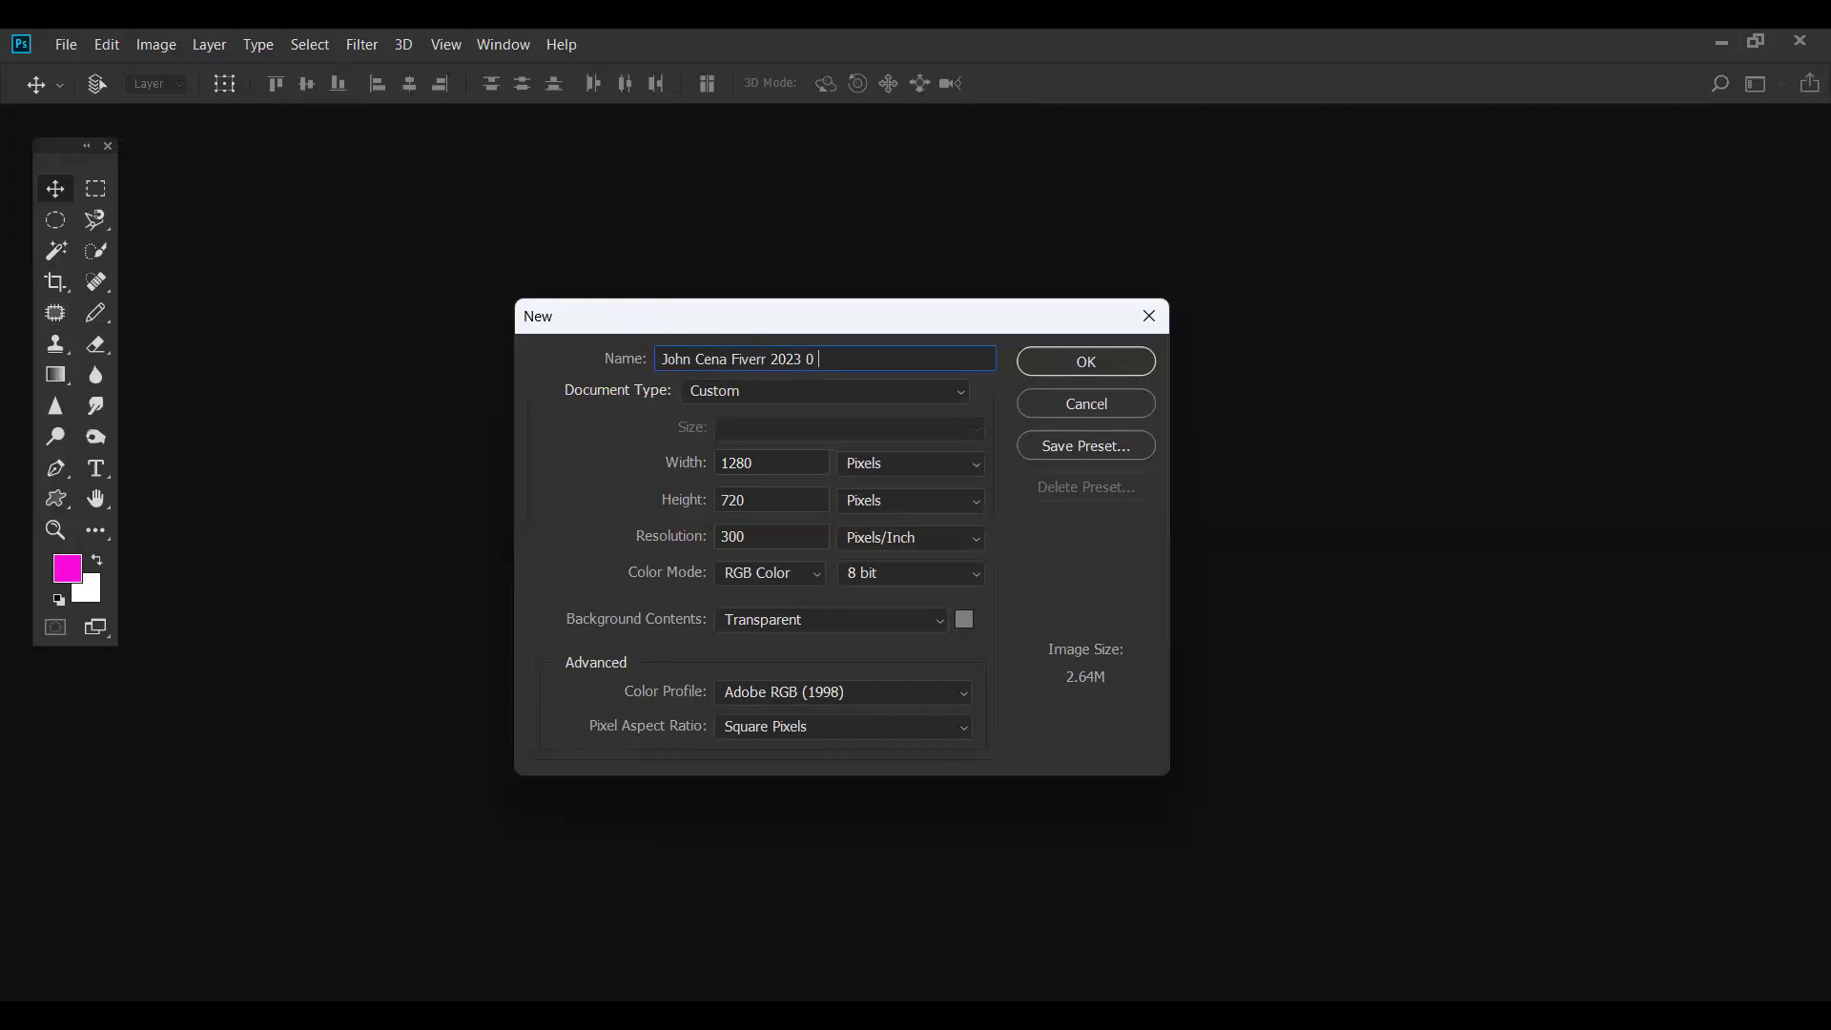
text(6 10)
drag(672, 329, 831, 283)
click(808, 284)
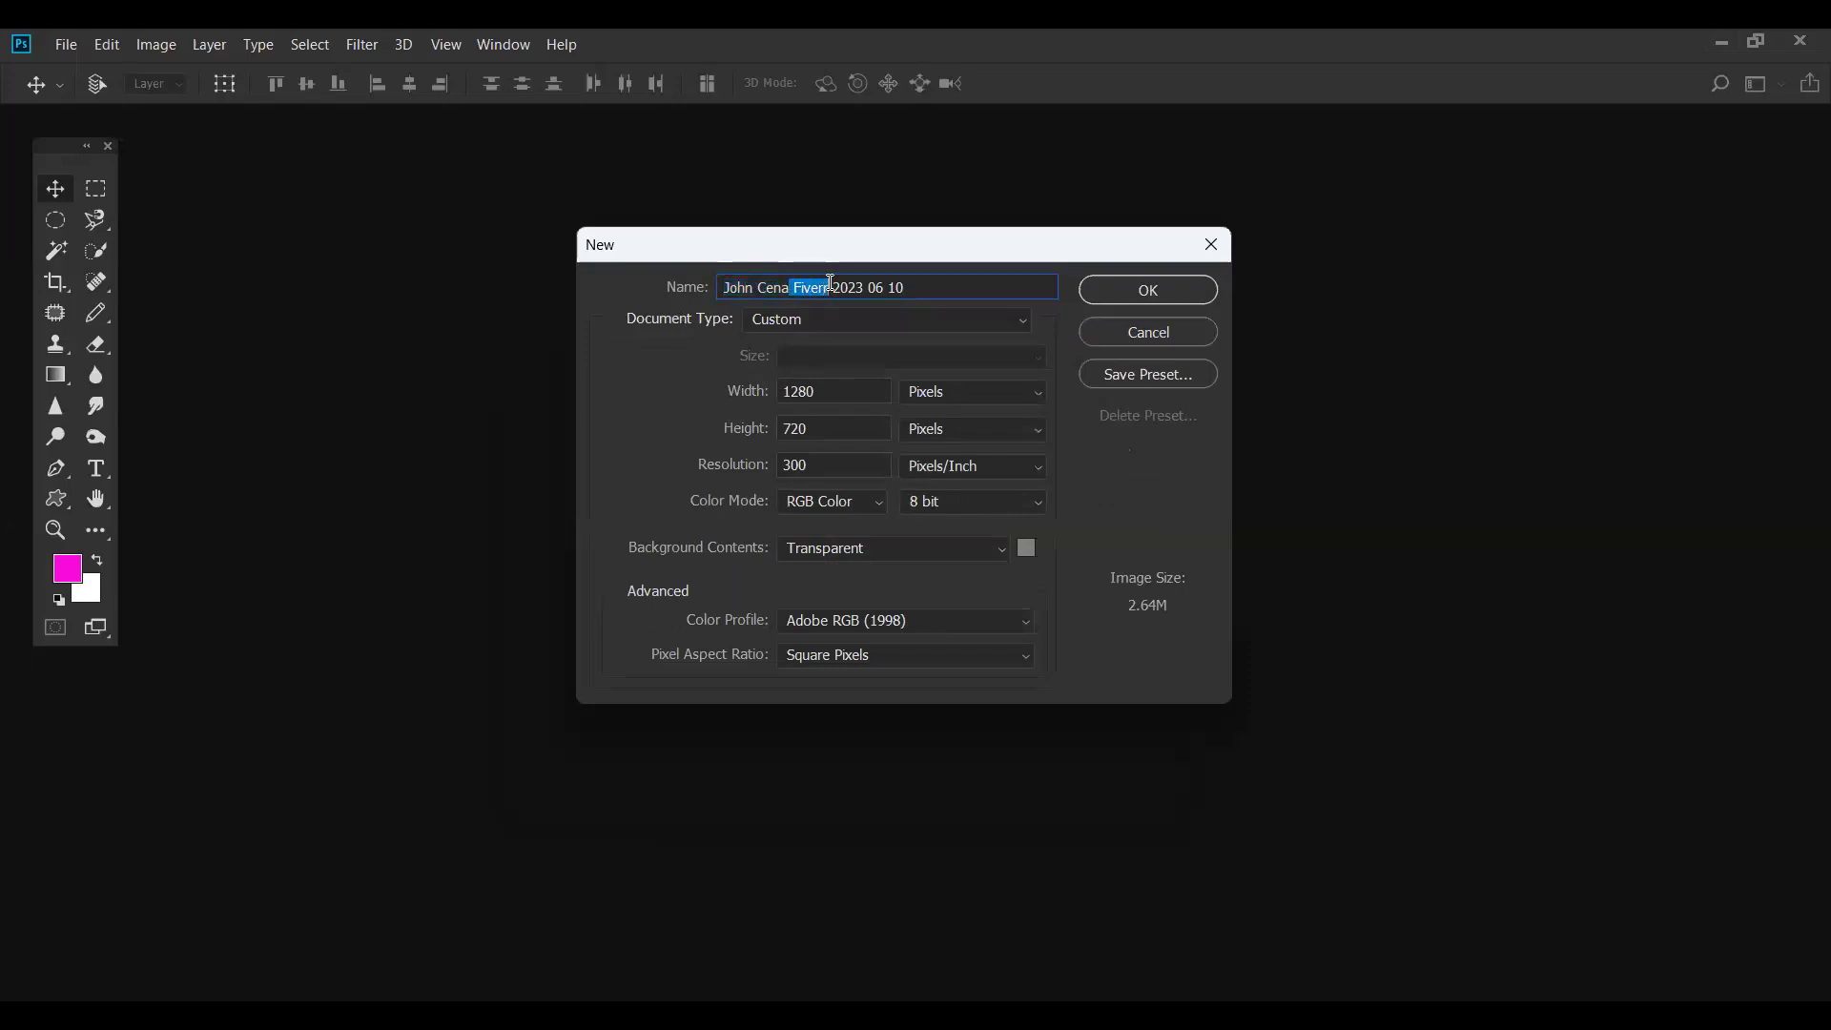
click(830, 284)
drag(793, 285, 828, 285)
click(823, 286)
click(825, 296)
double_click(810, 288)
click(809, 288)
double_click(809, 288)
click(809, 288)
double_click(808, 288)
click(801, 286)
click(726, 287)
drag(749, 289, 790, 289)
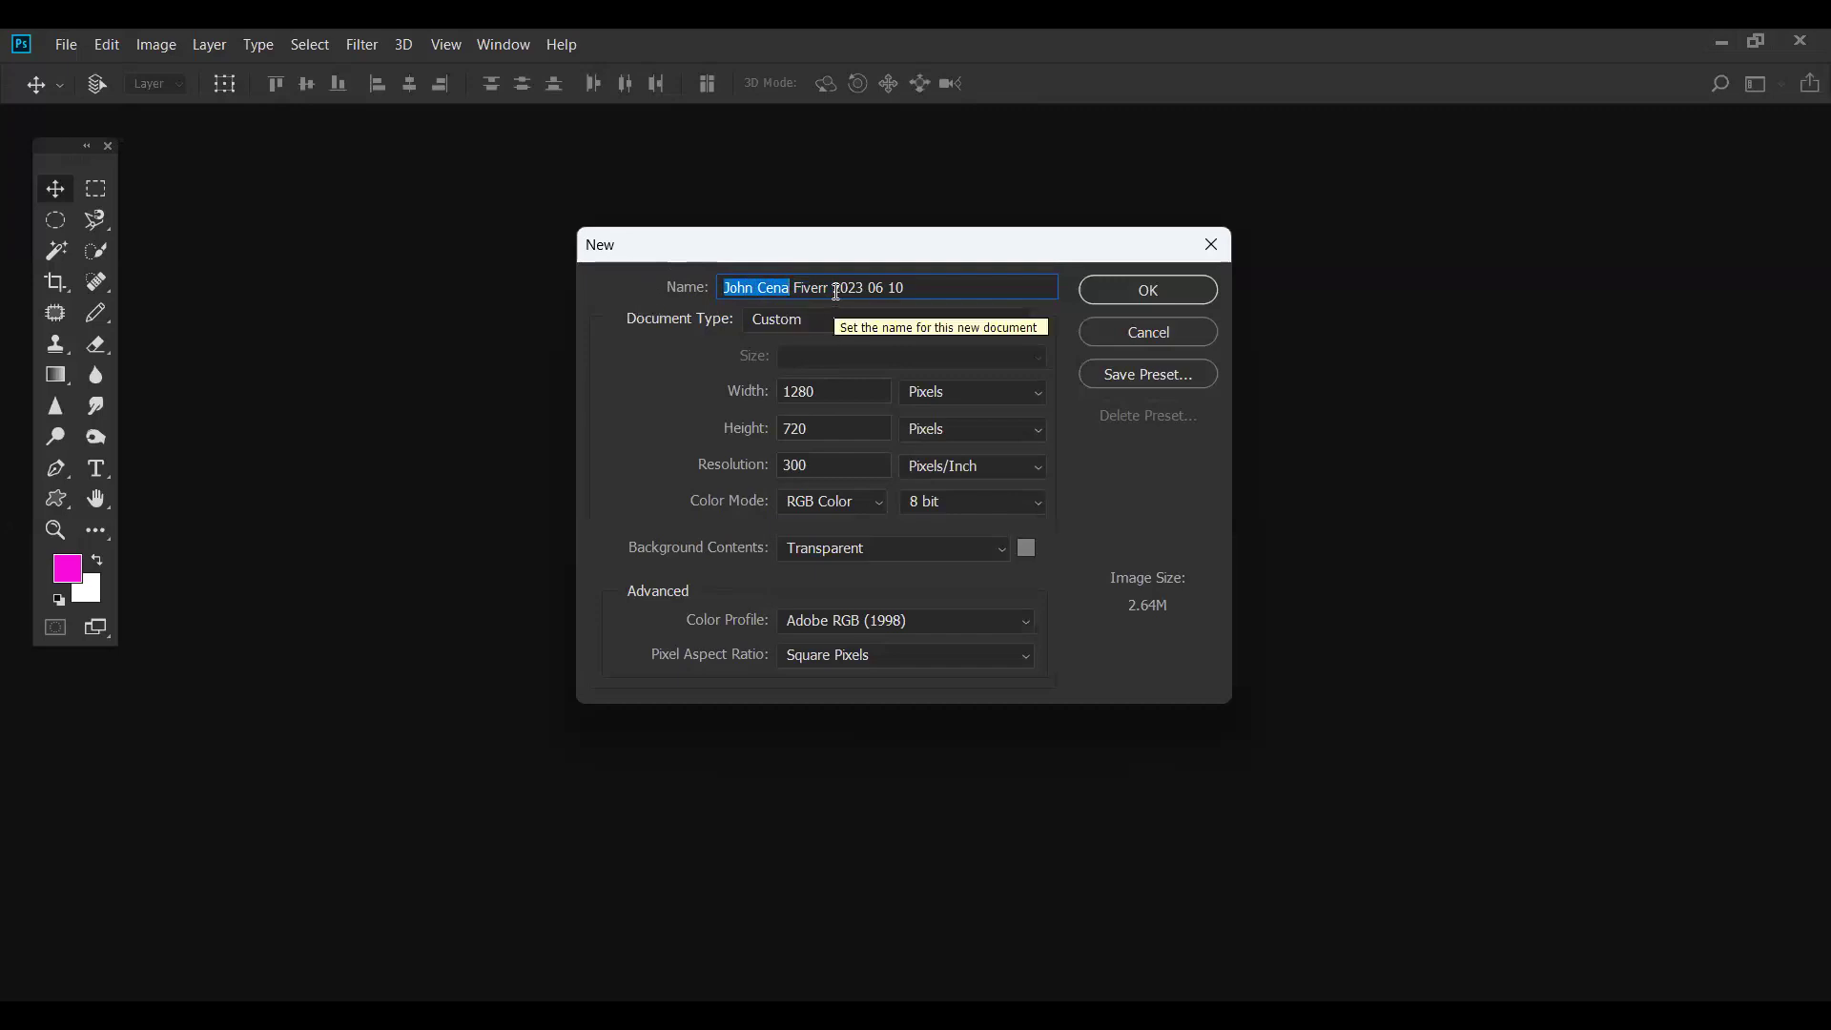
drag(833, 287, 913, 288)
click(910, 287)
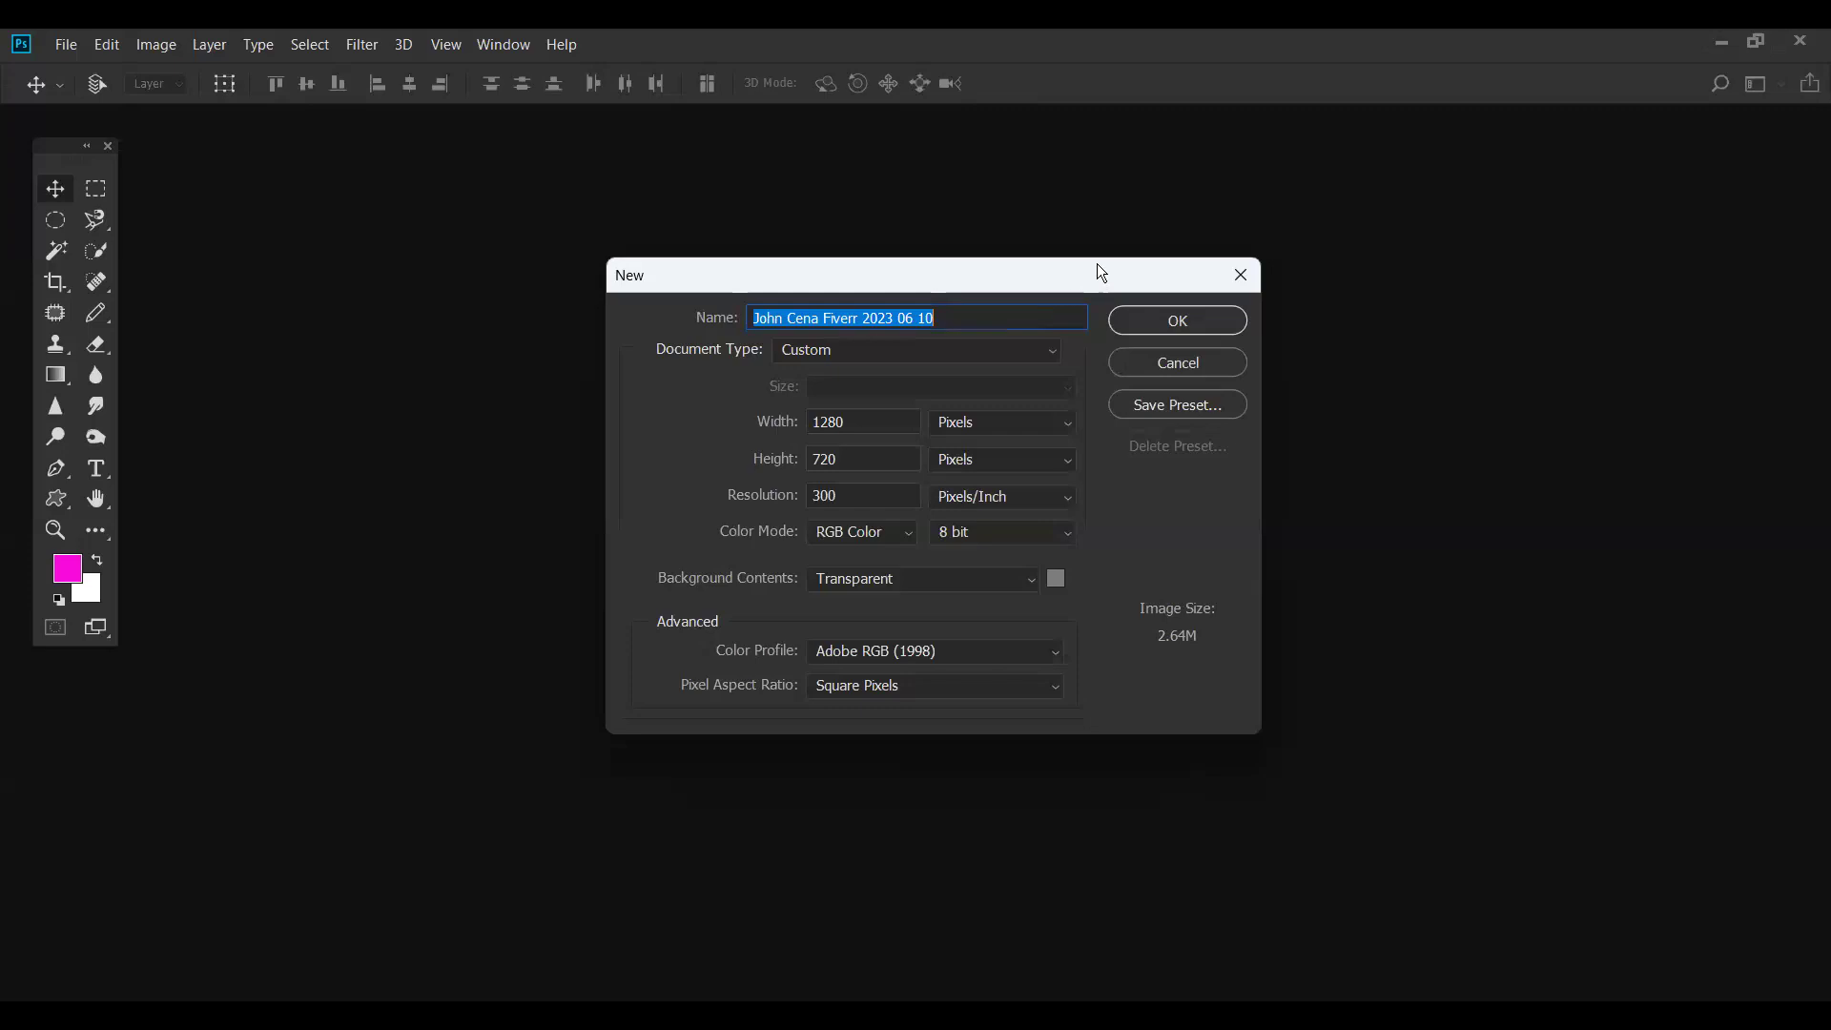
click(1043, 313)
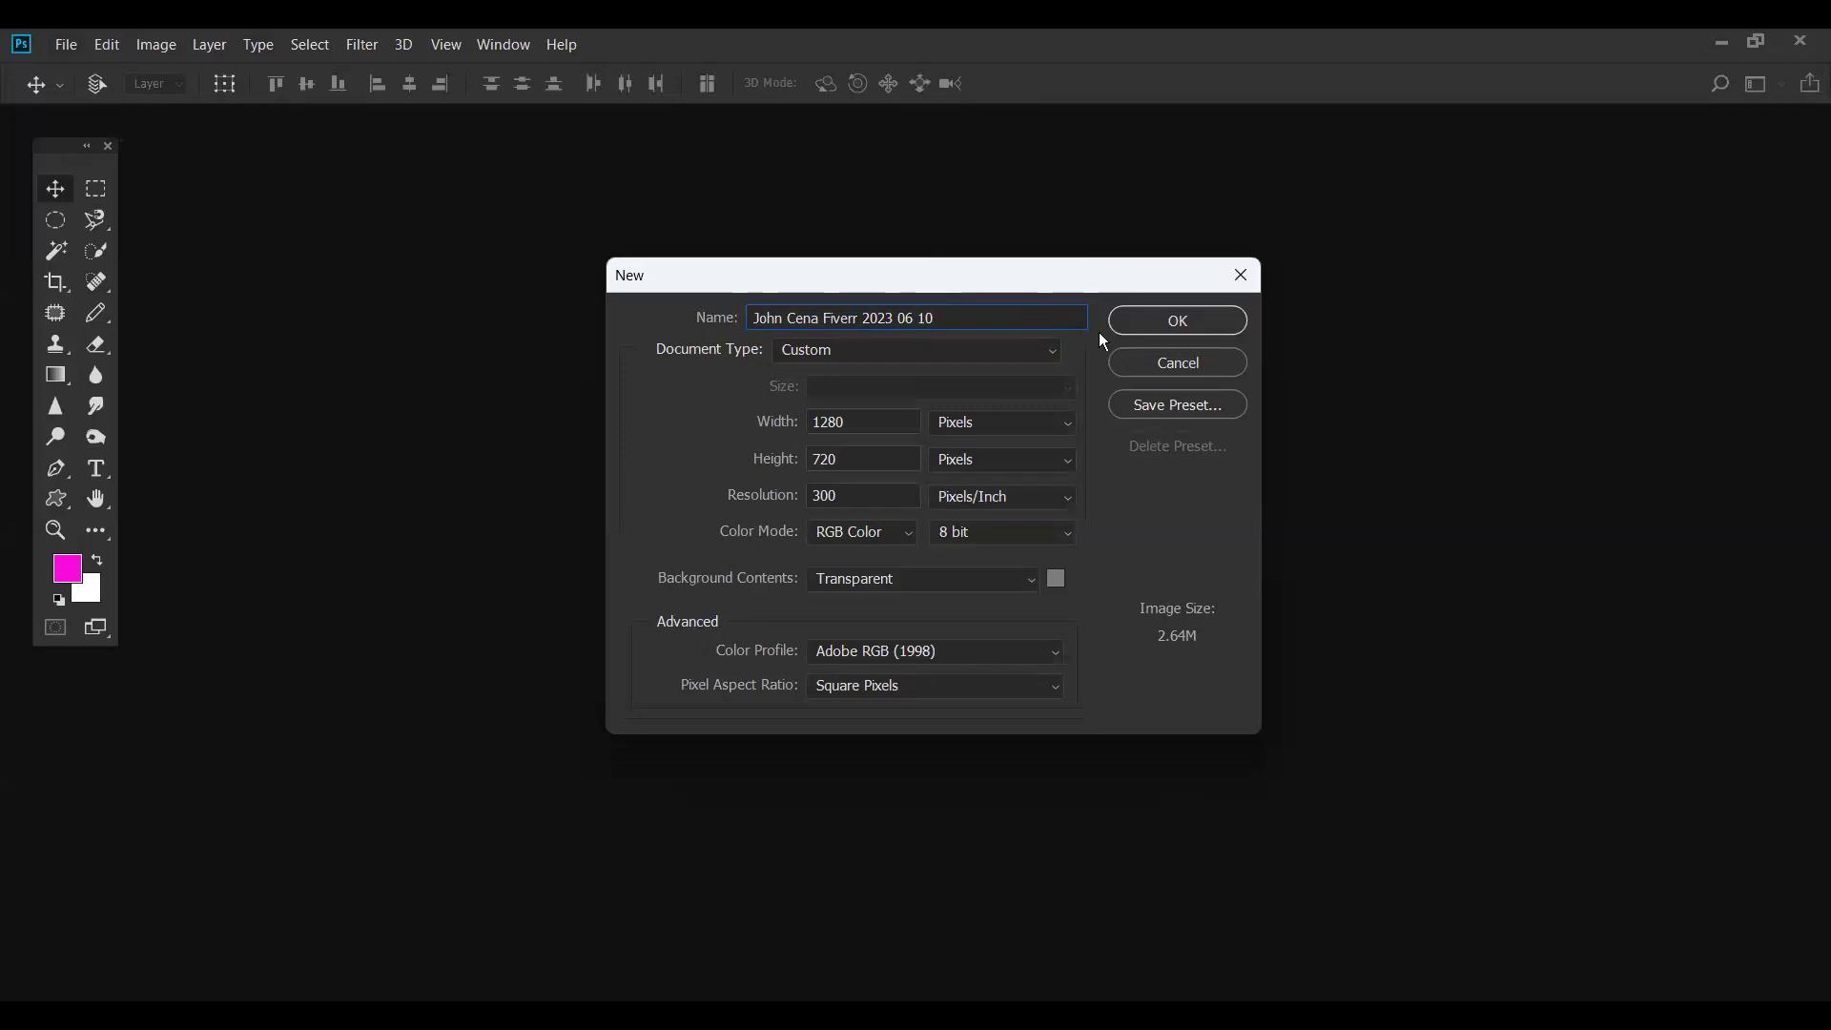
drag(937, 286, 892, 322)
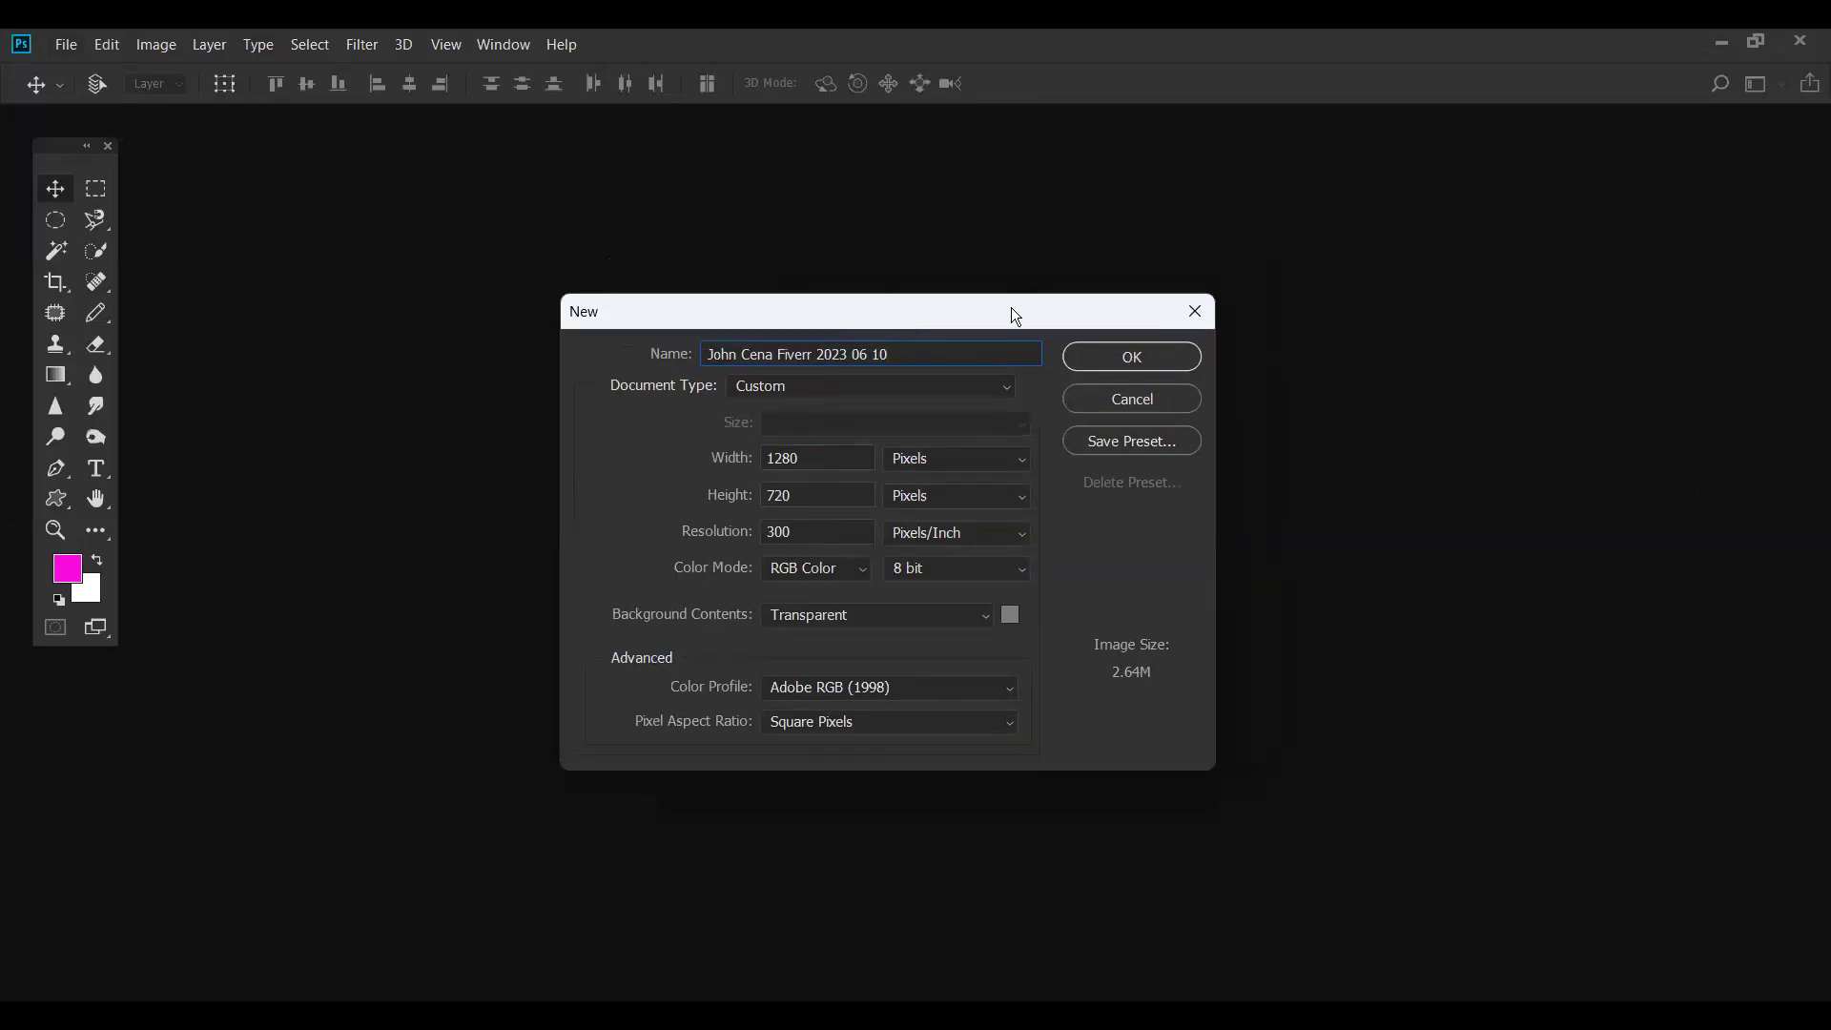
drag(1006, 310, 1003, 330)
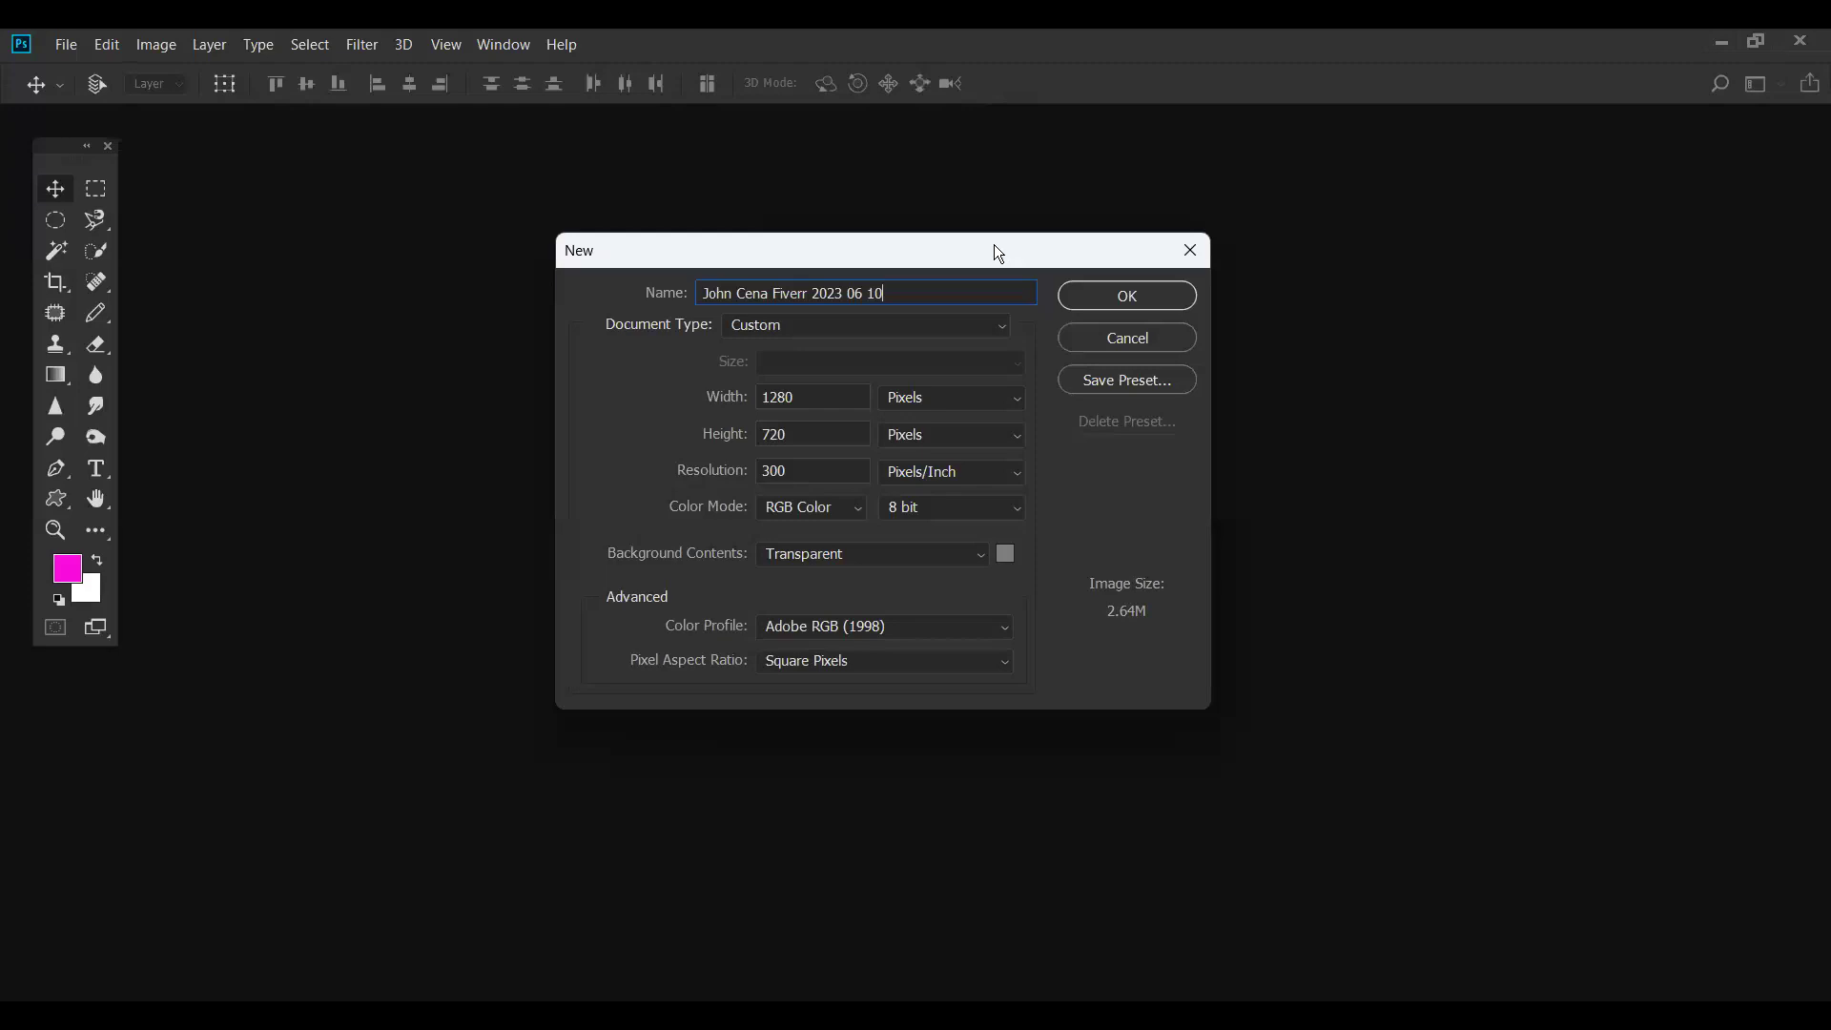
click(815, 293)
drag(815, 293, 906, 293)
key(End)
drag(971, 255, 993, 269)
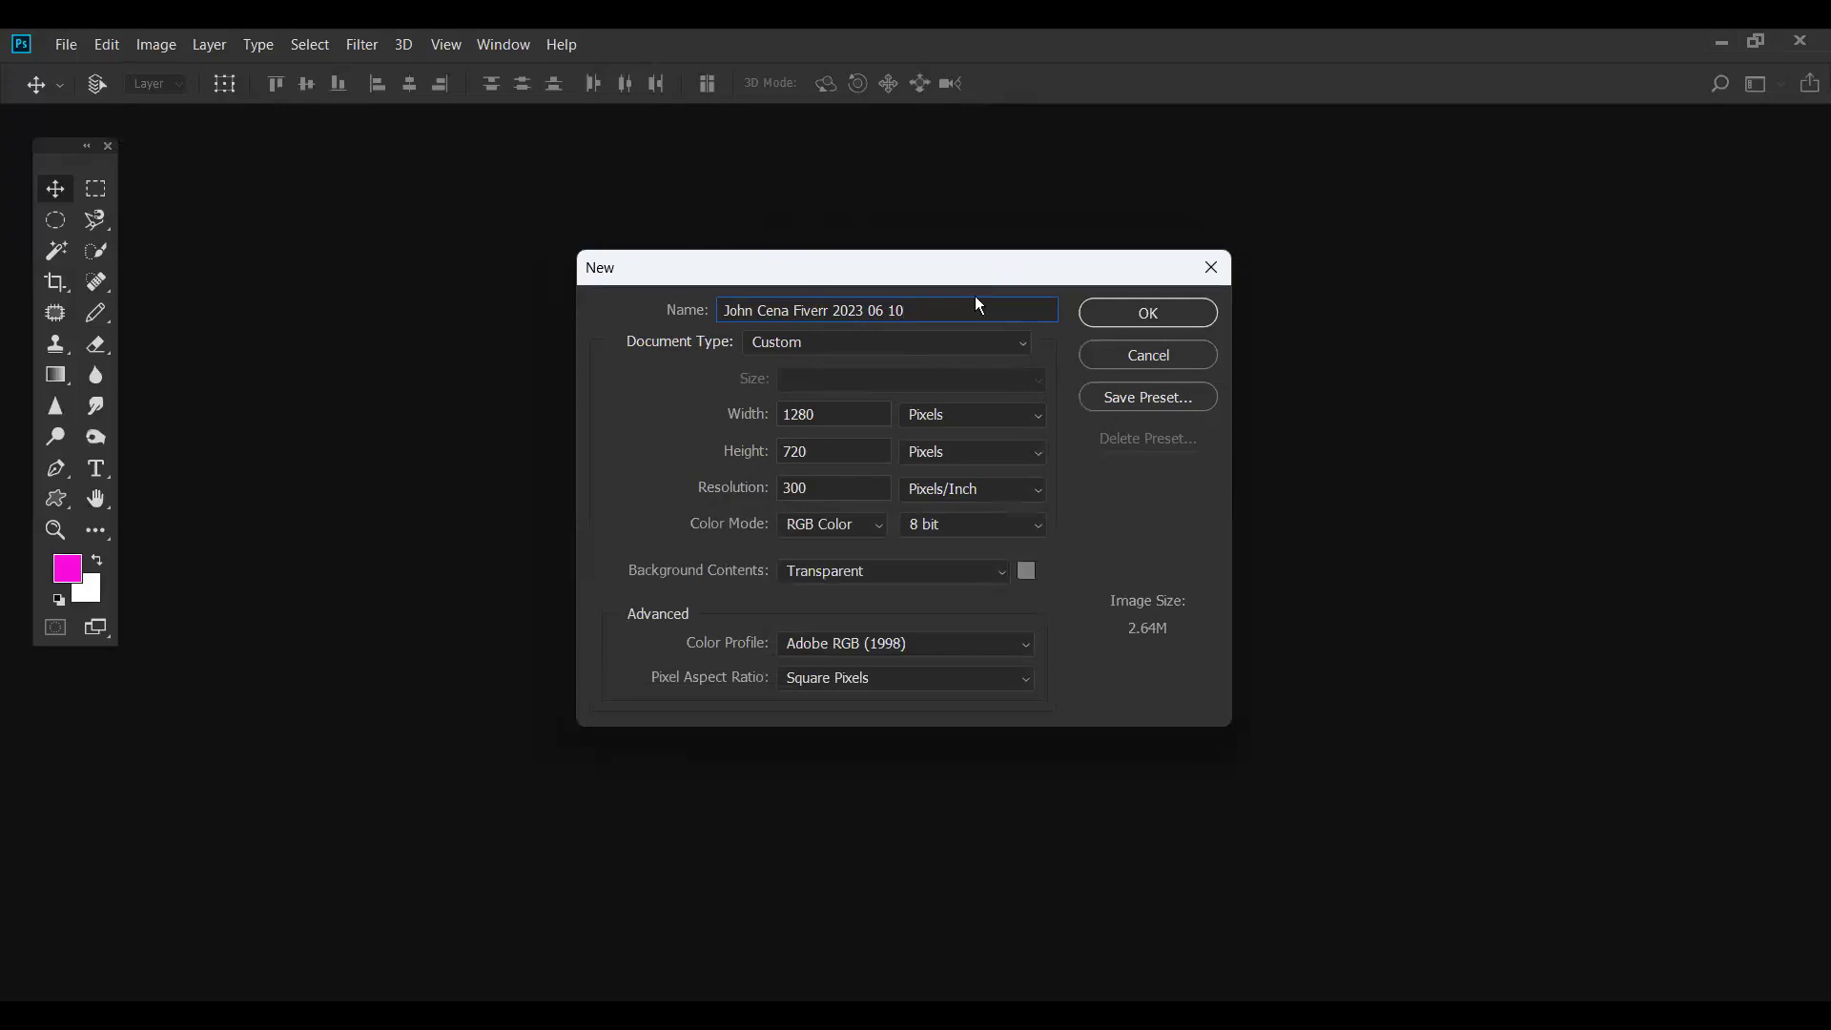
mouse_move(878, 285)
mouse_down()
mouse_move(844, 268)
mouse_move(865, 284)
mouse_up()
drag(703, 299, 903, 299)
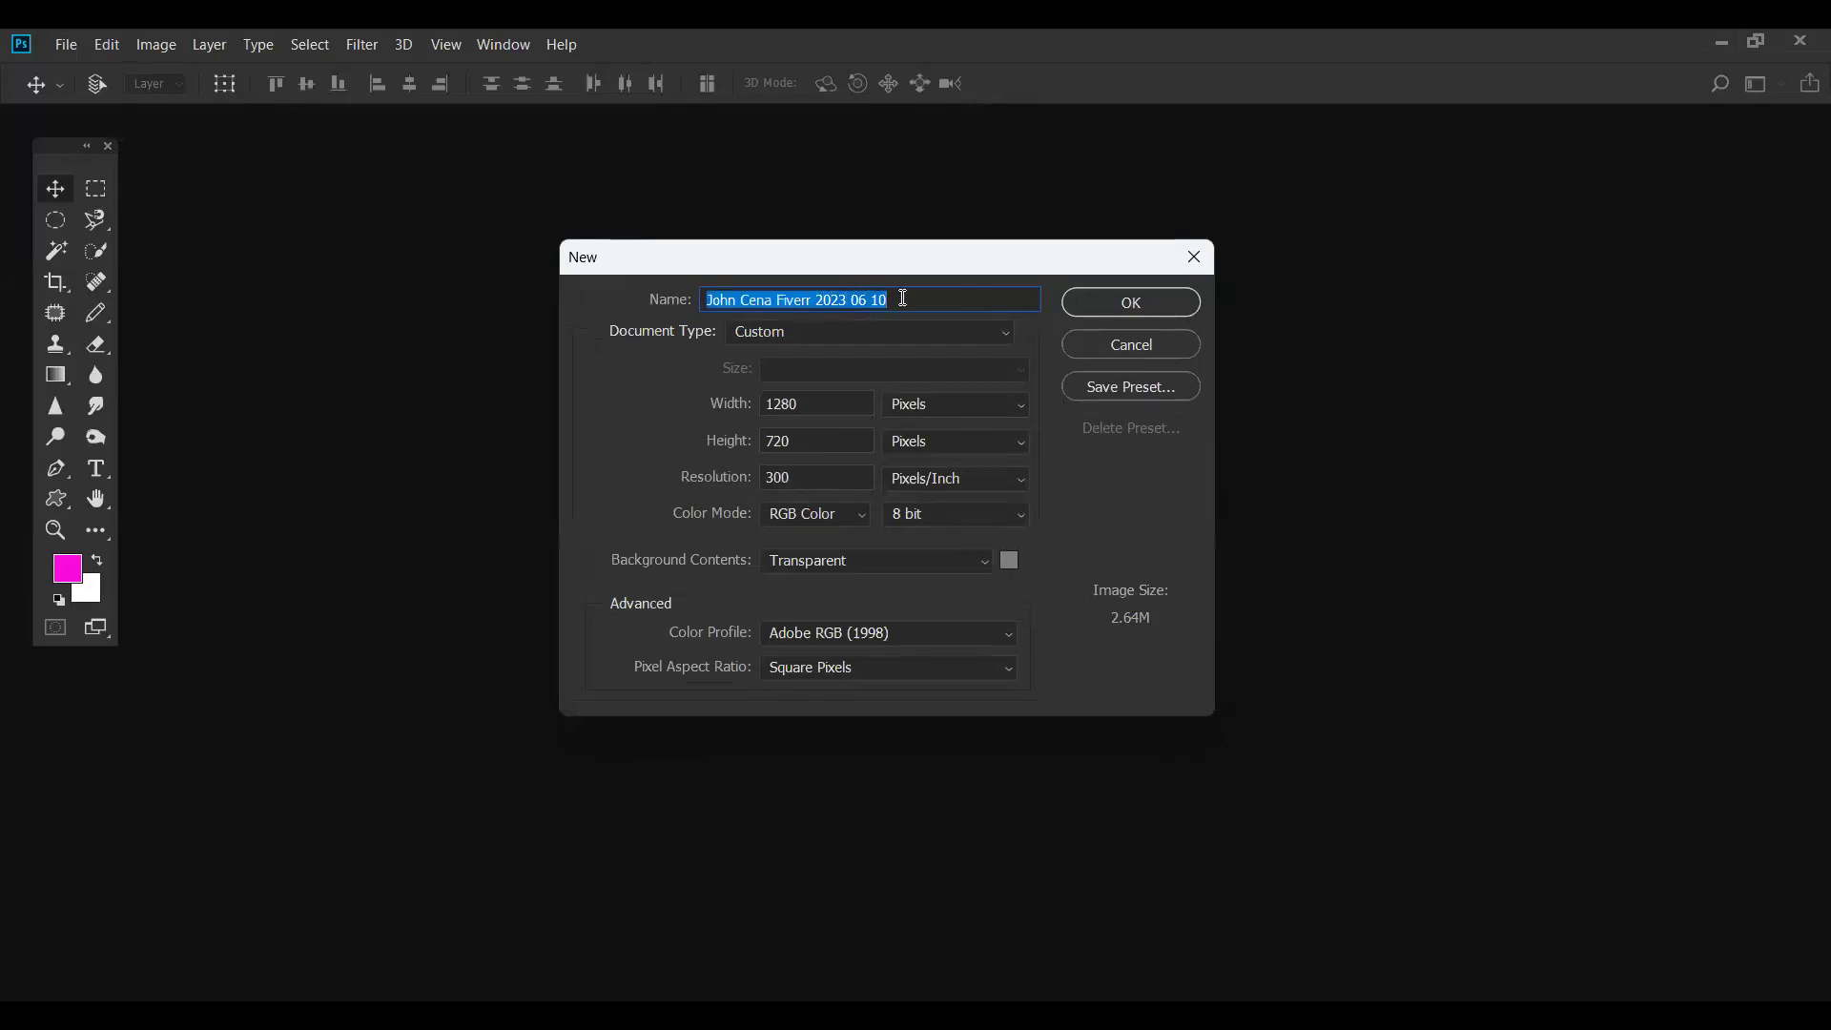
click(903, 299)
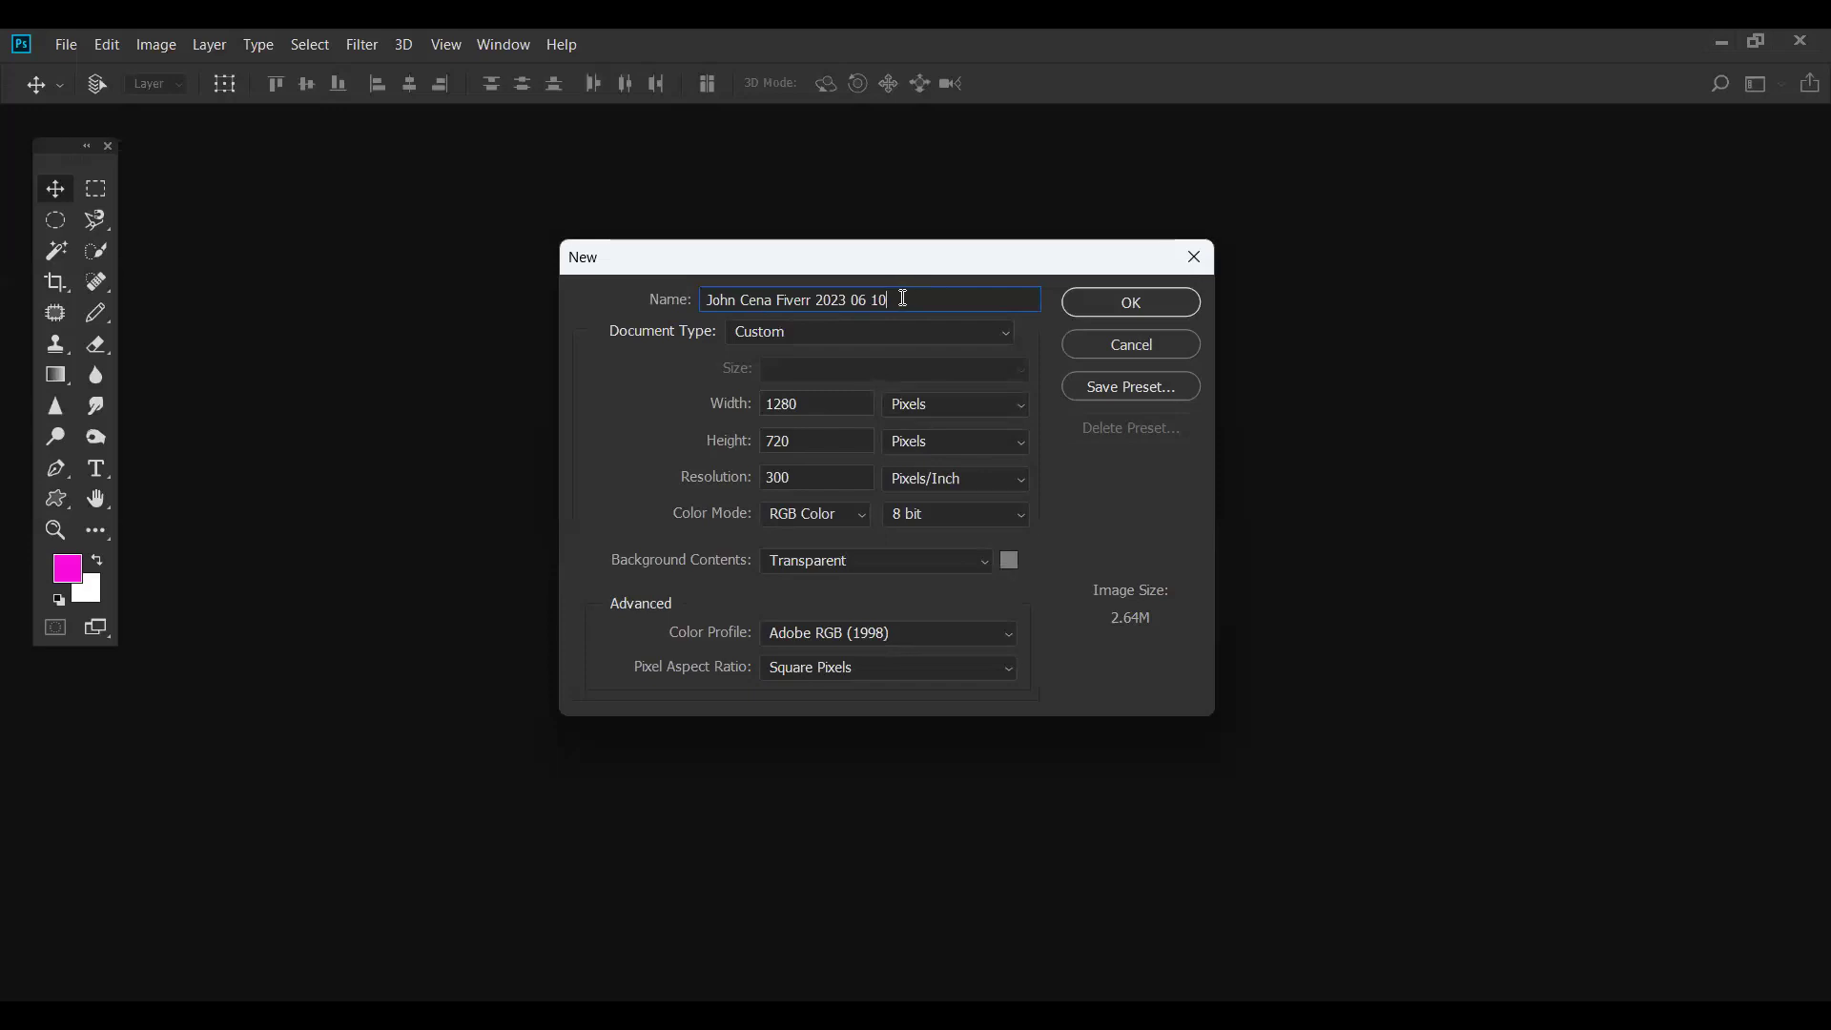
drag(713, 299, 906, 298)
click(907, 298)
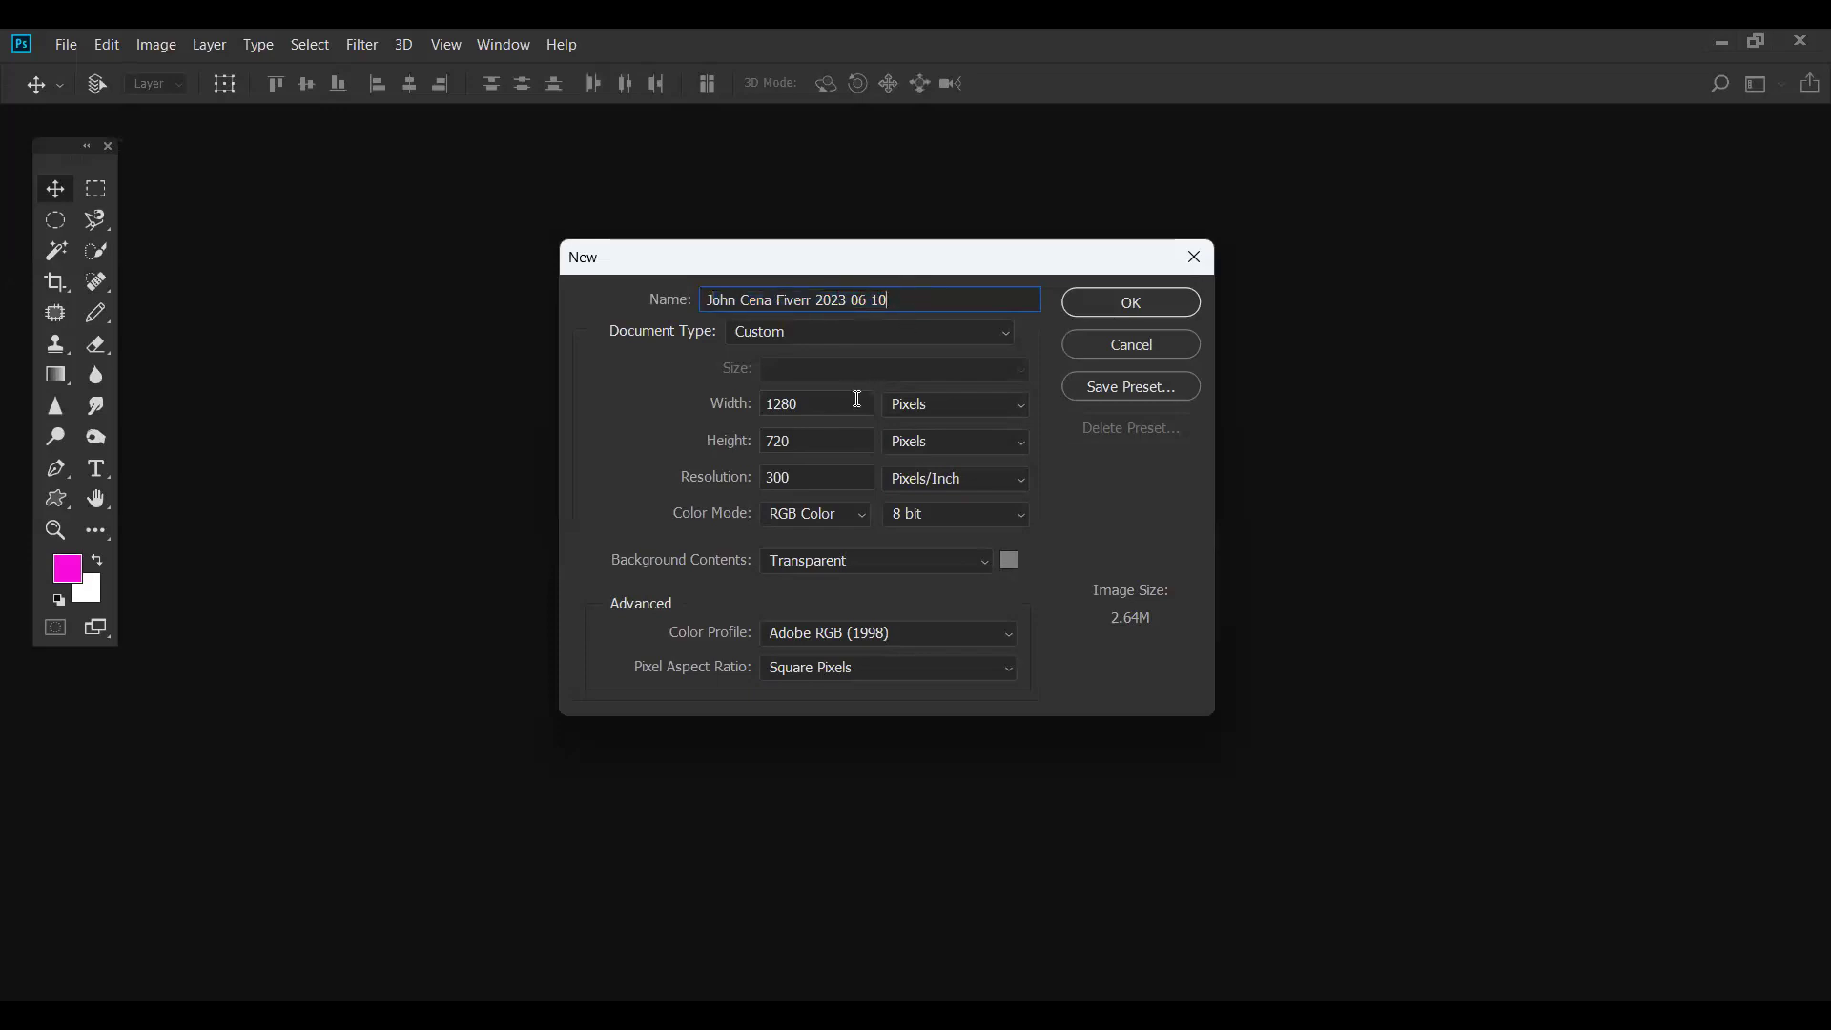
- Switch the new document's units to inches and set its width to 20 and height to 10
click(951, 416)
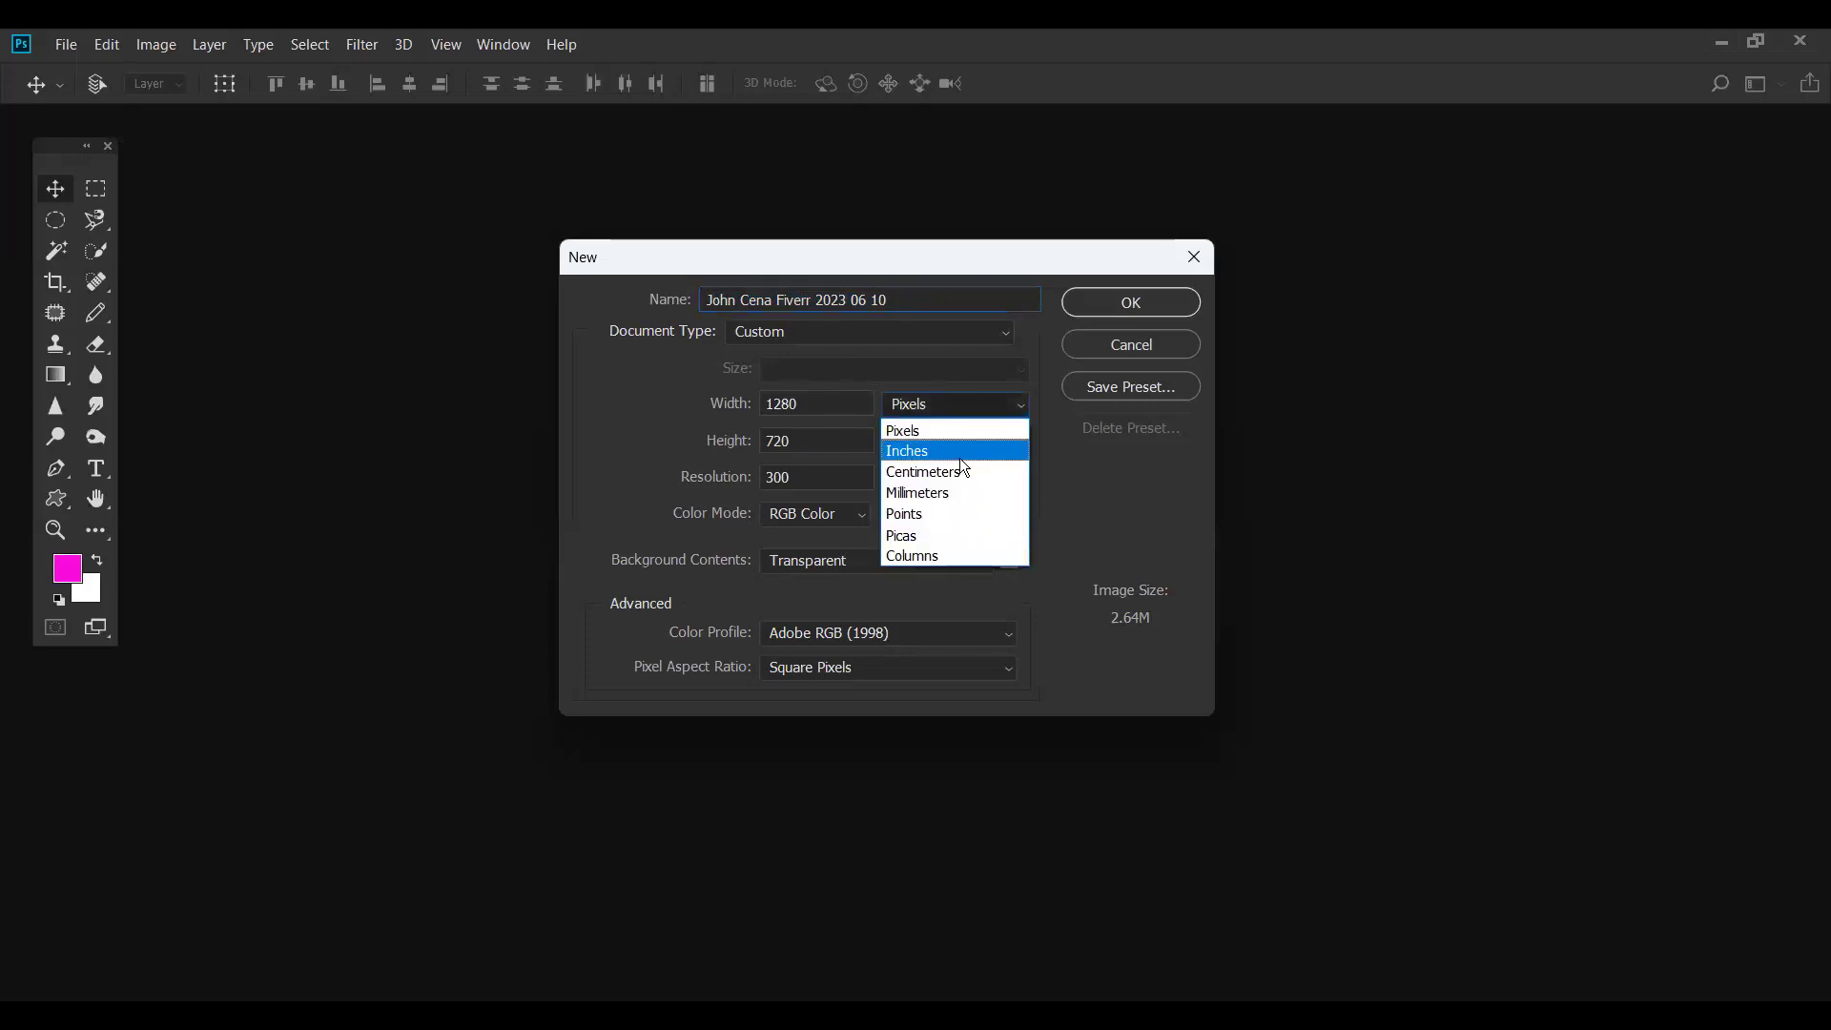
click(959, 458)
click(945, 408)
click(959, 458)
drag(766, 405, 837, 404)
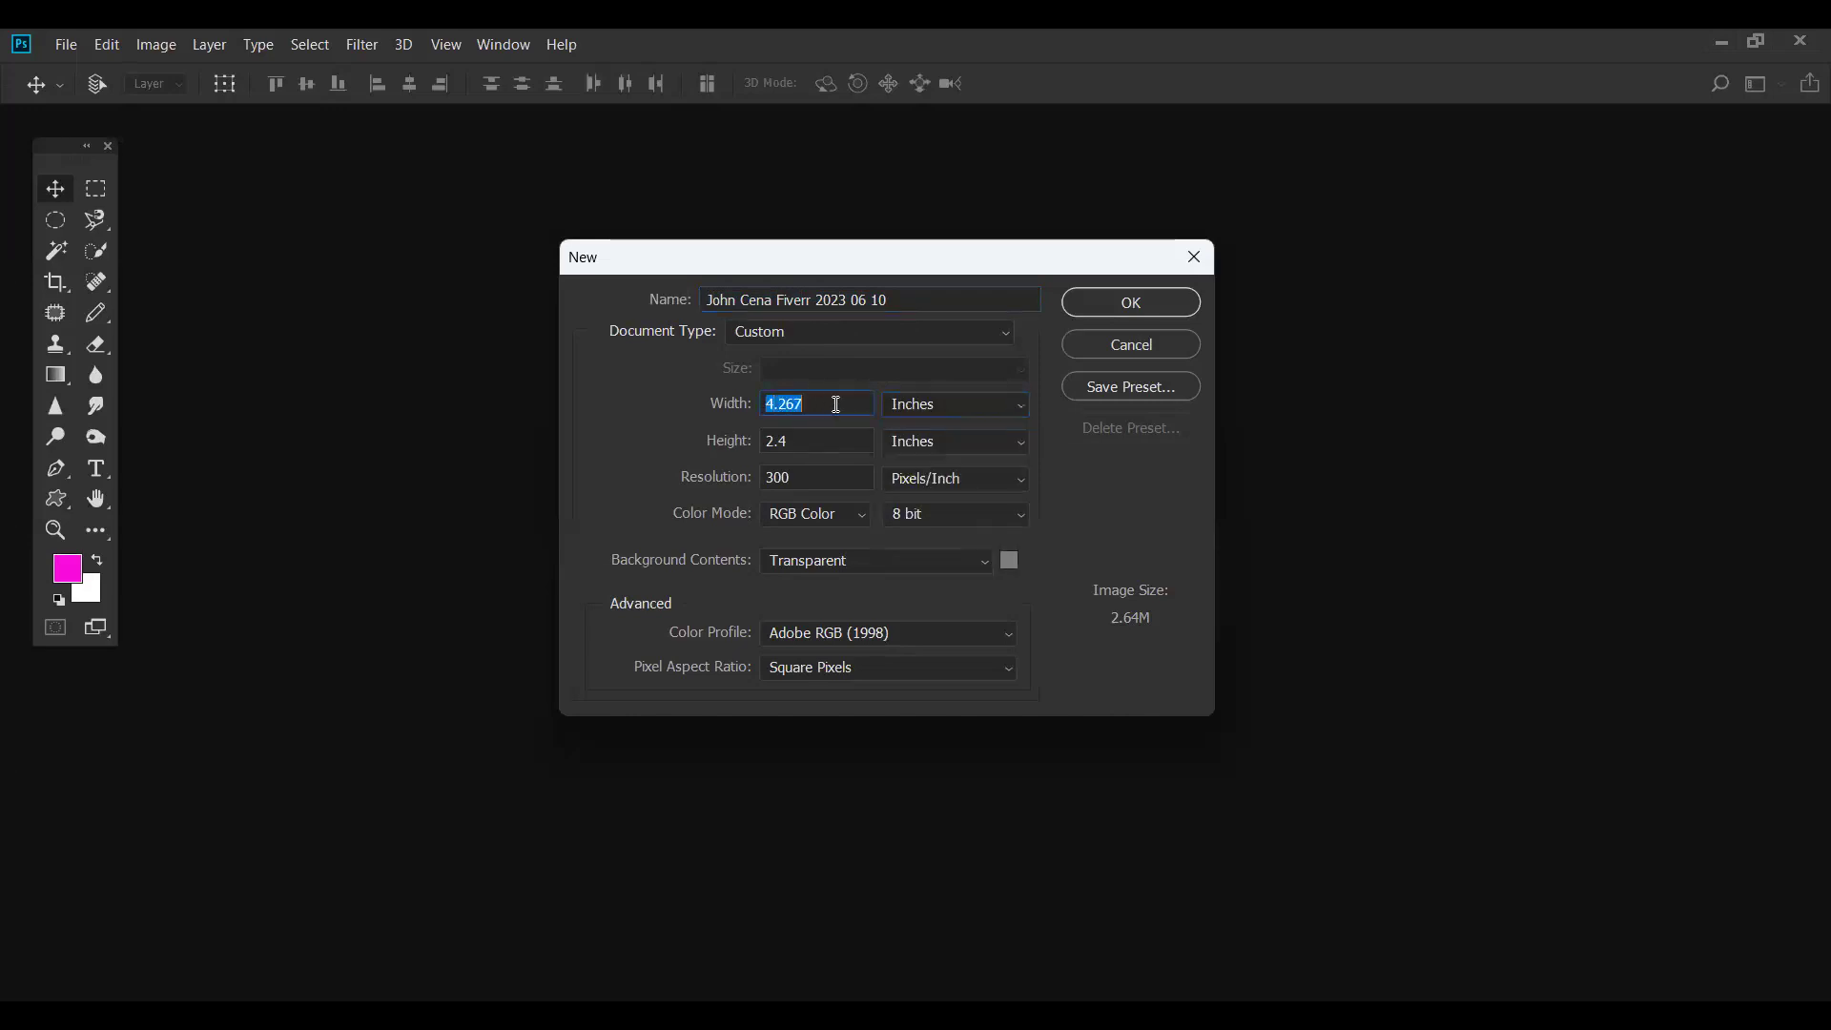
text(20)
drag(766, 441, 802, 442)
text(10)
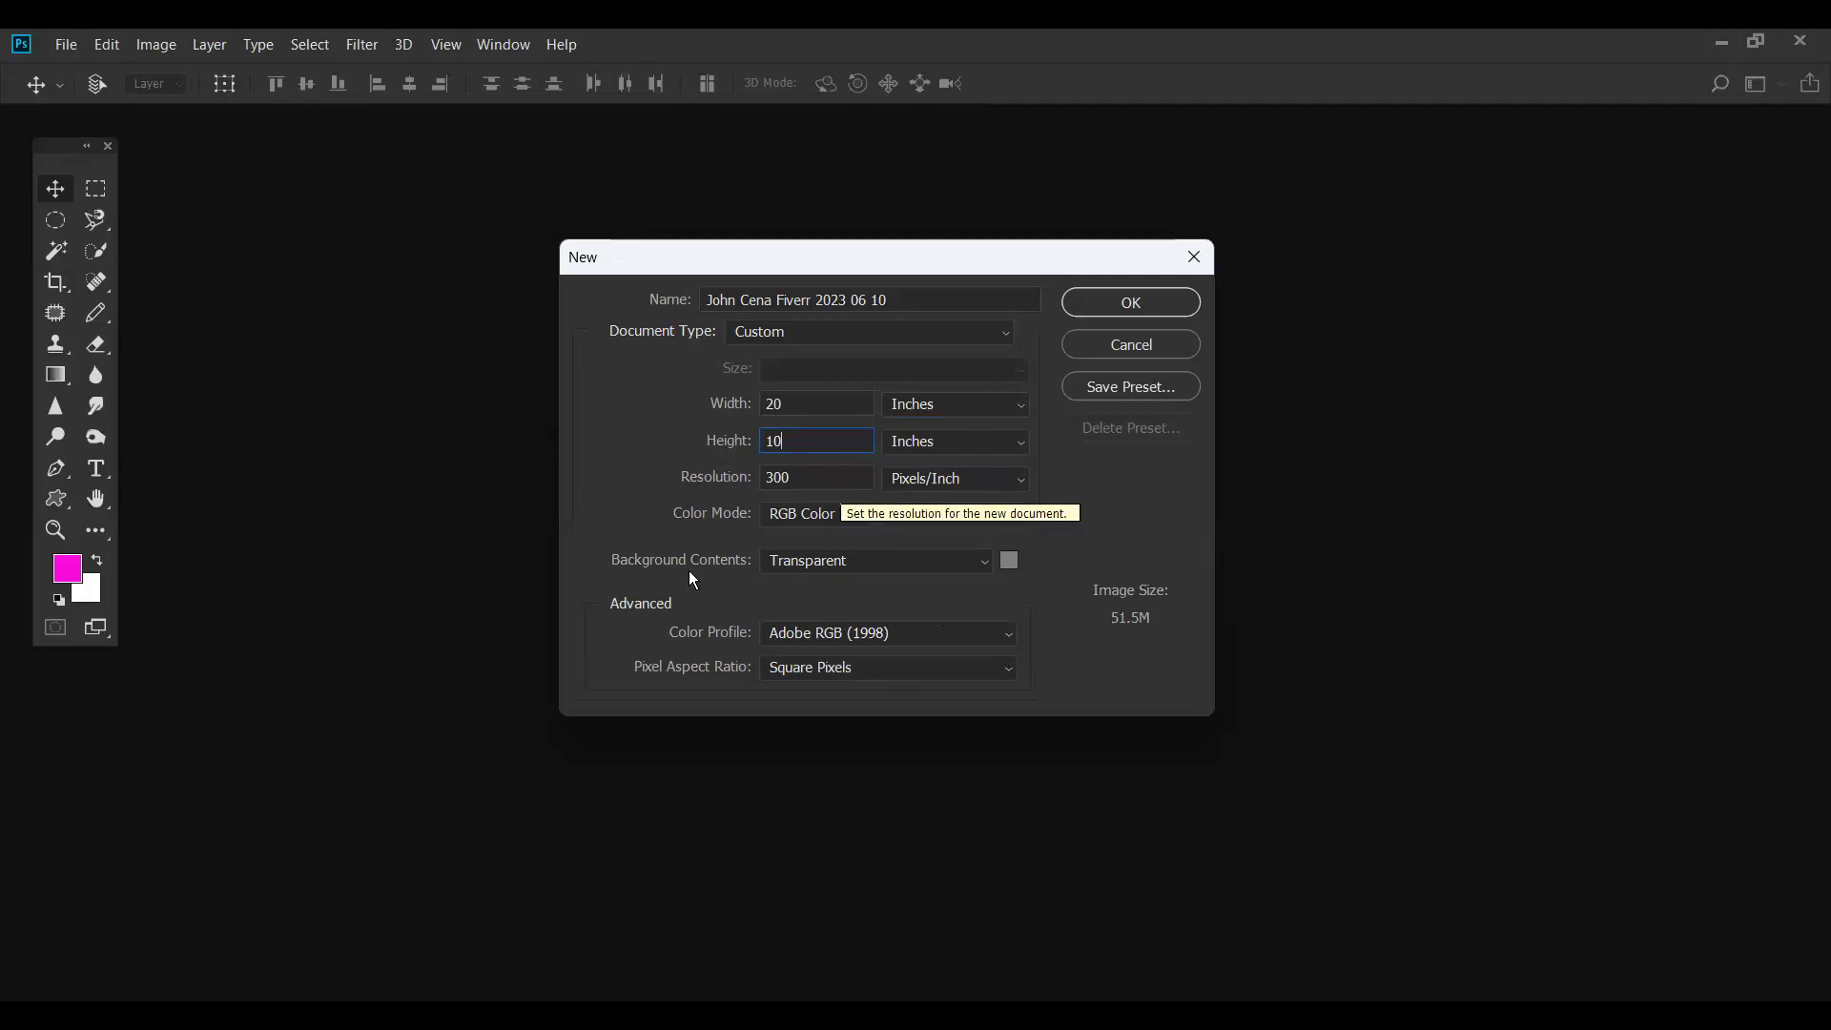
- Set the background contents to White and create the document
click(817, 568)
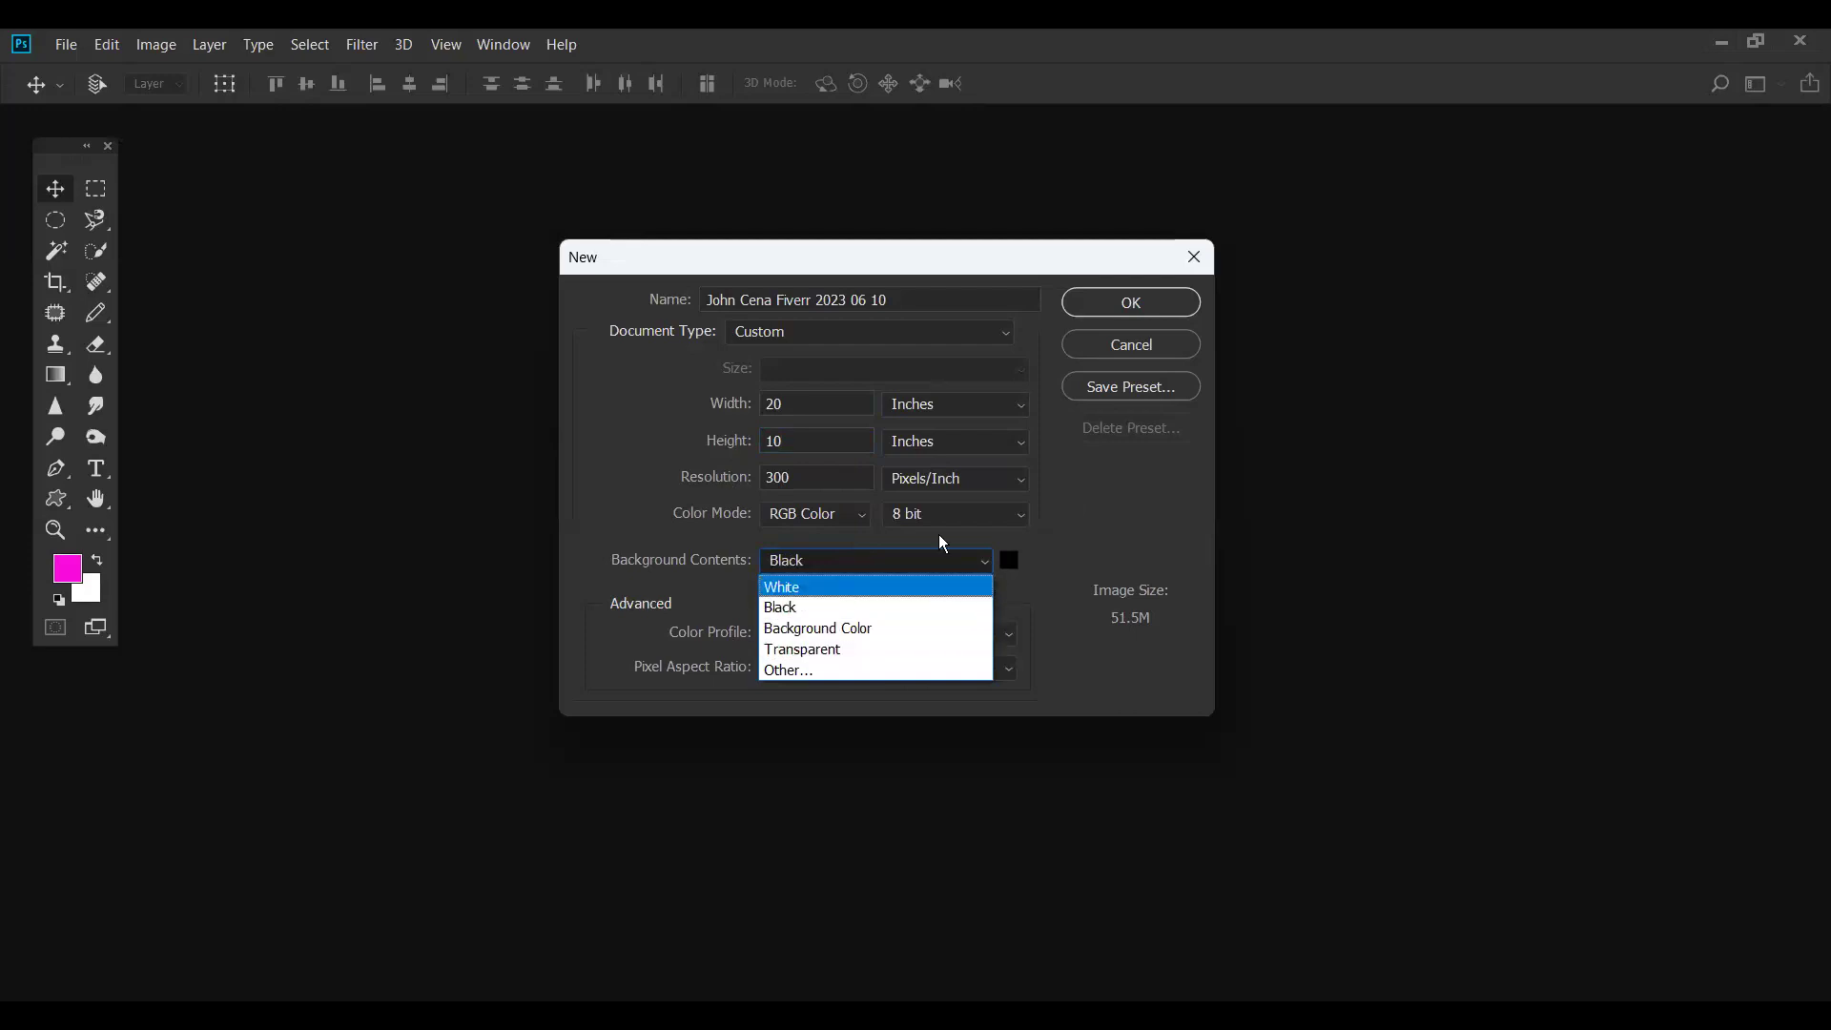
key(Return)
click(1075, 306)
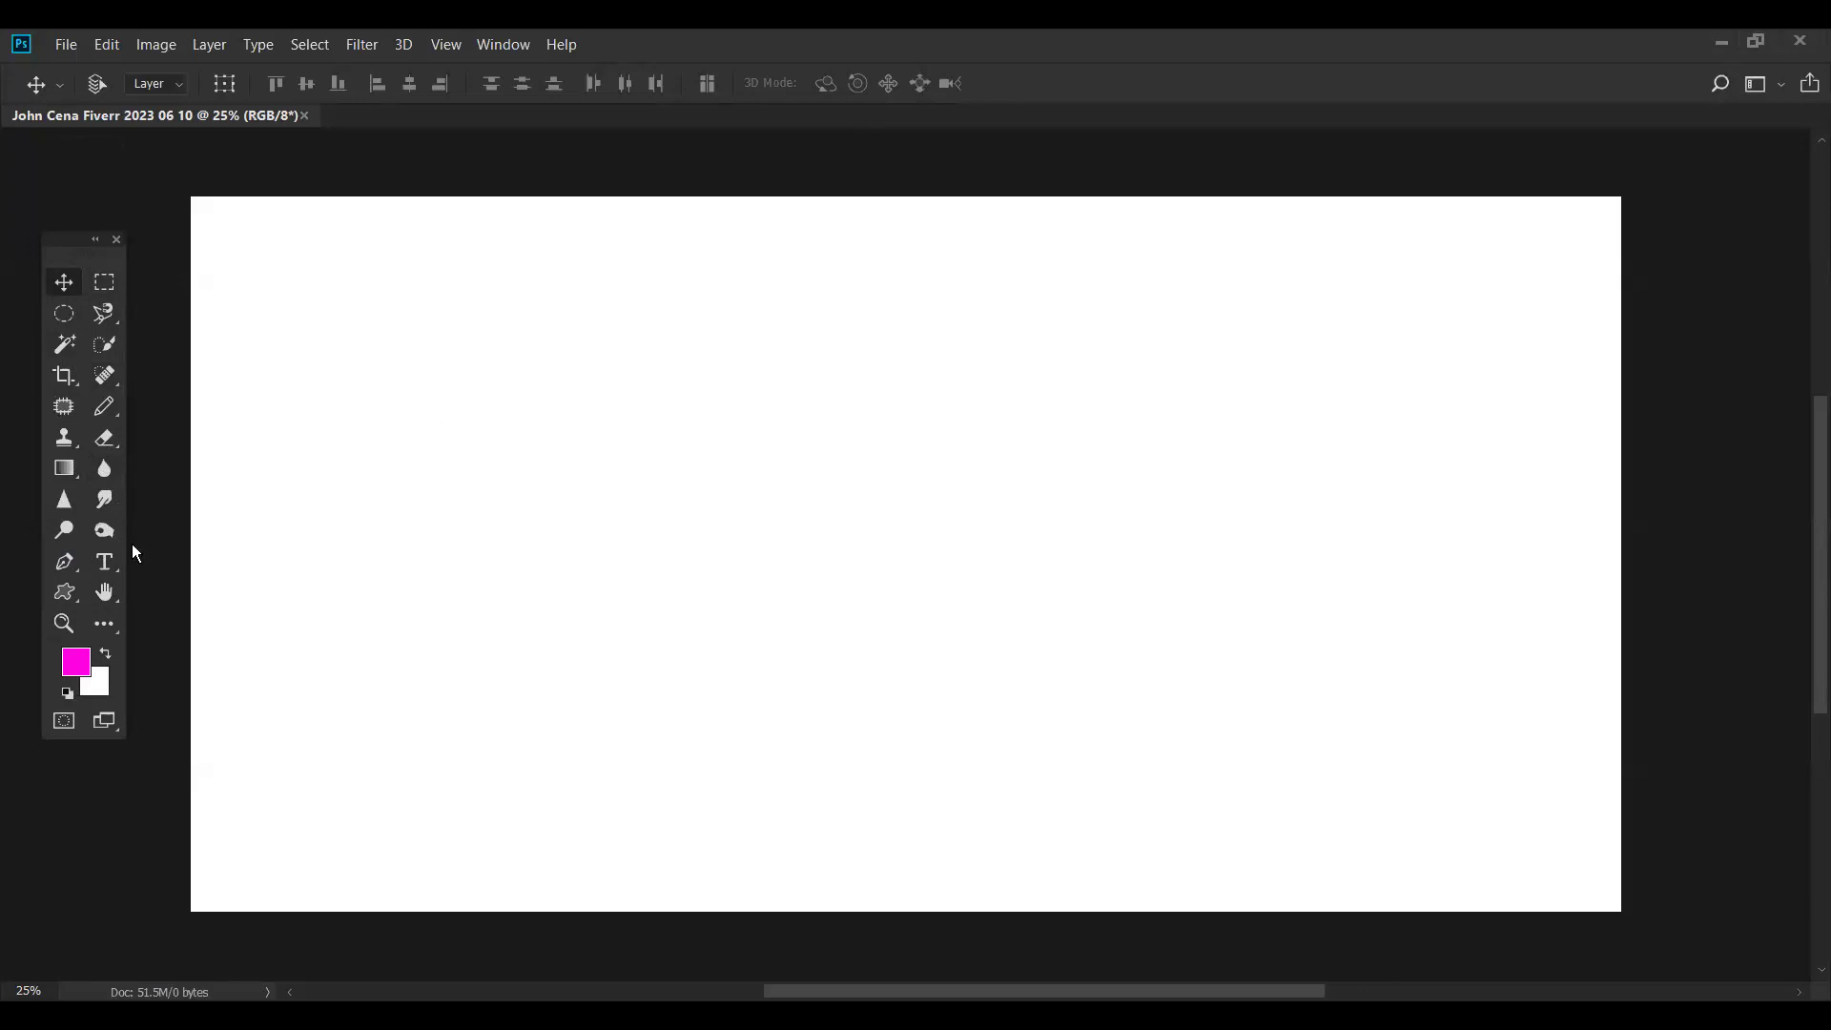
- Draw a magenta rectangle about 1605 × 1034 px in the upper-left part of the canvas with the Rectangle tool
click(67, 593)
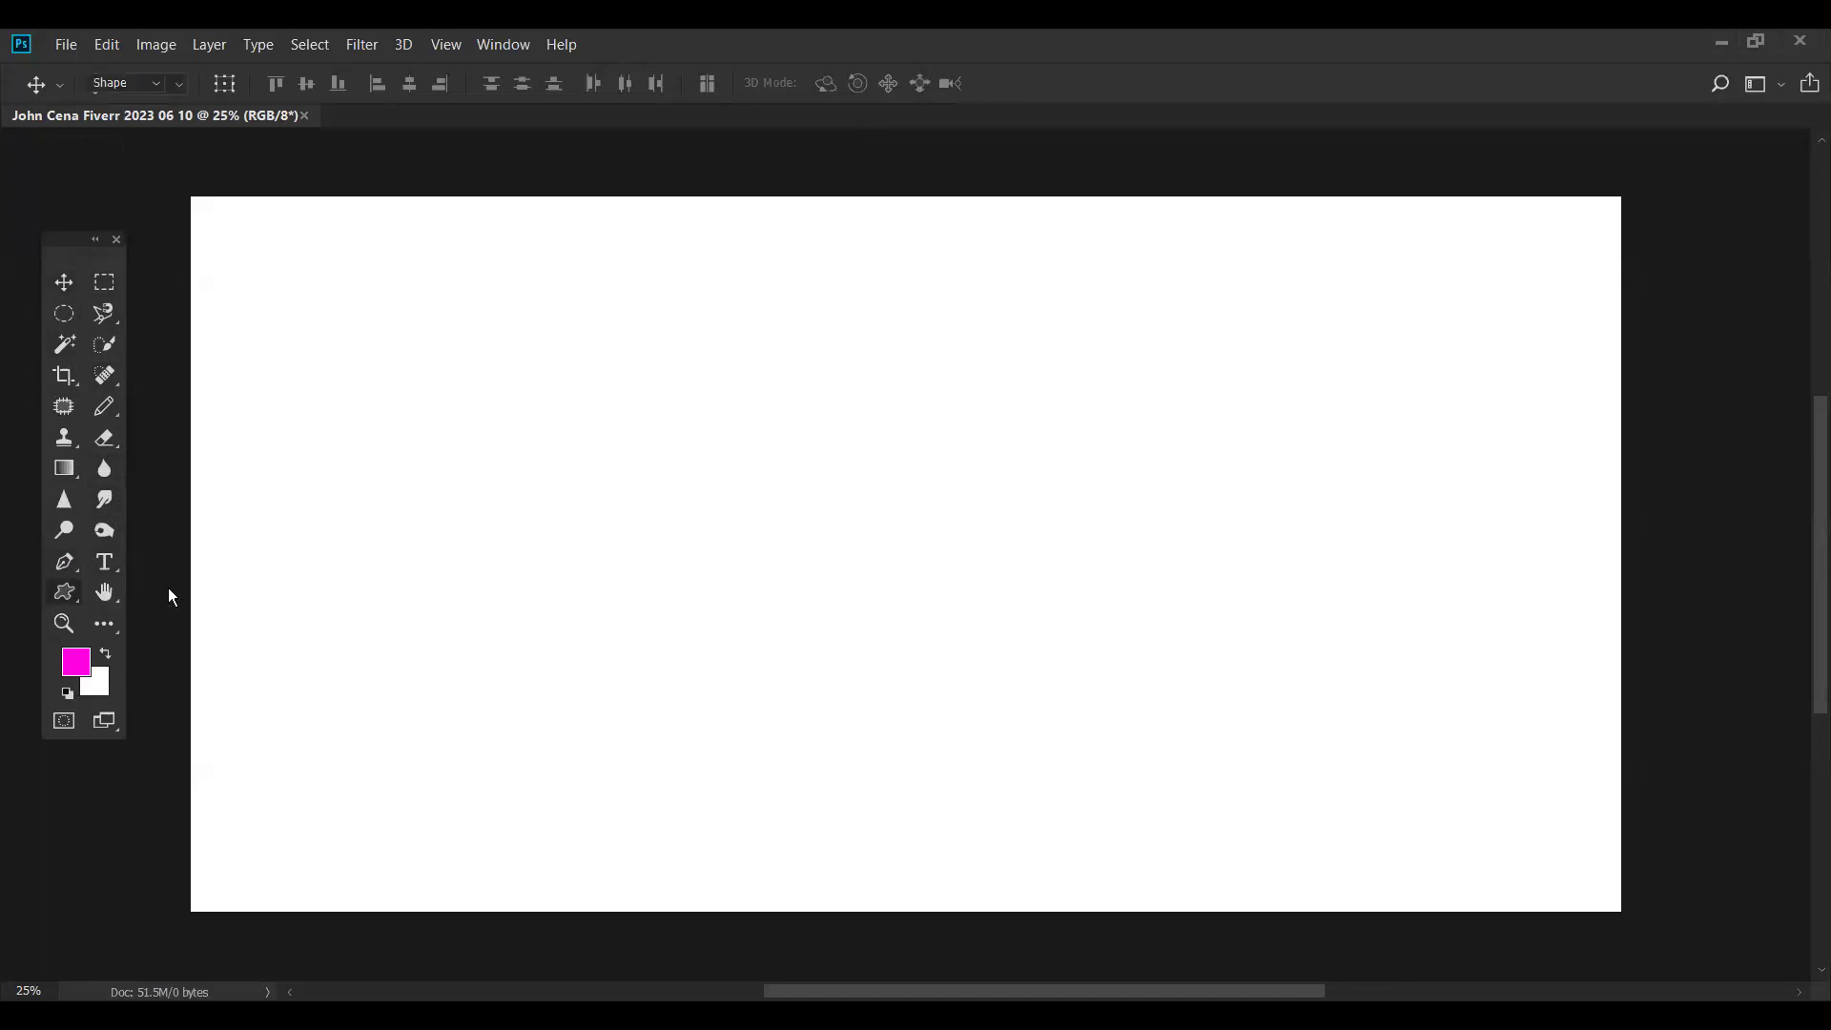
key(shift+u)
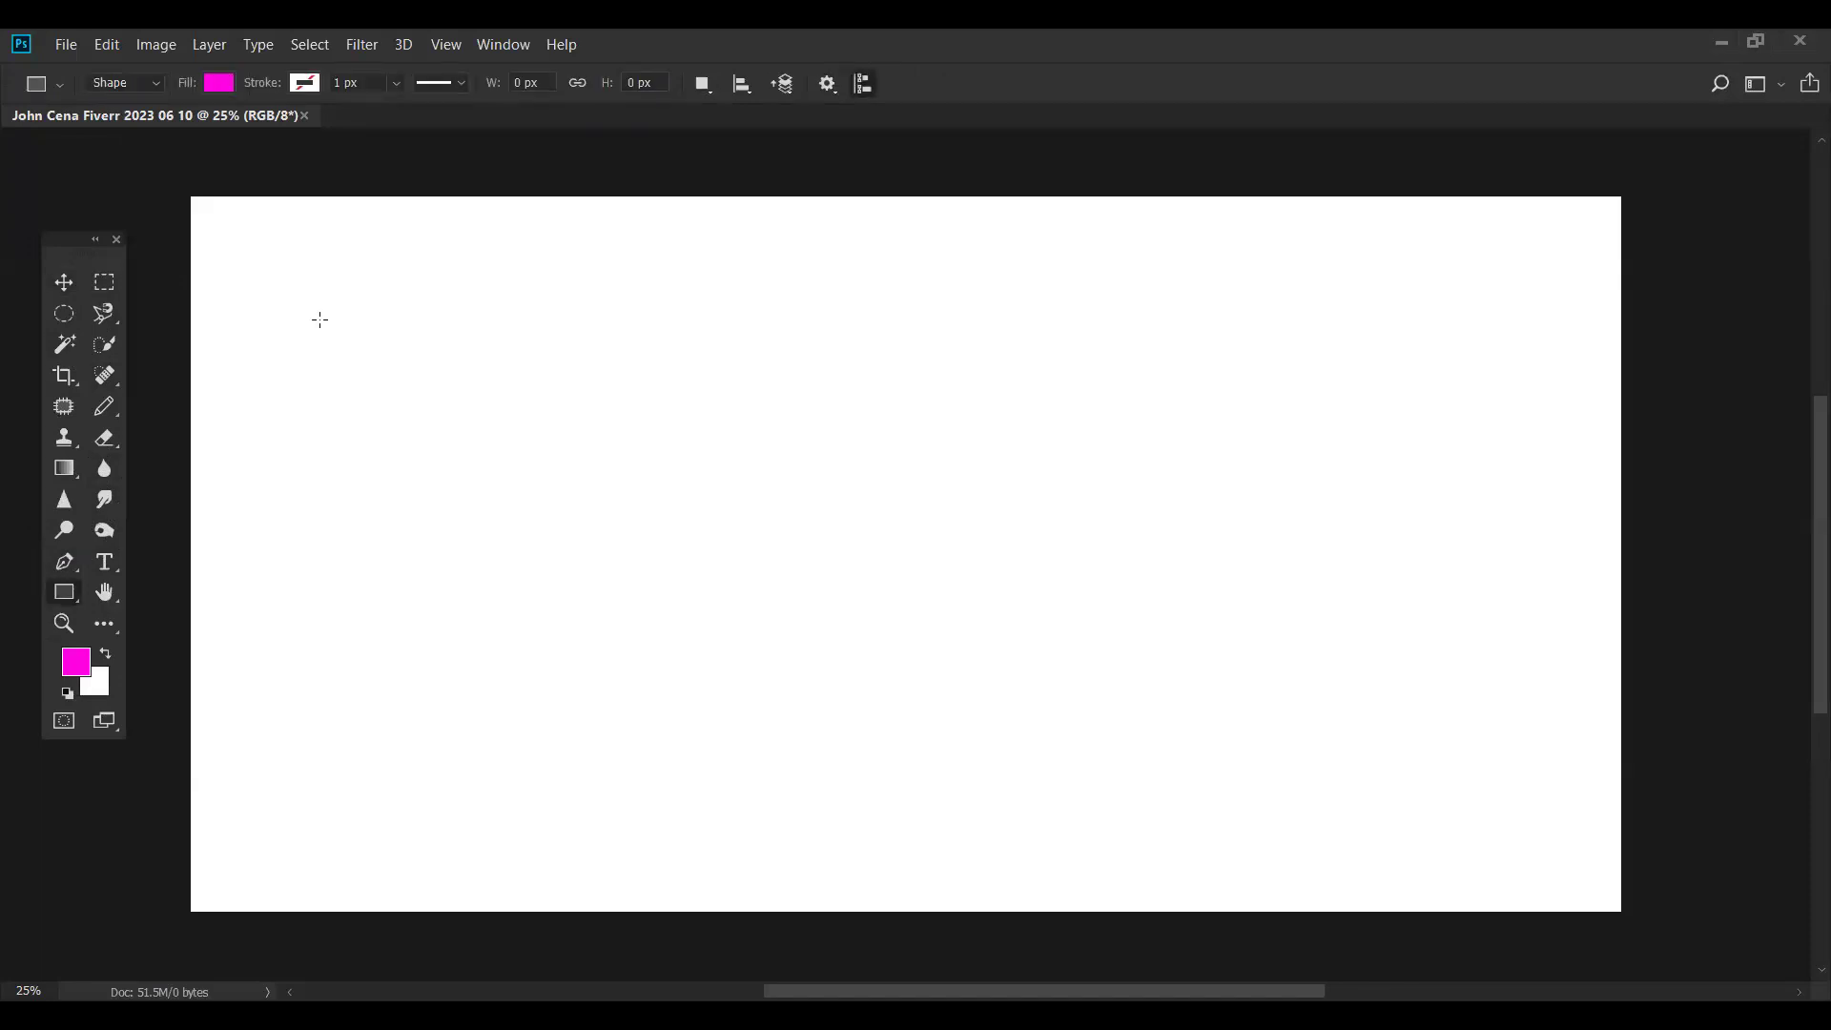
drag(282, 274, 665, 520)
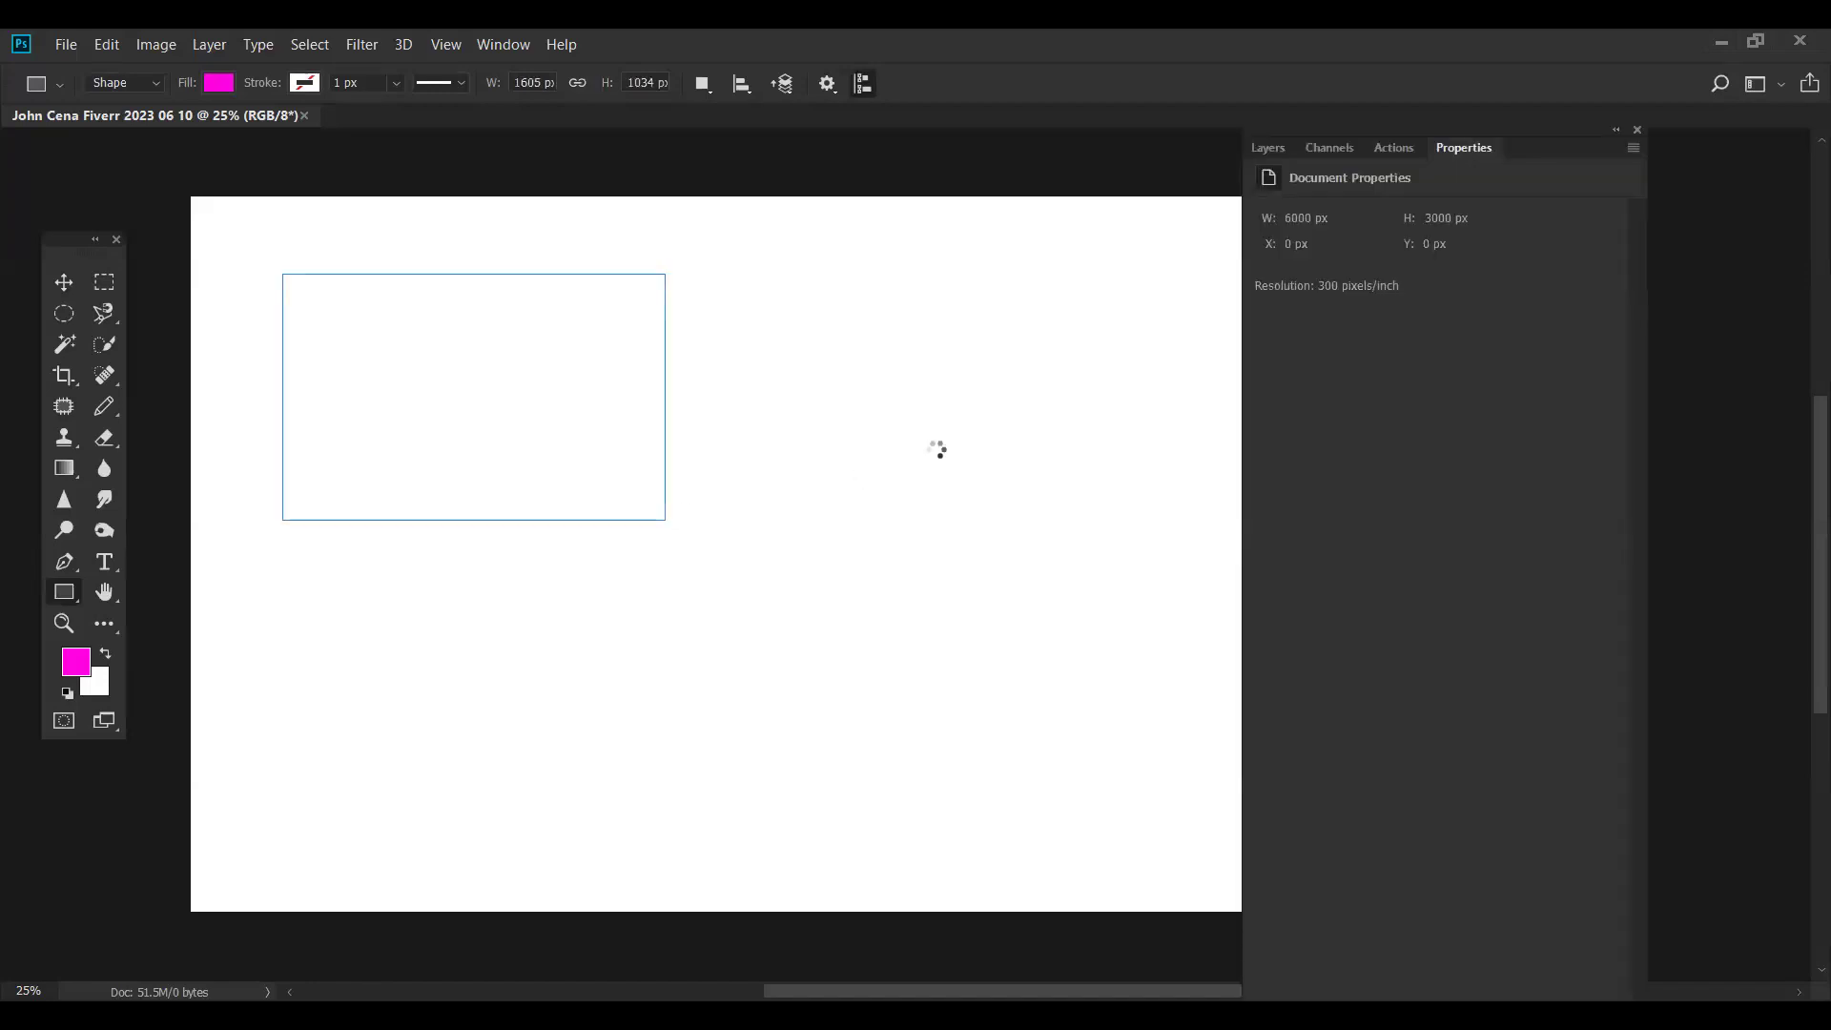
click(1636, 130)
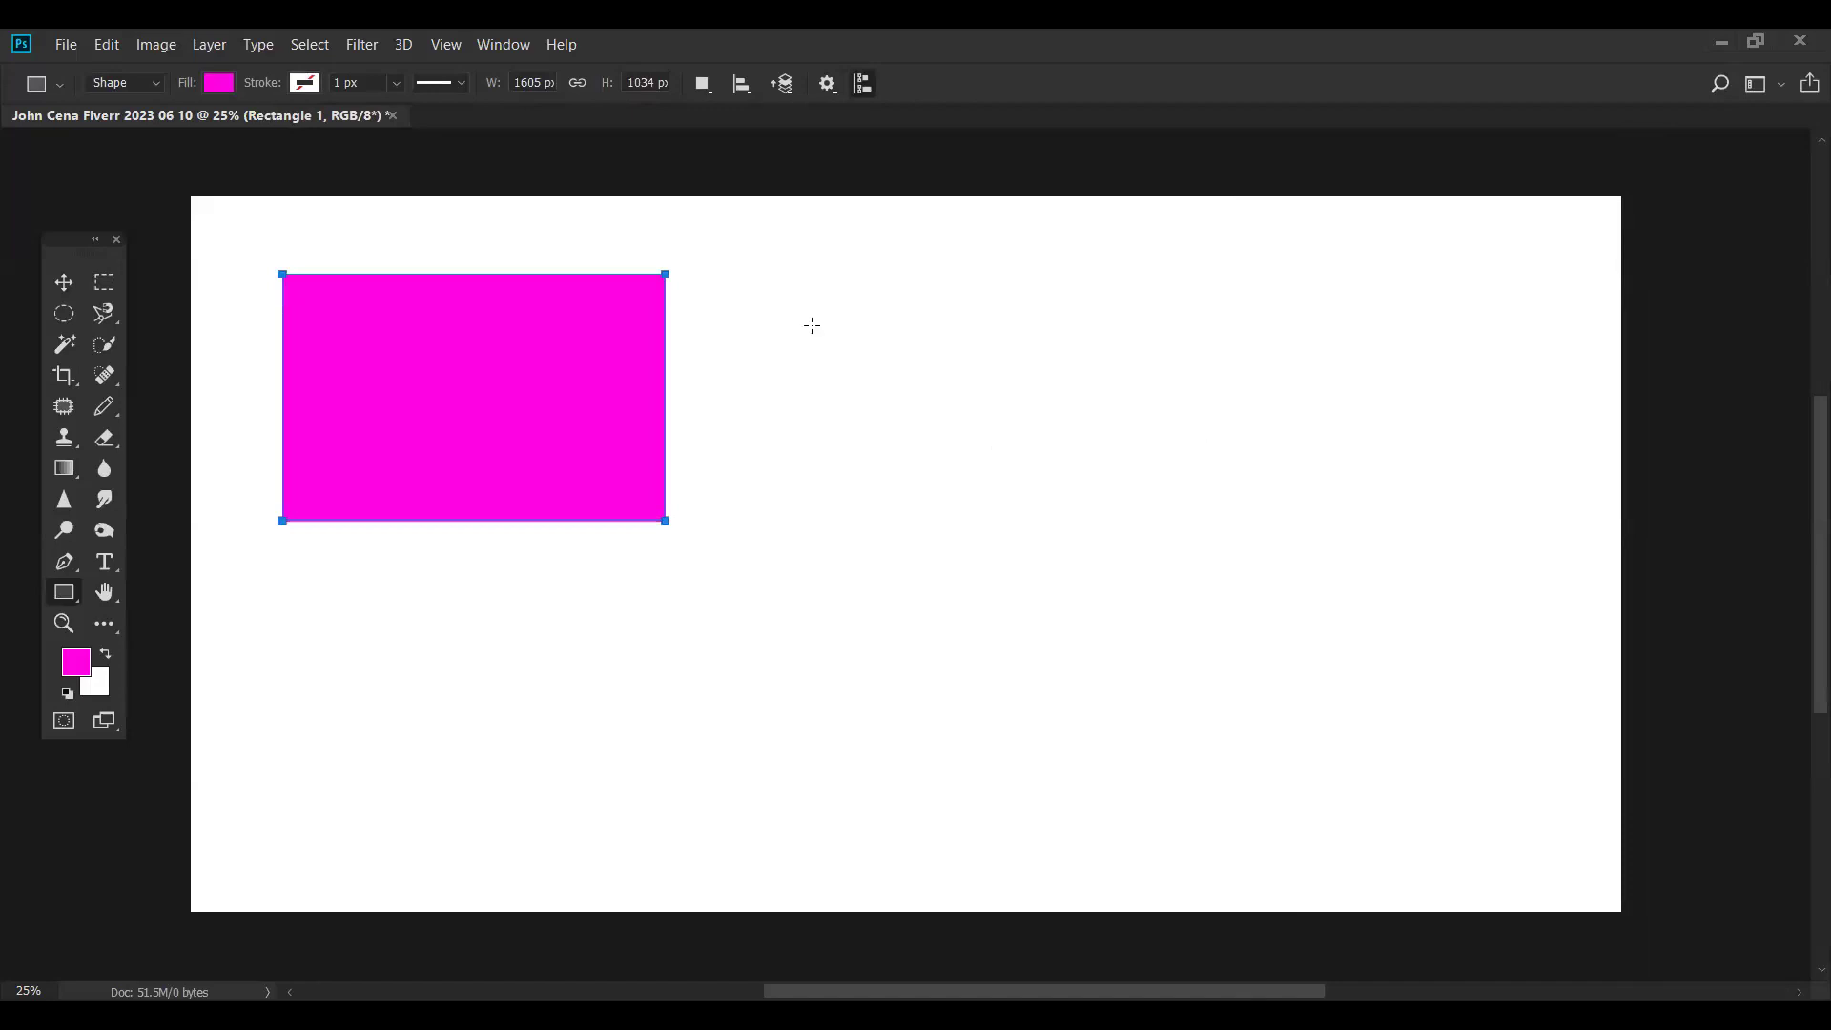
- Draw a magenta rounded rectangle about 1837 × 1090 px with a 10 px radius beside the first rectangle
drag(71, 587, 174, 618)
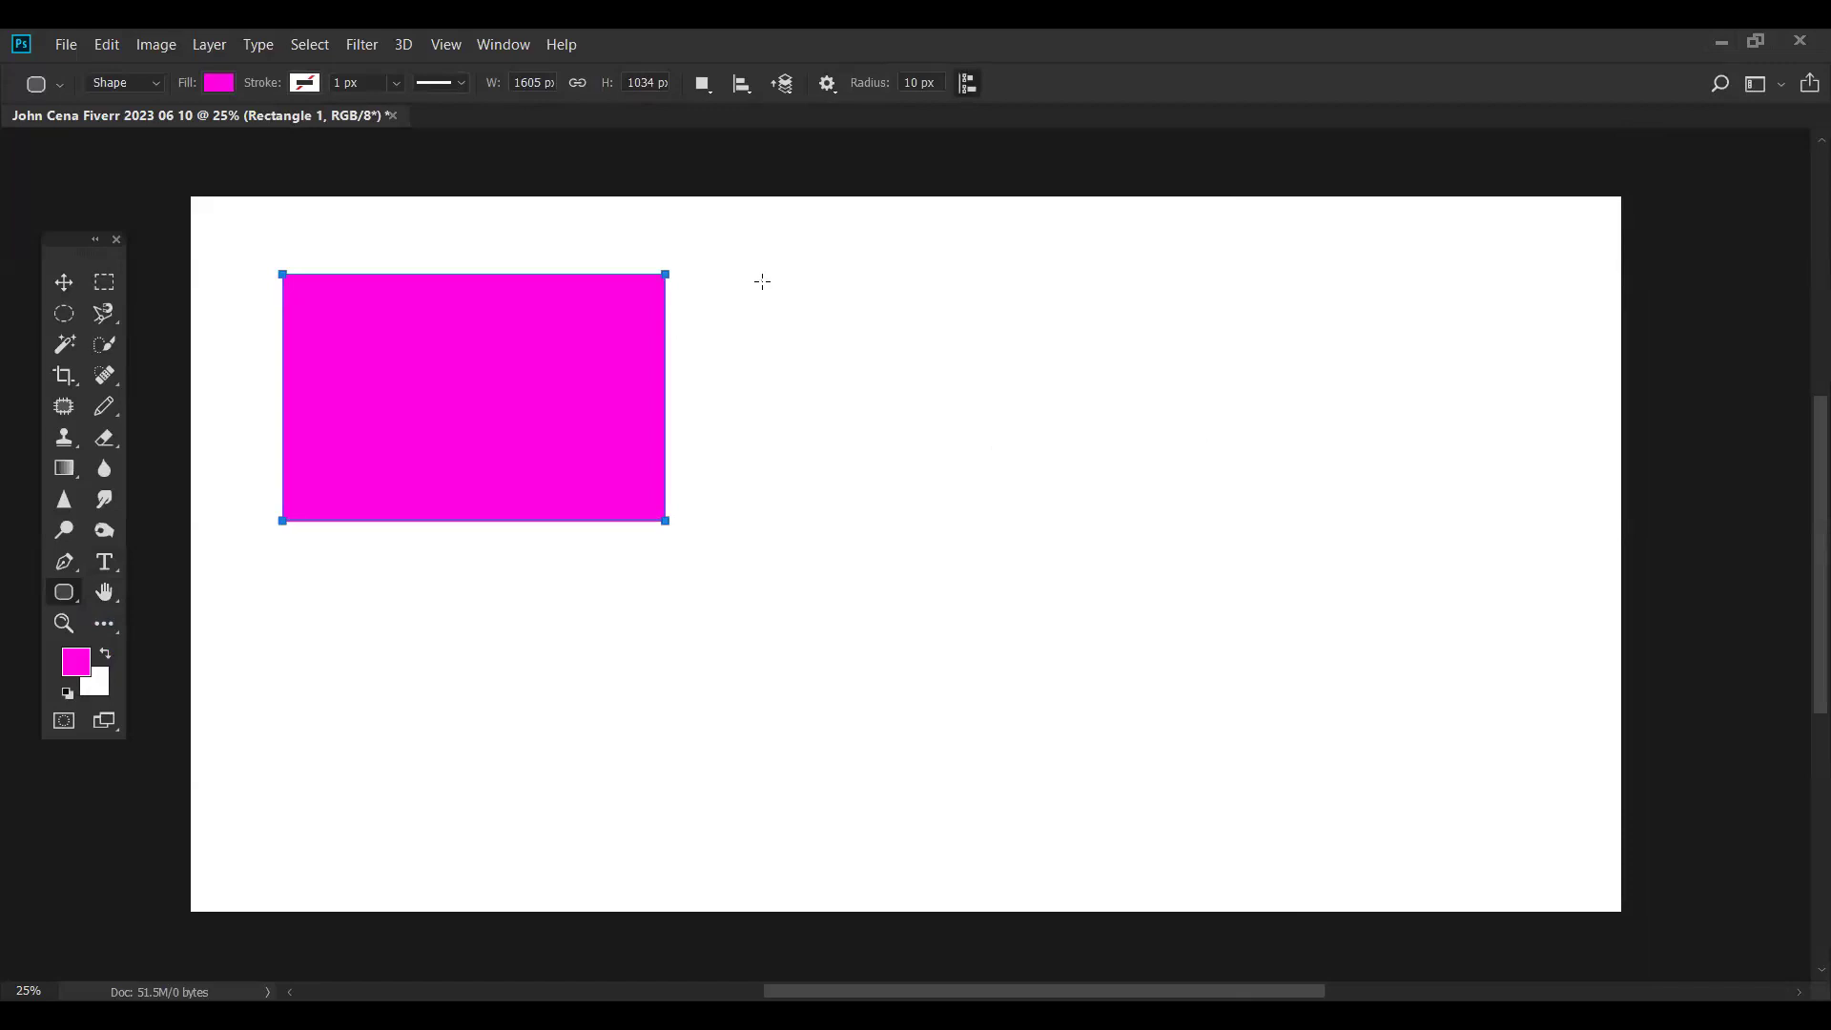
drag(1180, 543, 1198, 539)
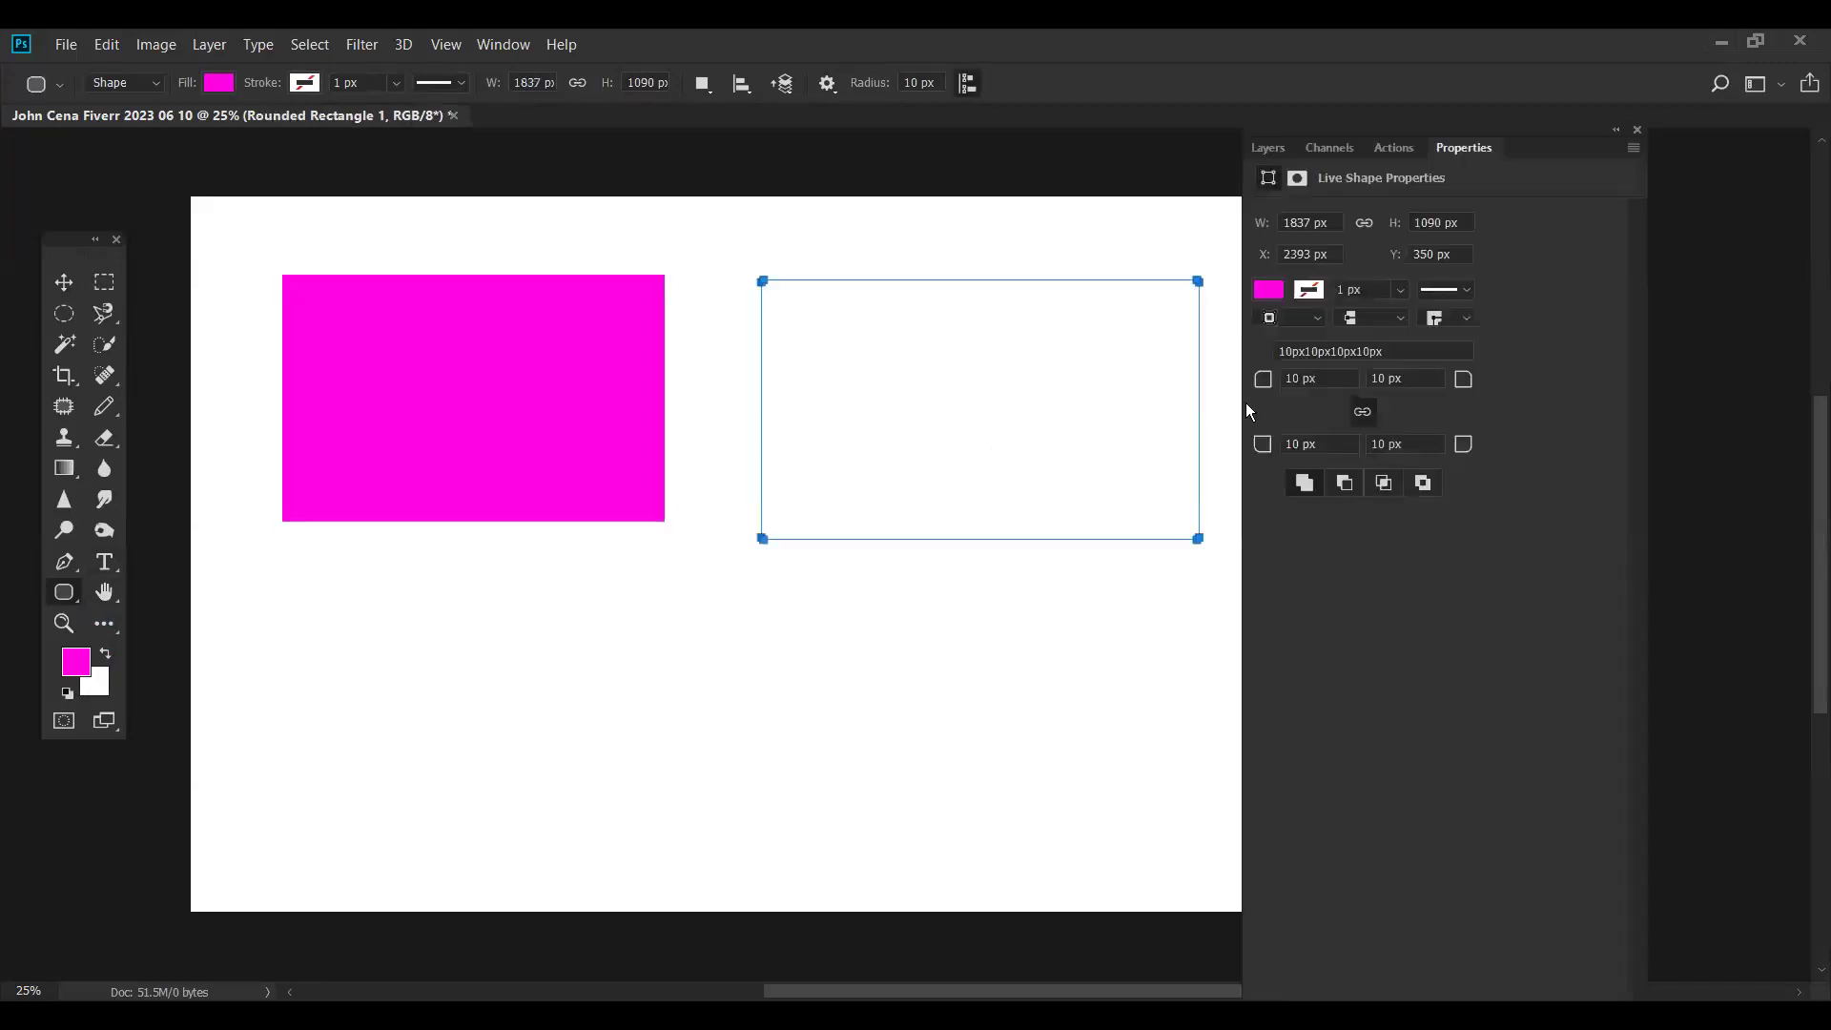
click(1637, 130)
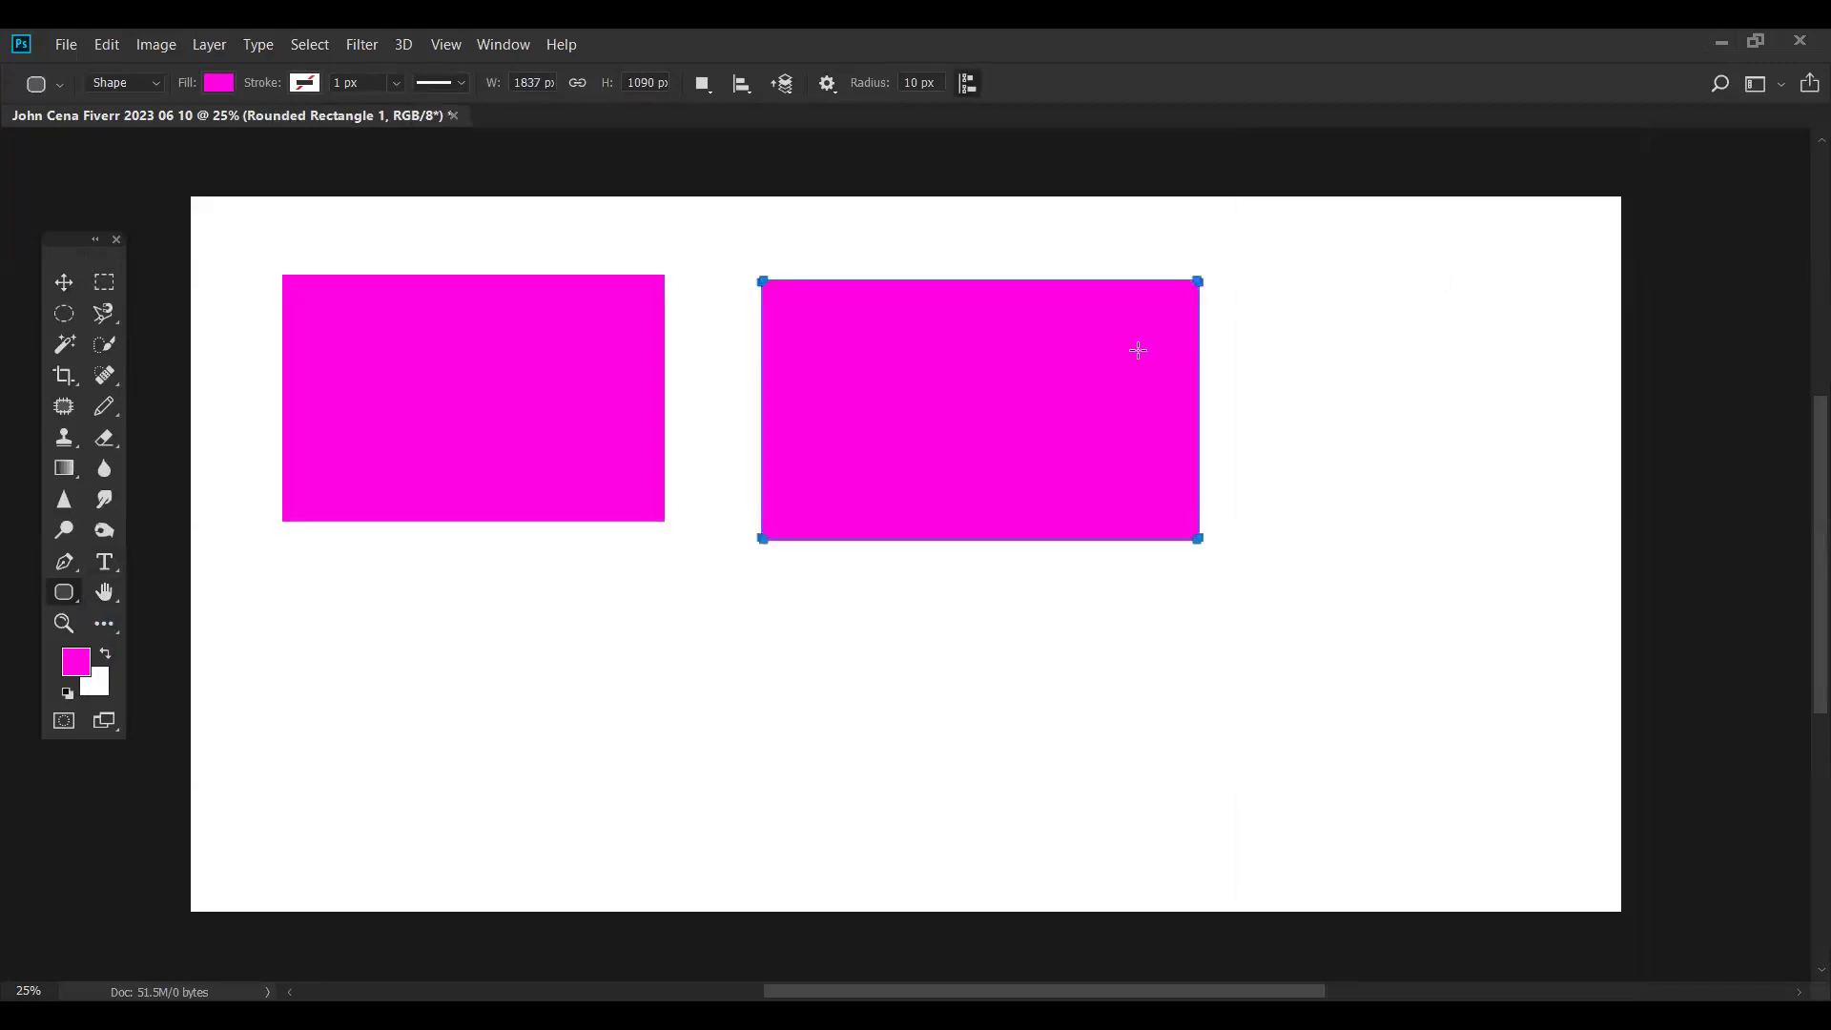
- Draw a nearly circular magenta ellipse about 1140 × 1114 px to the right of the rounded rectangle
right_click(59, 598)
click(143, 627)
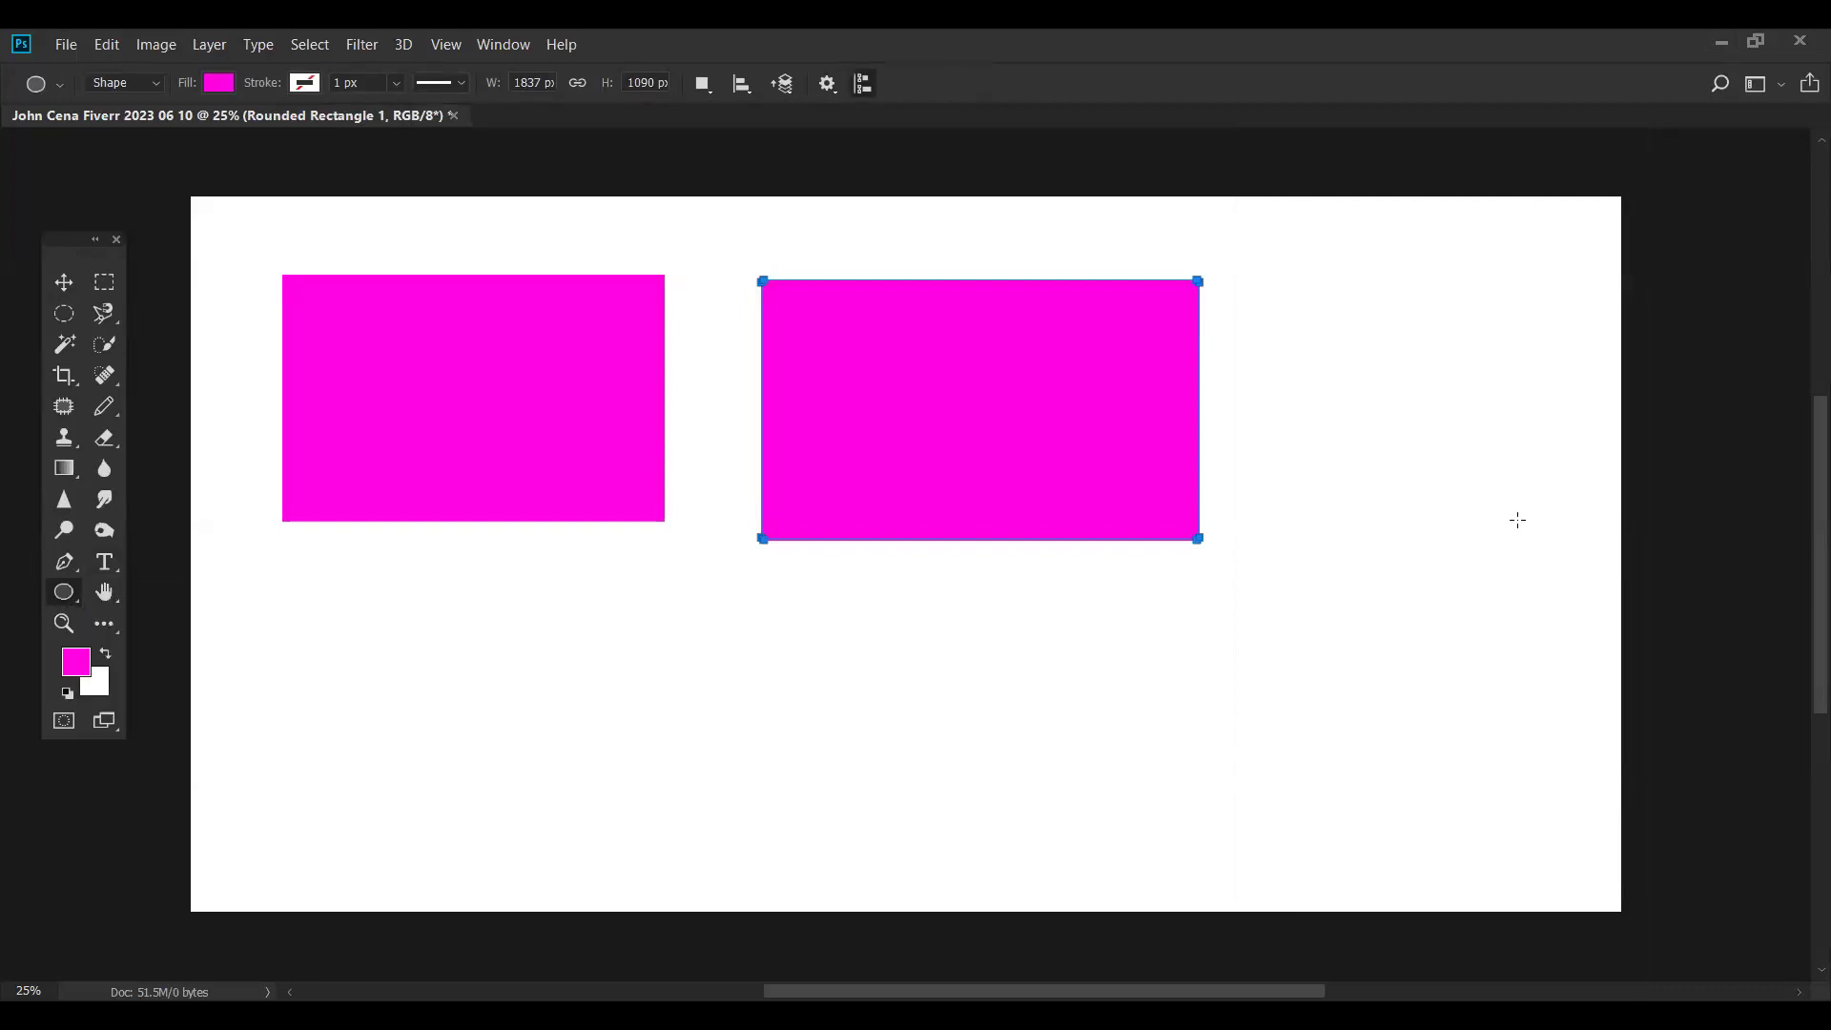
mouse_move(1634, 427)
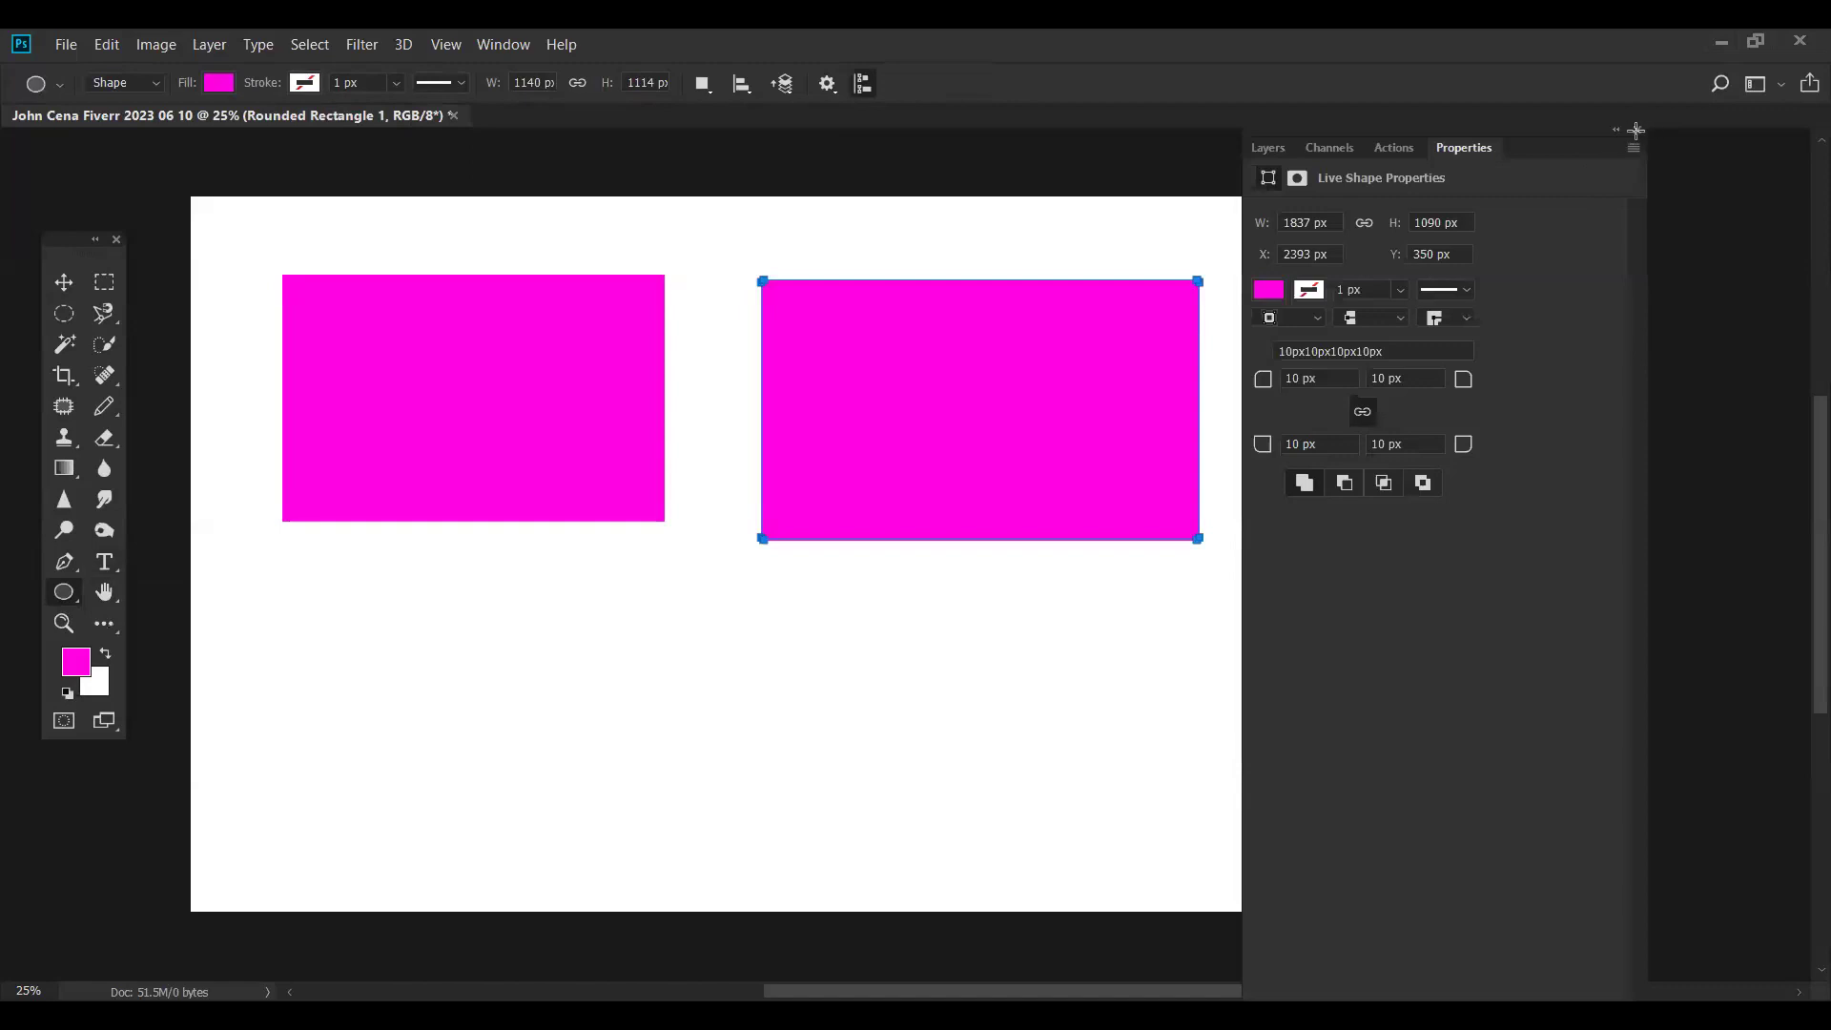
drag(1307, 282, 1580, 548)
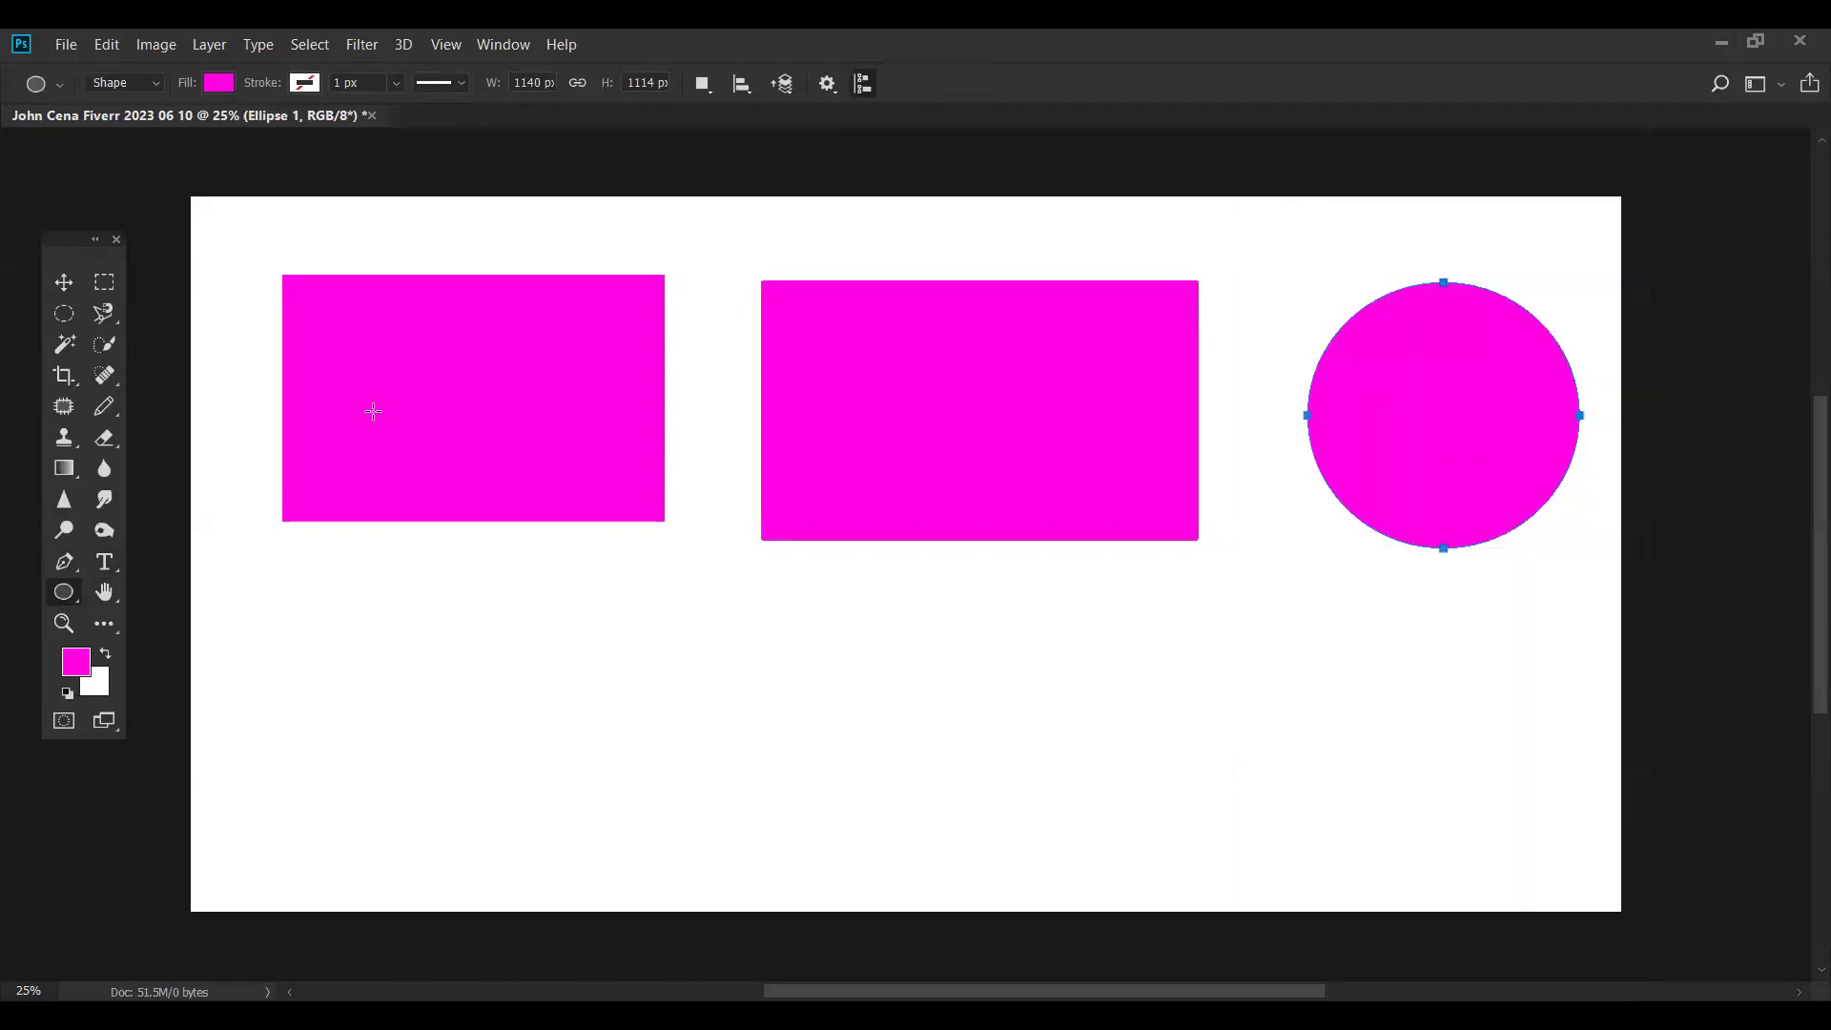
- Try a series of swatch colours as the ellipse's fill, including blue, magenta, red, yellow, green and pink
click(219, 85)
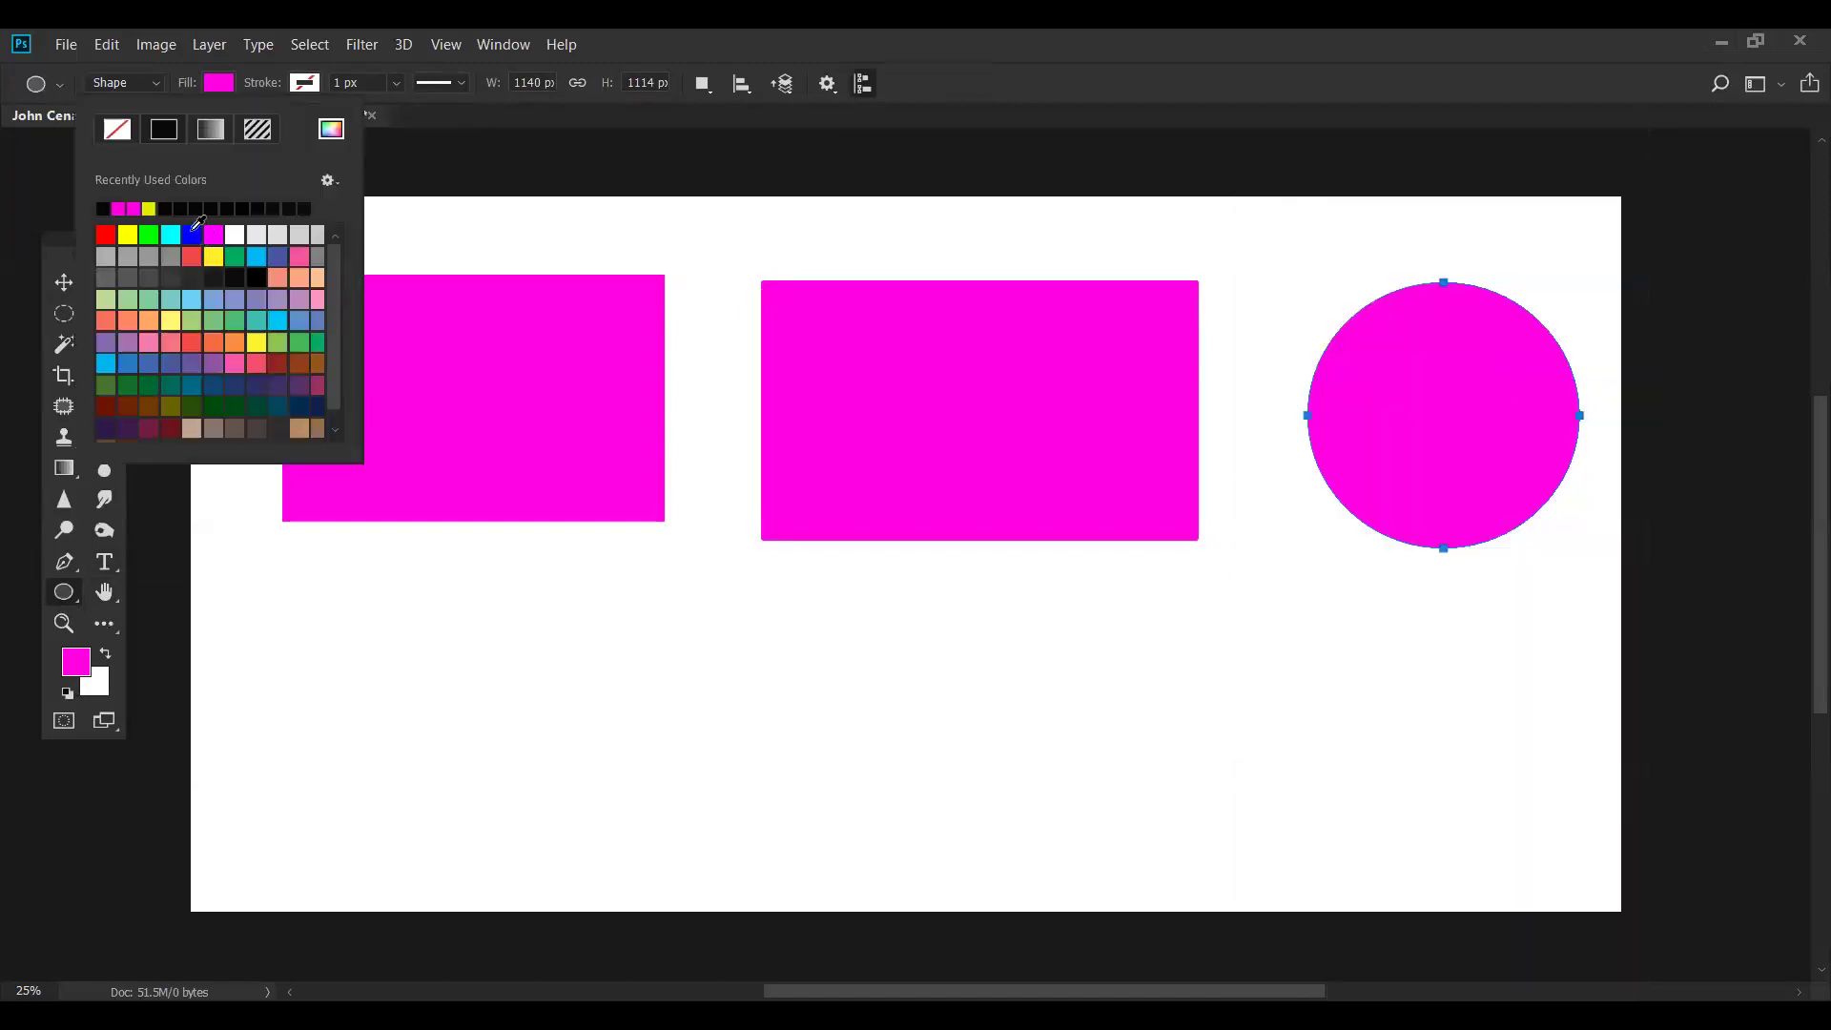
click(200, 236)
click(212, 237)
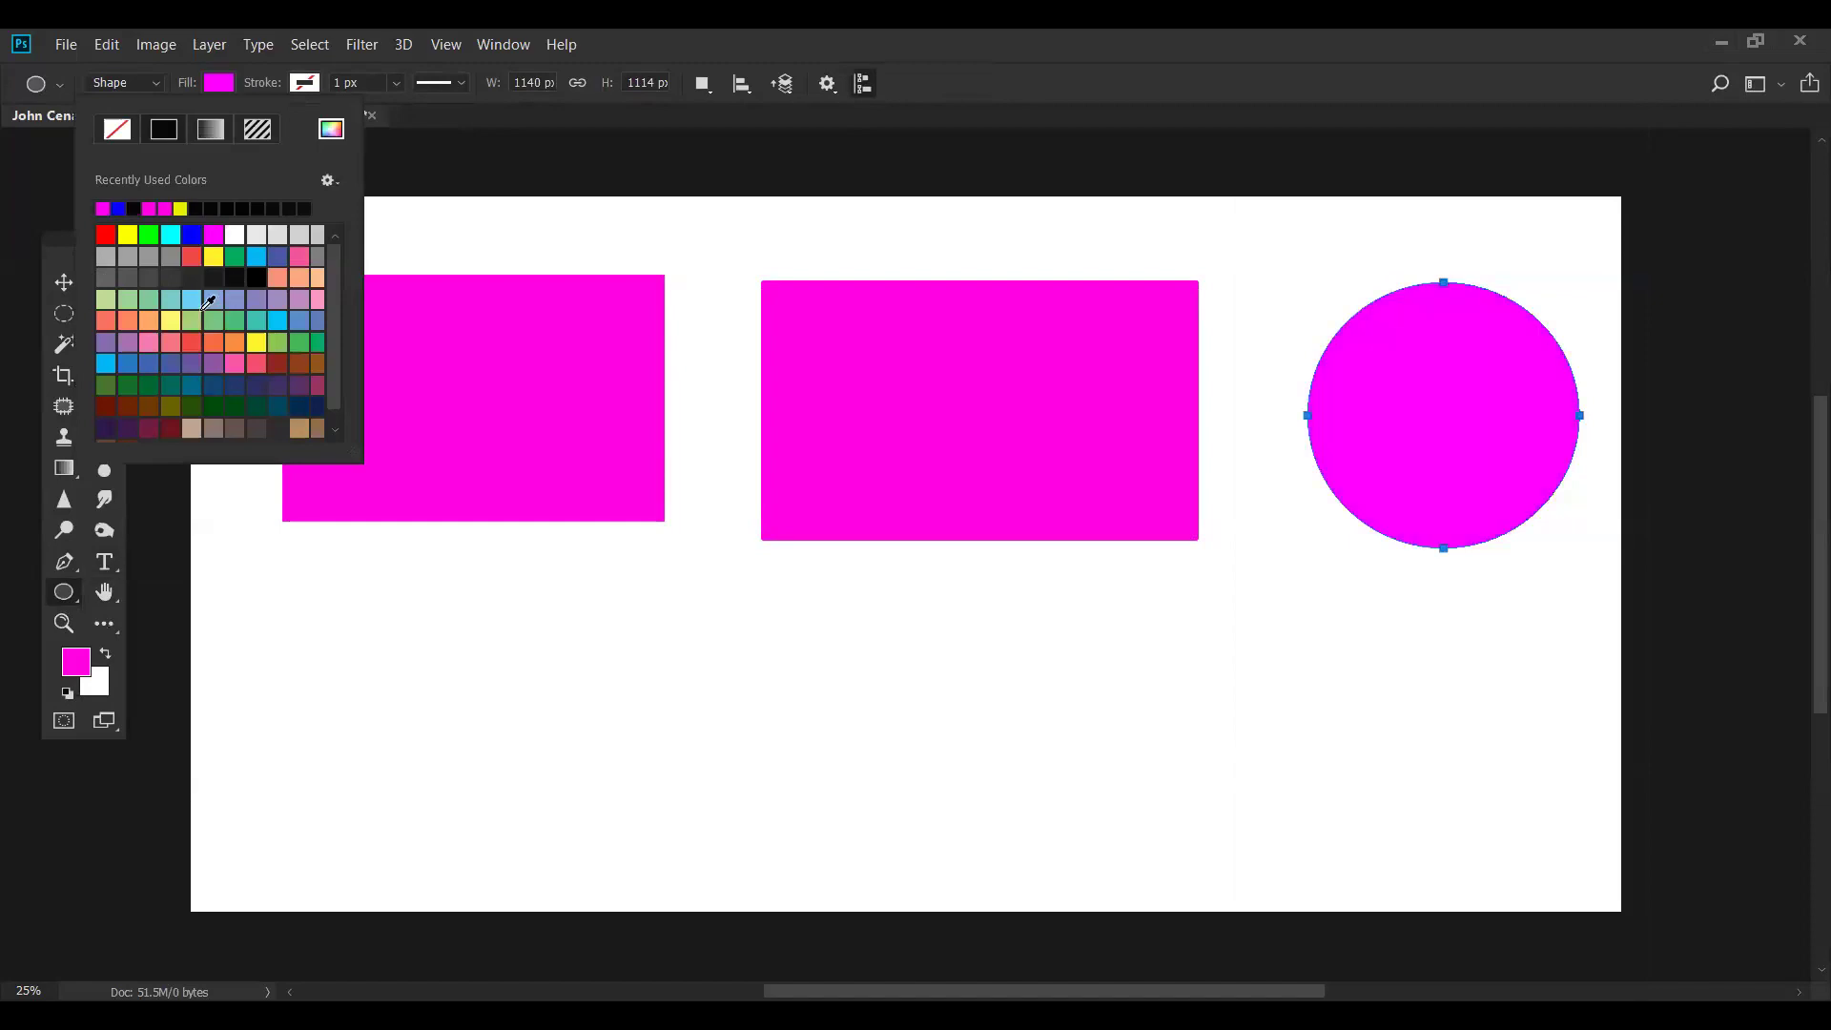
click(214, 299)
click(190, 257)
click(256, 342)
click(278, 358)
click(256, 344)
click(213, 312)
click(216, 315)
click(151, 341)
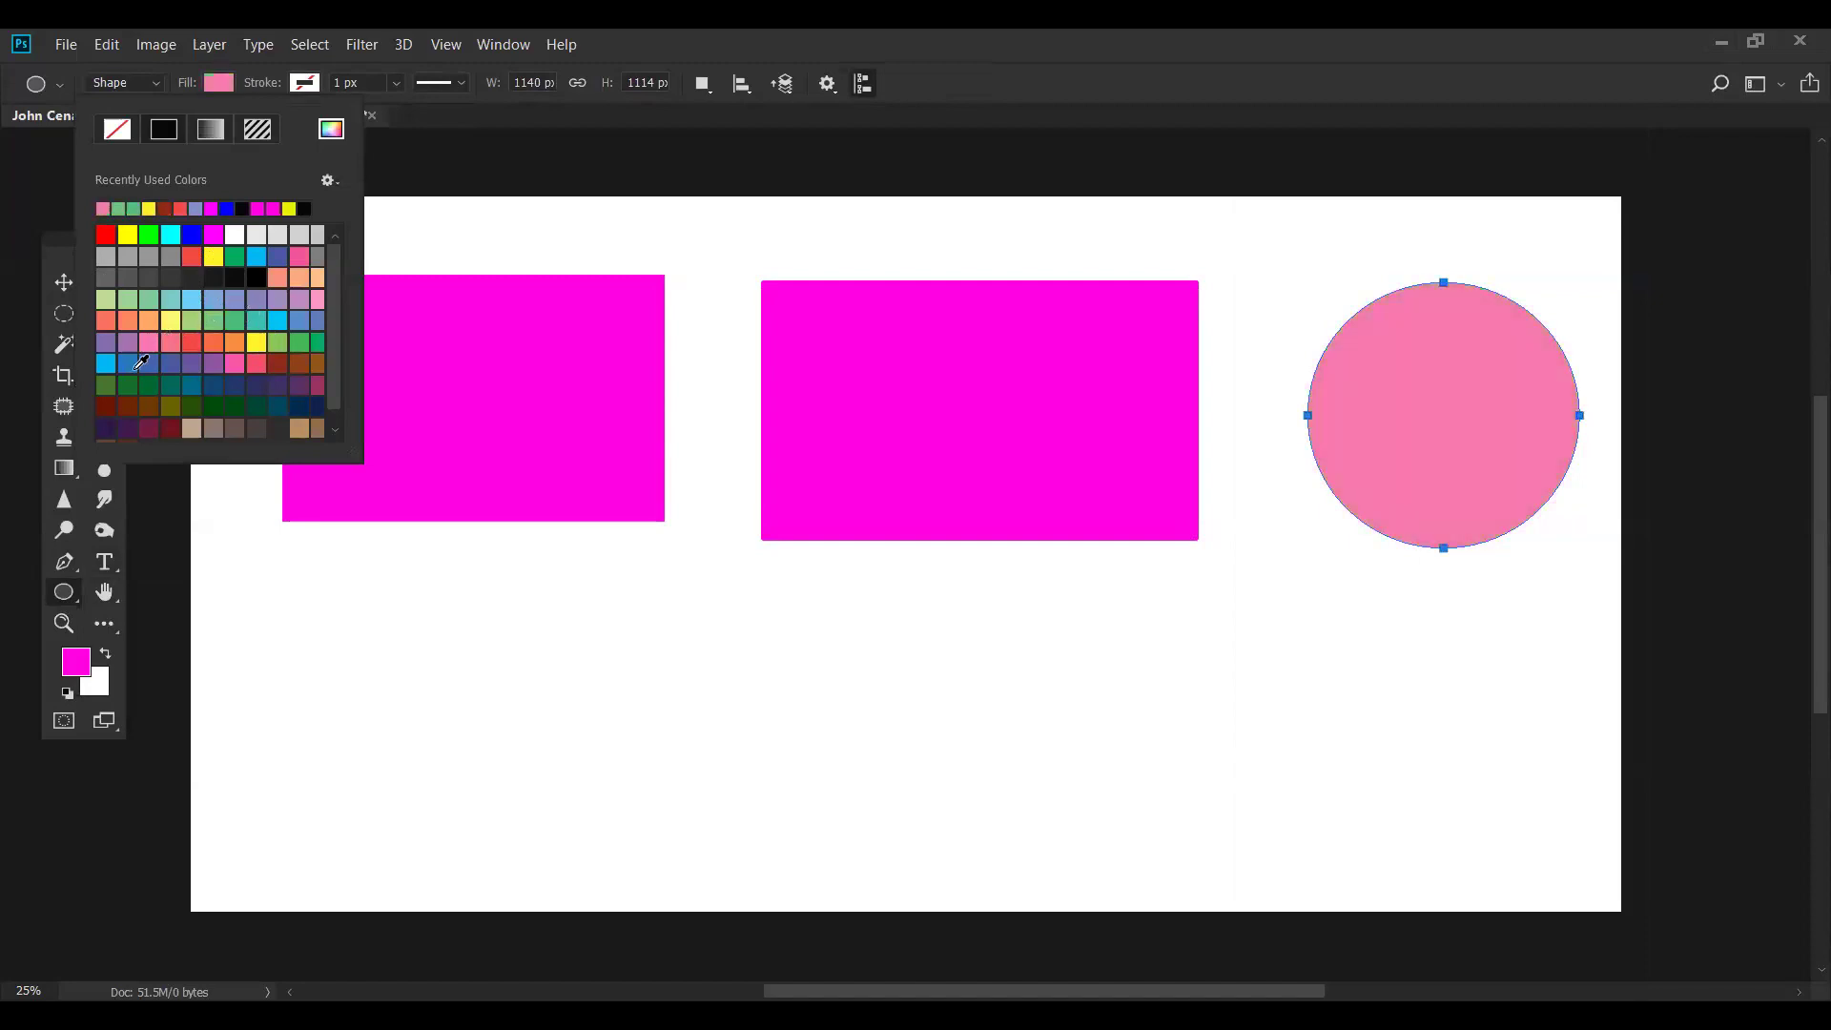
- Try sky blue, dark green and deeper pink swatches as the ellipse's fill
click(109, 364)
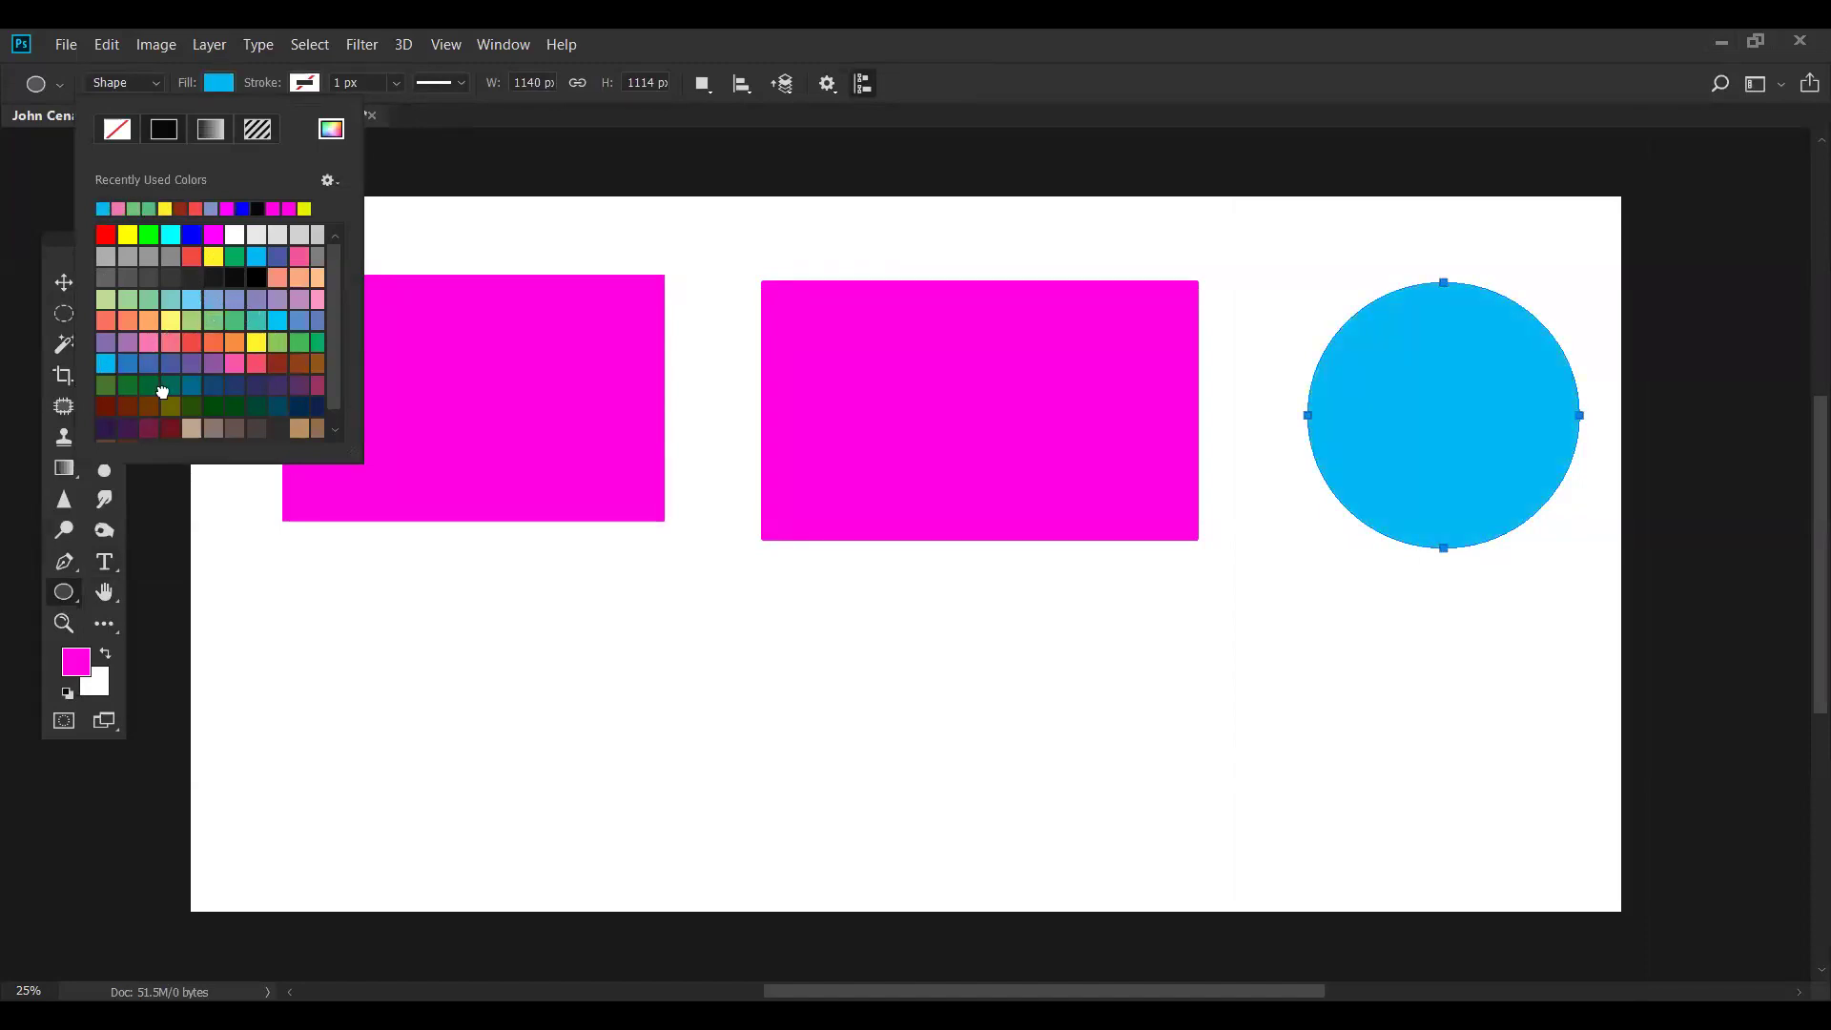
click(214, 404)
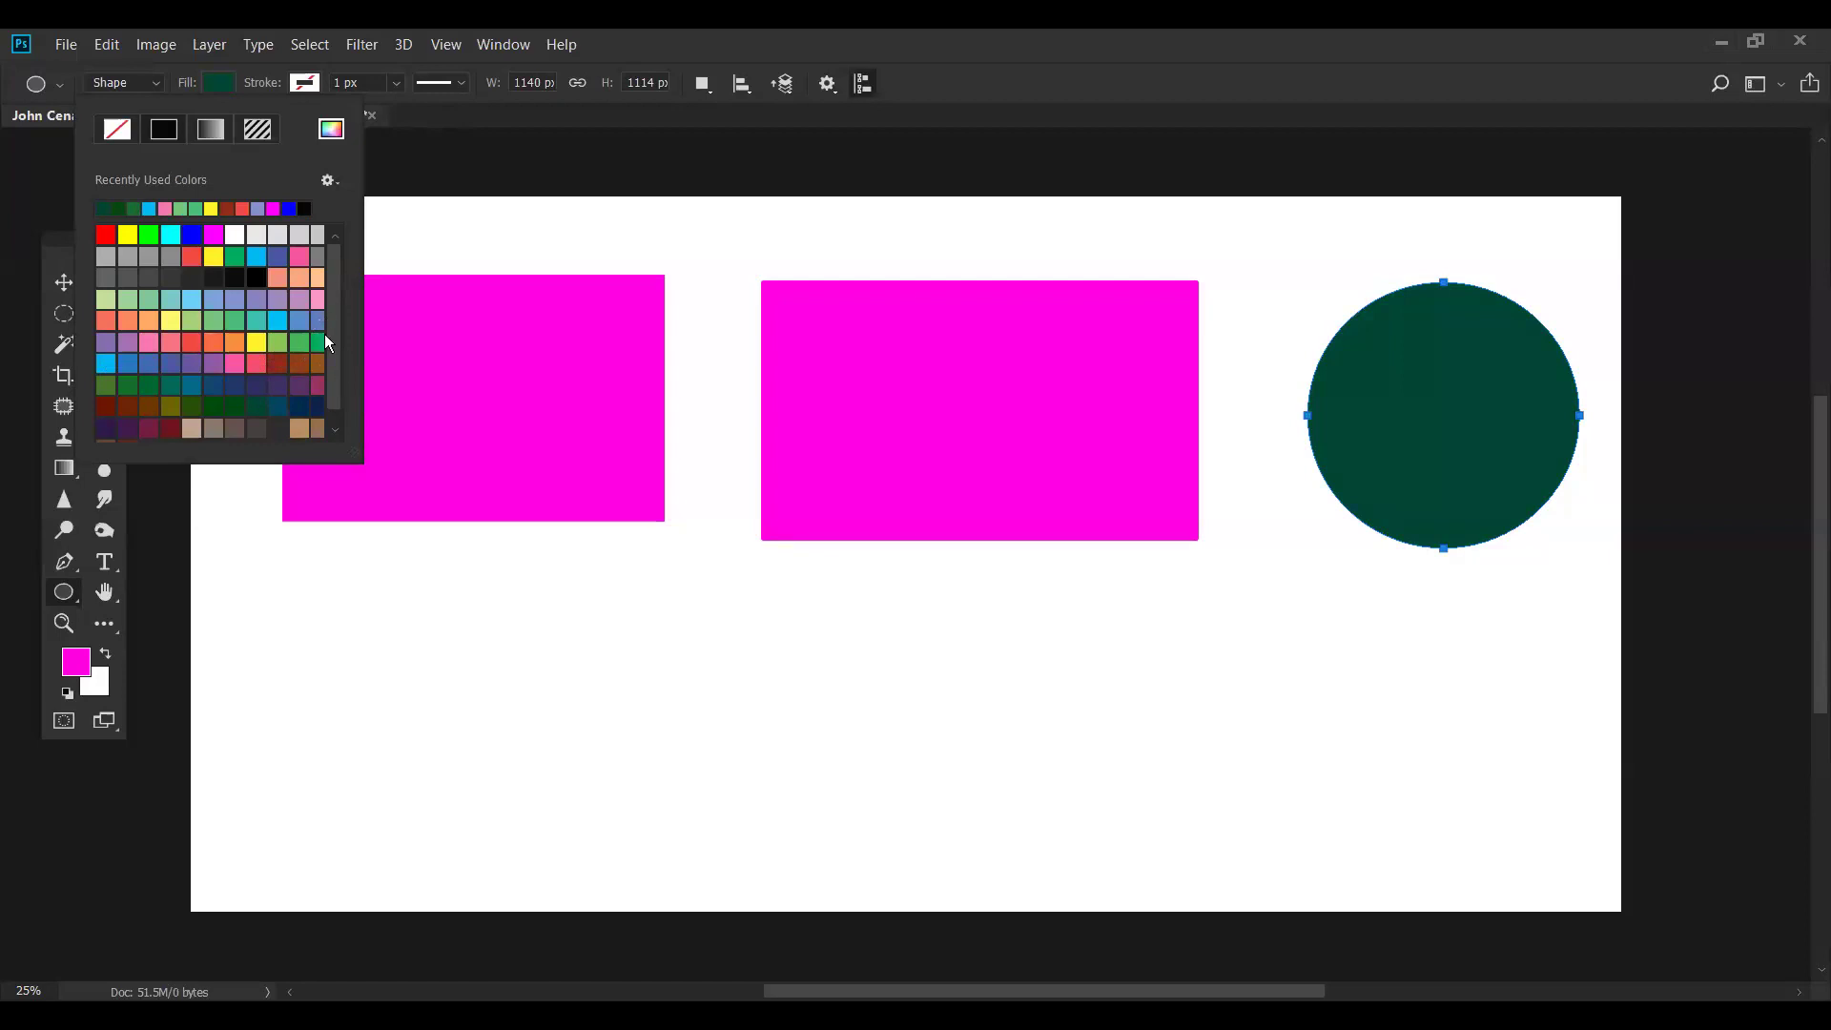
click(280, 320)
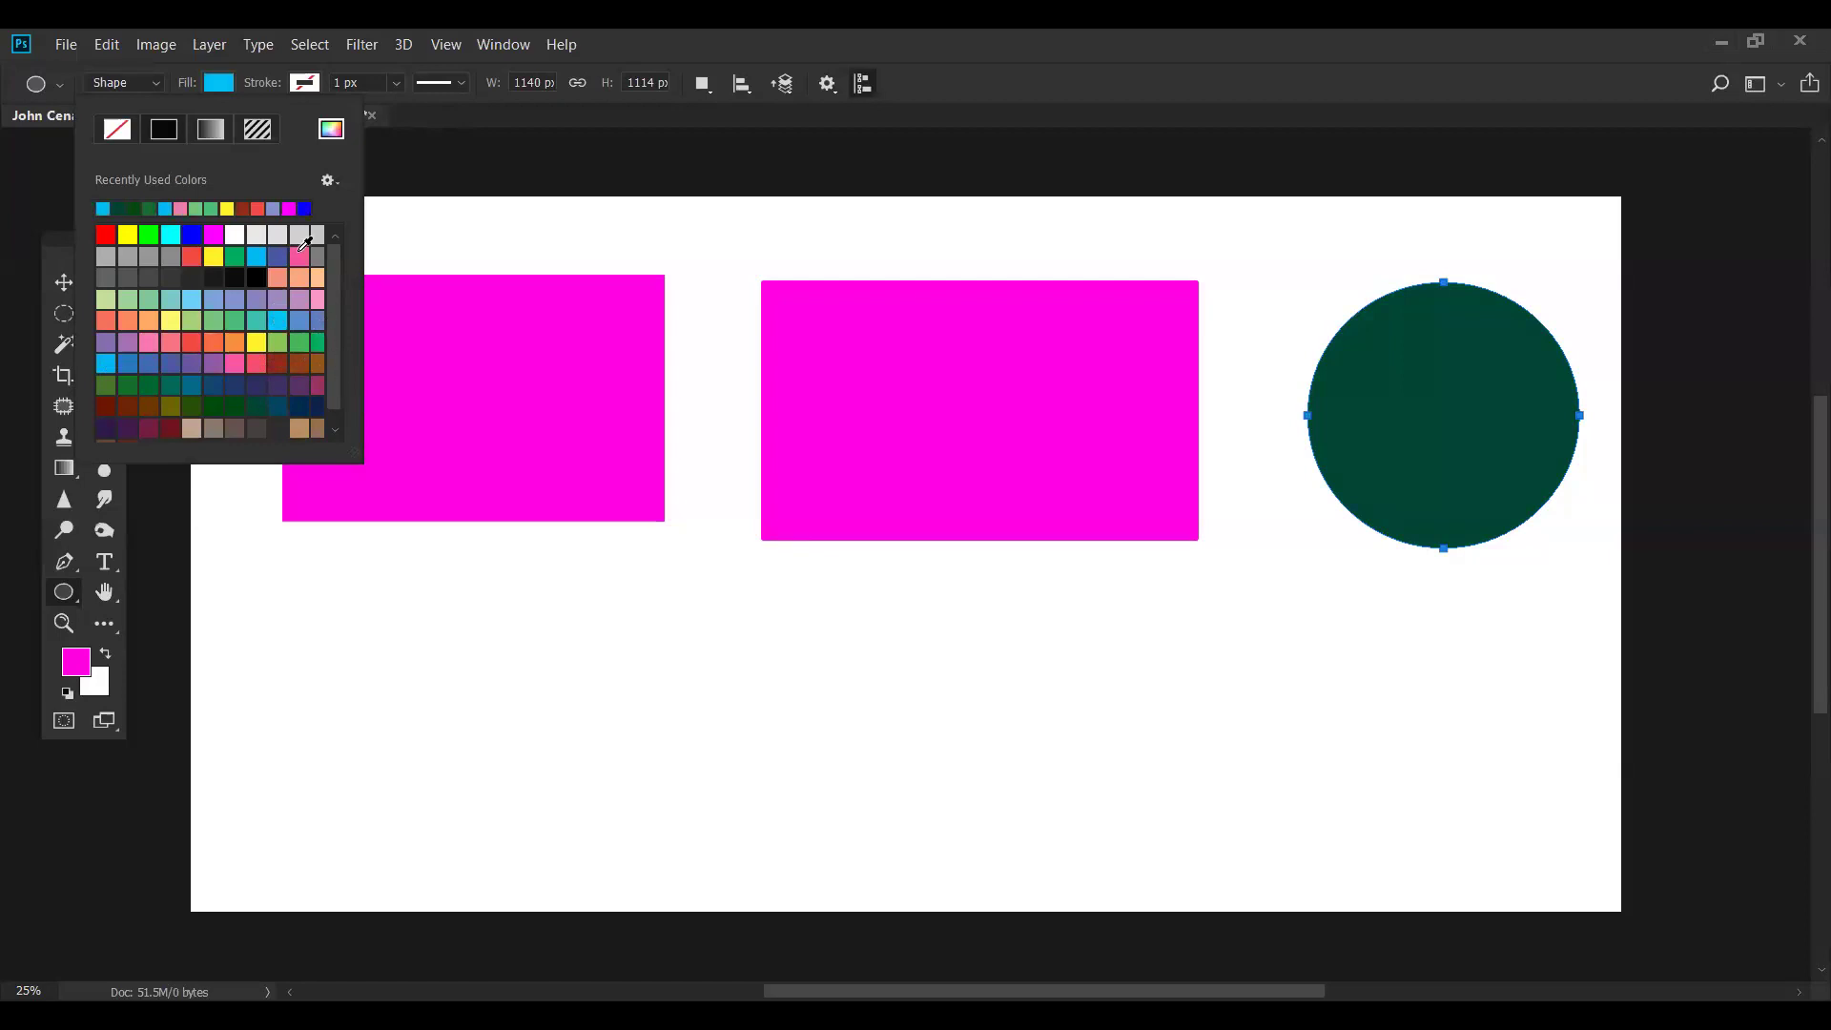
click(296, 252)
- Try an olive fill on the ellipse and change it to pale yellow
scroll(234, 326, down, 1)
click(171, 387)
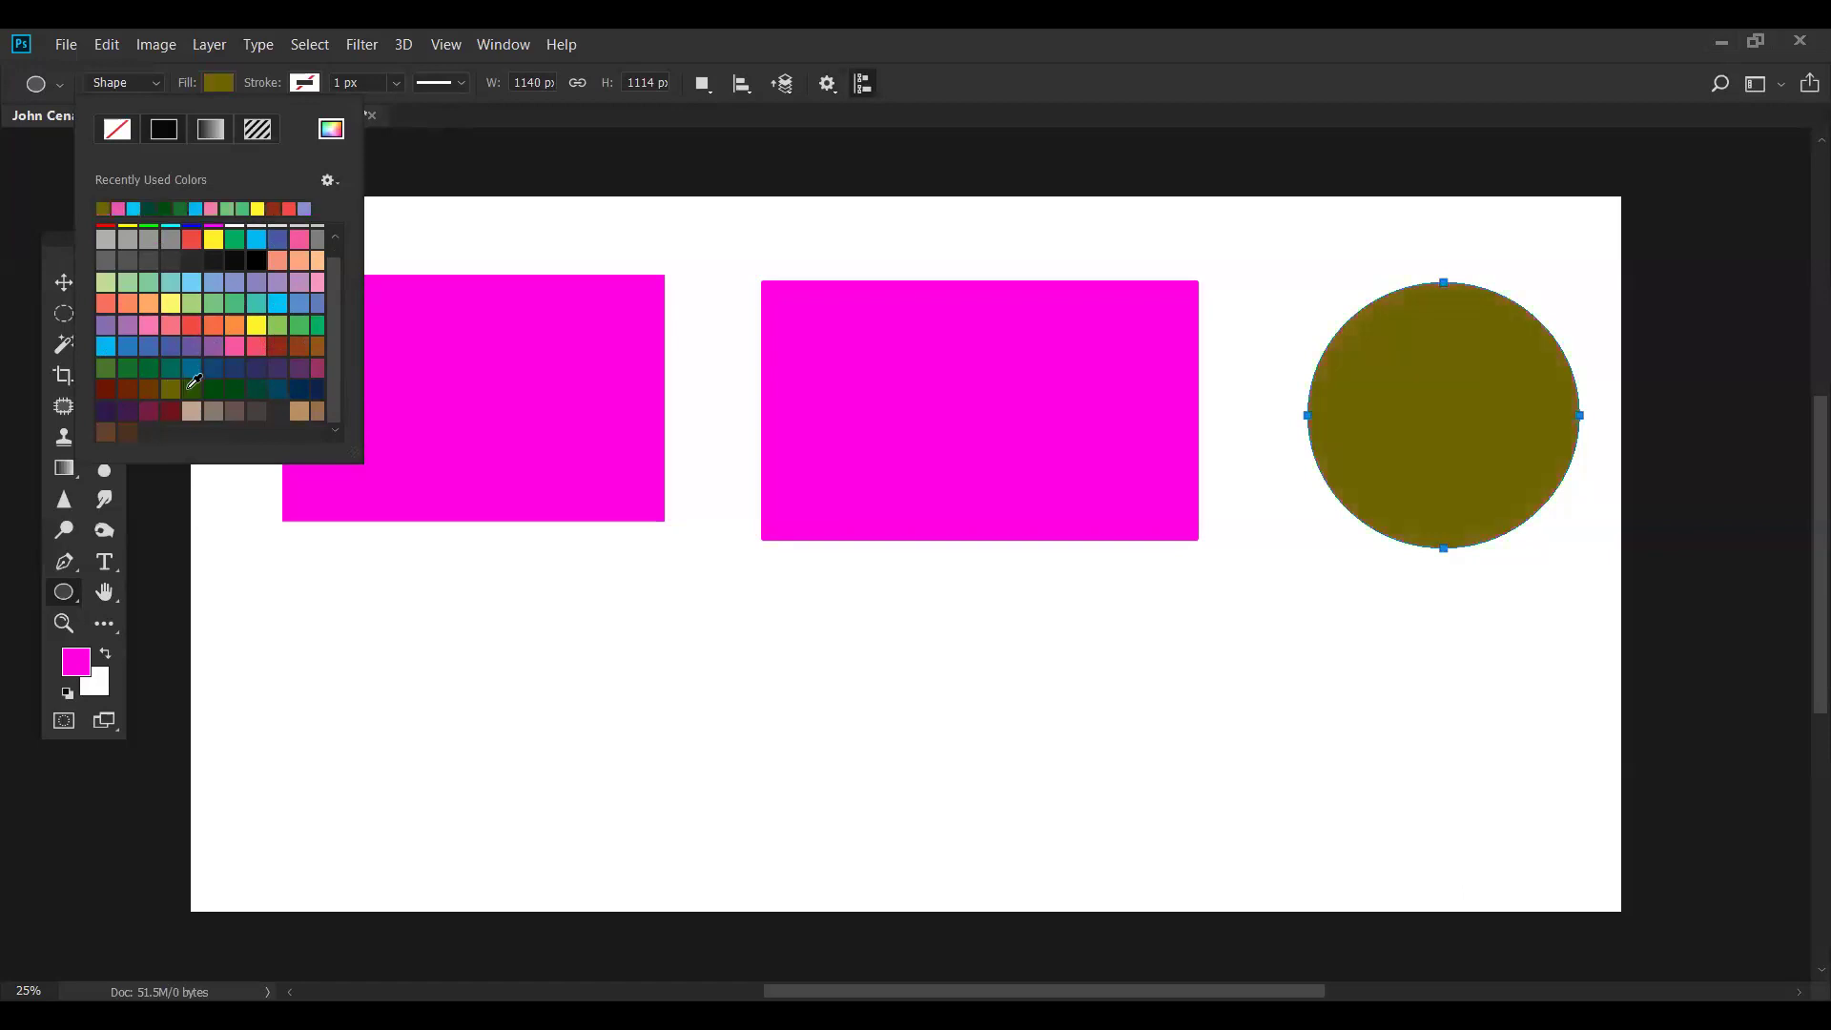
click(192, 388)
click(169, 305)
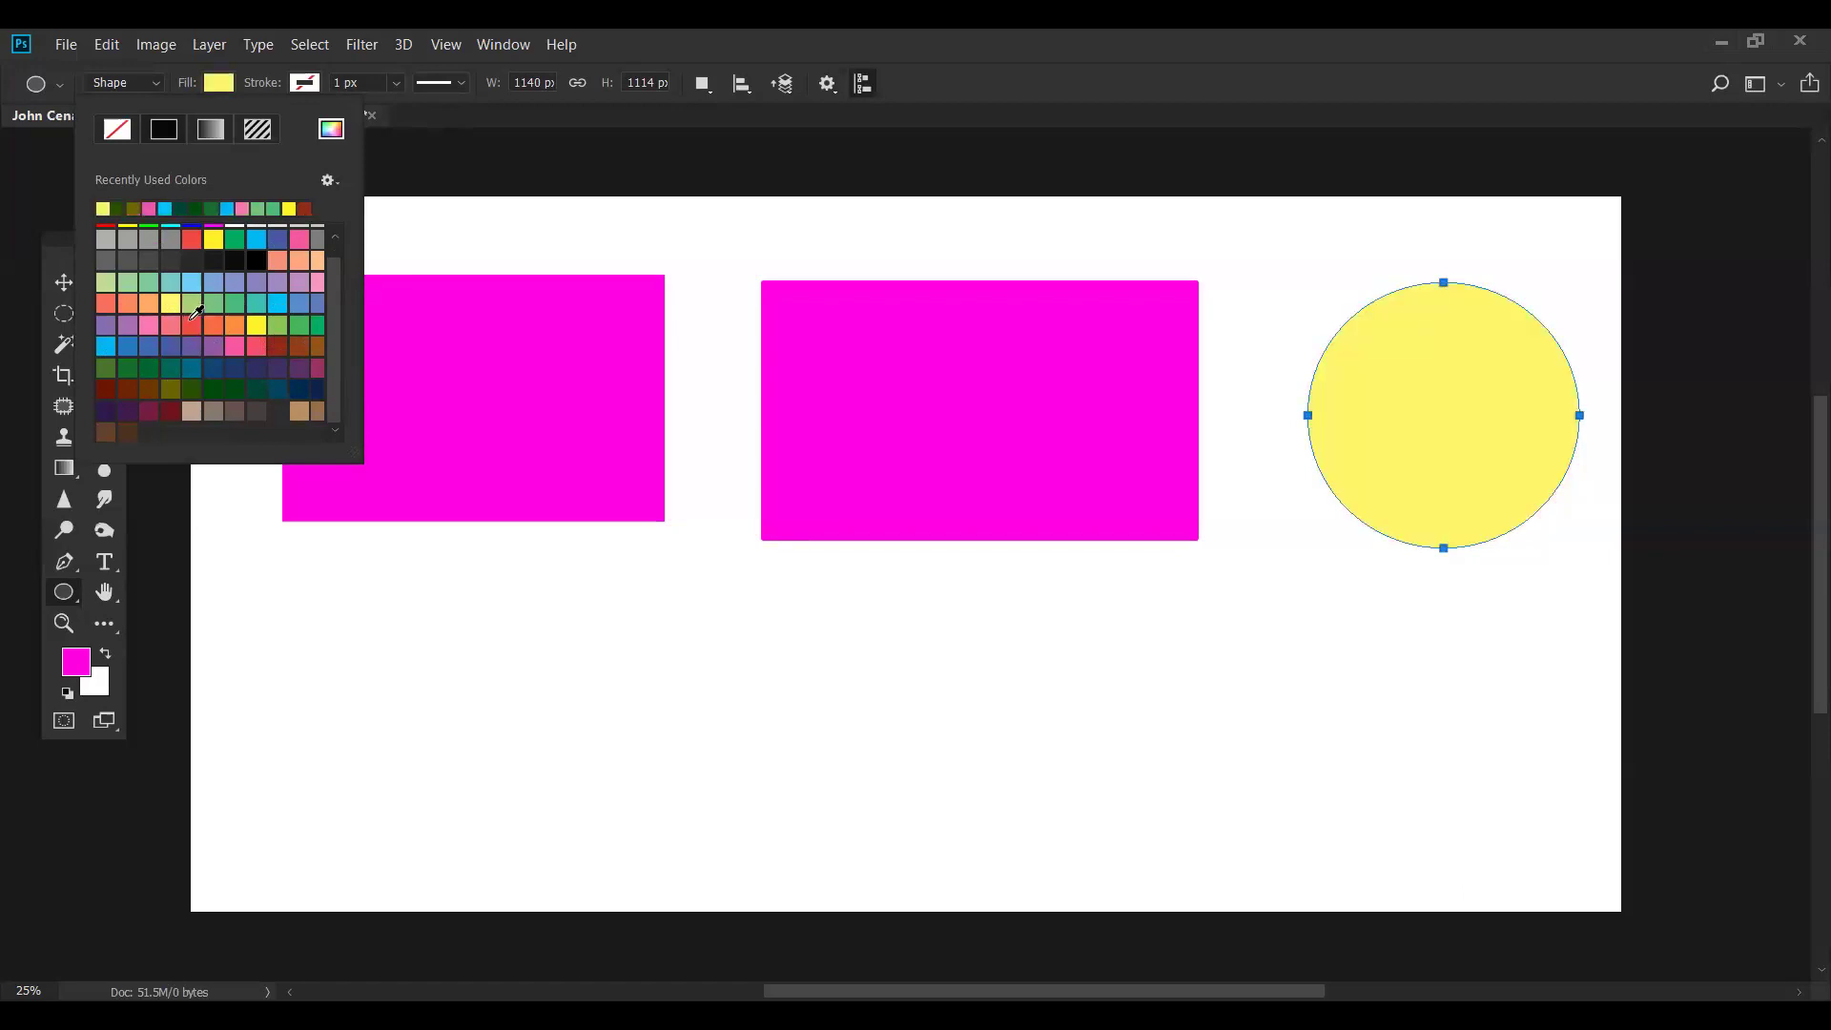
- Try red, yellow, orange, blue and green swatches as the ellipse's fill
click(192, 324)
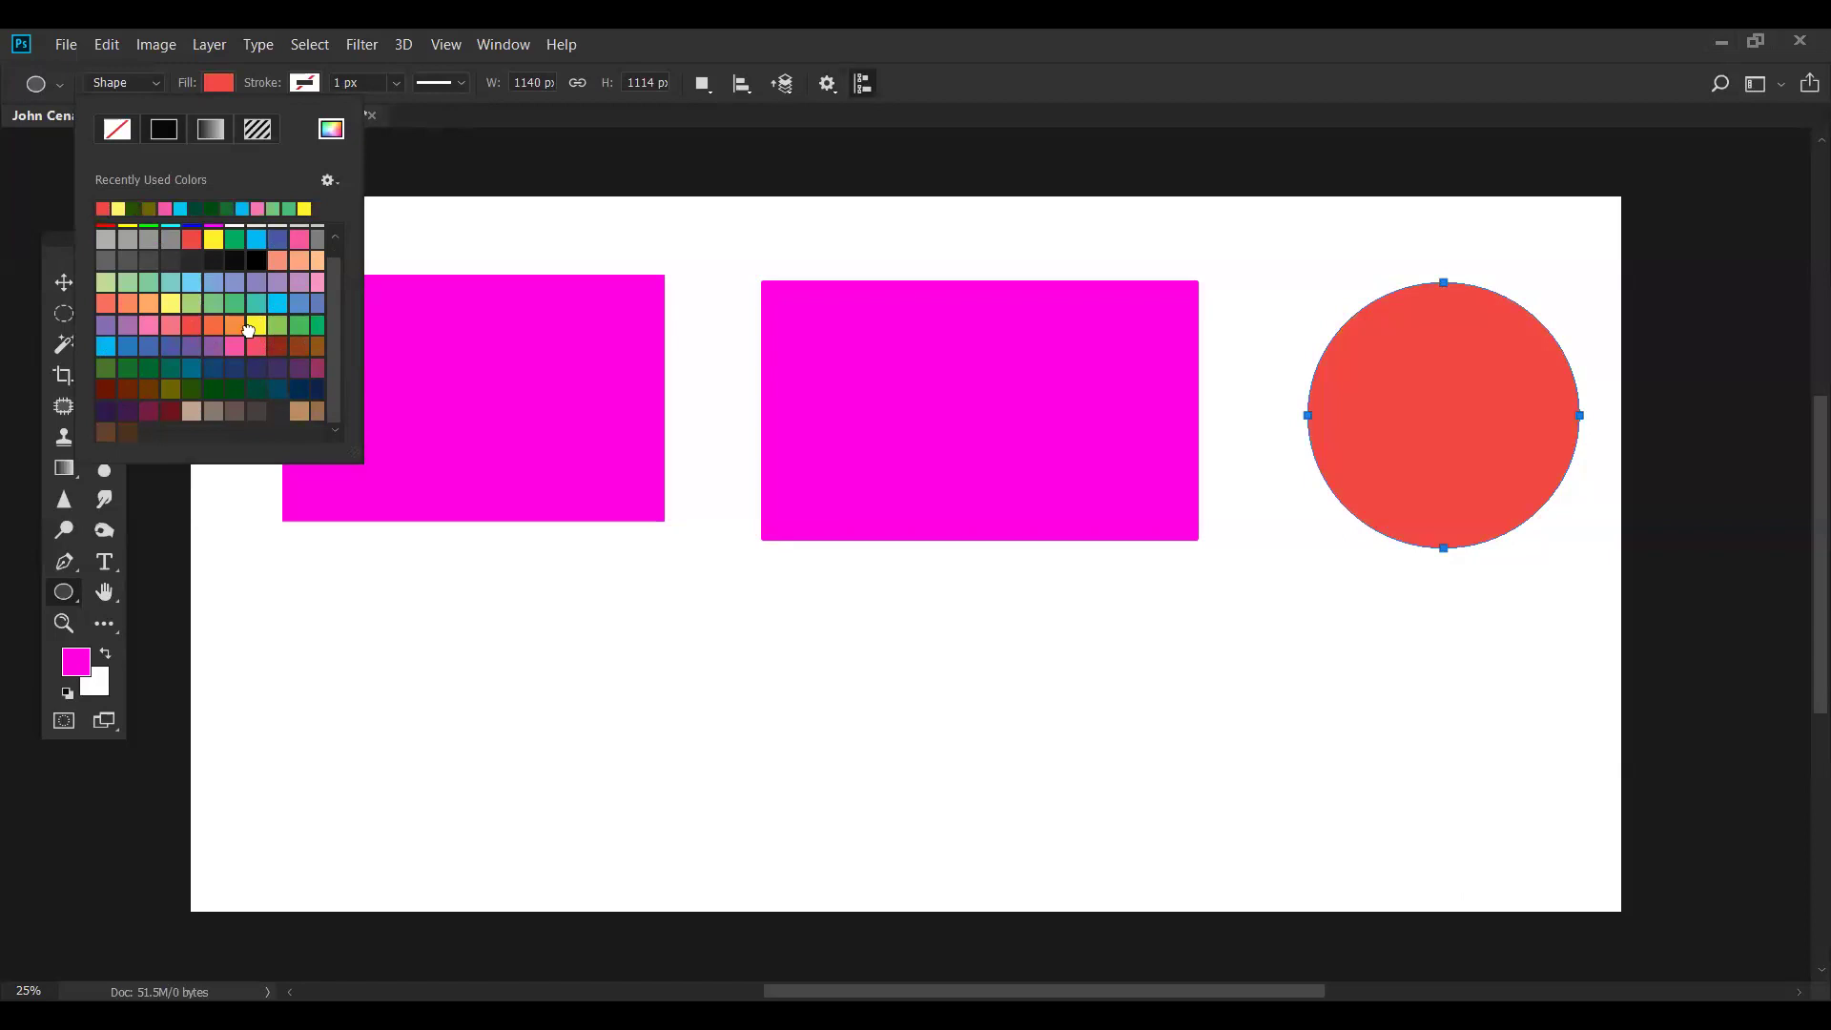
click(250, 329)
click(234, 320)
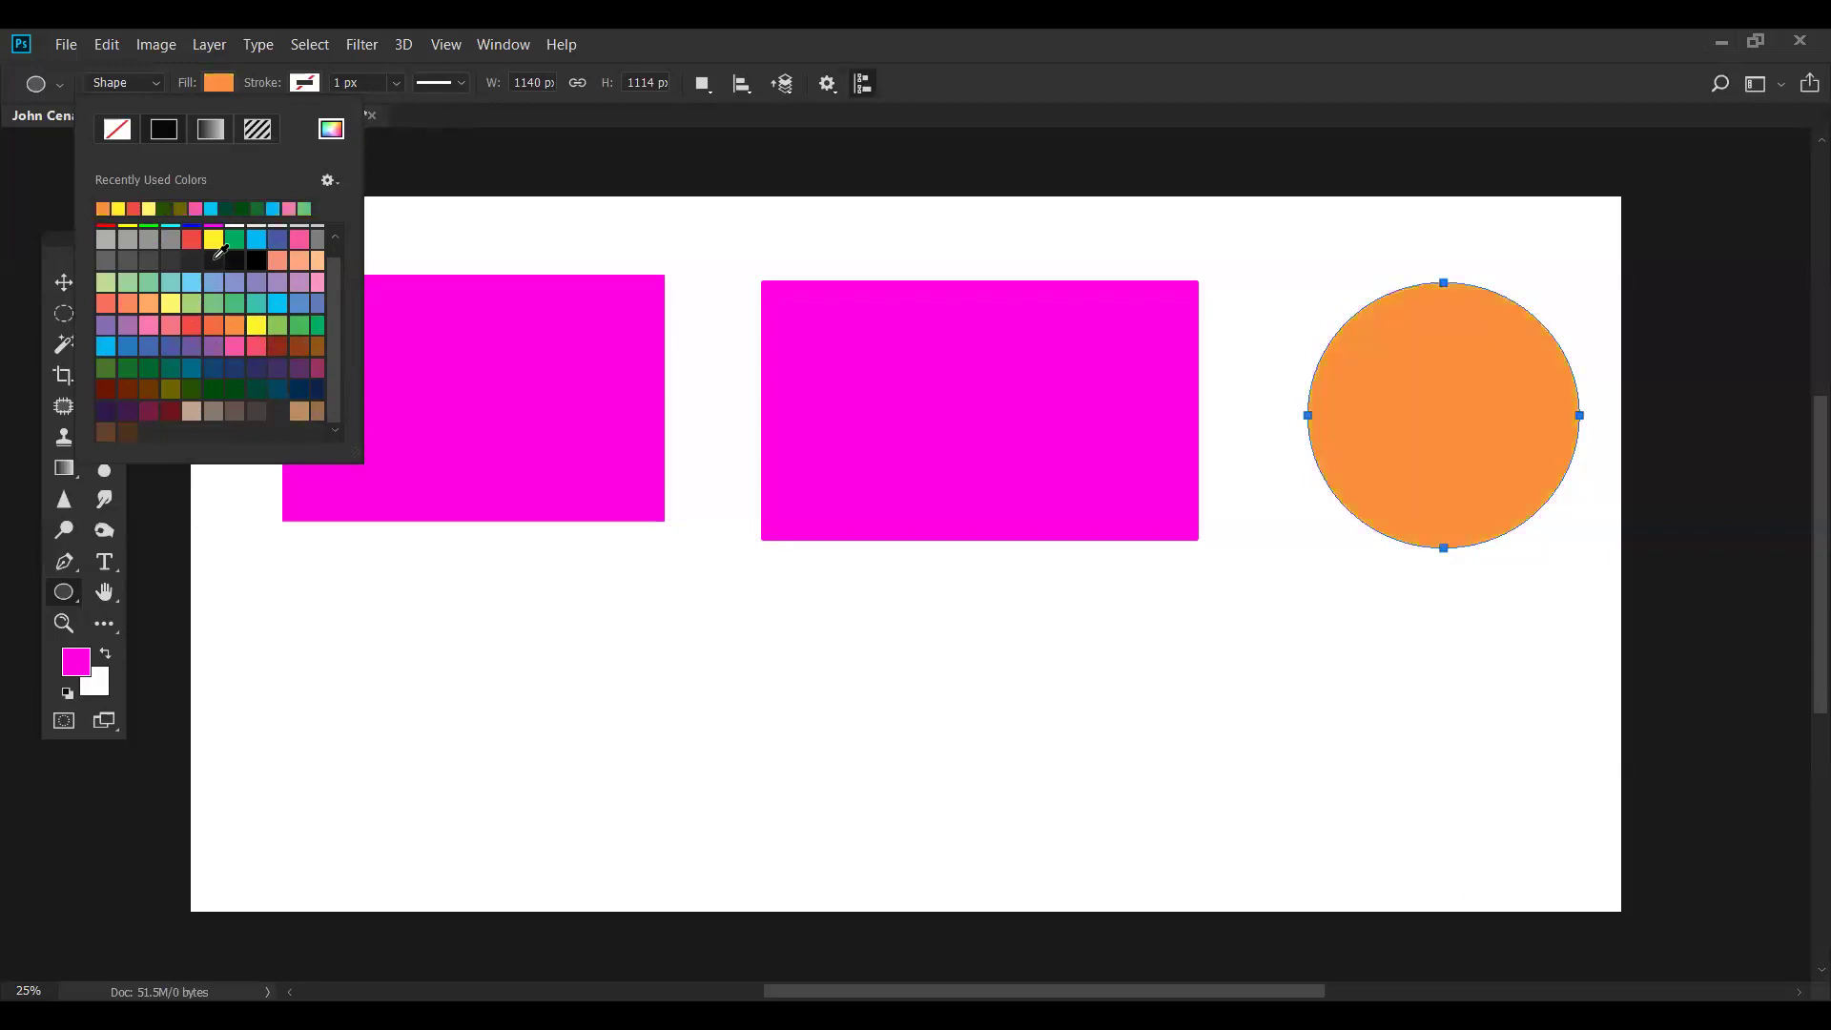
scroll(234, 299, up, 1)
click(188, 239)
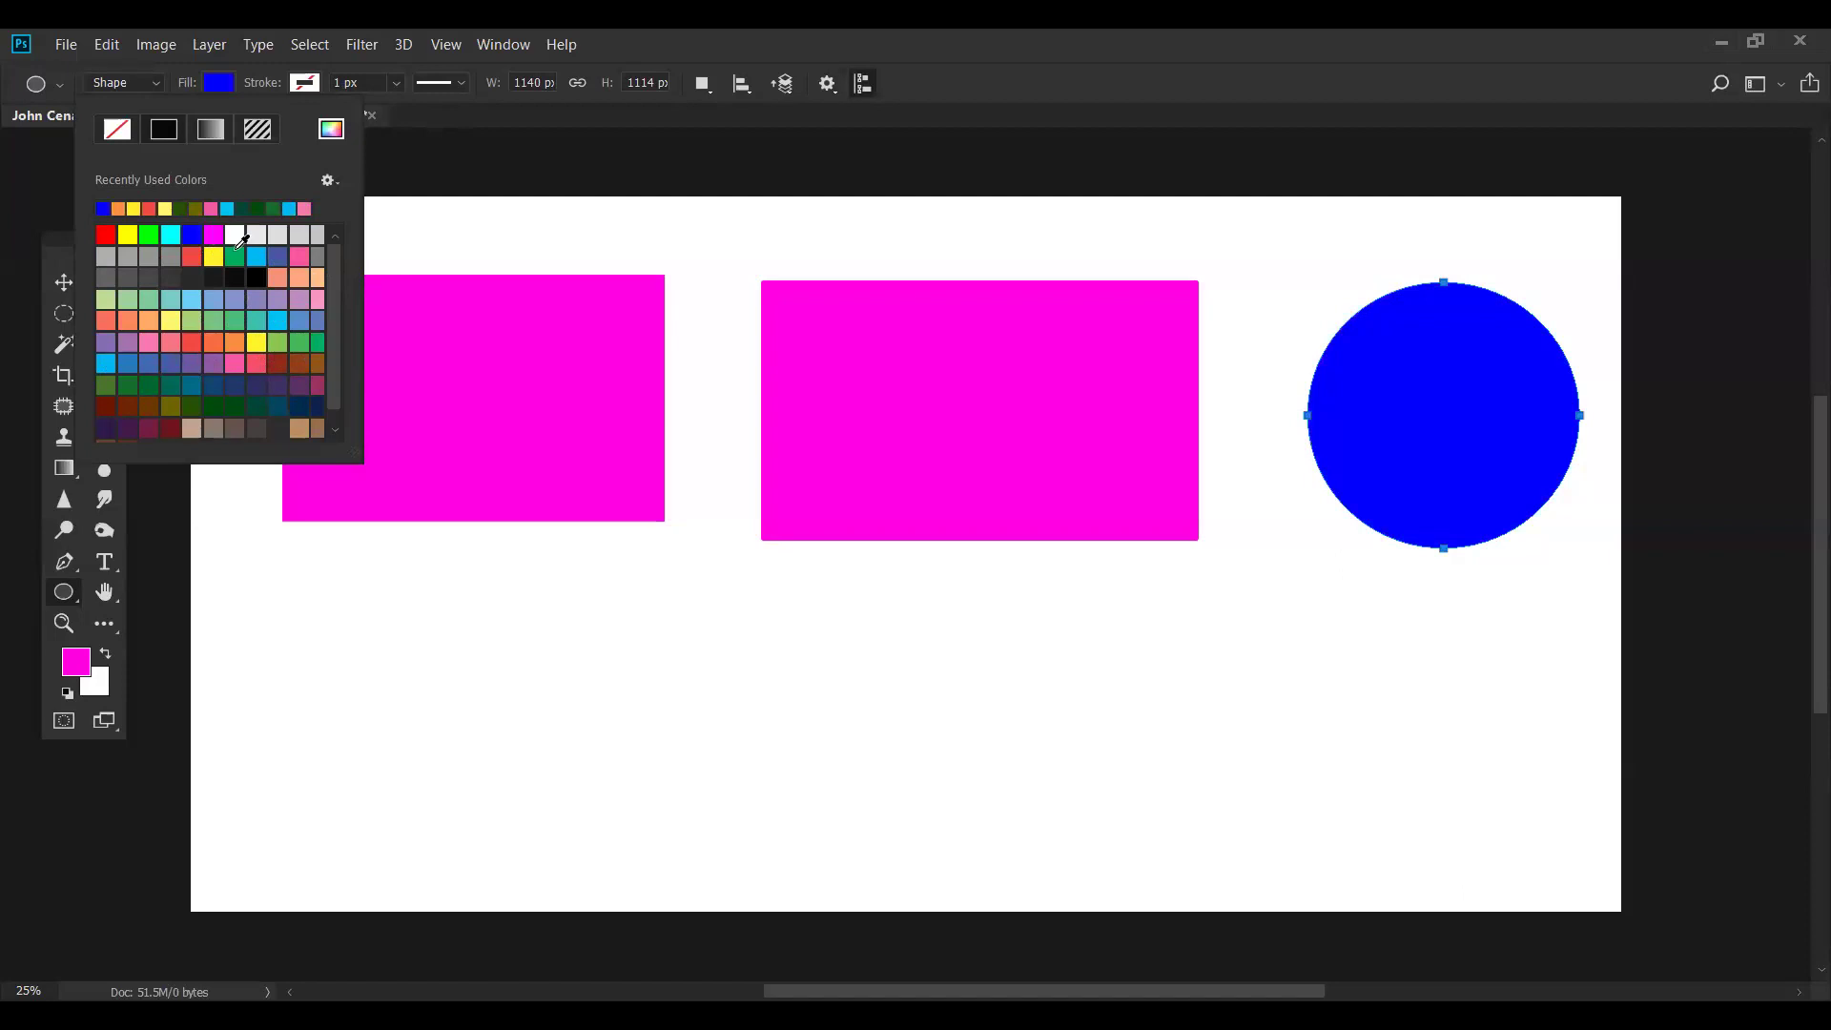
click(235, 256)
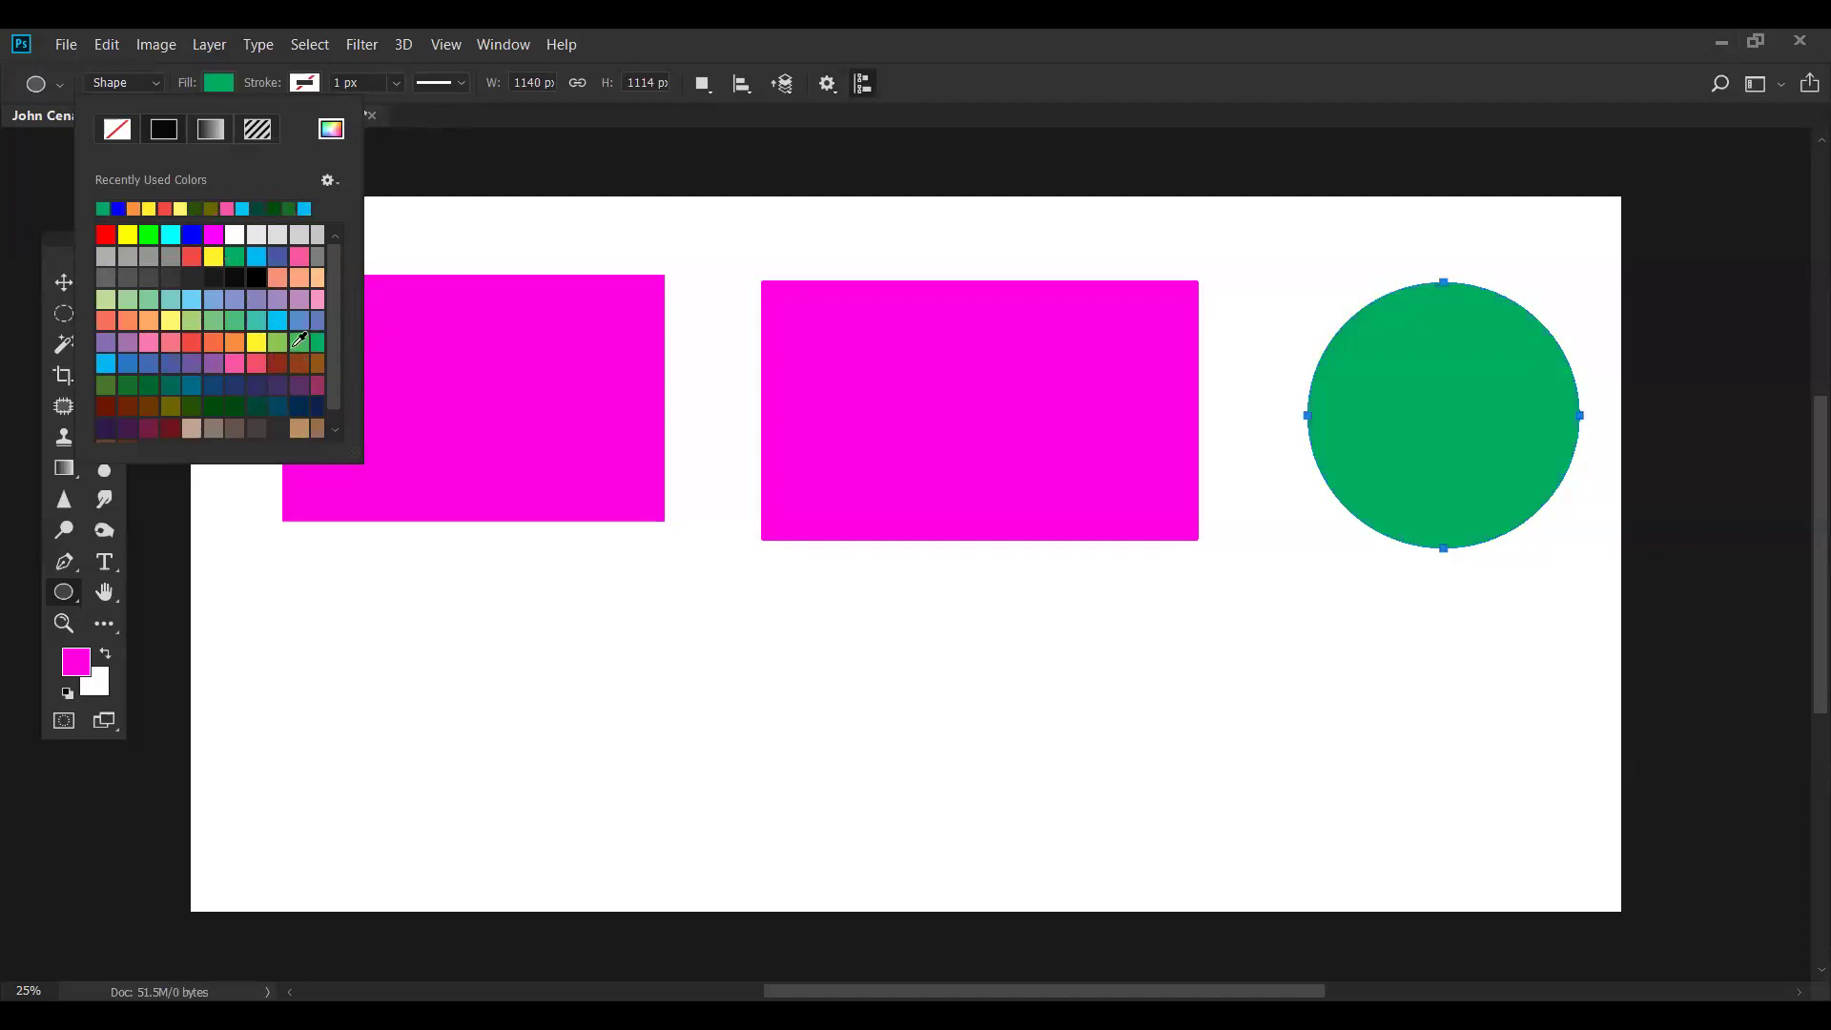
- Browse the swatches and try sky blue, magenta, white and pure blue as the ellipse's fill
scroll(300, 344, down, 1)
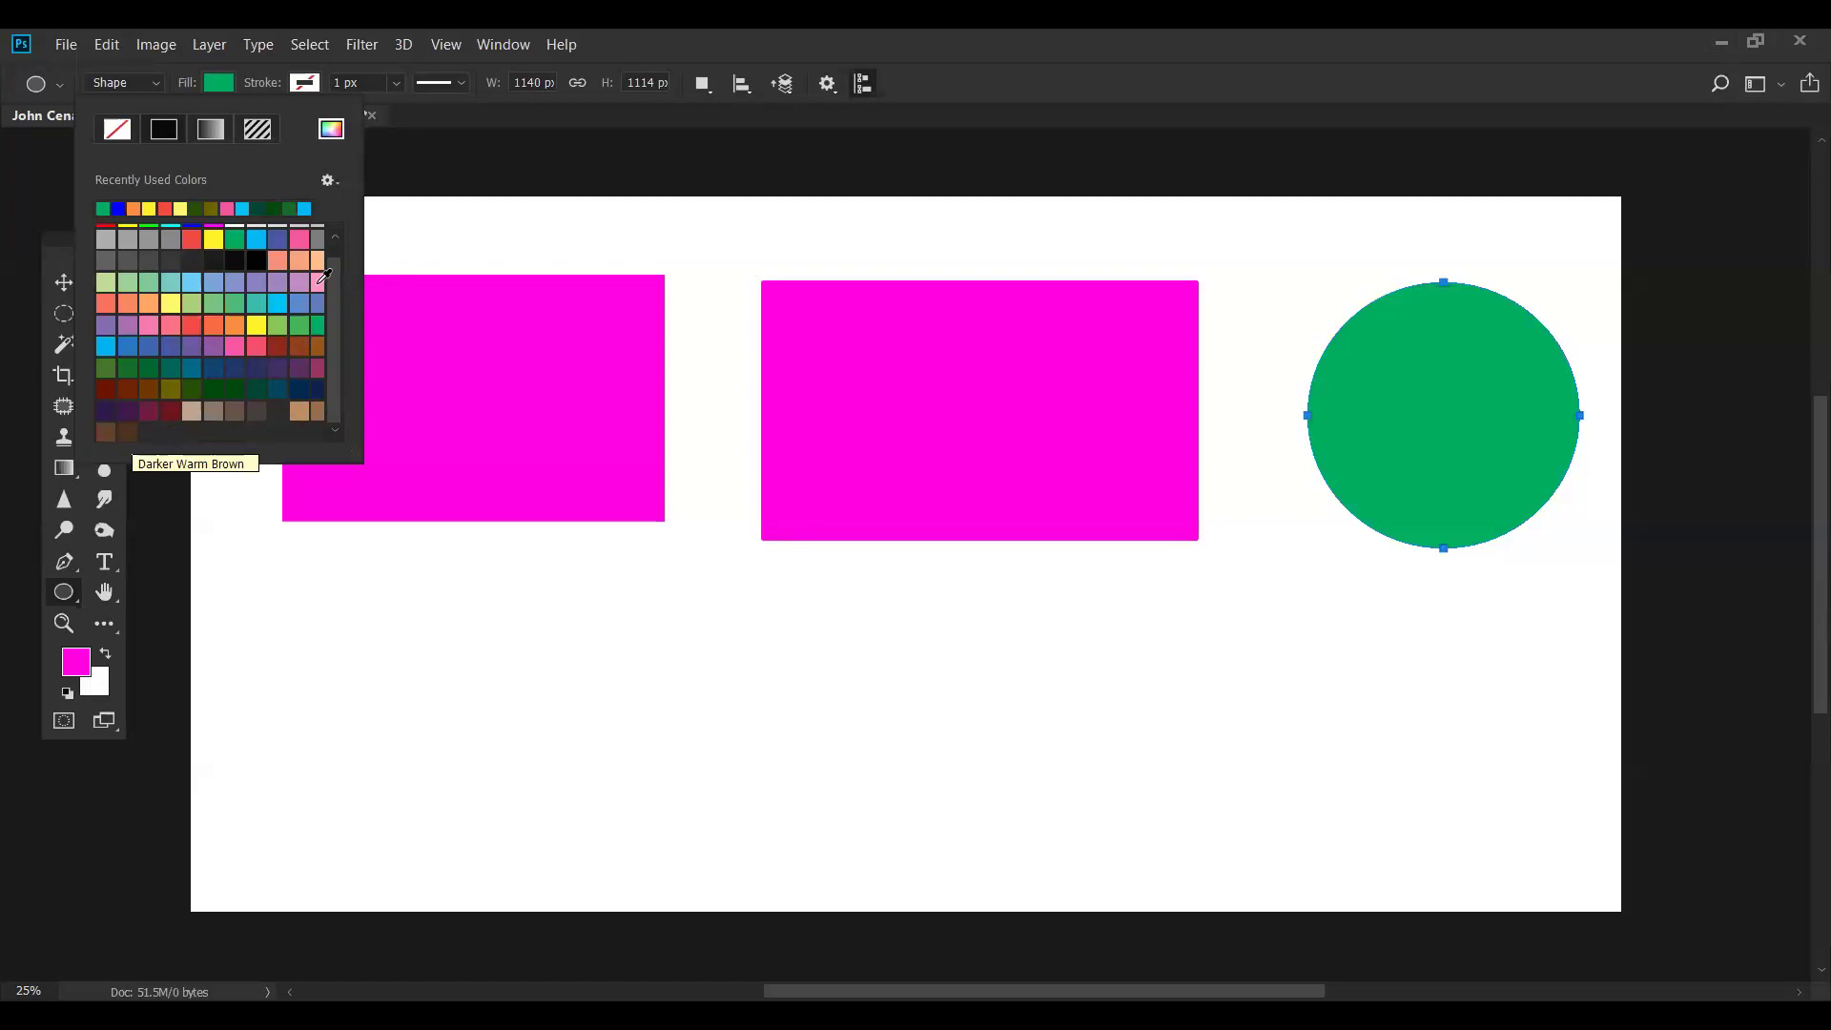
scroll(342, 248, up, 1)
scroll(339, 313, down, 1)
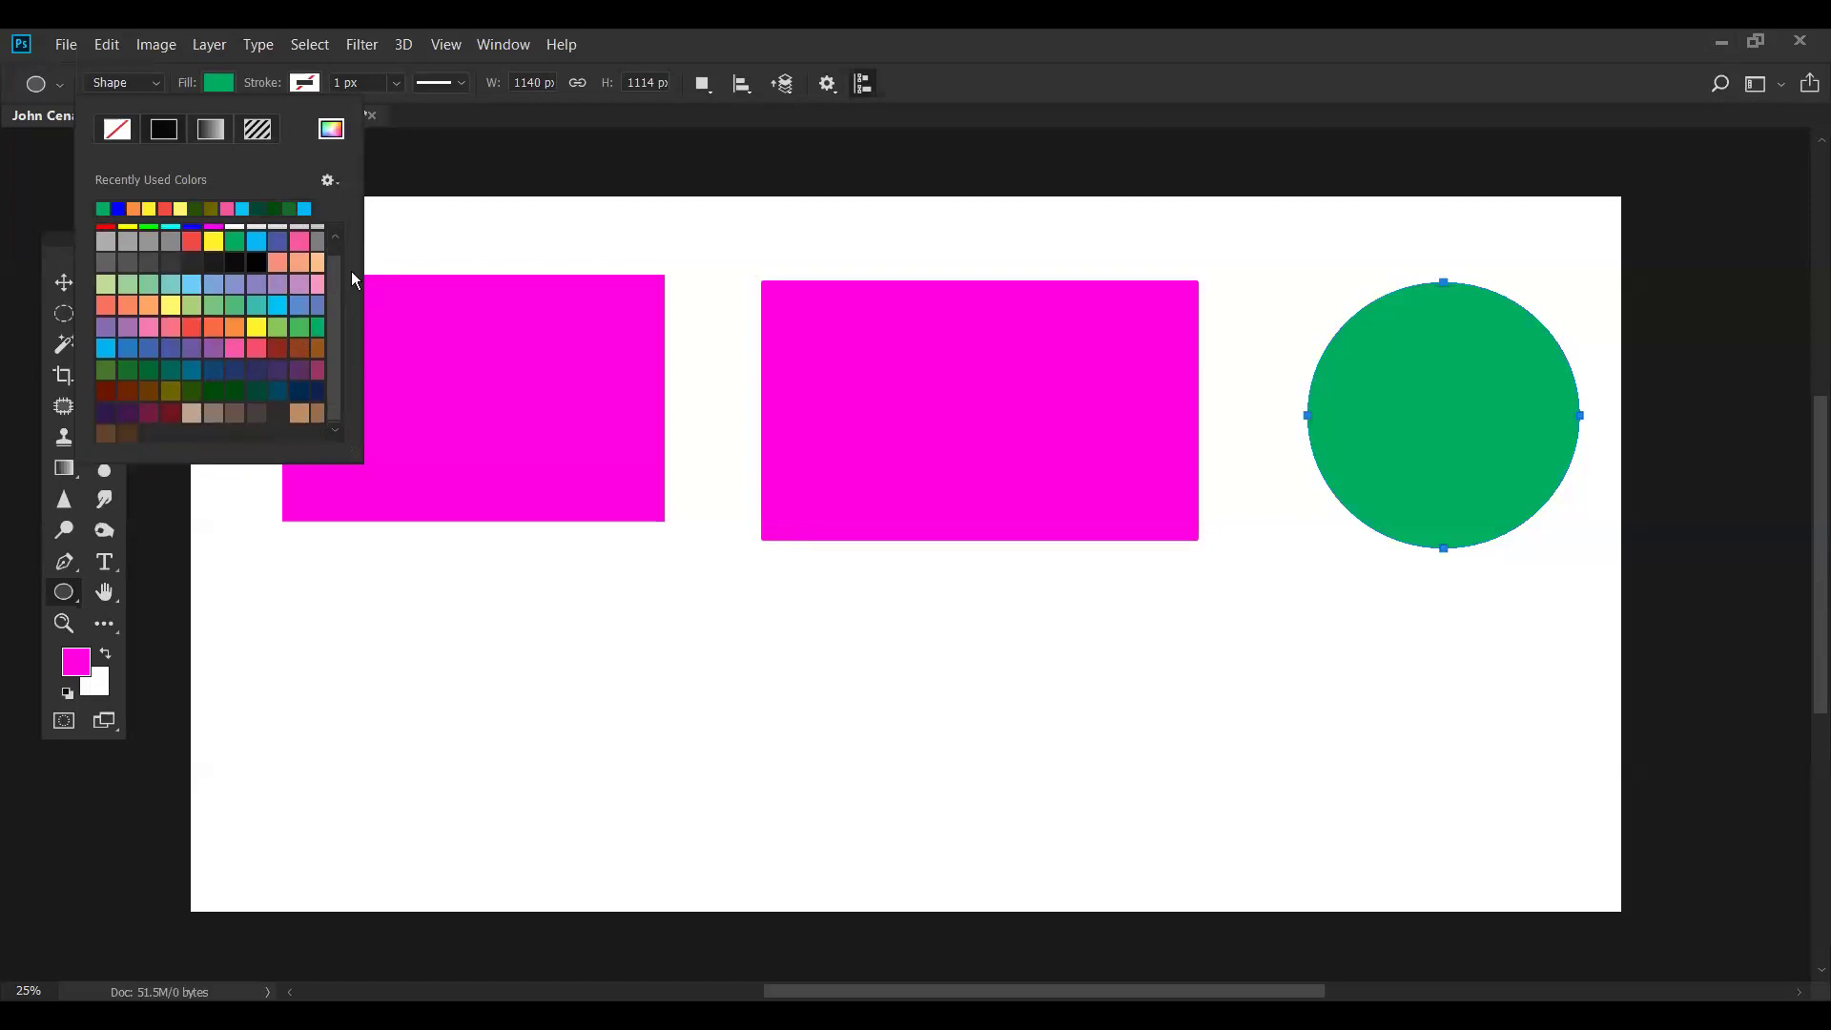
scroll(351, 279, up, 1)
click(258, 255)
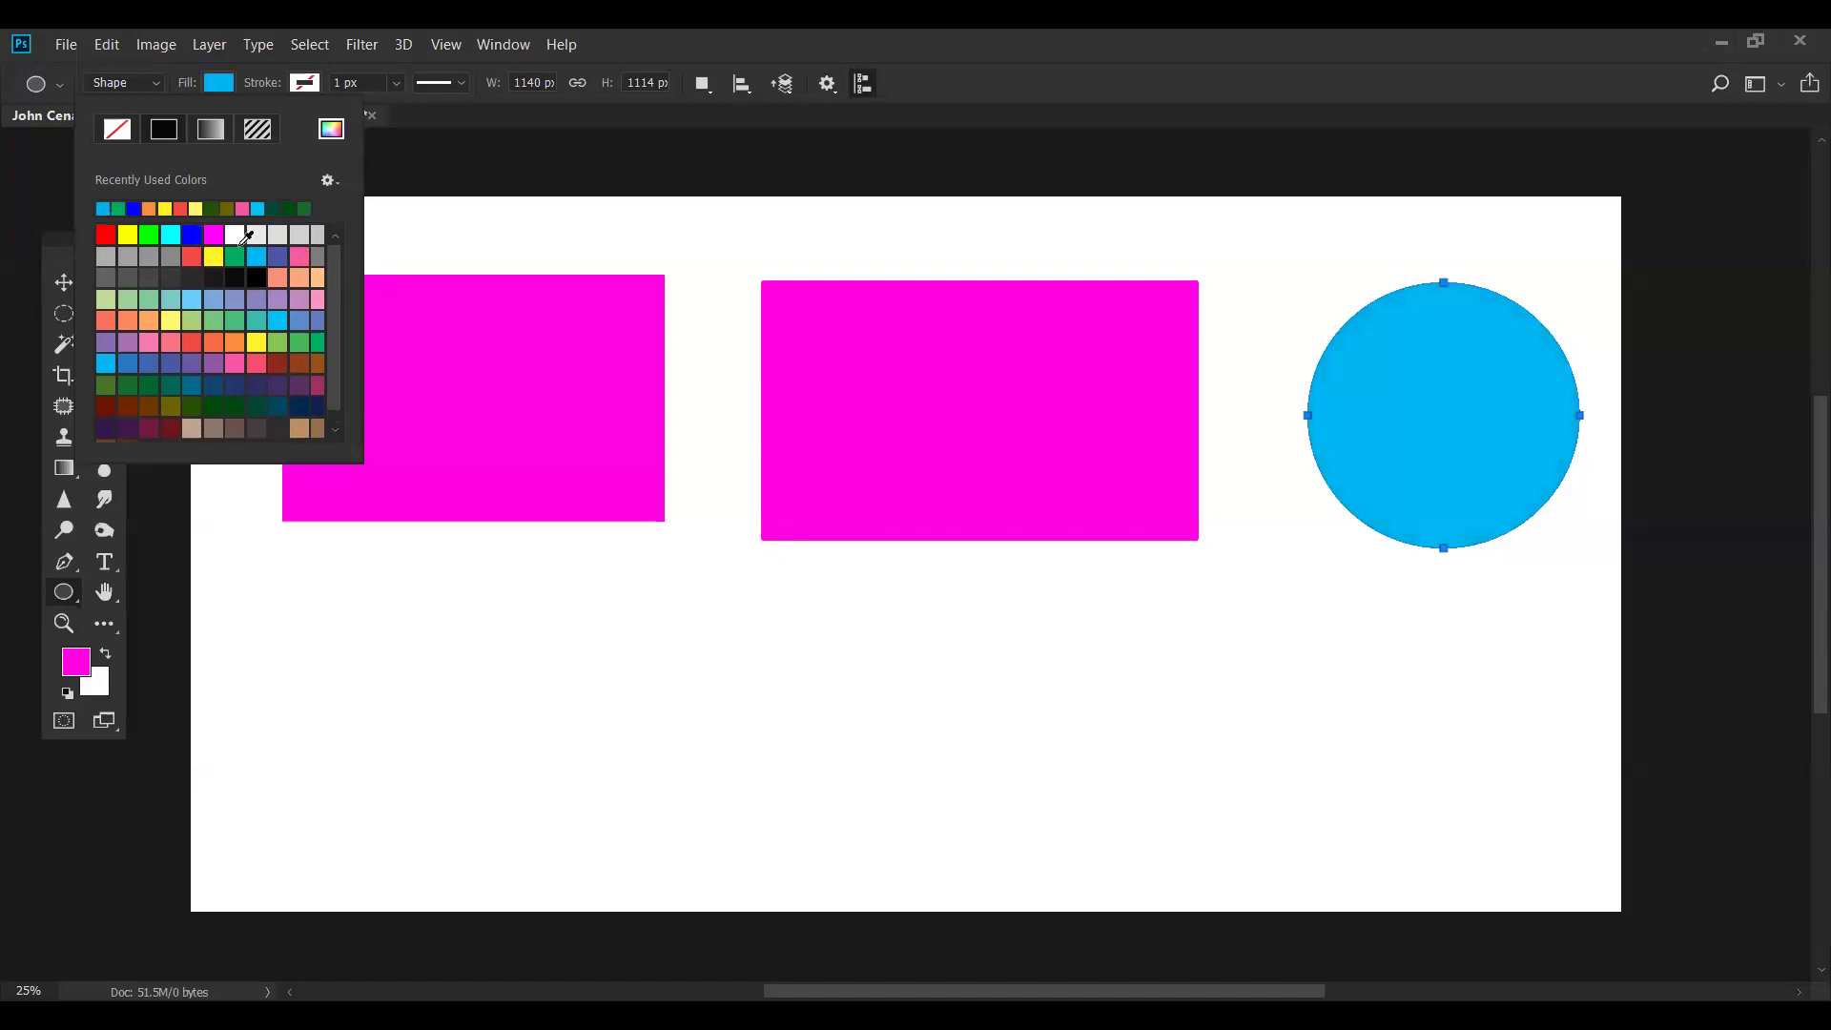
click(193, 234)
click(214, 234)
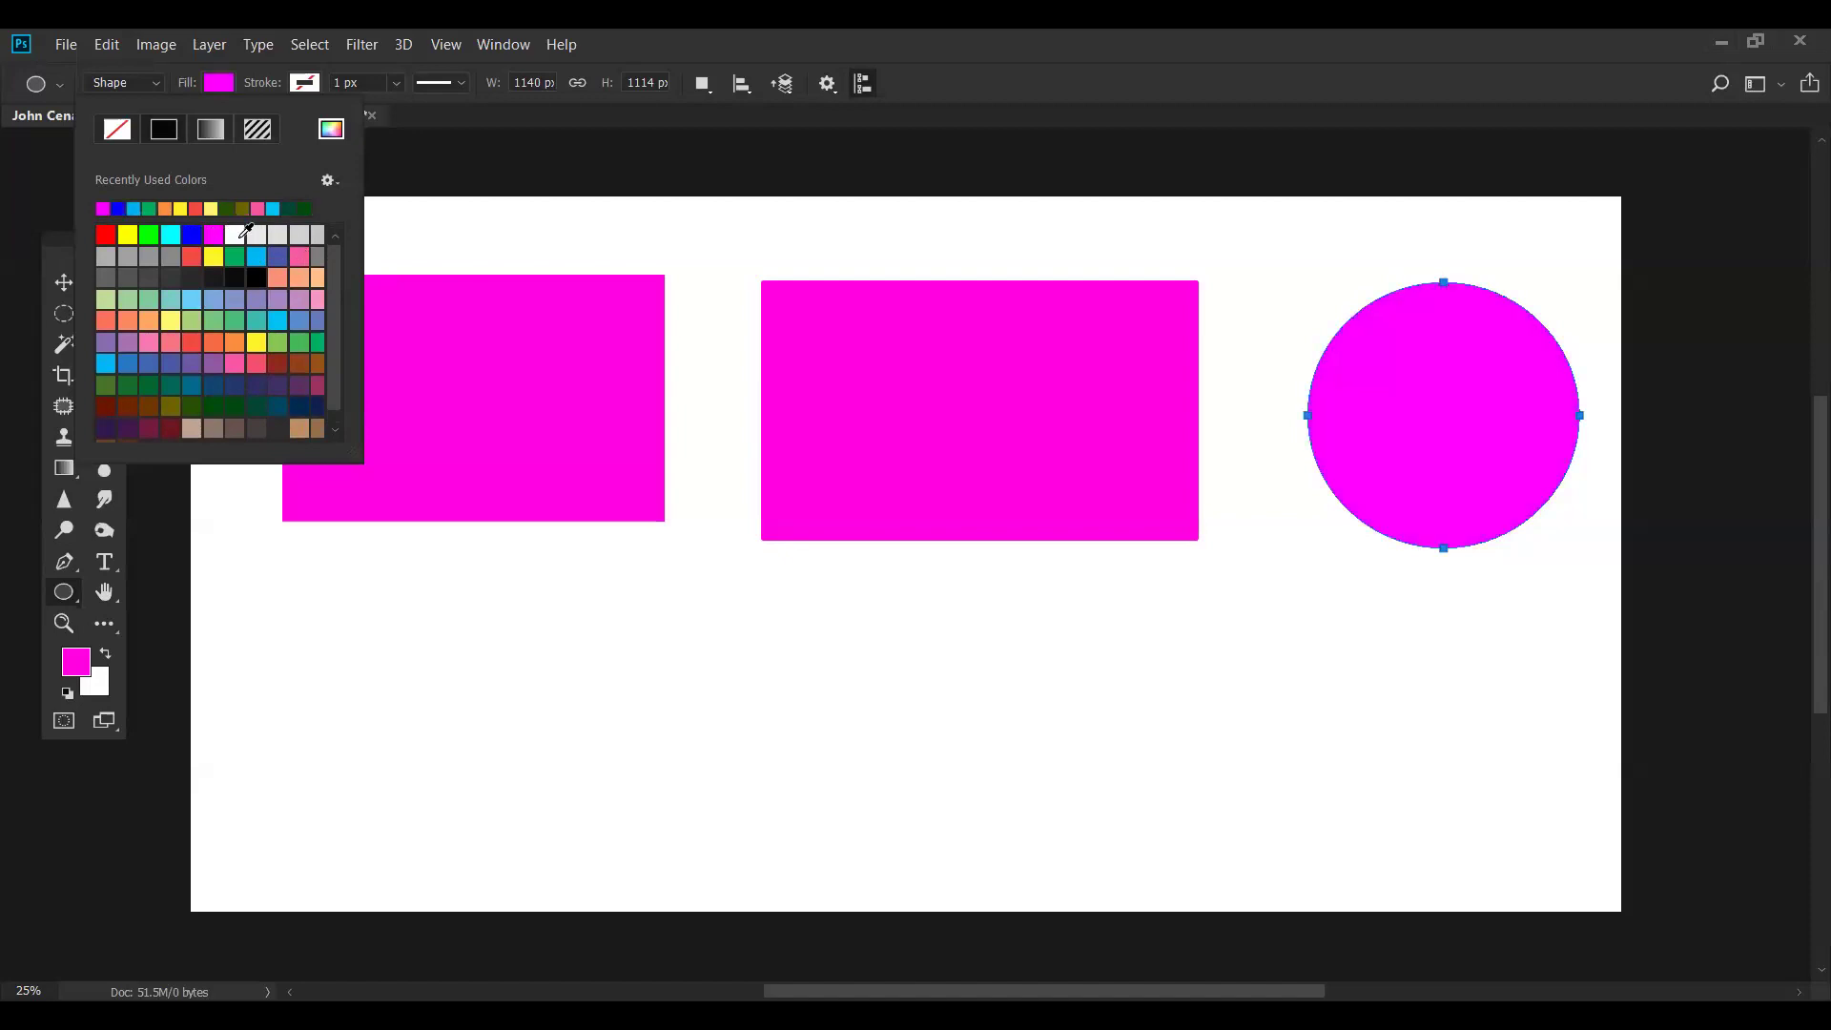
click(230, 233)
click(214, 234)
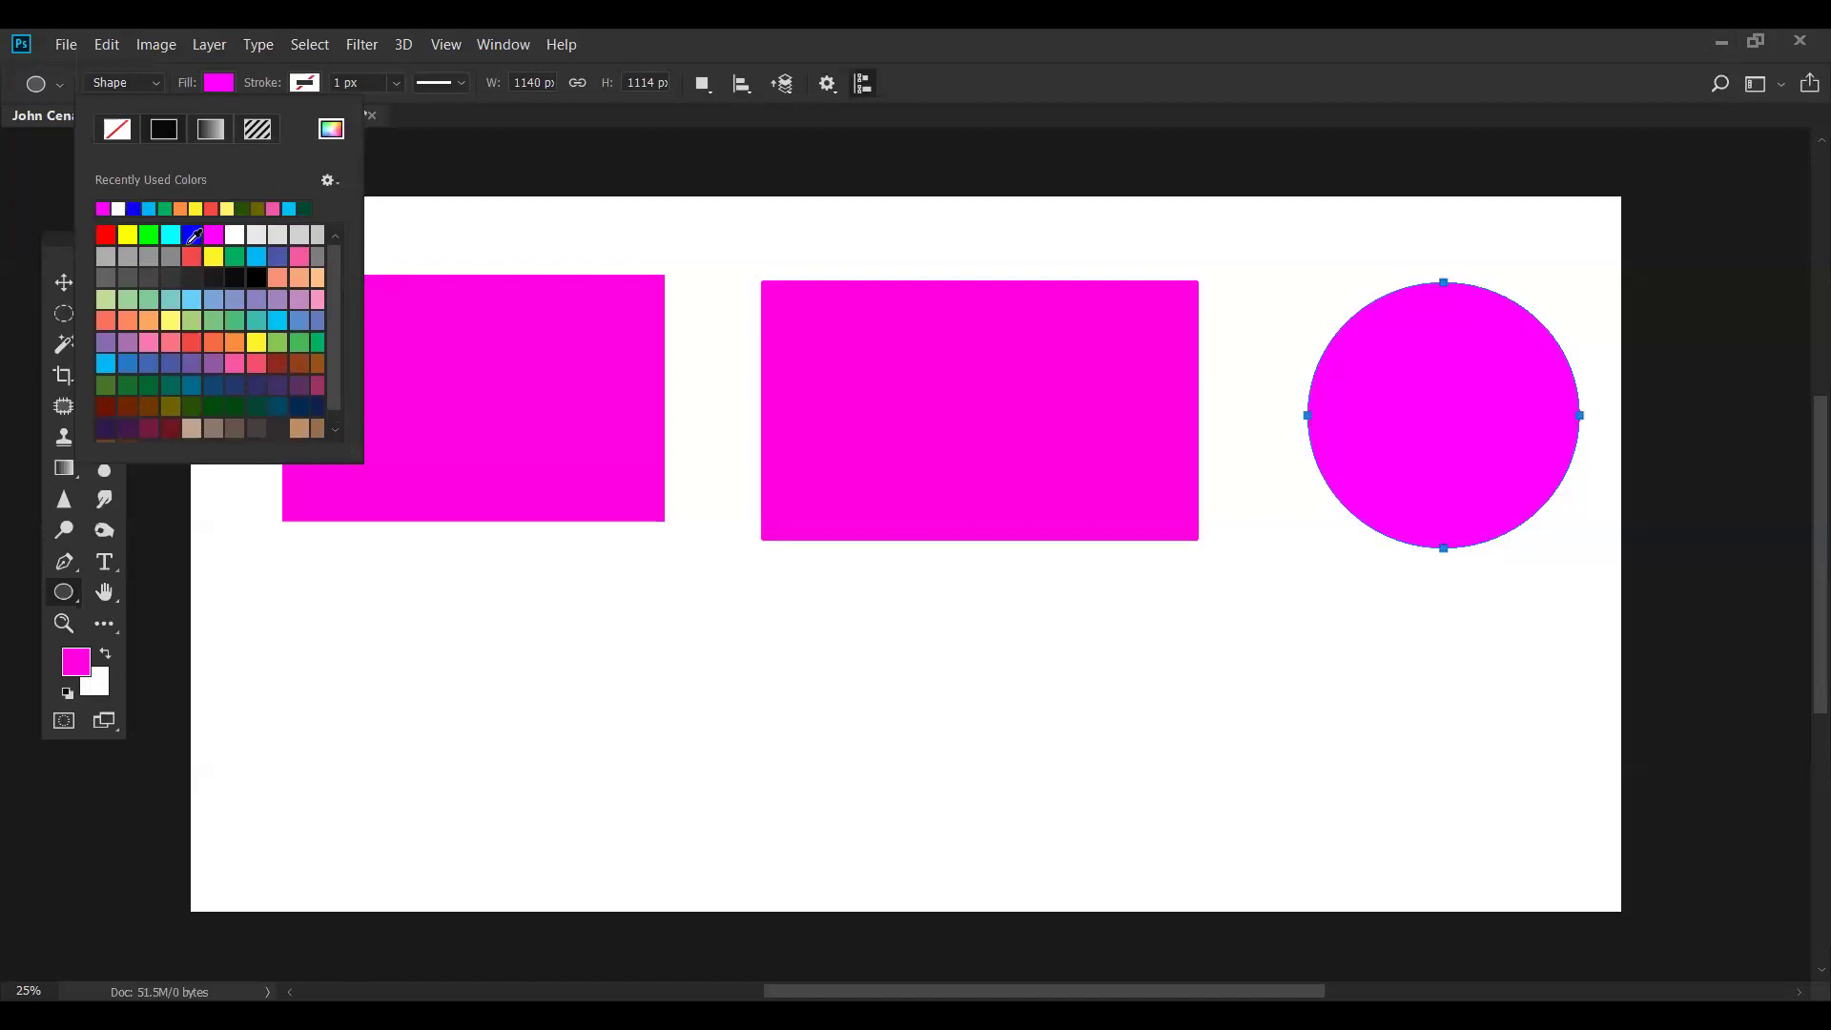
click(192, 235)
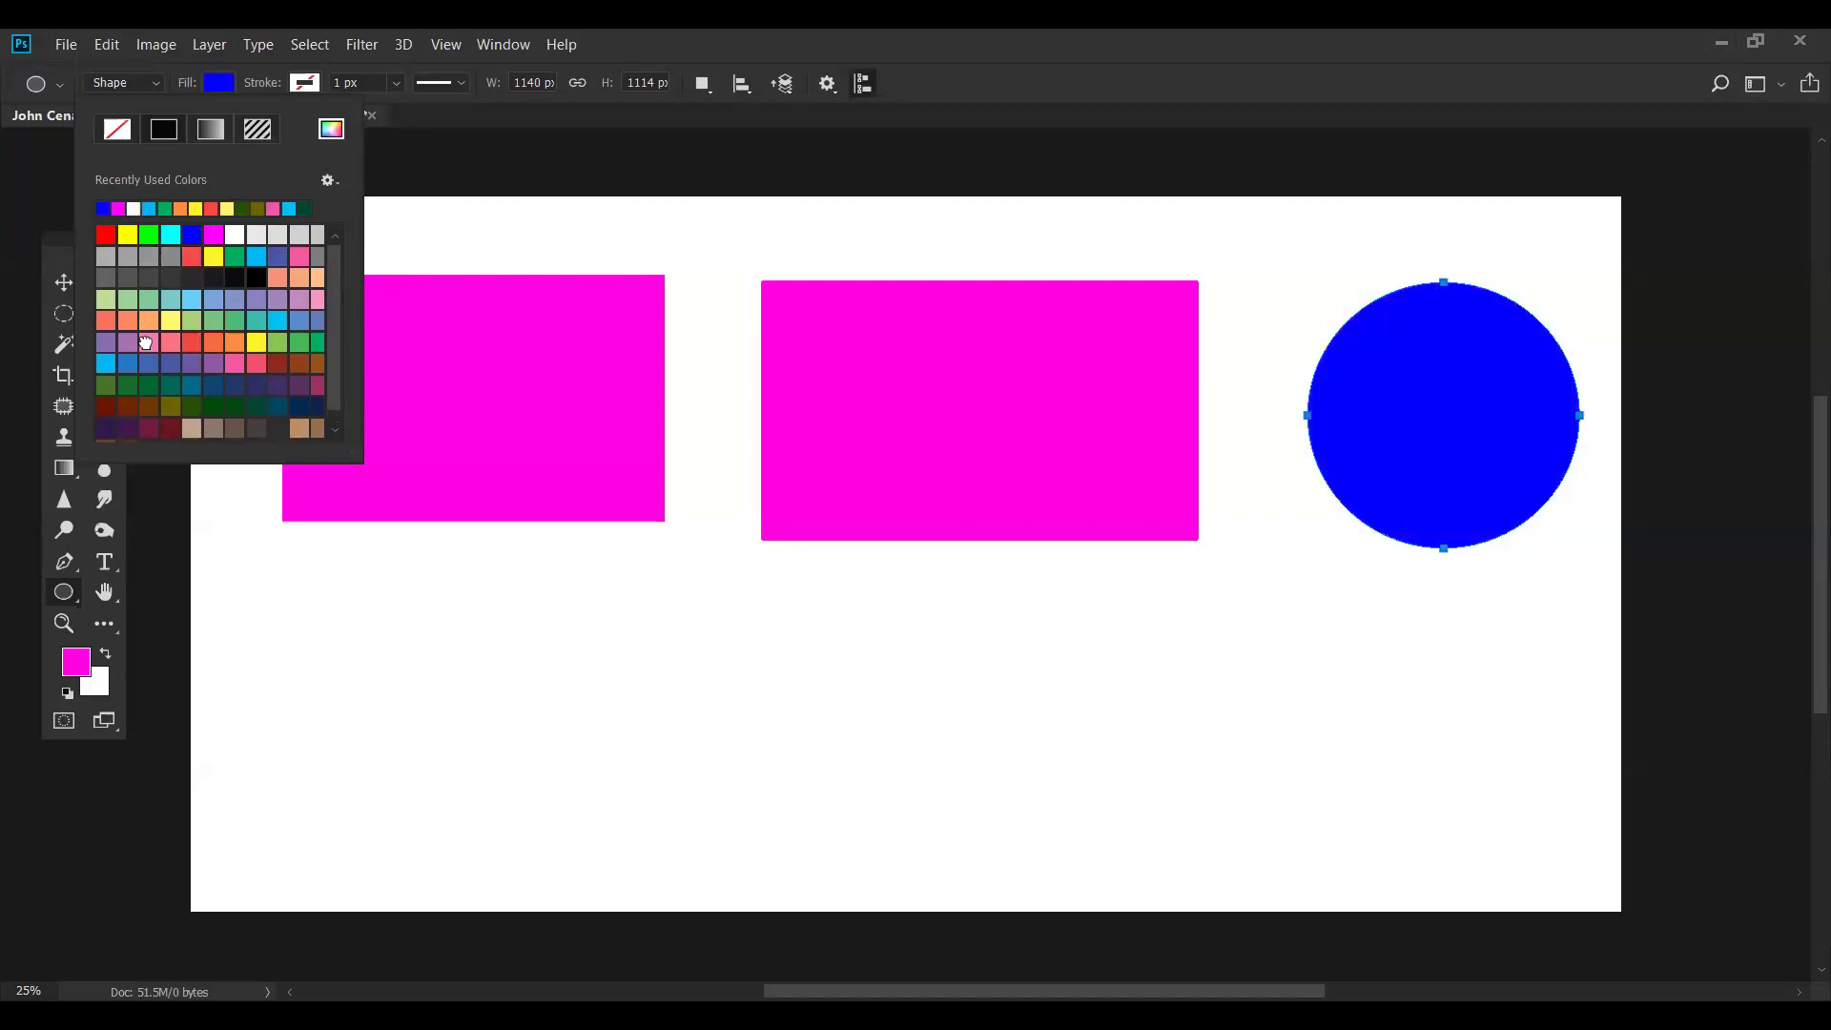
- Try grey and pink on the ellipse and set its fill to dark blue
click(148, 278)
click(149, 341)
click(214, 385)
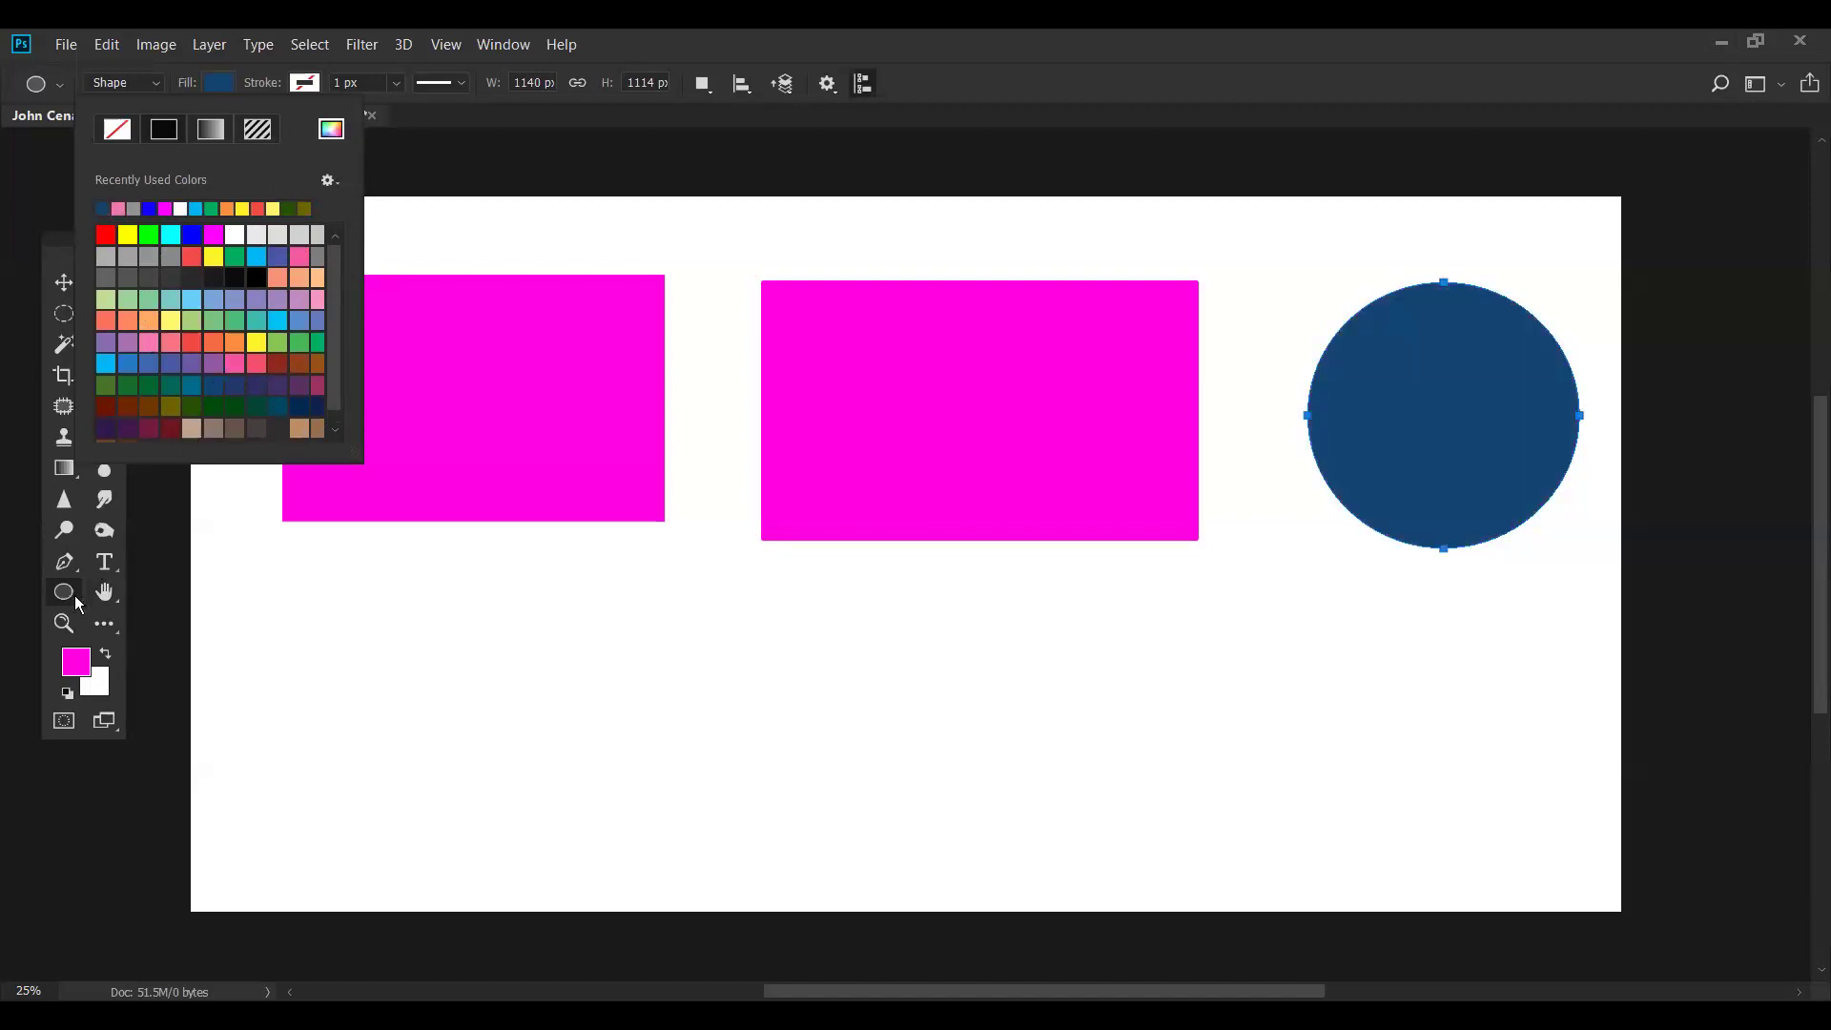
- Draw a five-sided polygon about 1102 × 1141 px below the first magenta rectangle
right_click(68, 598)
key(Return)
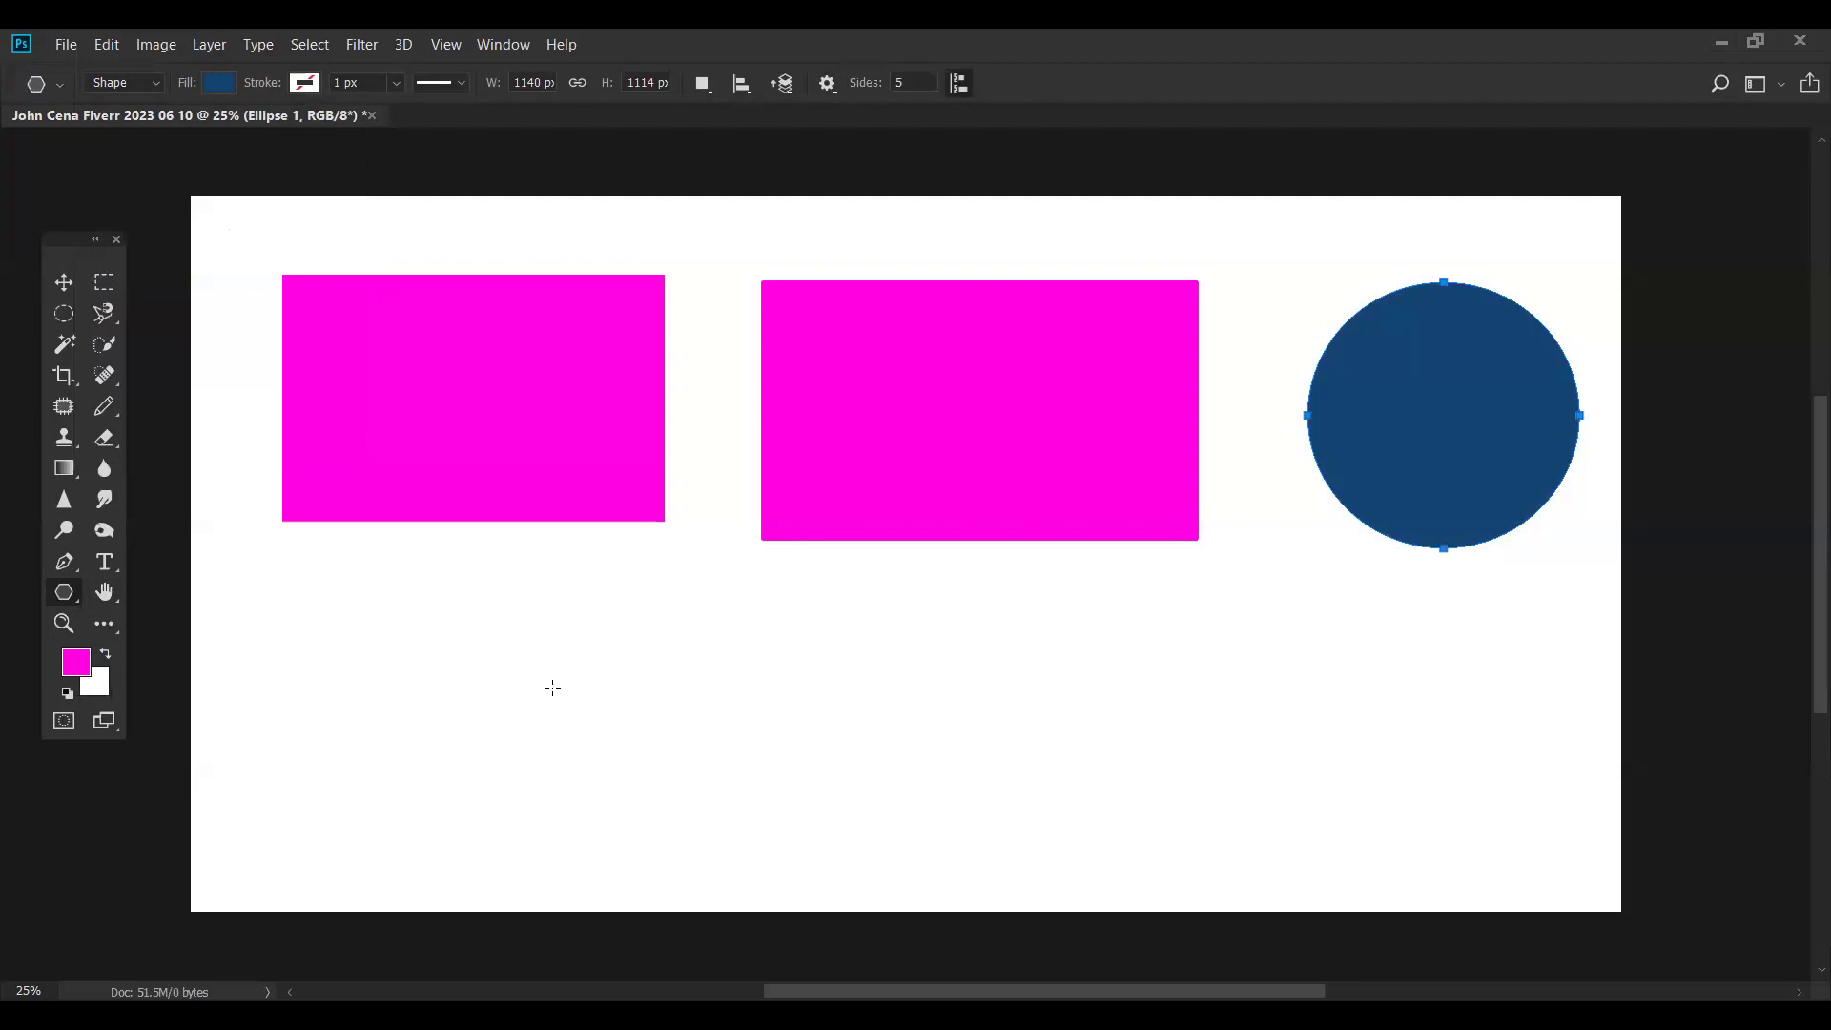
drag(422, 673, 553, 668)
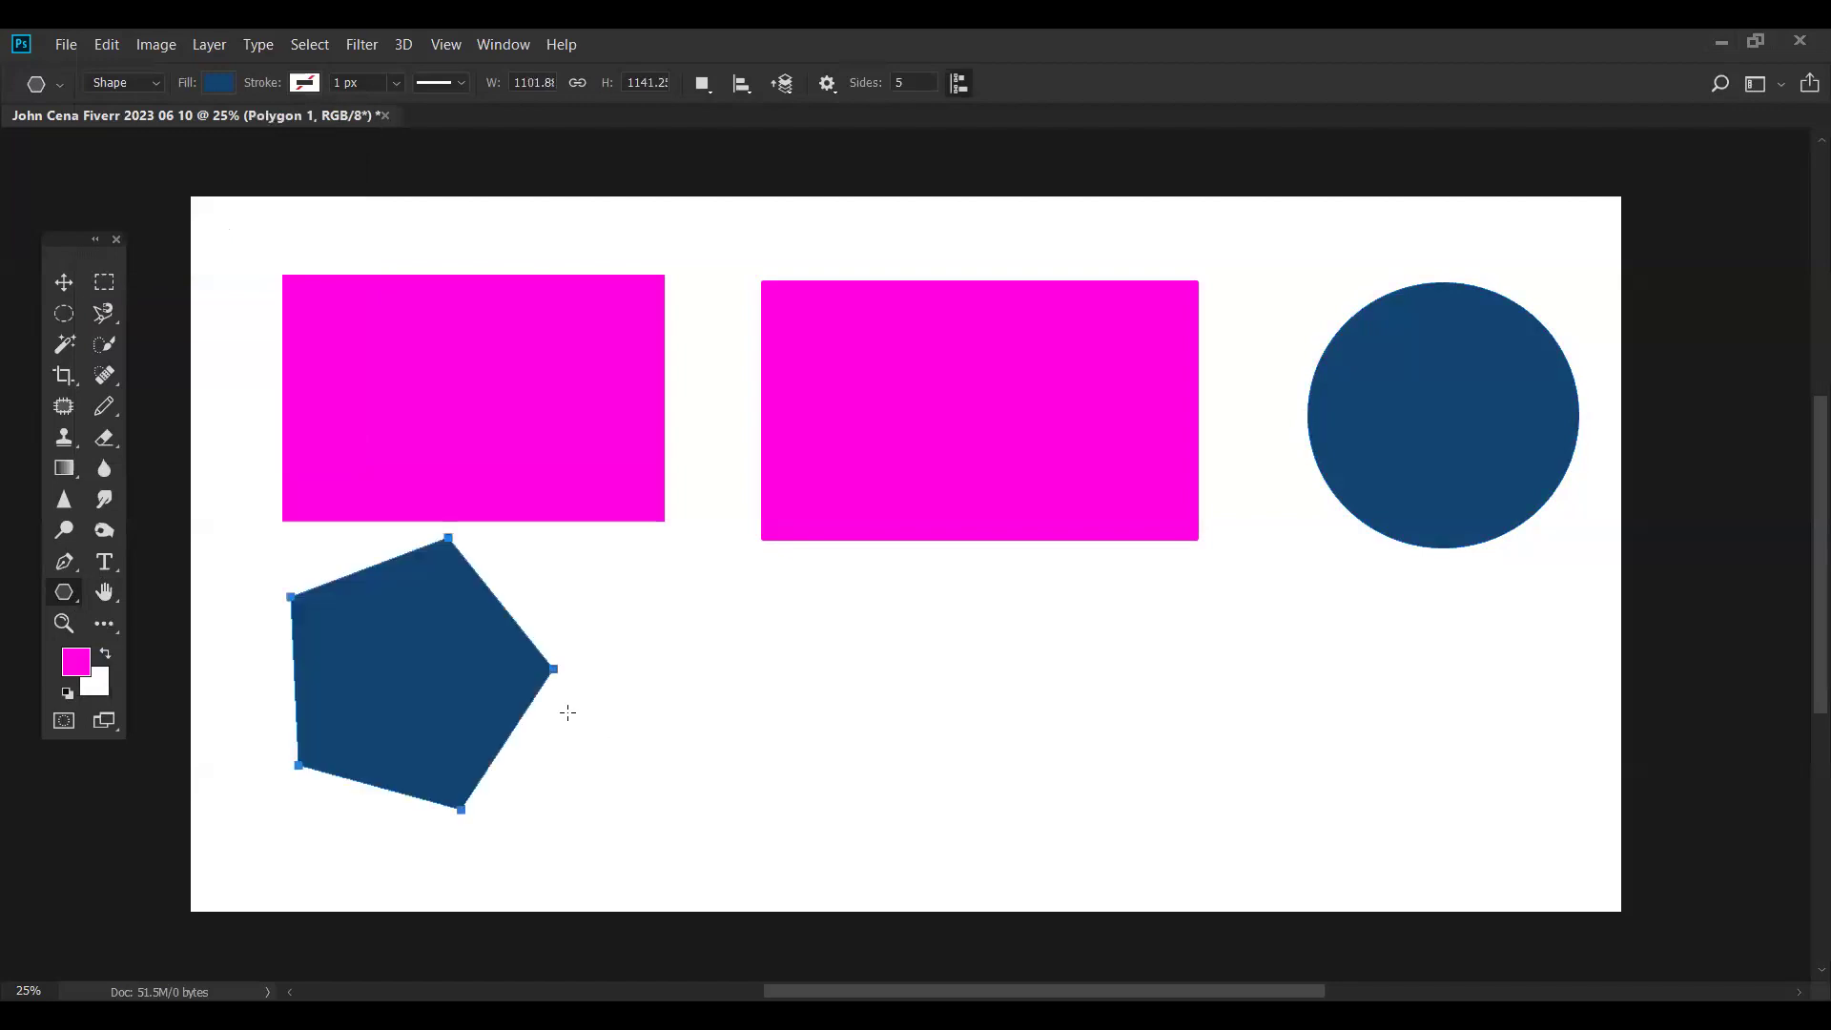
- Try cyan, green, blue, magenta, white, sky blue and mauve swatches as the pentagon's fill
click(218, 82)
click(172, 234)
click(149, 235)
click(200, 233)
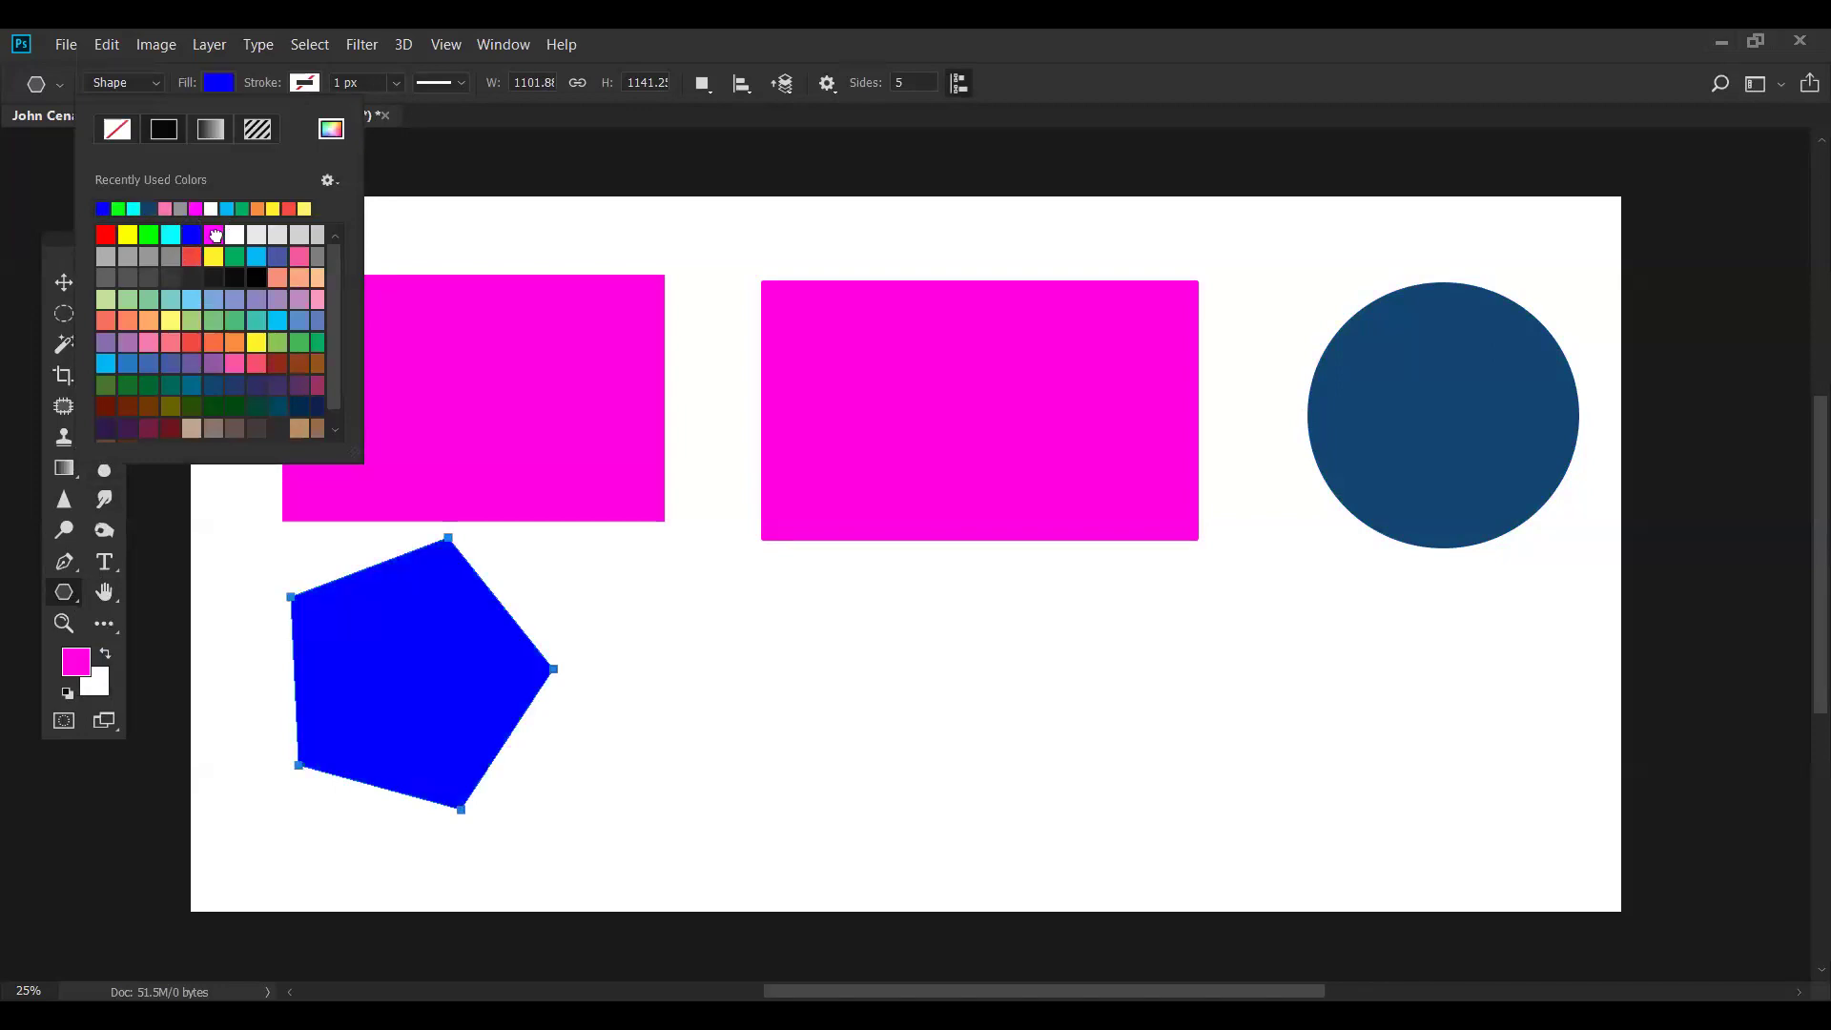
click(216, 235)
click(236, 234)
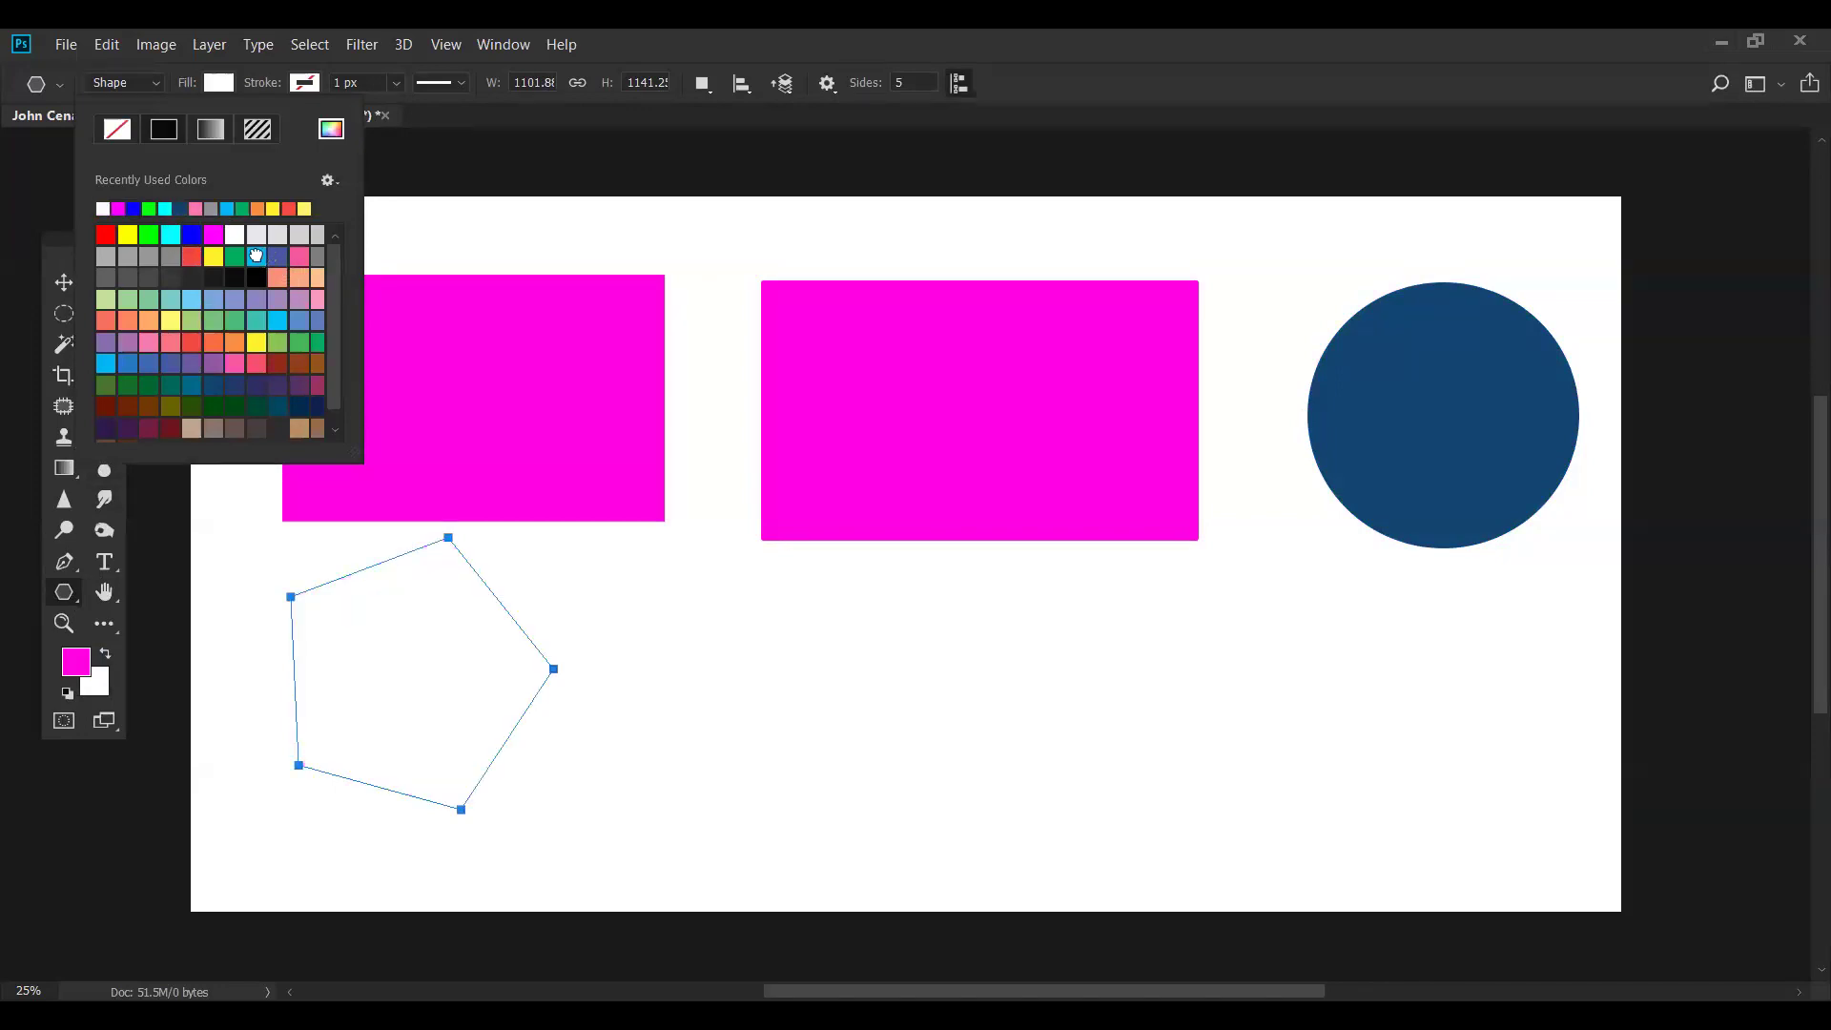
click(257, 256)
click(294, 301)
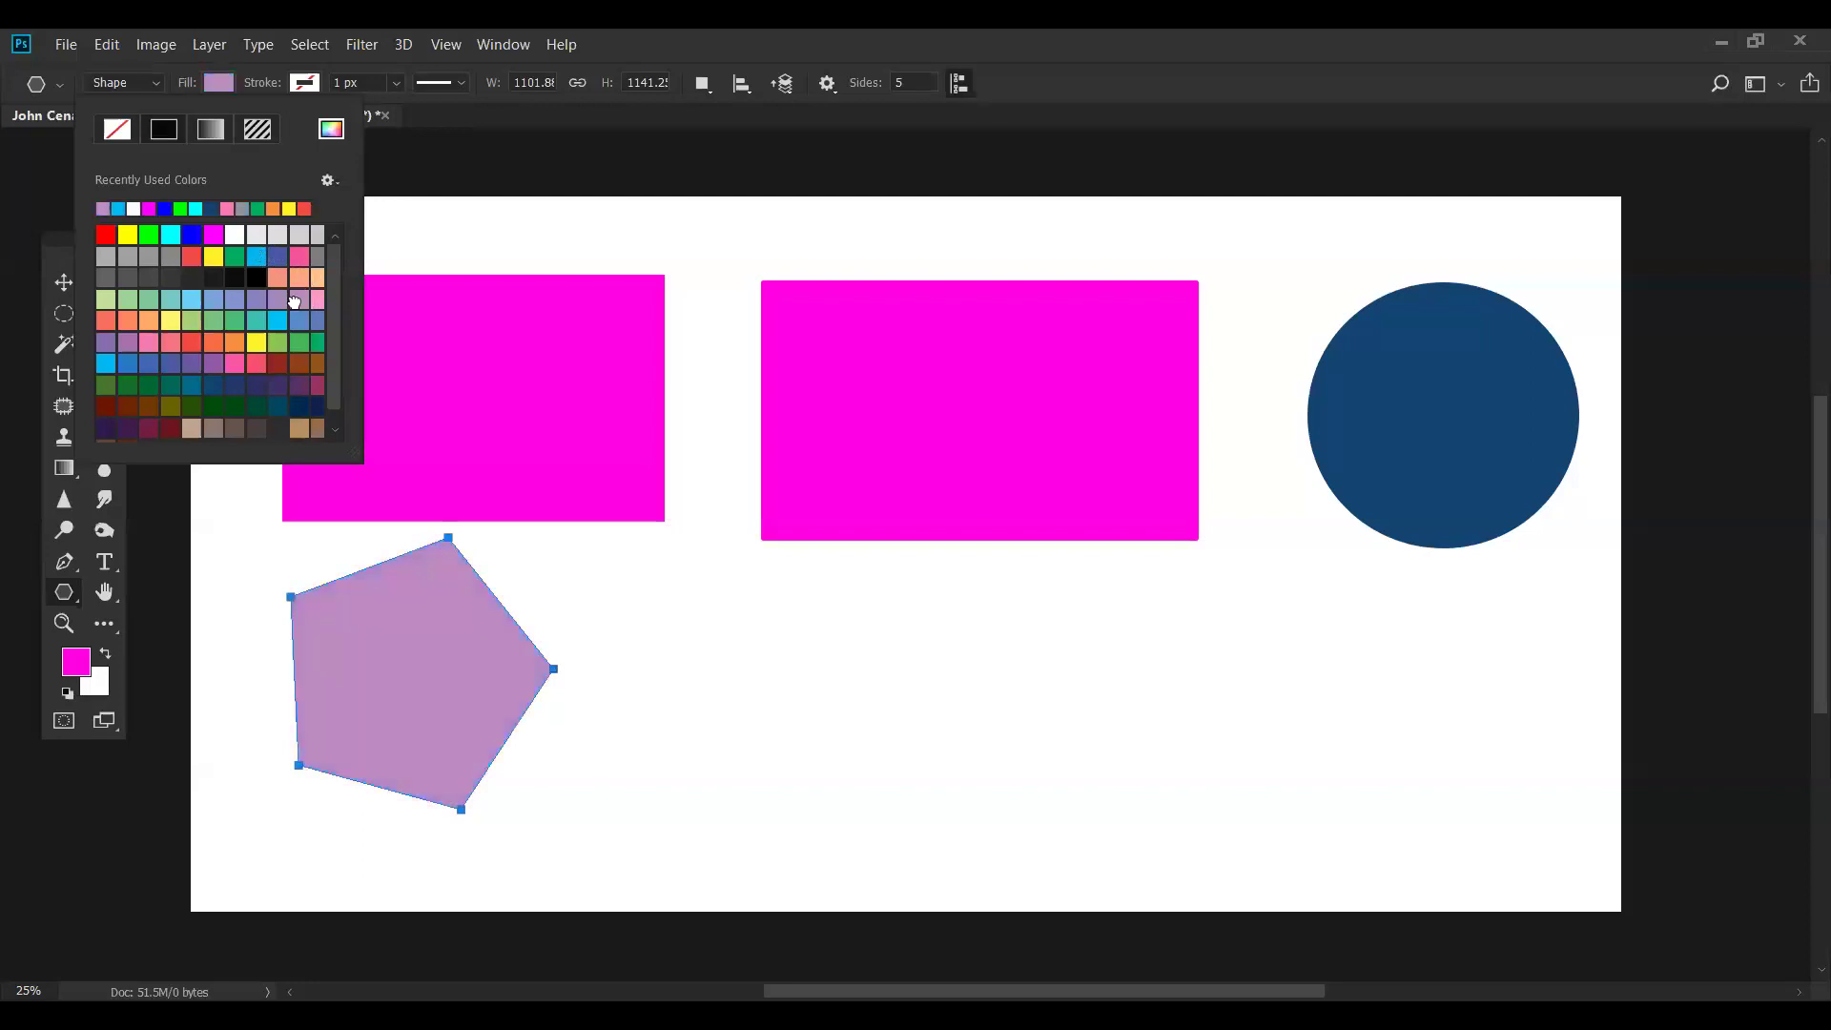
- Try two orange shades on the pentagon and set its fill to sky blue
click(234, 341)
click(216, 342)
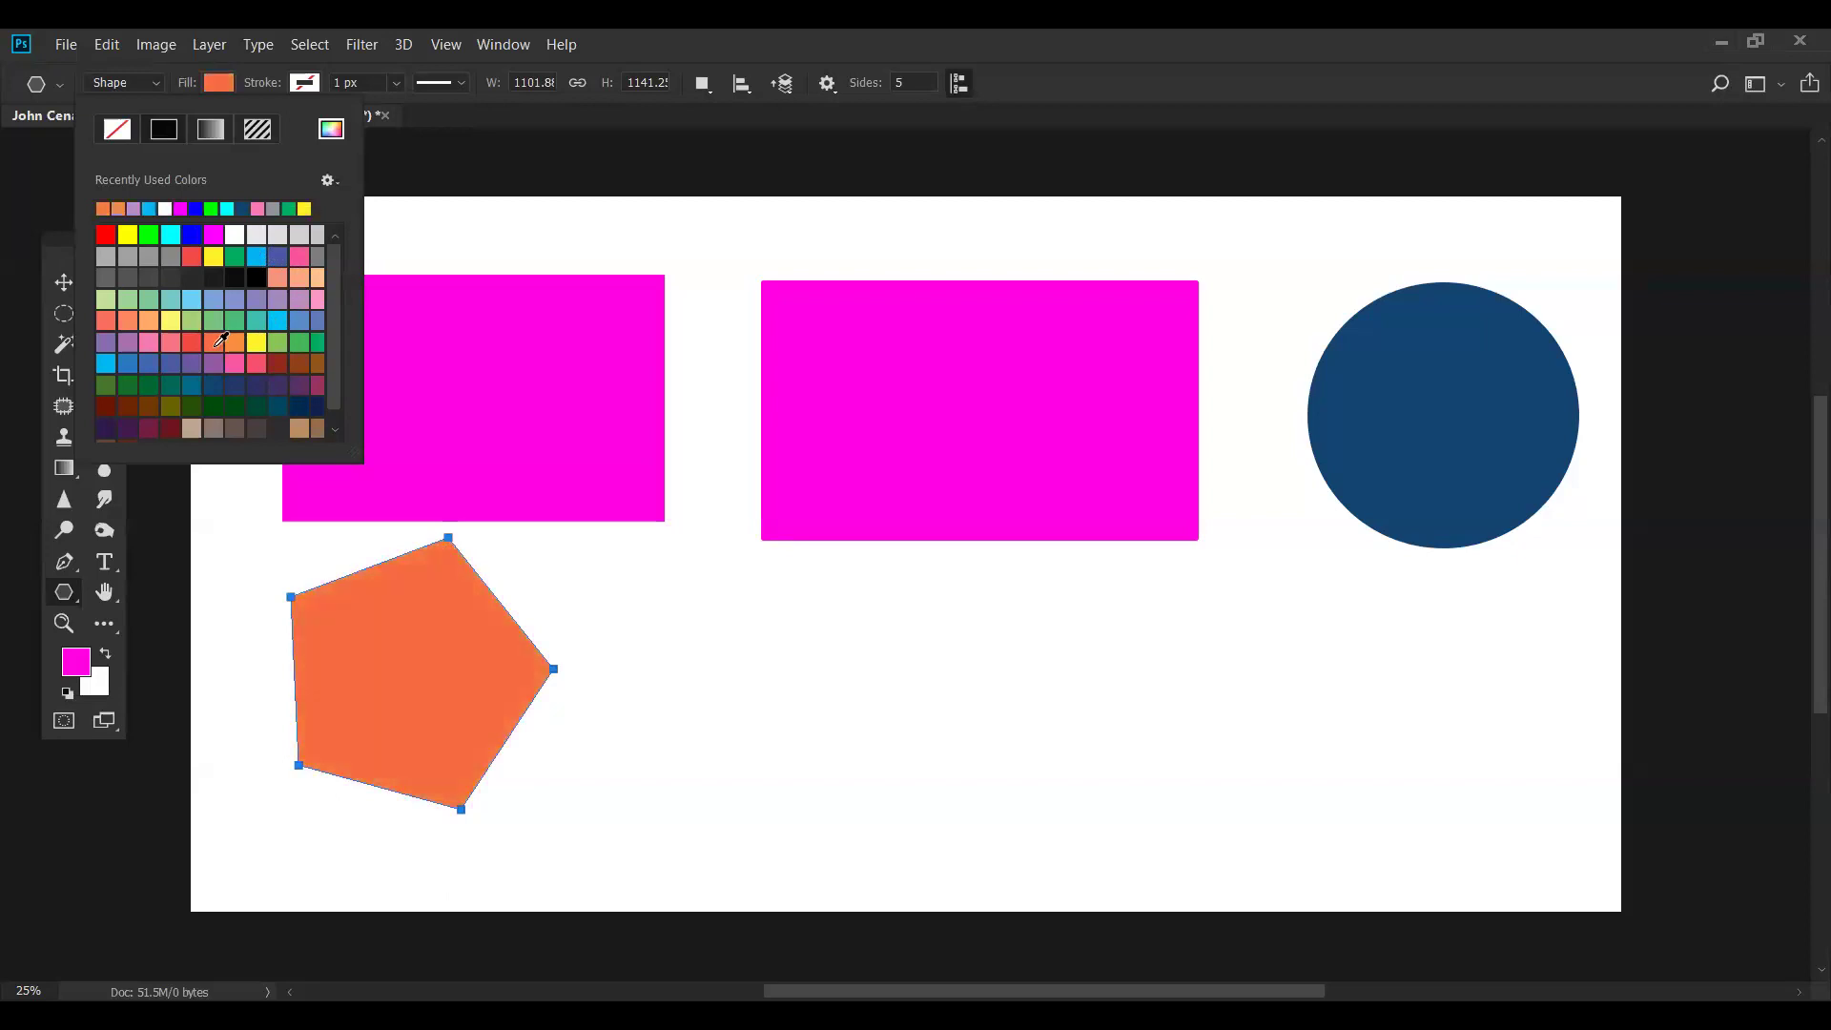
click(106, 363)
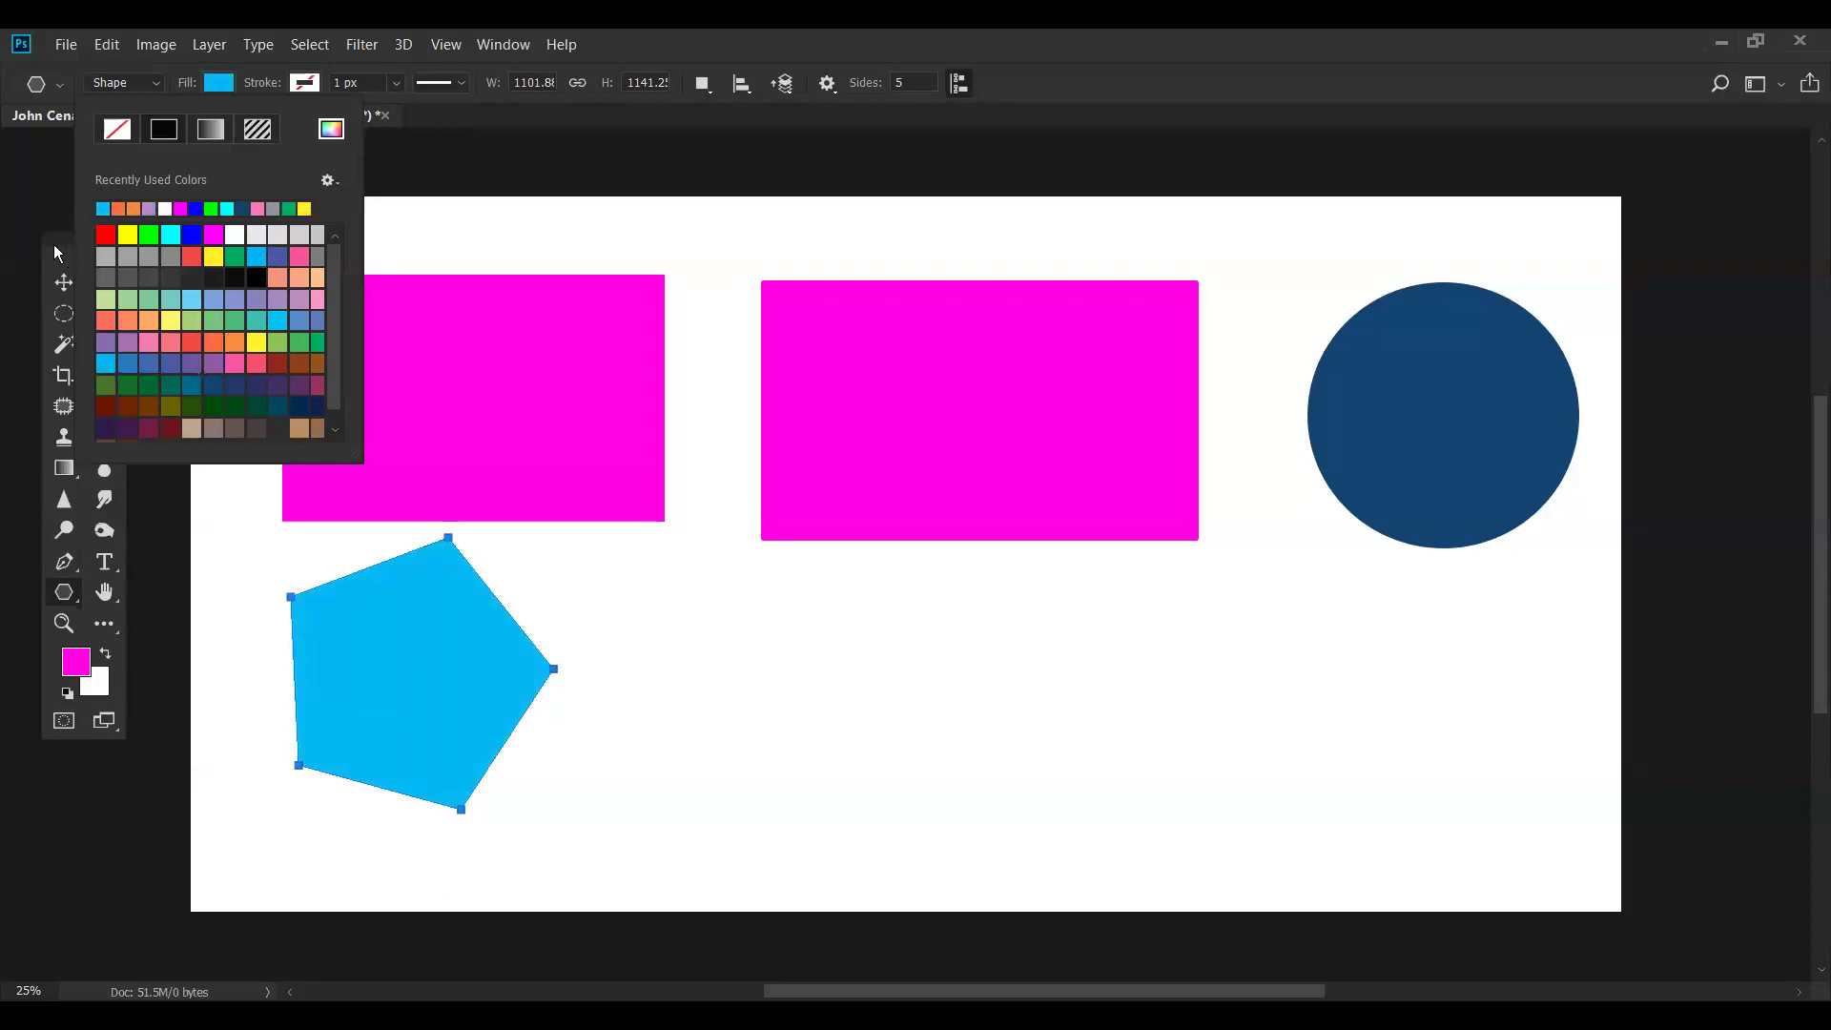
click(615, 496)
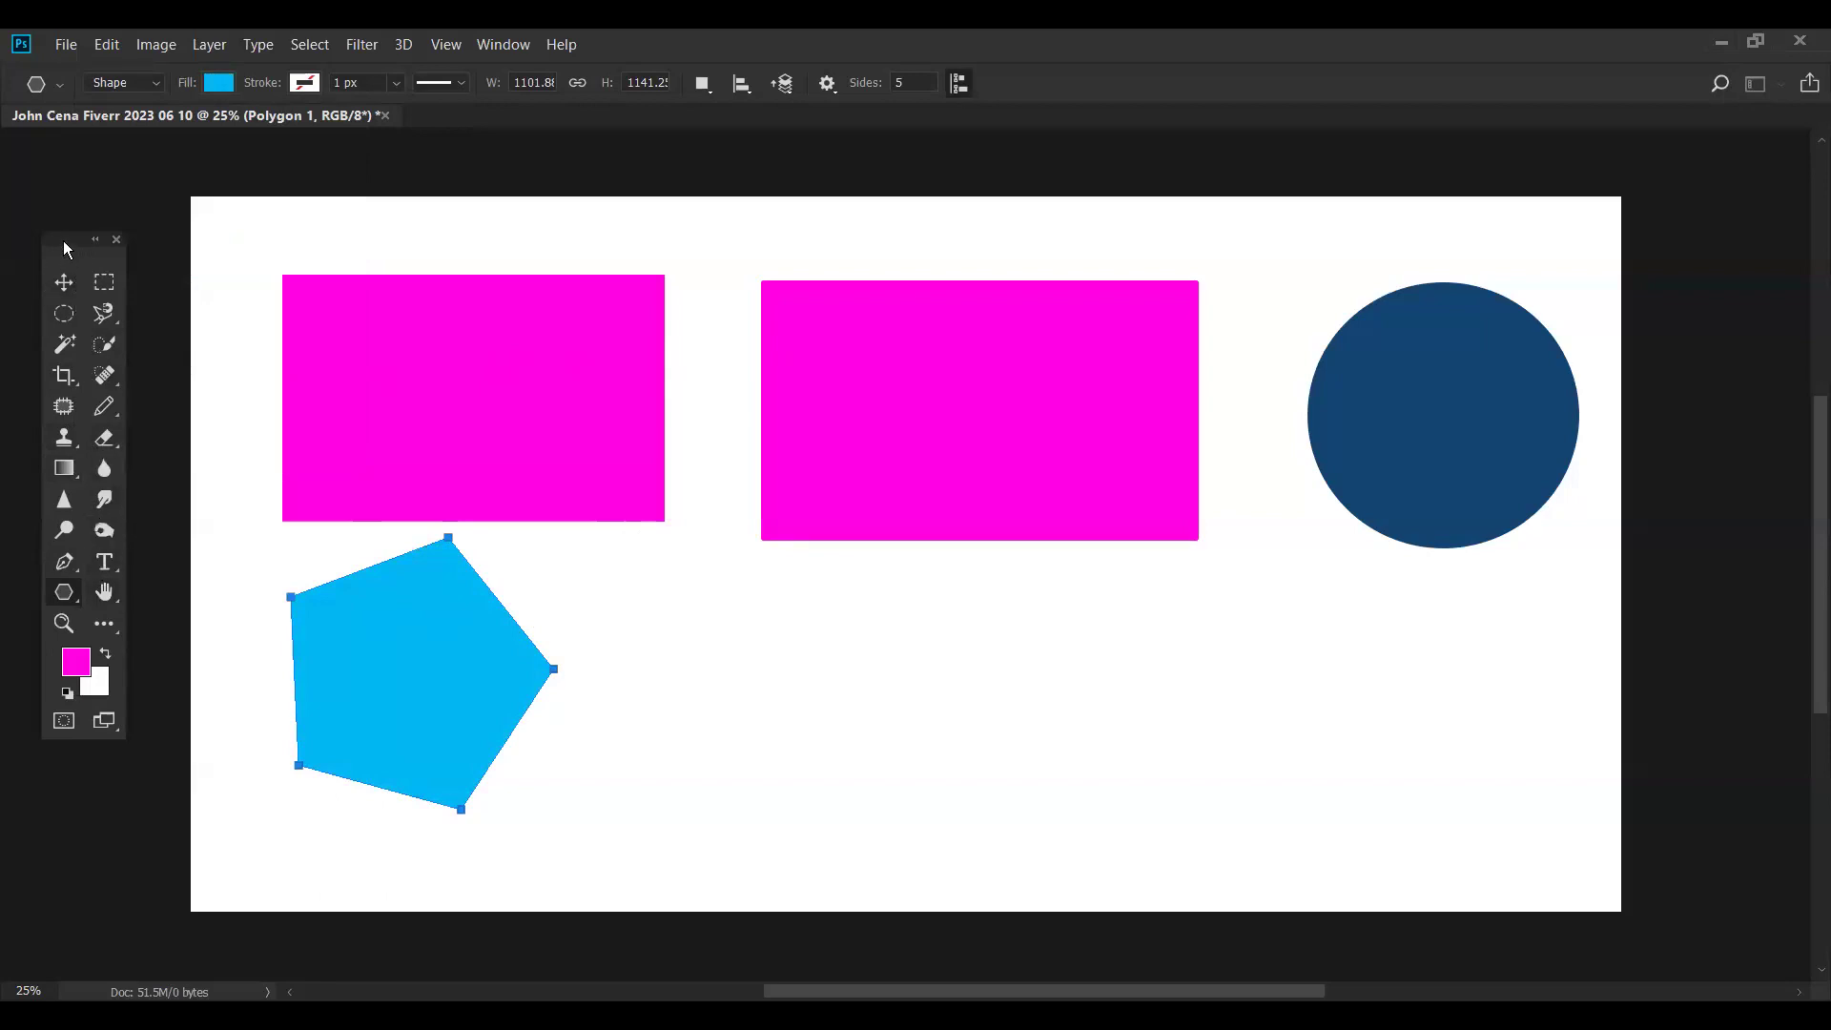
- Shift the canvas aside and move the floating toolbox into the empty workspace area beside it
drag(65, 246, 82, 241)
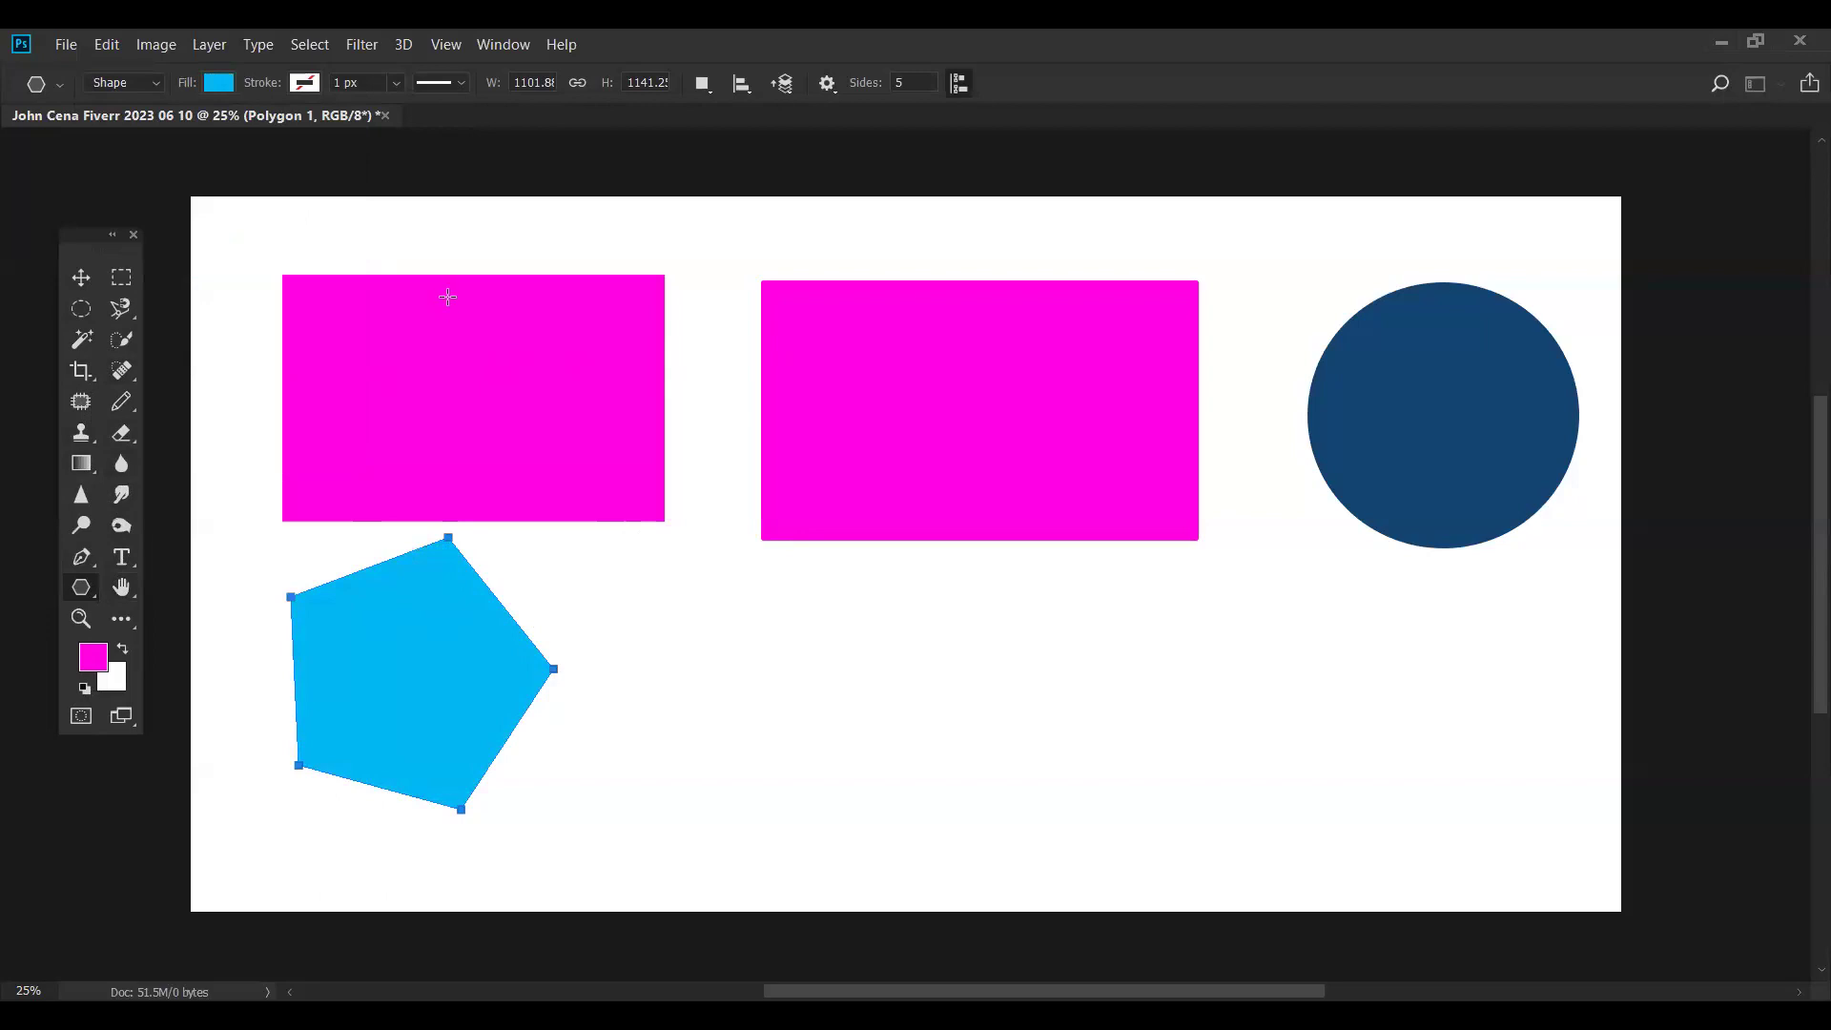
drag(693, 210, 1689, 261)
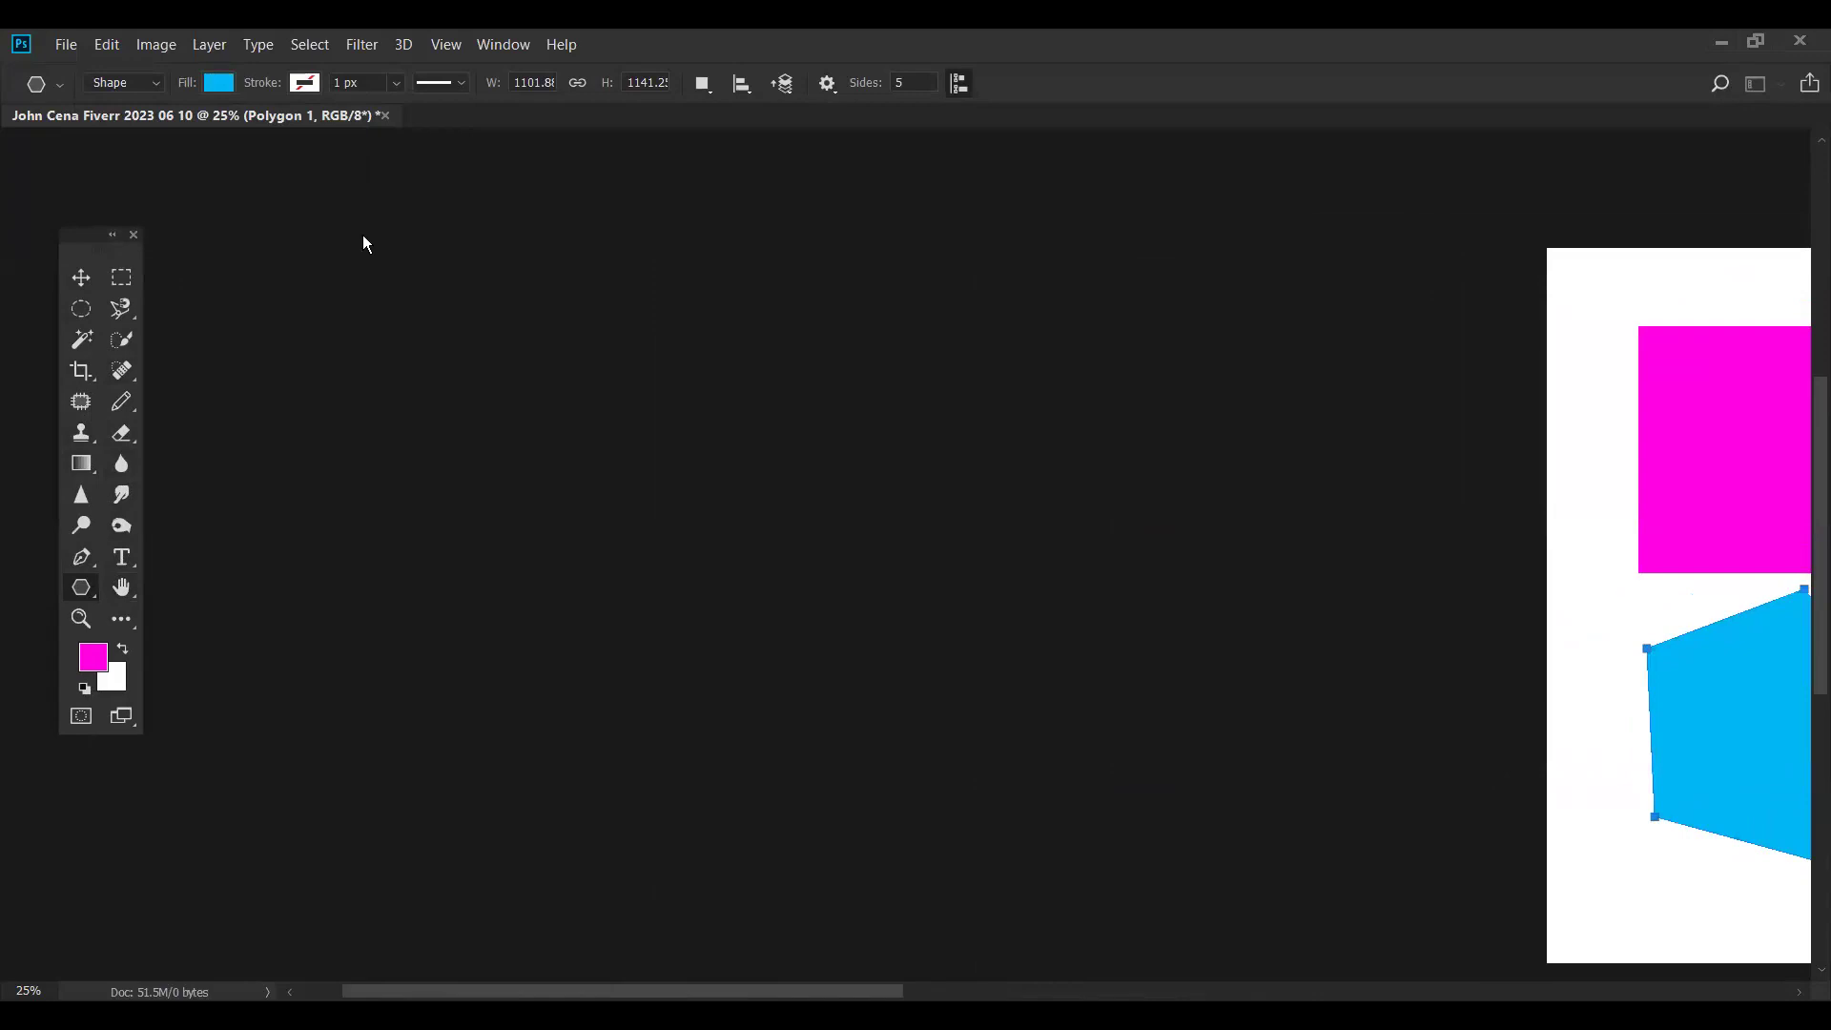
drag(365, 236, 363, 238)
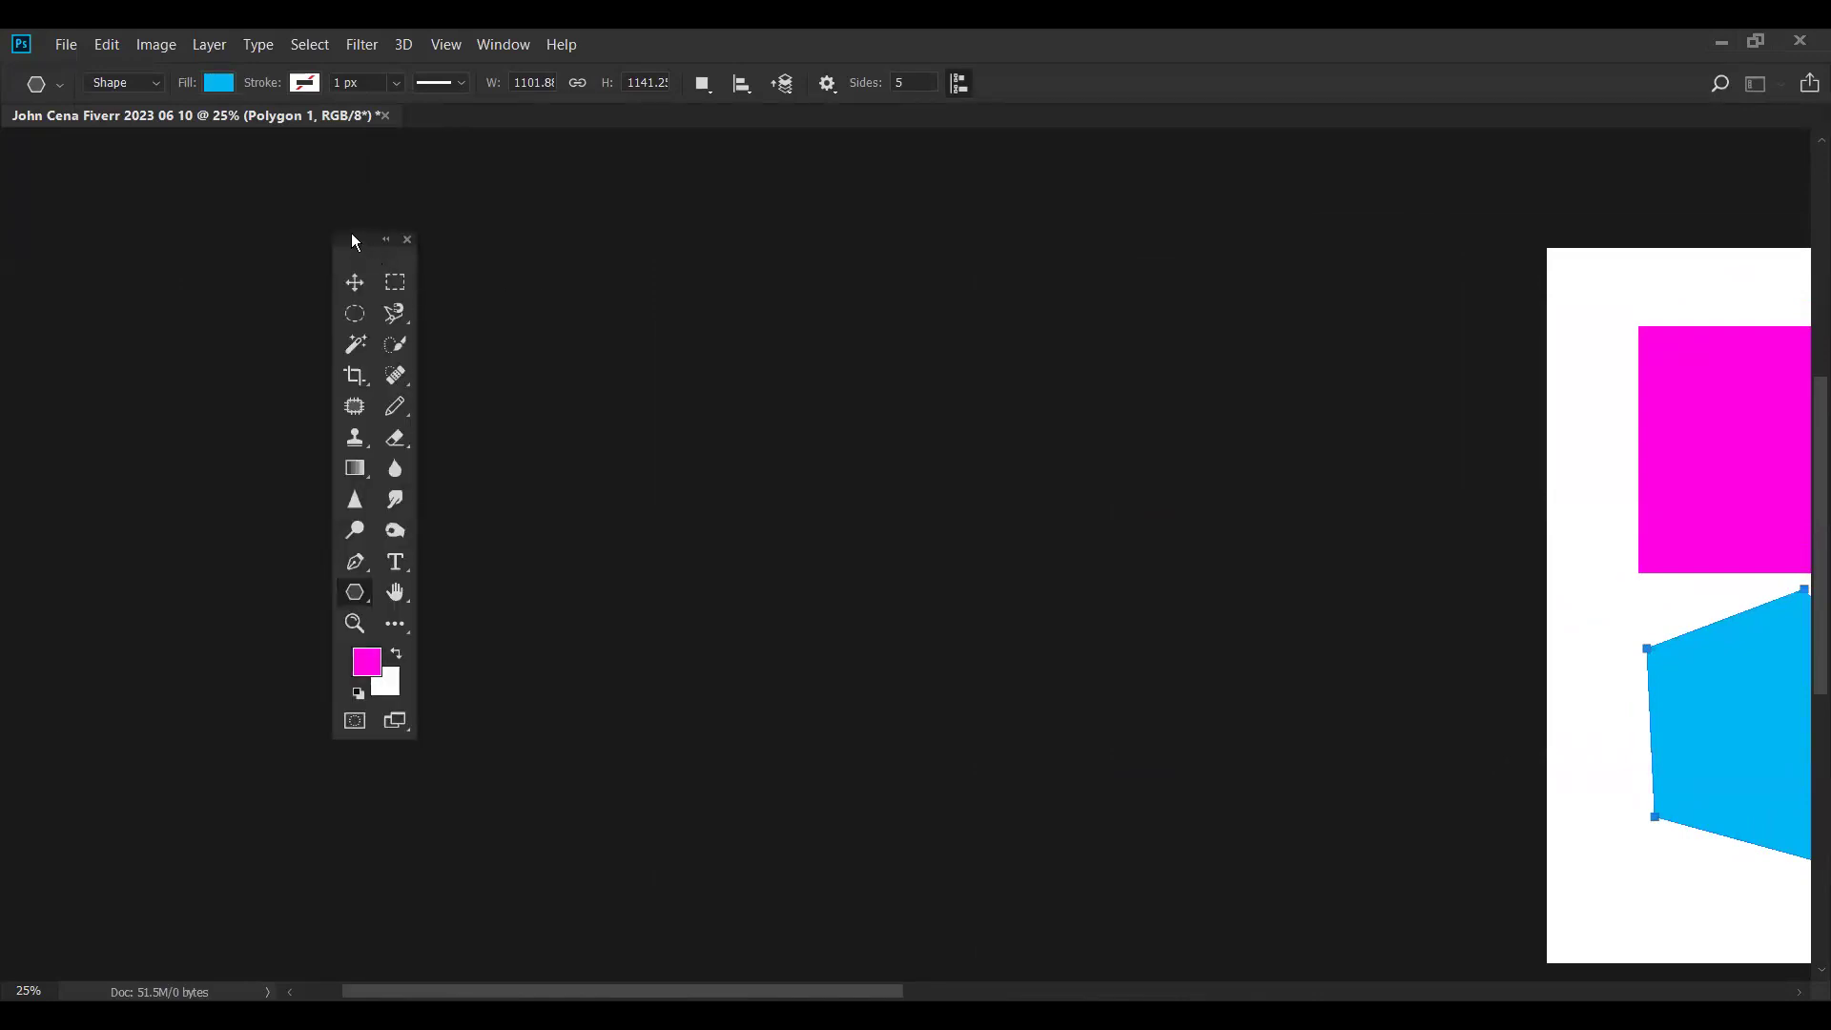
drag(336, 232, 337, 216)
- Switch in turn through the Move, Rectangular Marquee, lasso, Magic Wand, Pencil, Blur, Sponge, Pen and Hand tools
click(502, 44)
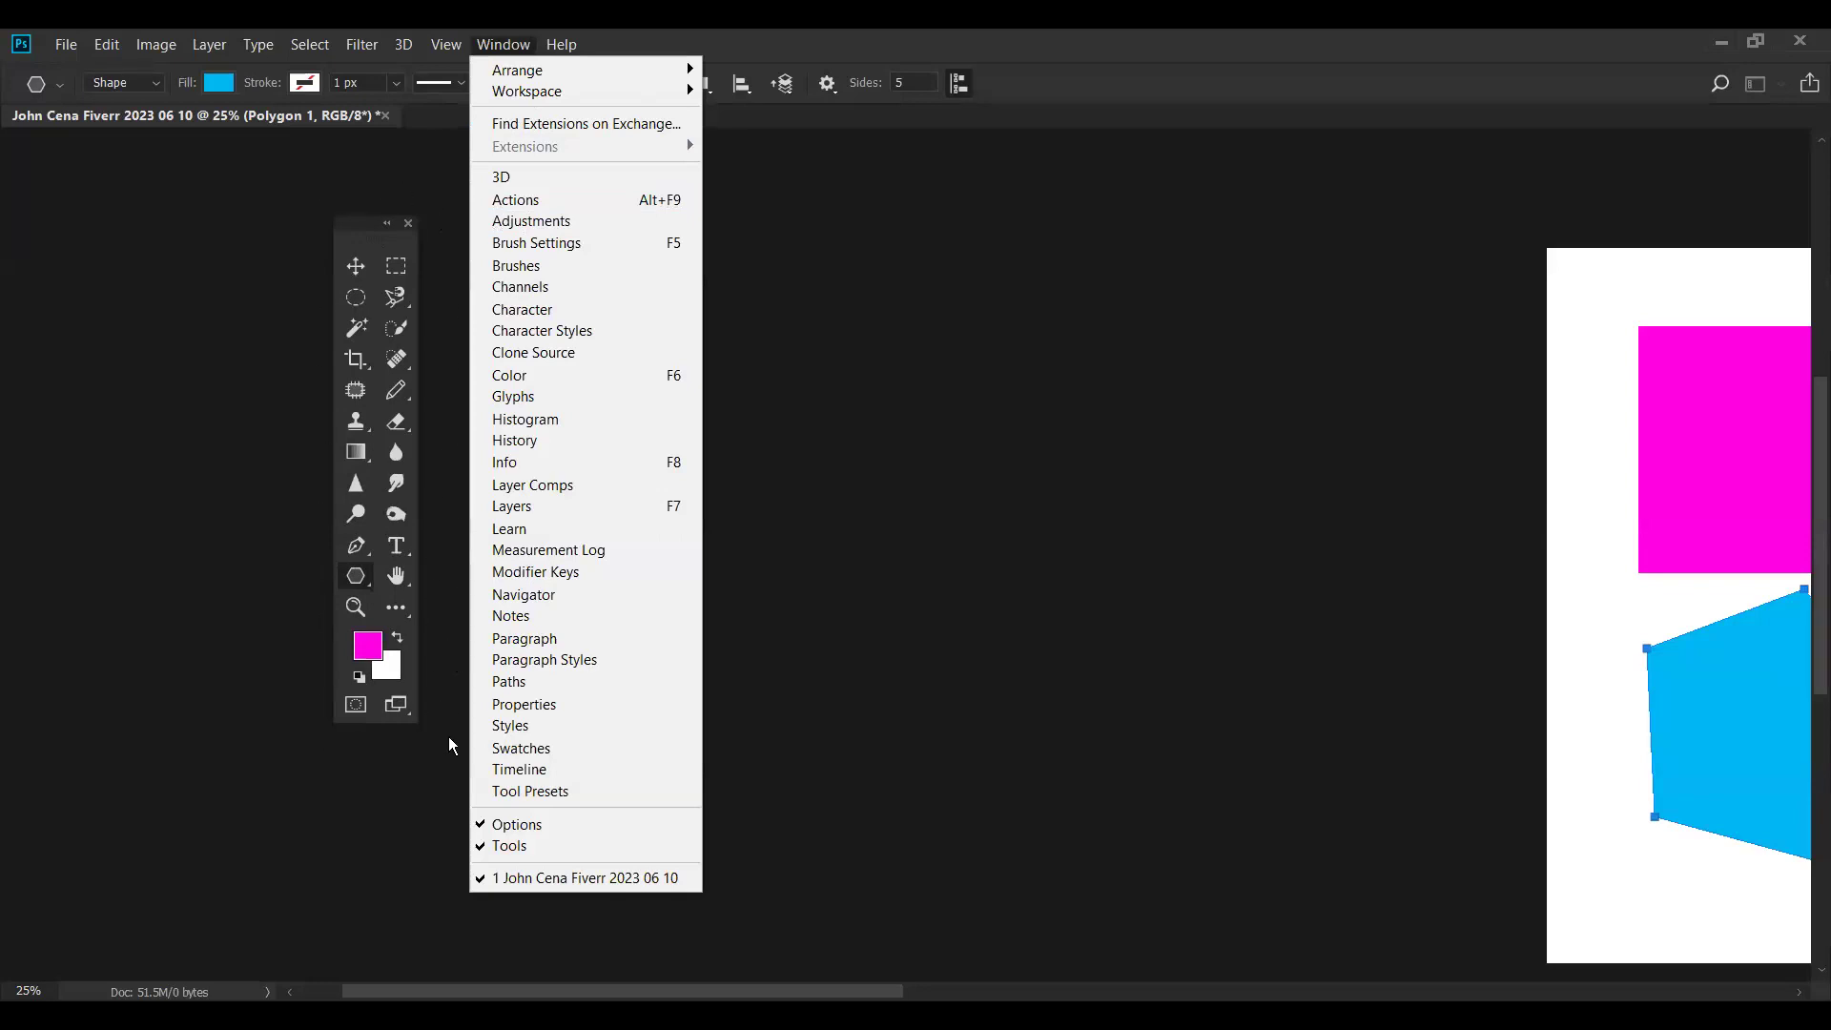
click(356, 268)
click(356, 268)
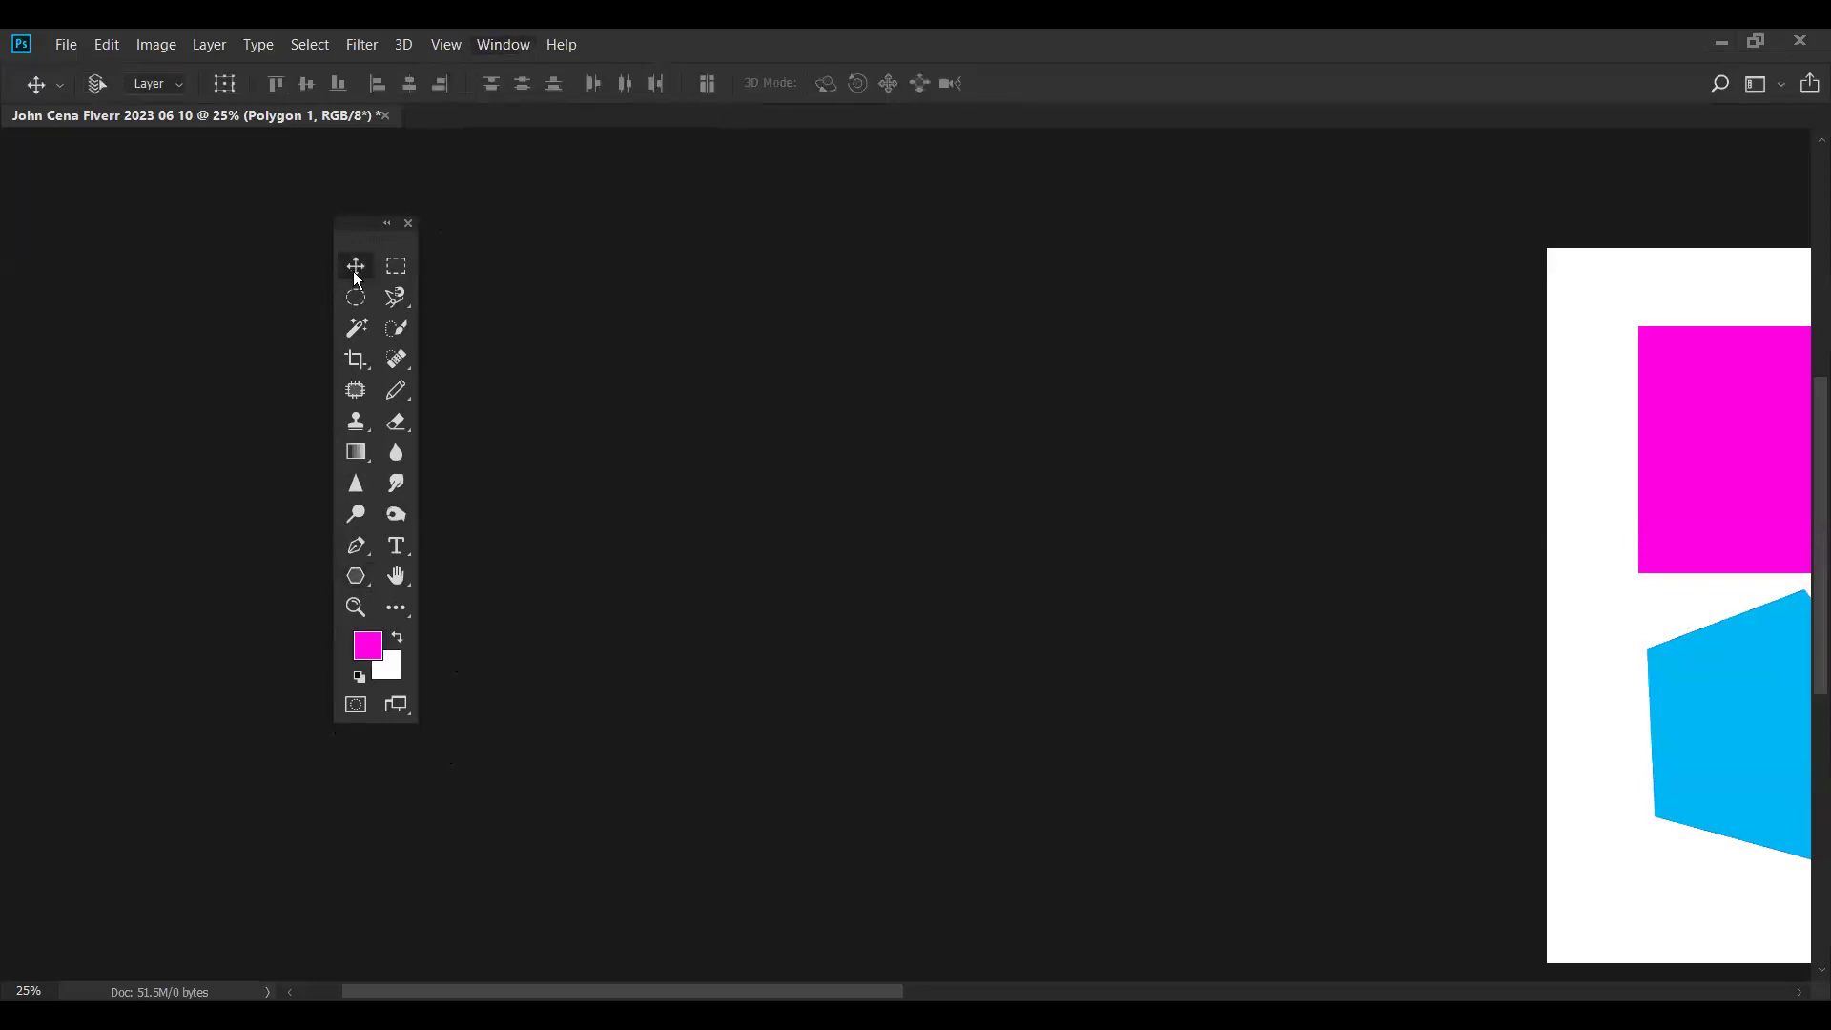
click(398, 271)
click(395, 297)
click(355, 328)
click(396, 391)
click(397, 456)
click(393, 513)
click(355, 553)
click(395, 577)
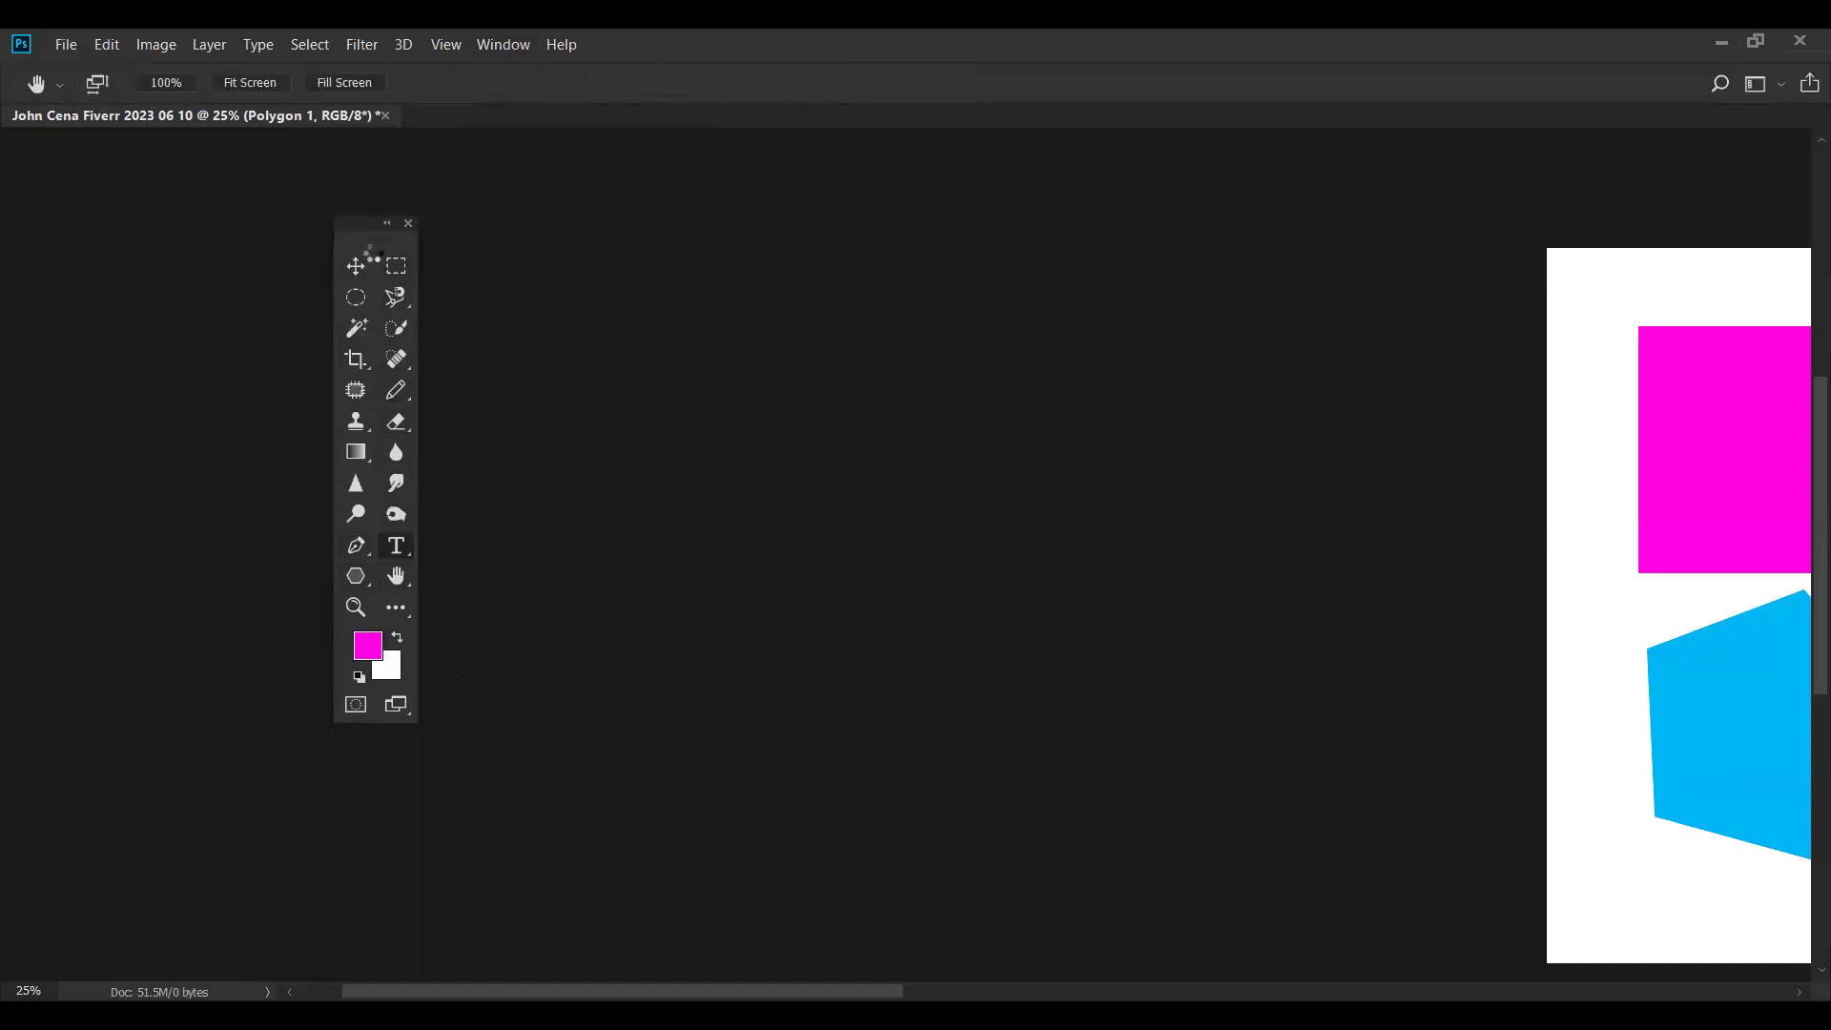
- Switch through the Spot Healing Brush, Rectangular Marquee, Move, Quick Selection and Patch tools, ending on the Eraser
key(j)
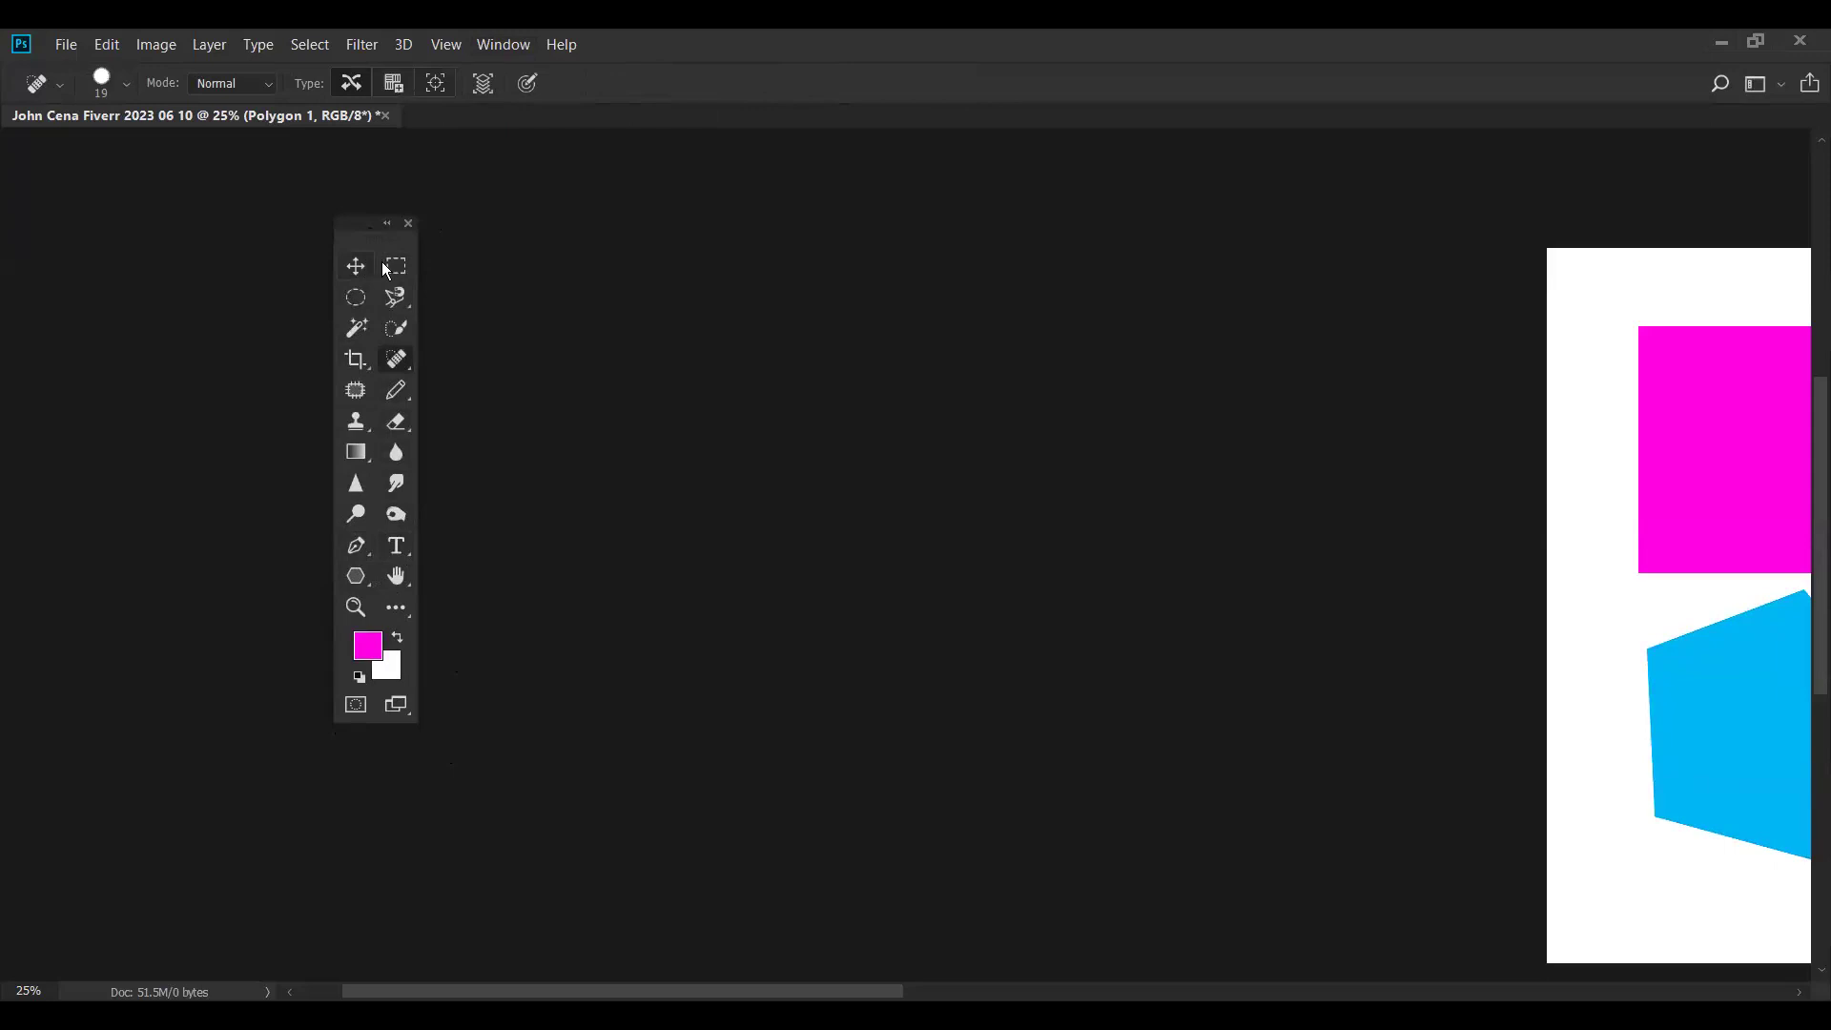
click(391, 268)
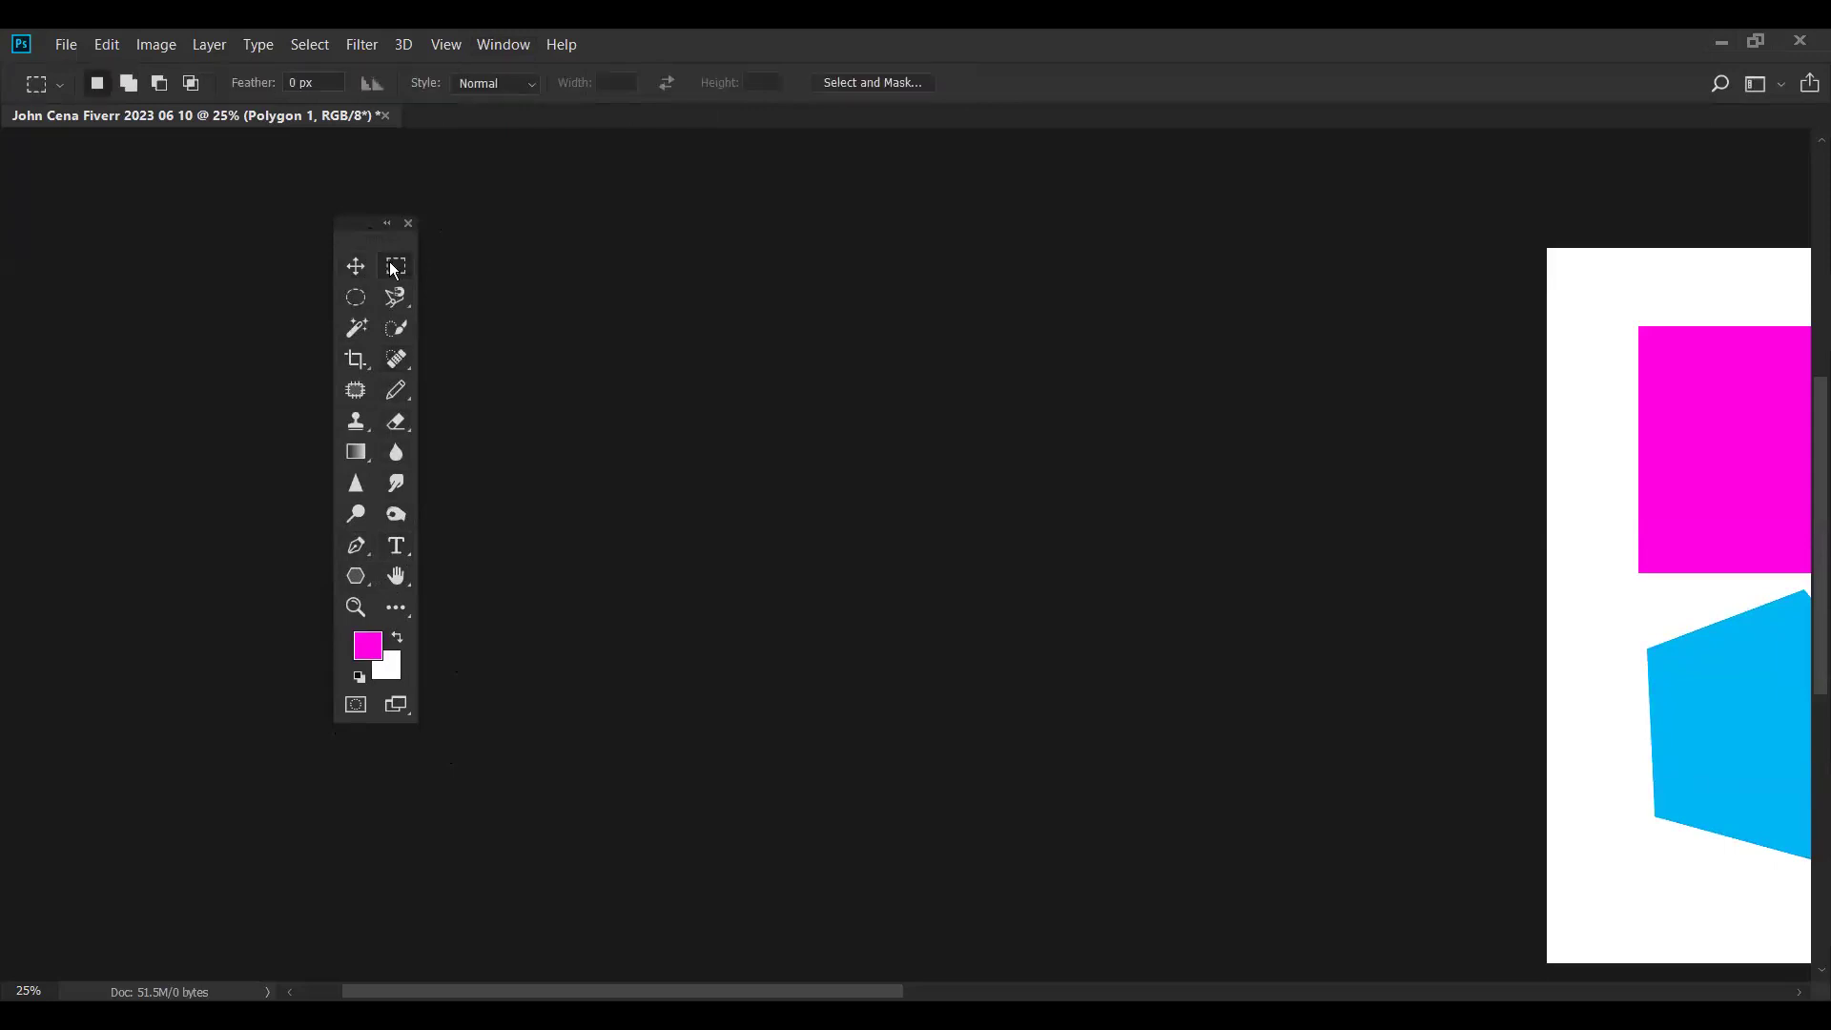
click(356, 268)
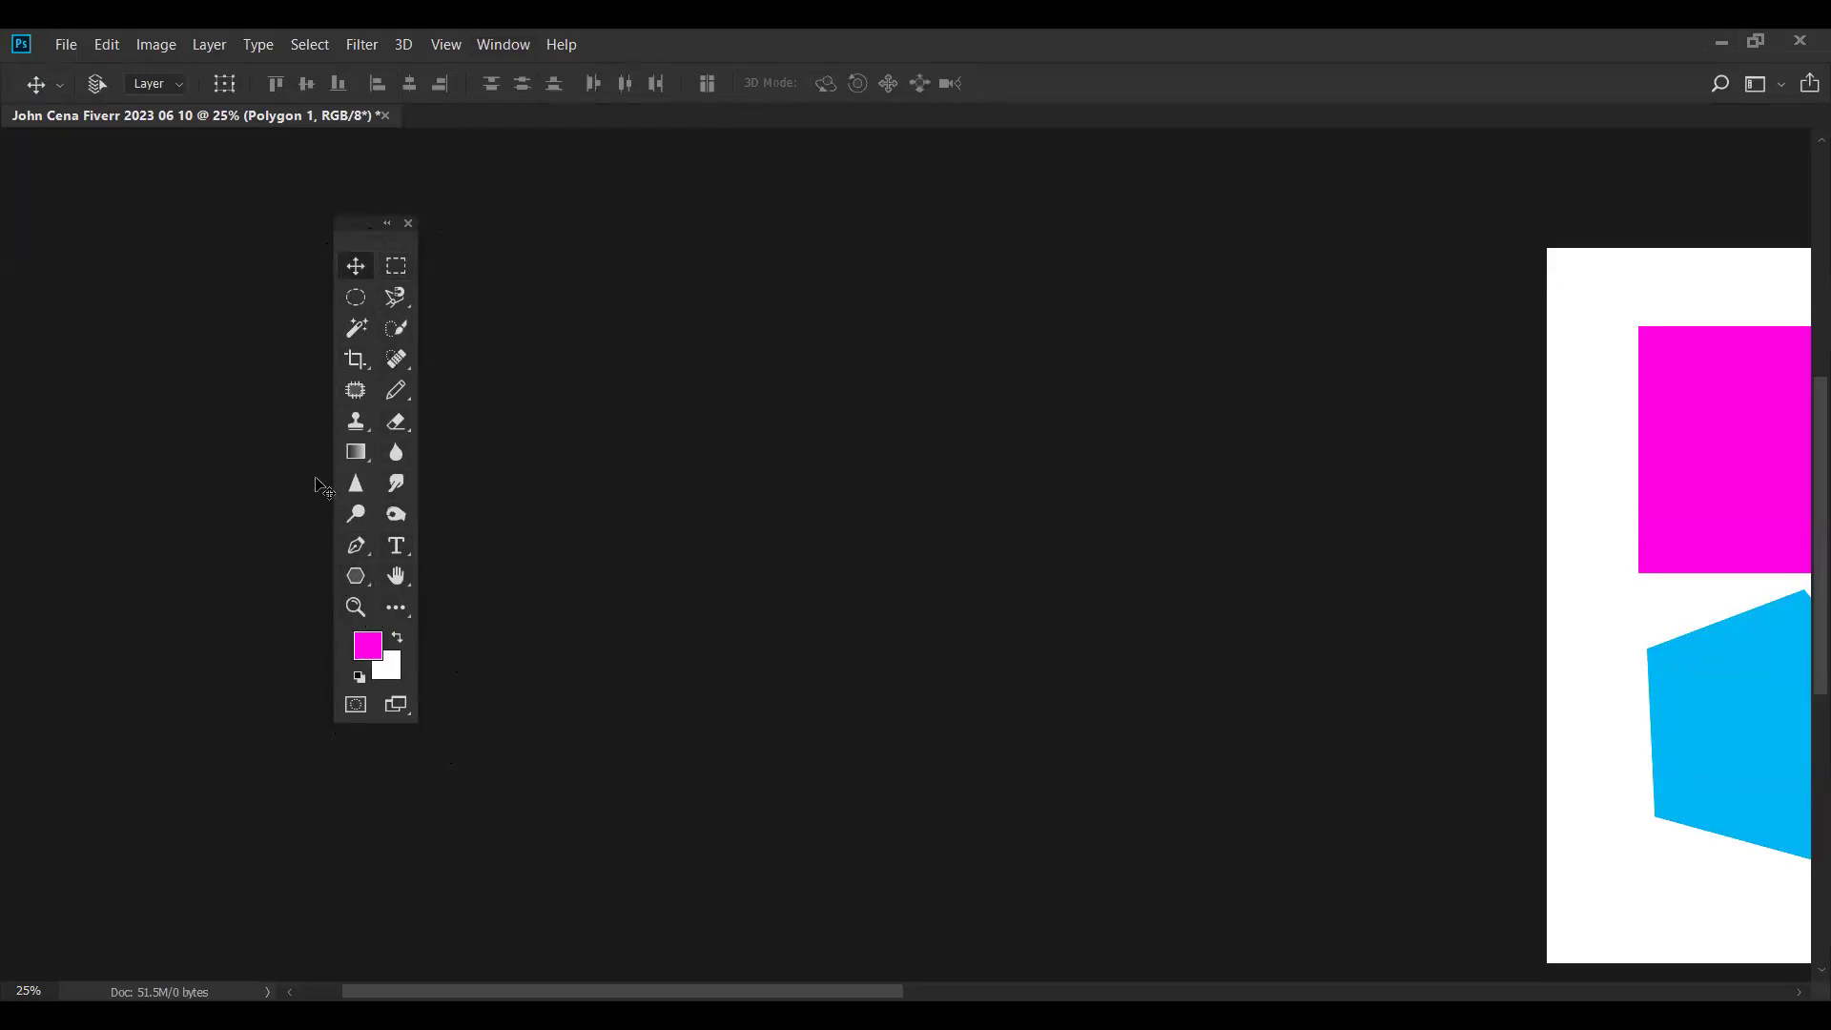
click(393, 365)
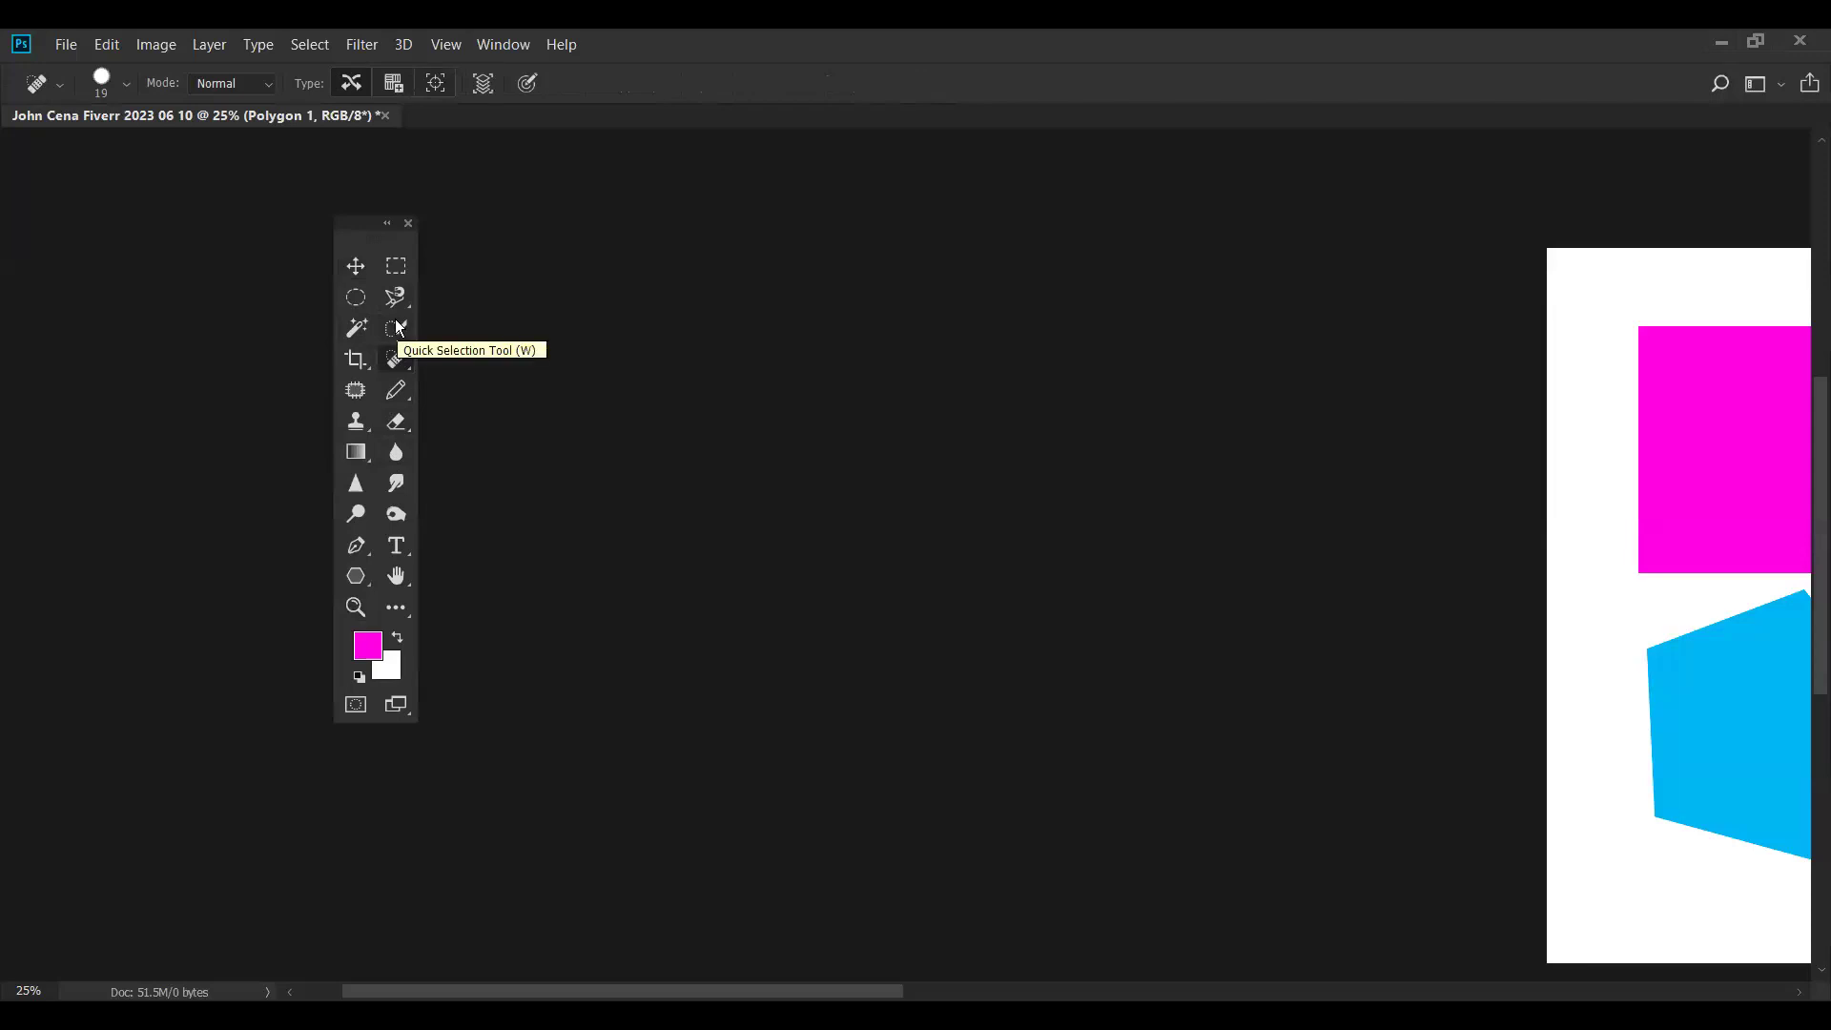
click(395, 328)
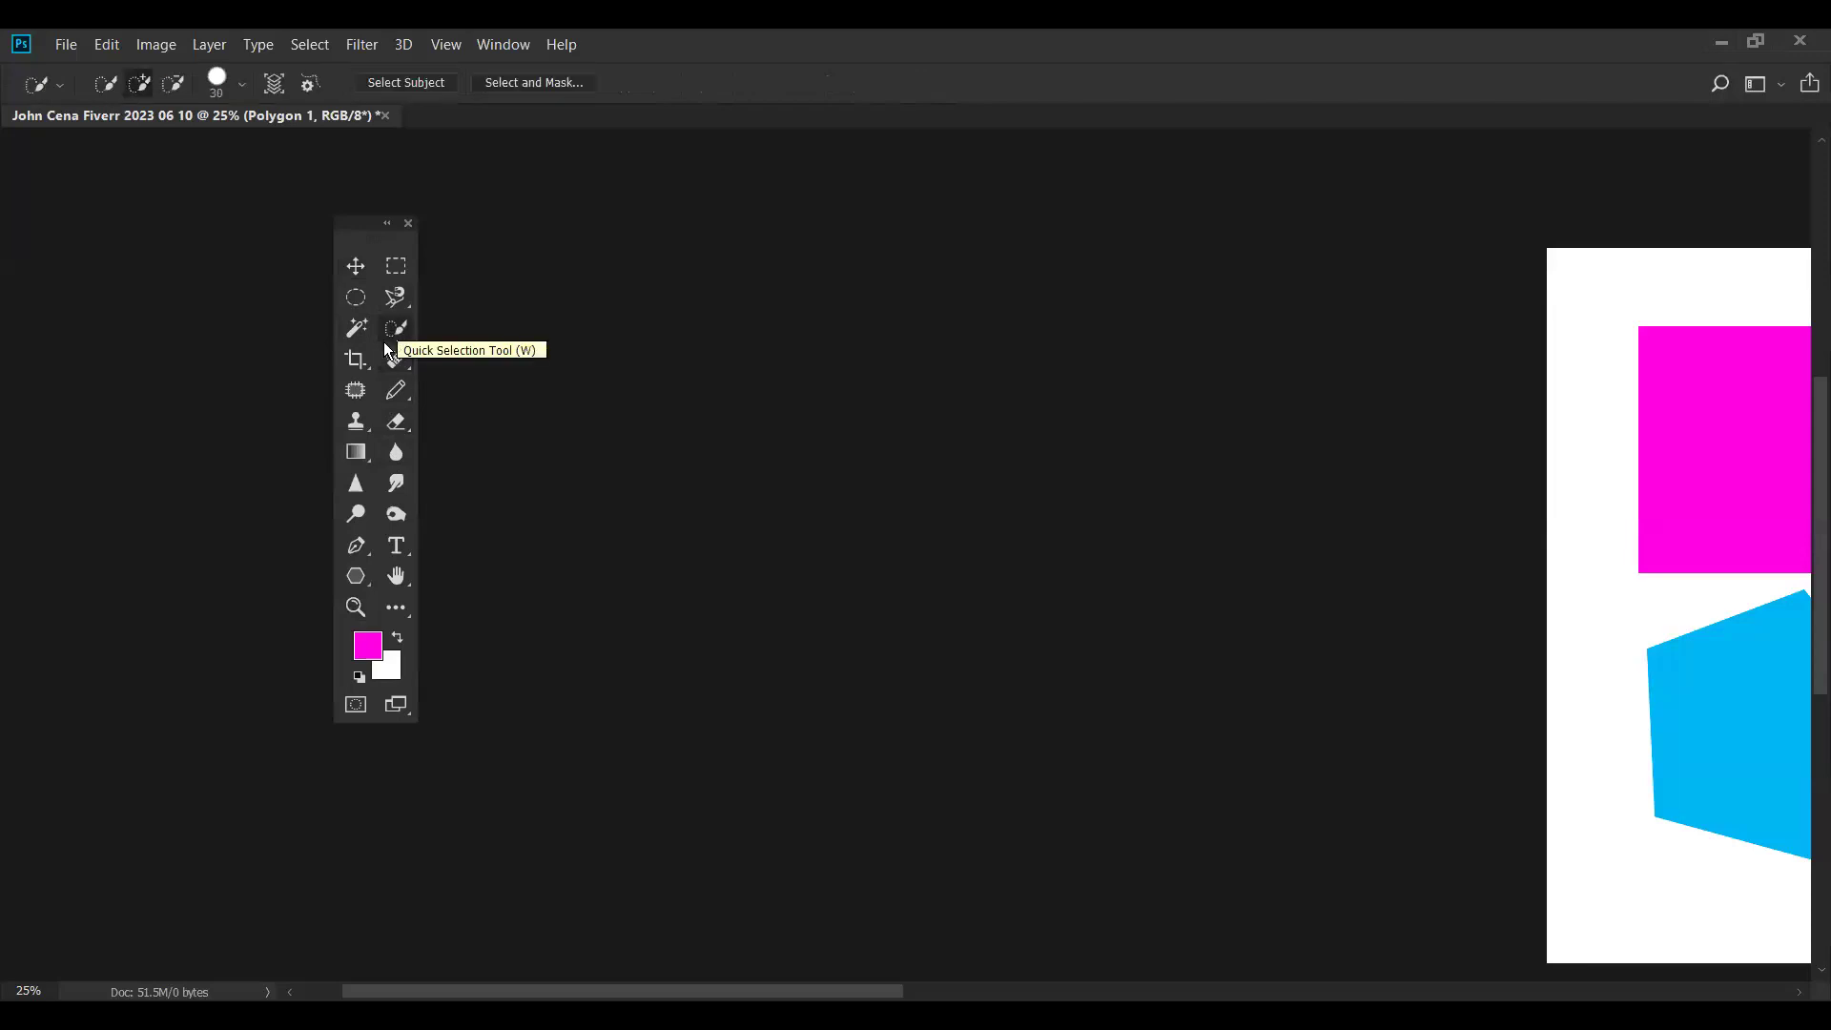
click(355, 391)
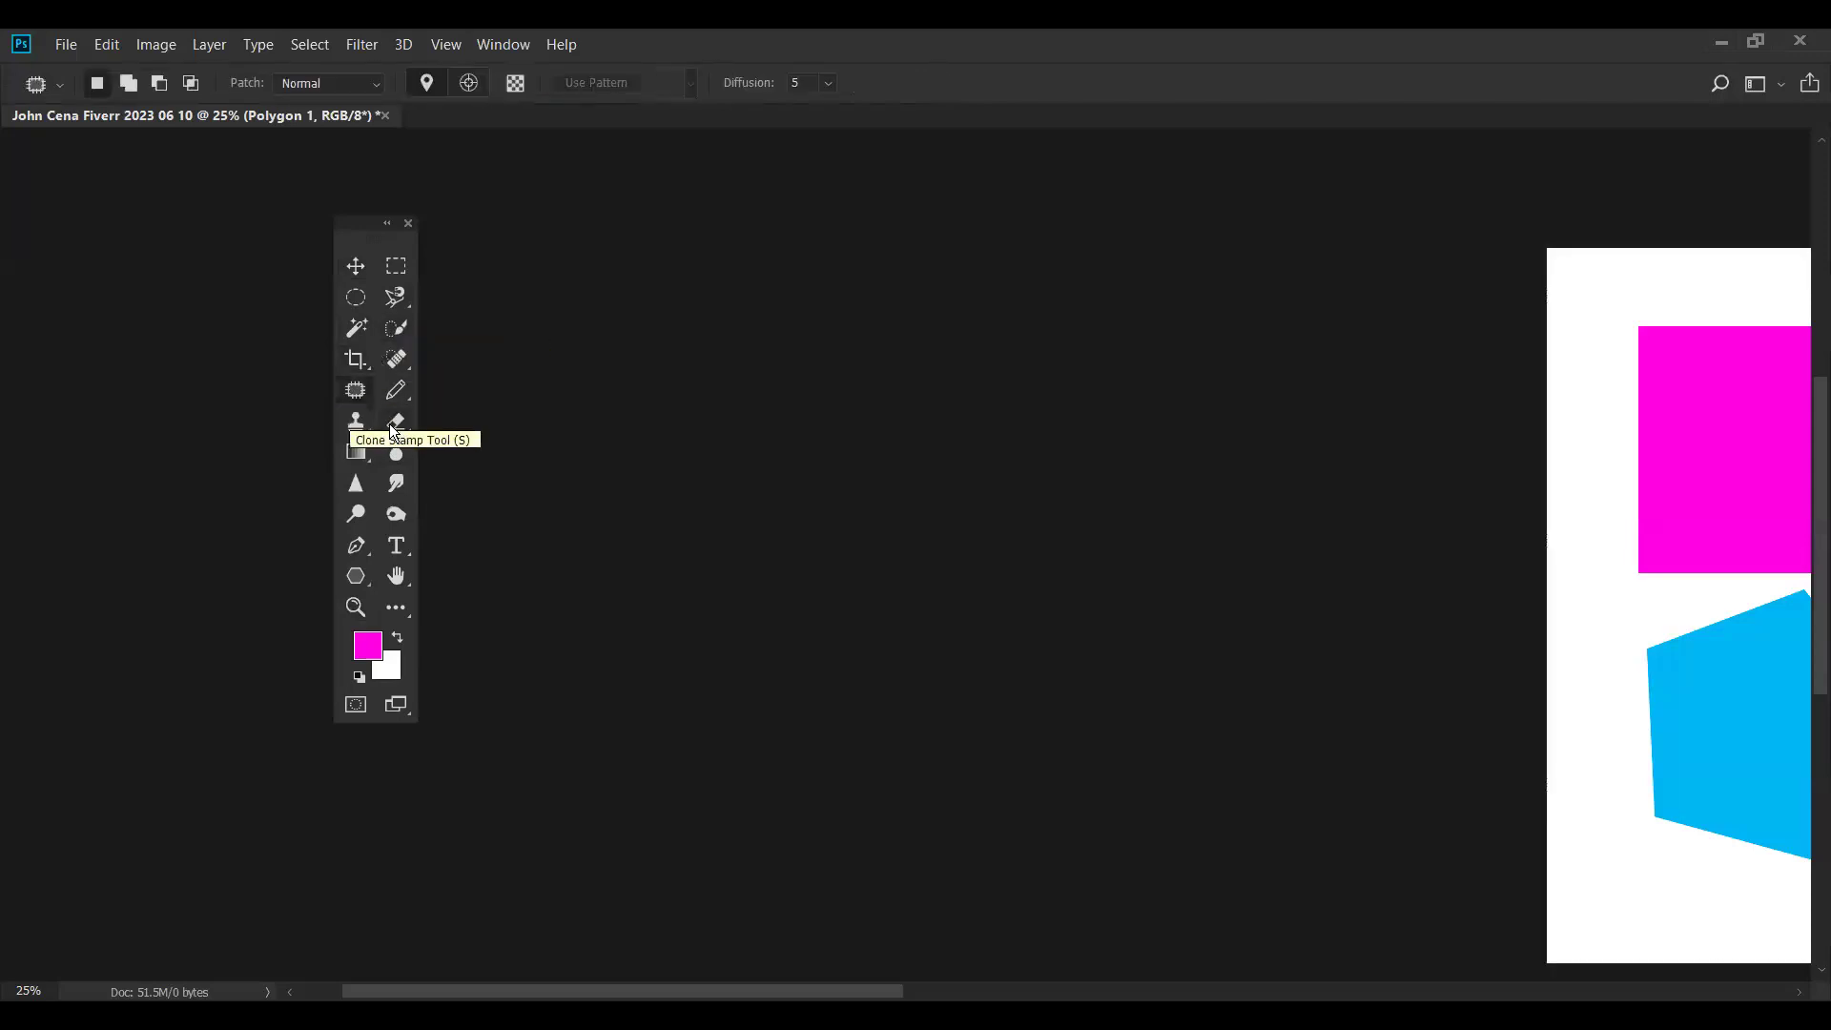
click(394, 423)
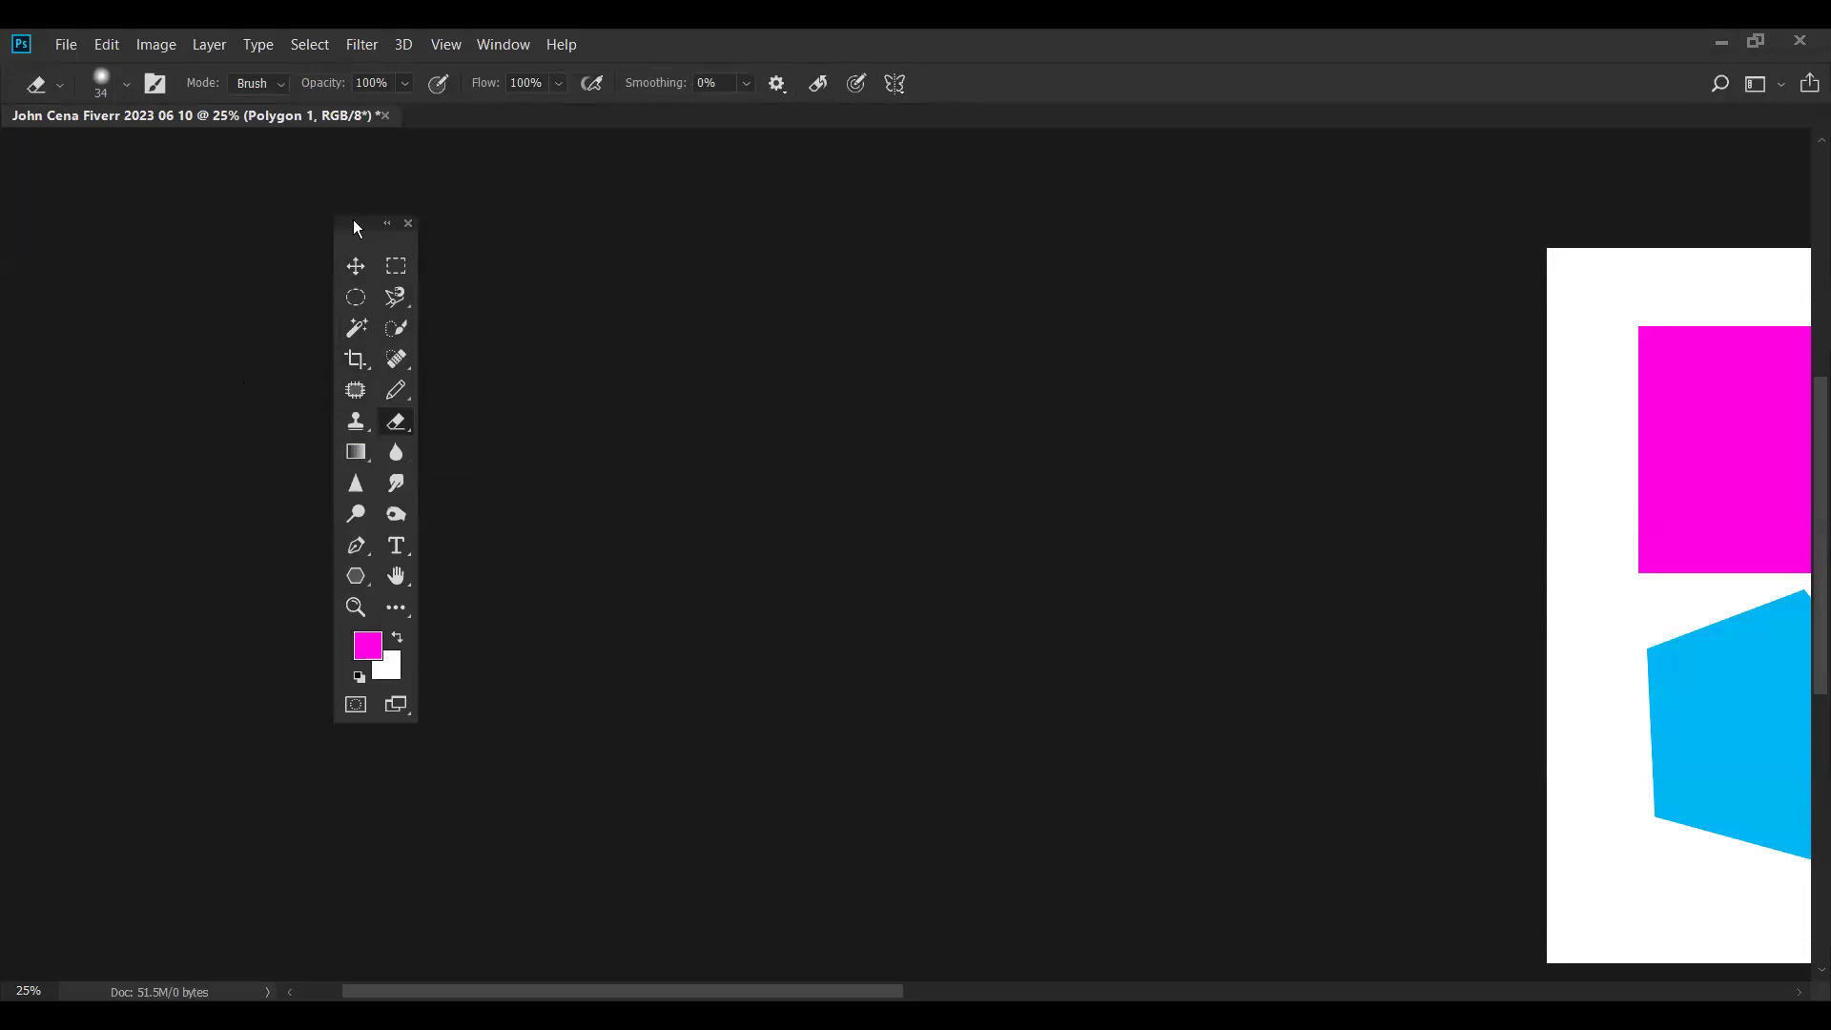
mouse_move(354, 226)
mouse_down()
mouse_move(325, 221)
mouse_move(351, 219)
mouse_up()
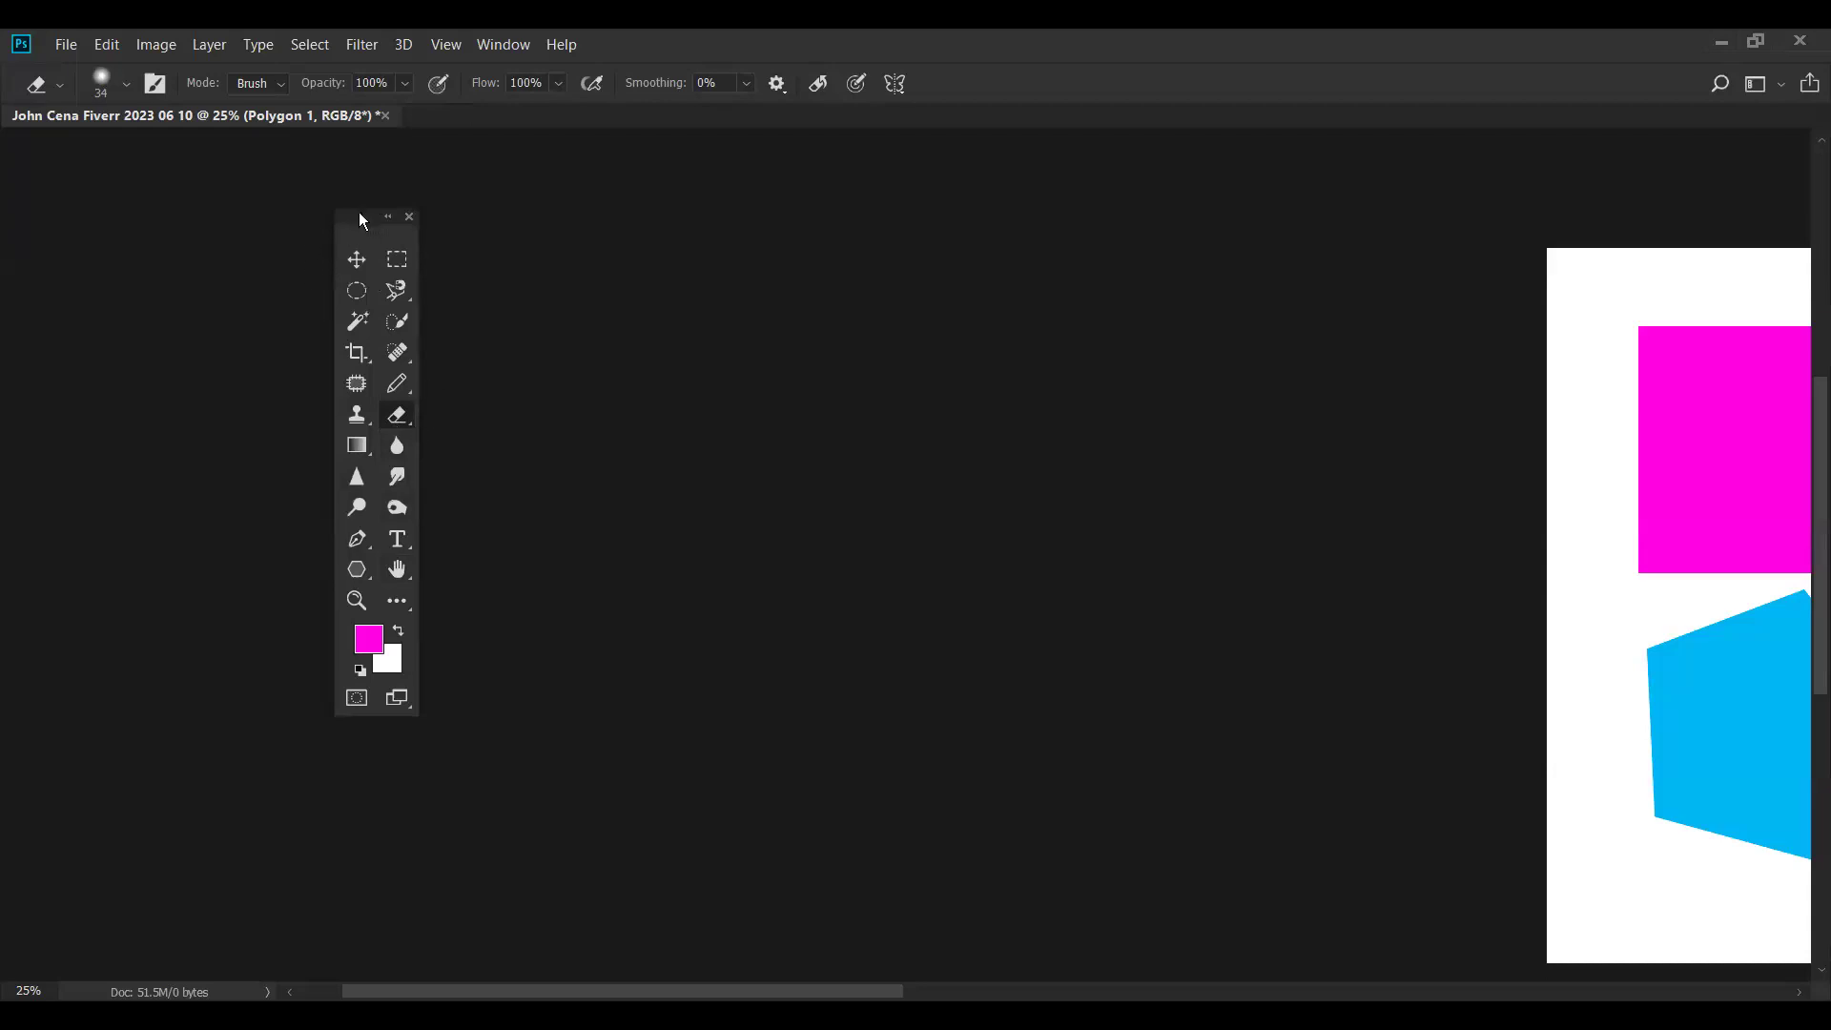
drag(340, 235, 319, 234)
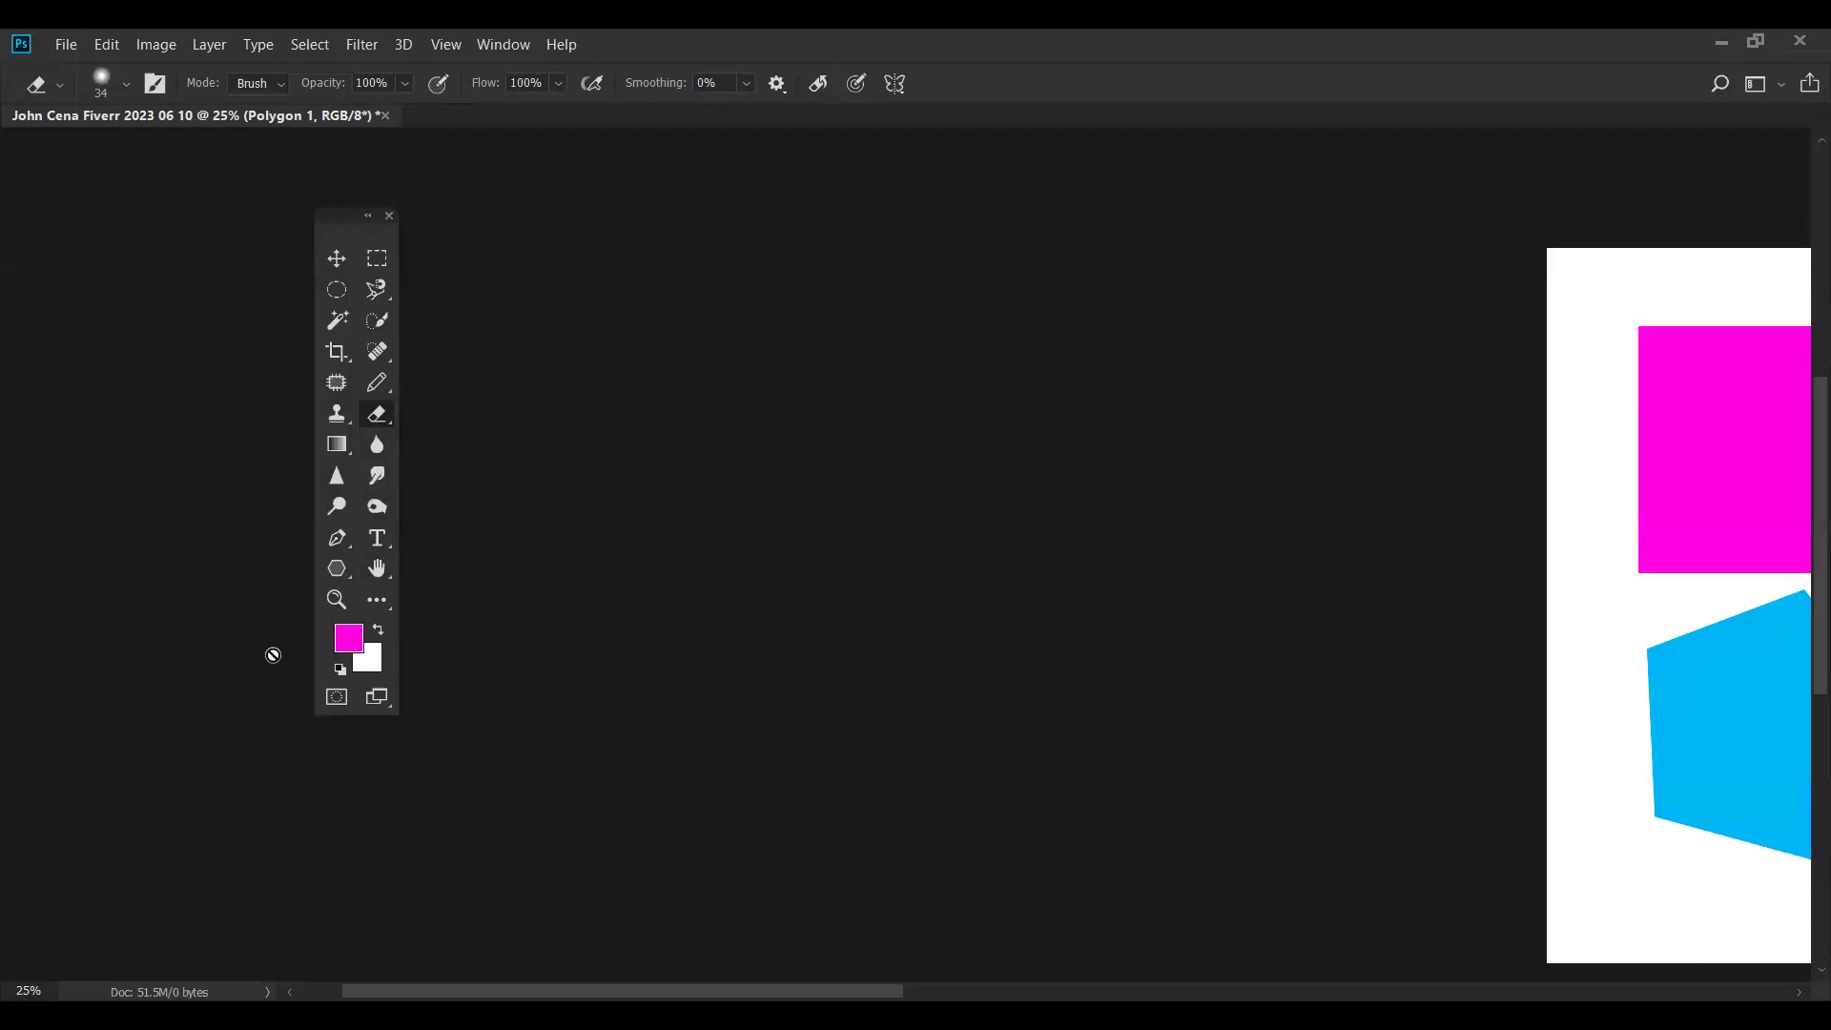
- Open the 3D panel, float it over the canvas and close it
click(499, 48)
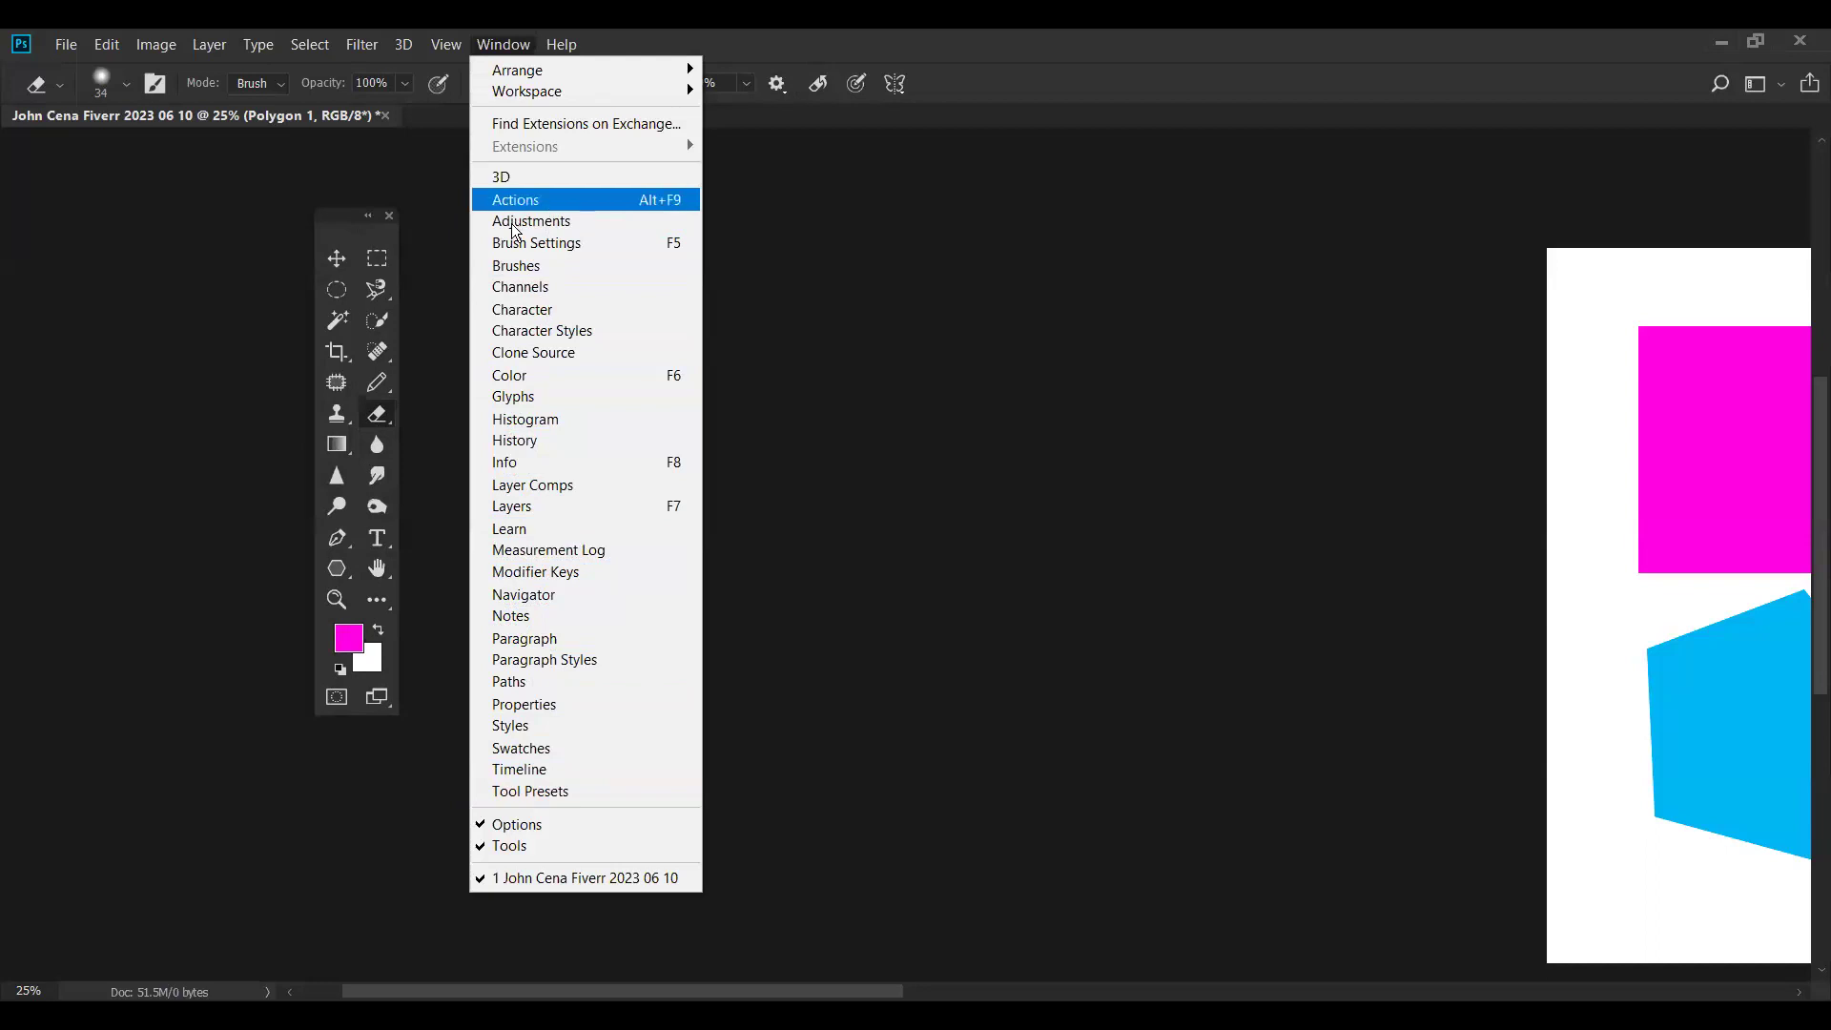
click(520, 179)
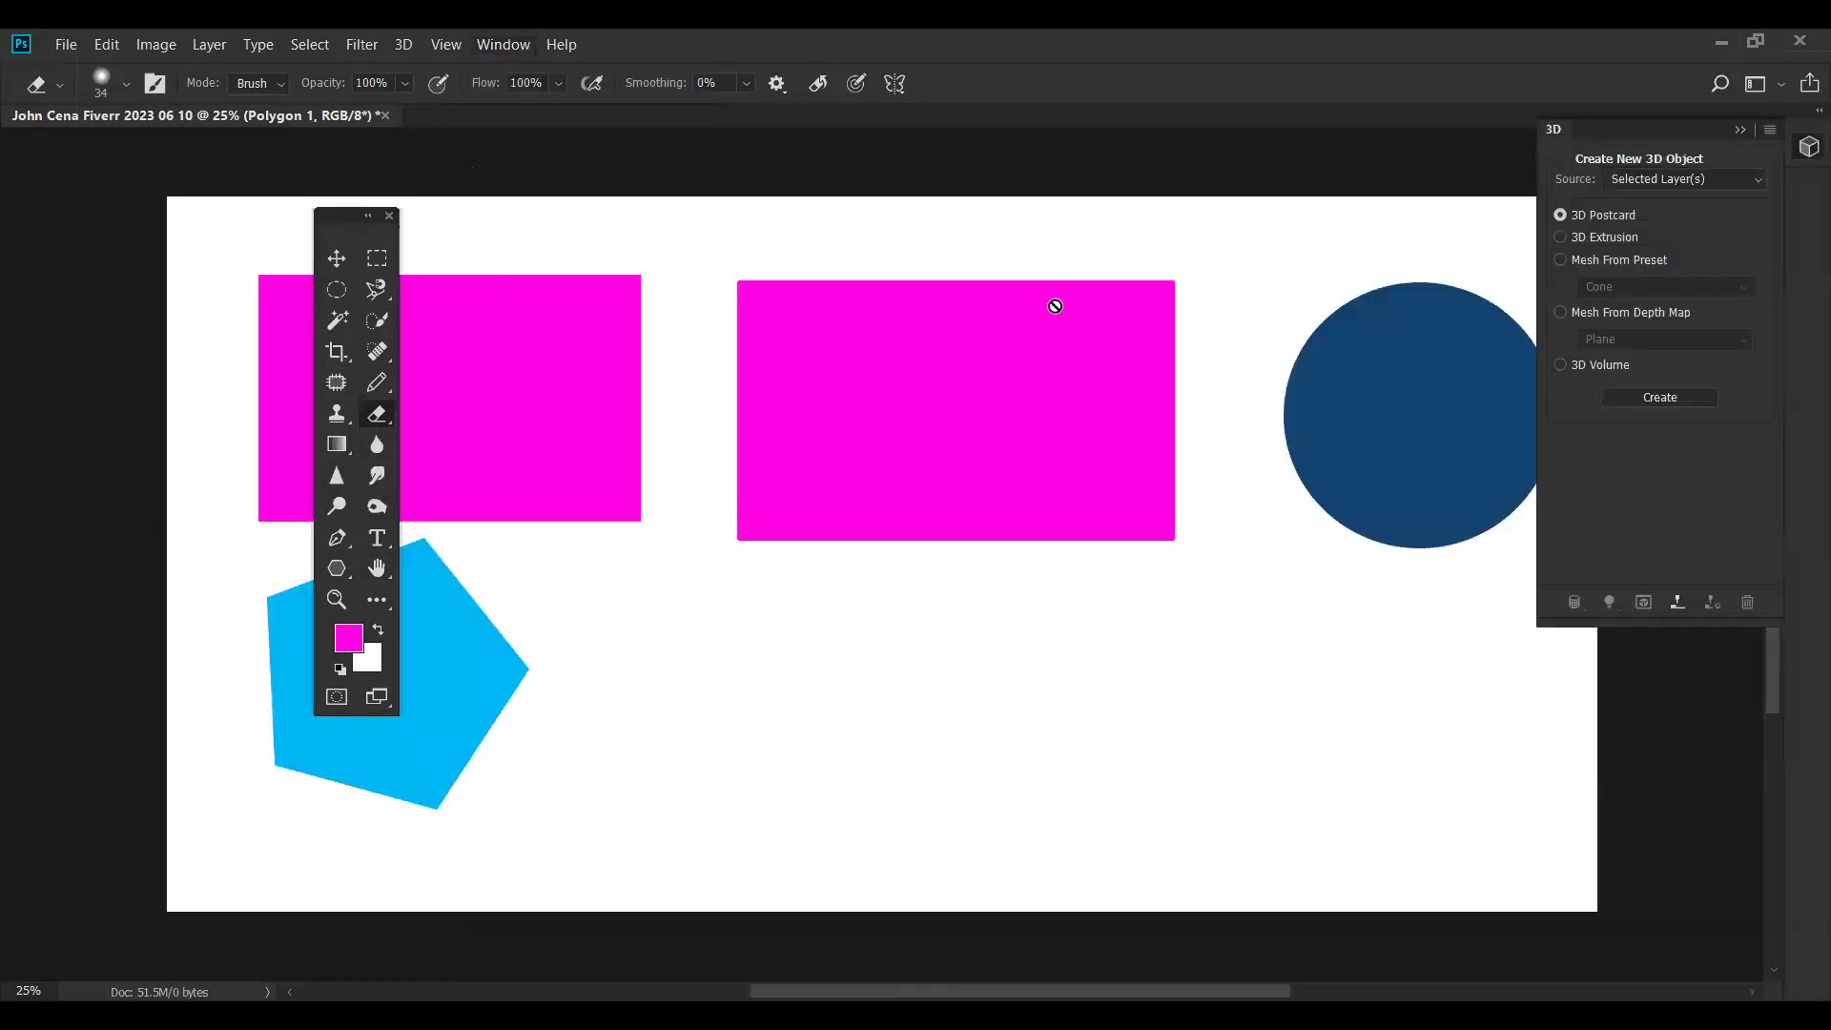
drag(1569, 145, 1411, 216)
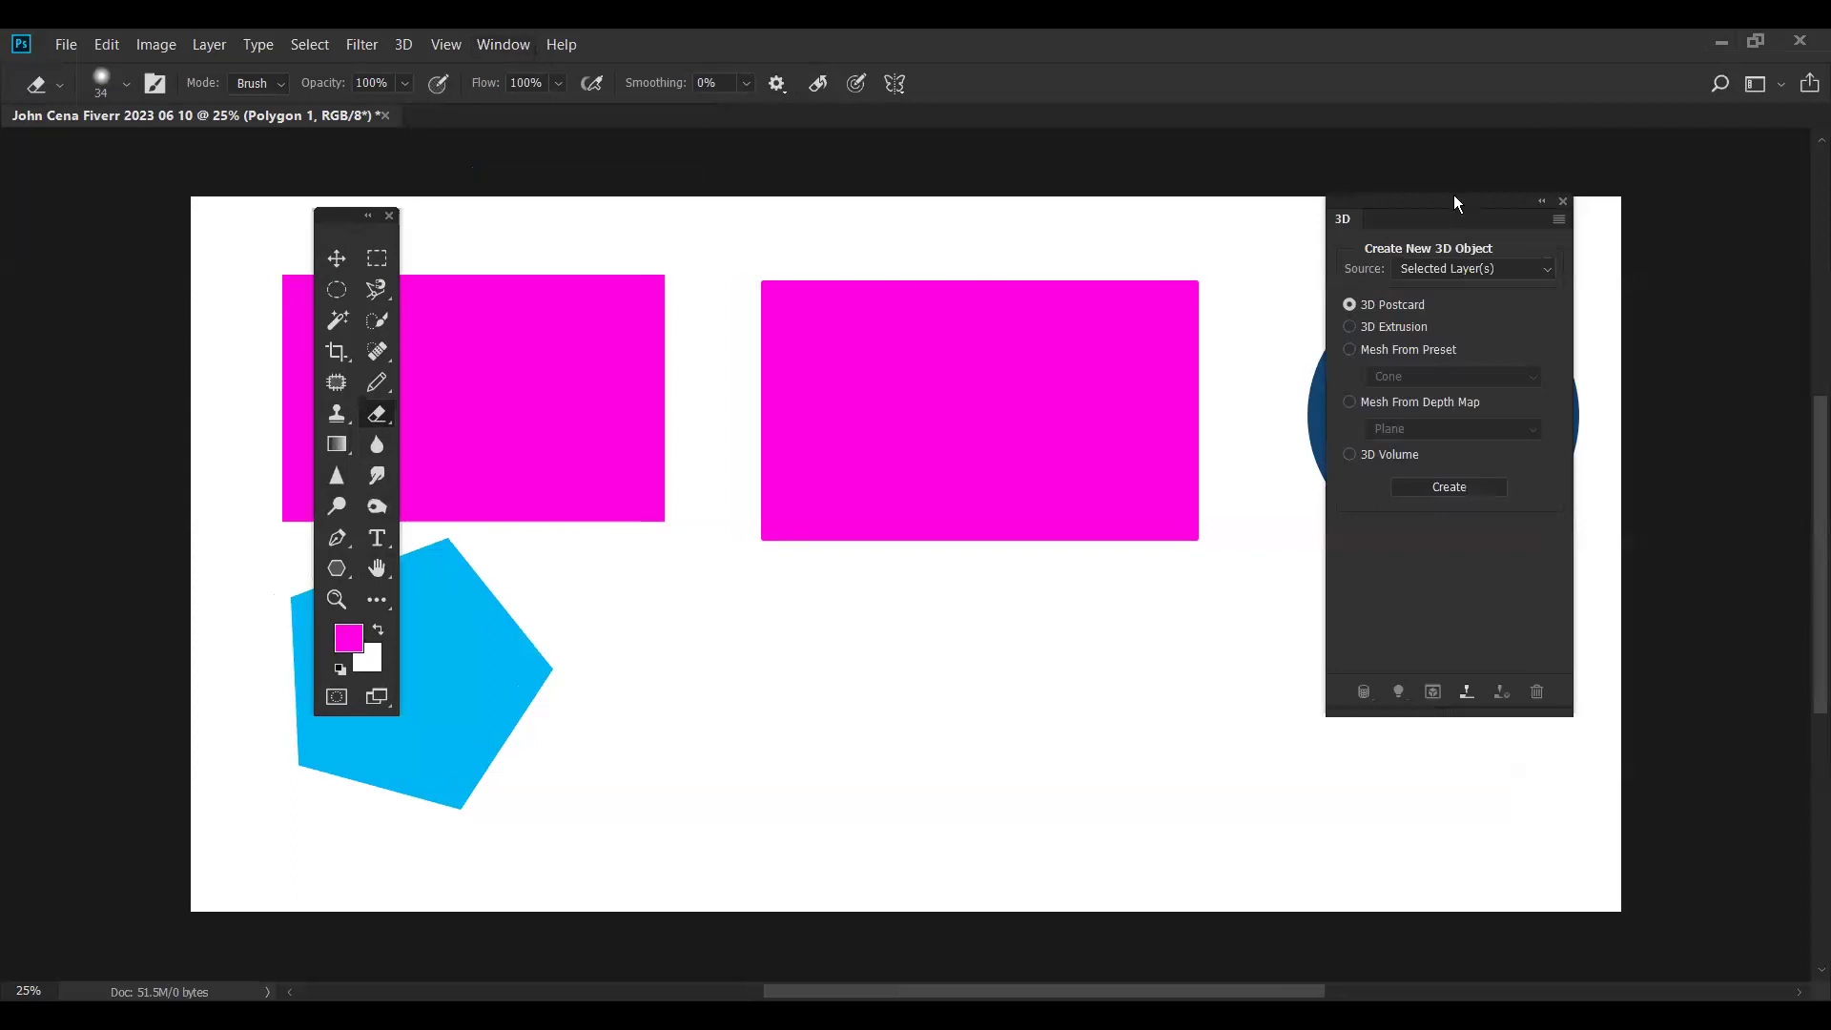
drag(1430, 204, 1401, 278)
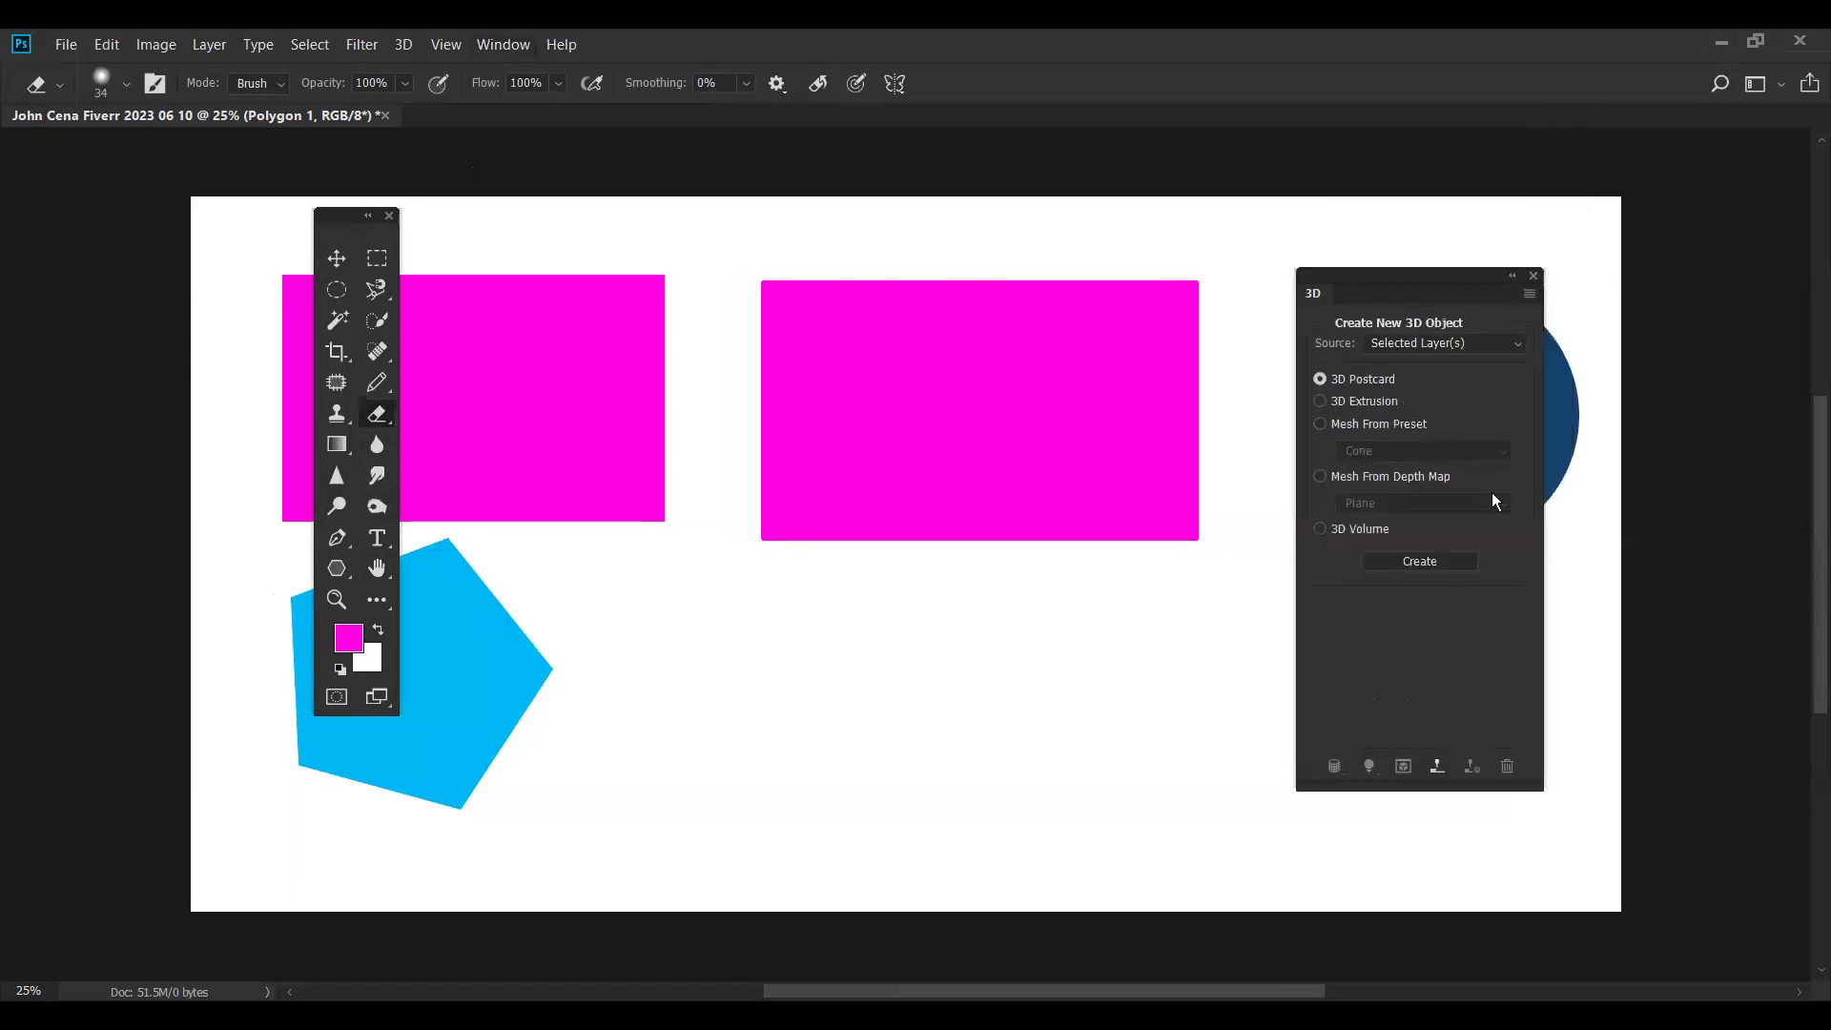
click(1532, 275)
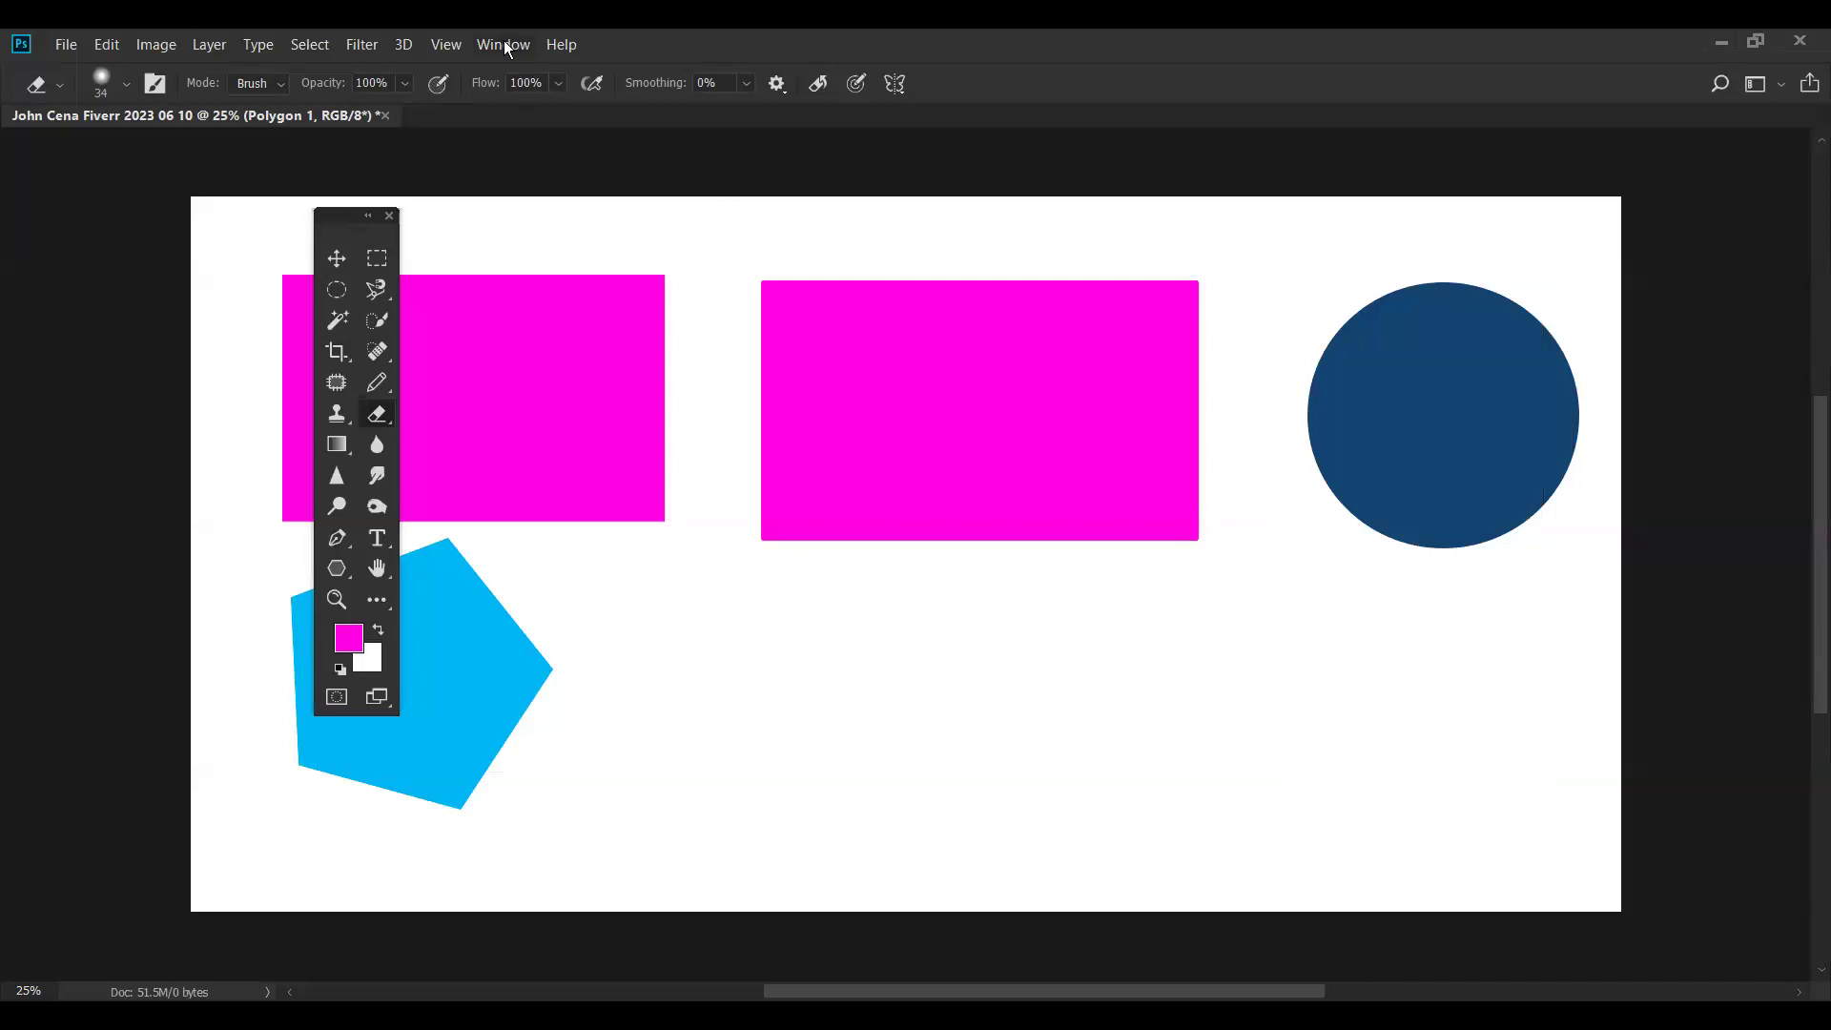
- Review the list of available panels and decline rasterizing the shape layer
click(503, 45)
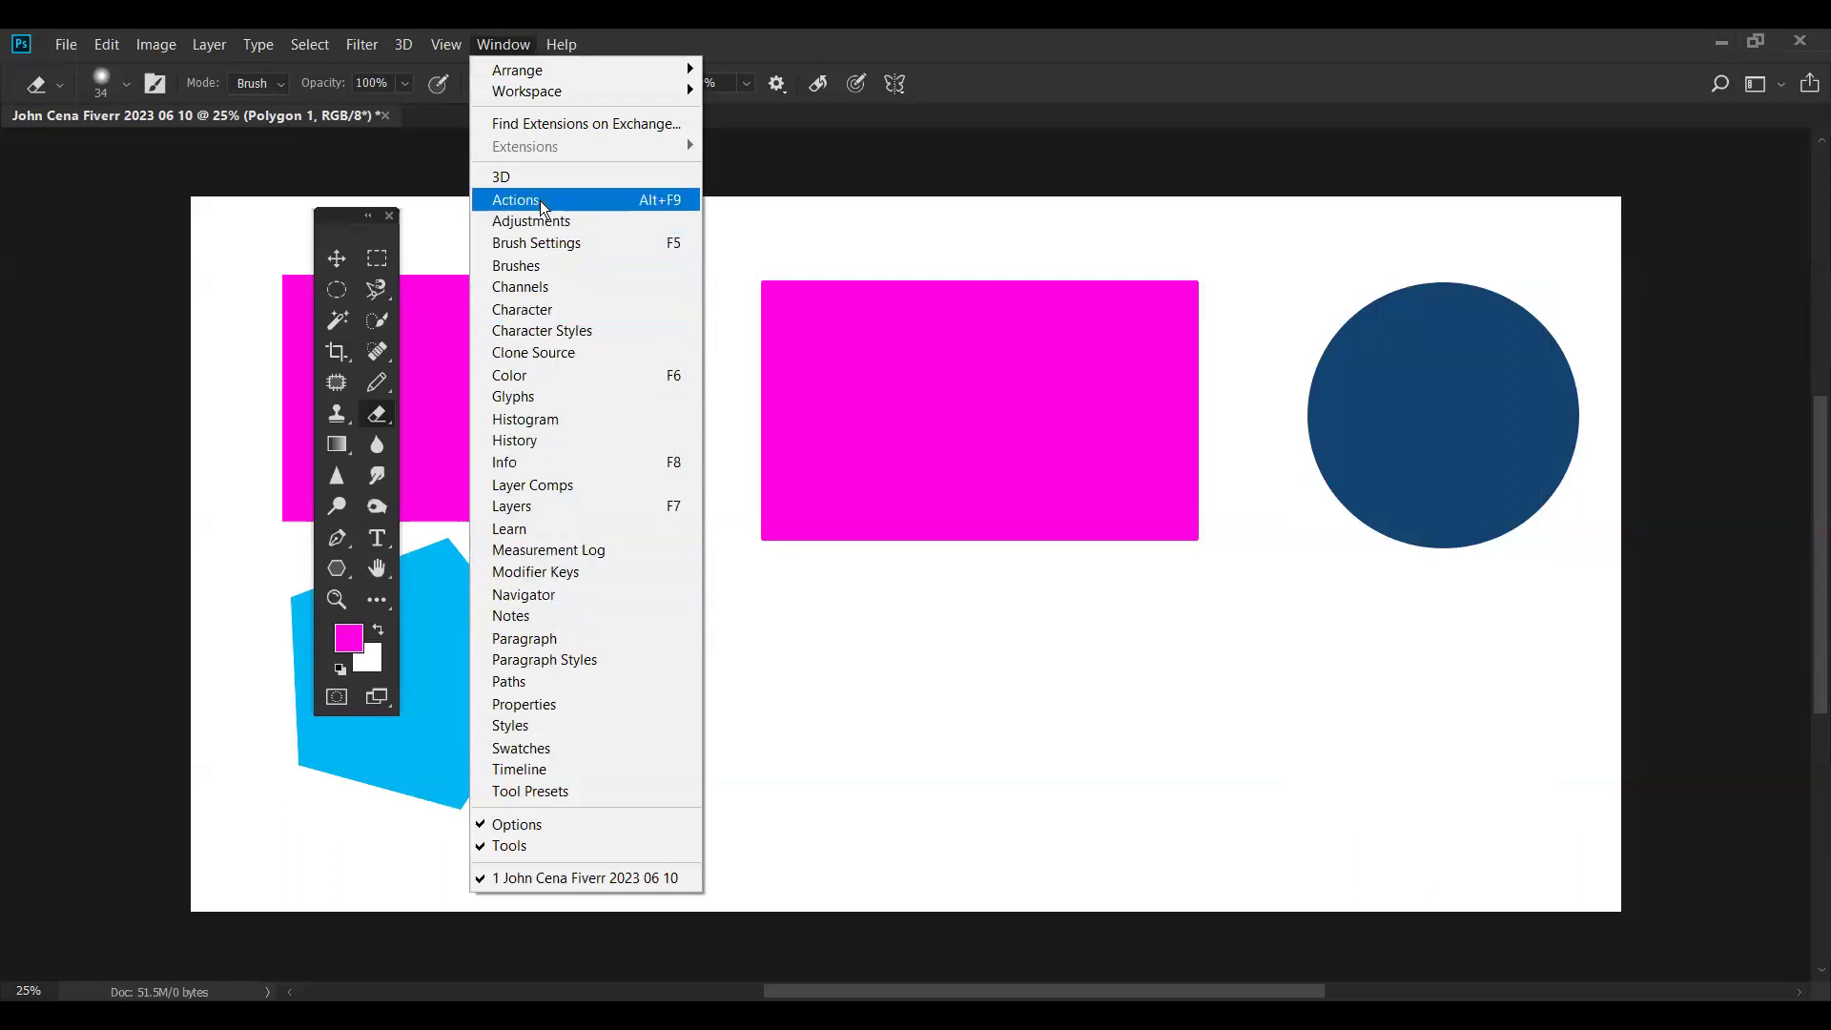
click(715, 246)
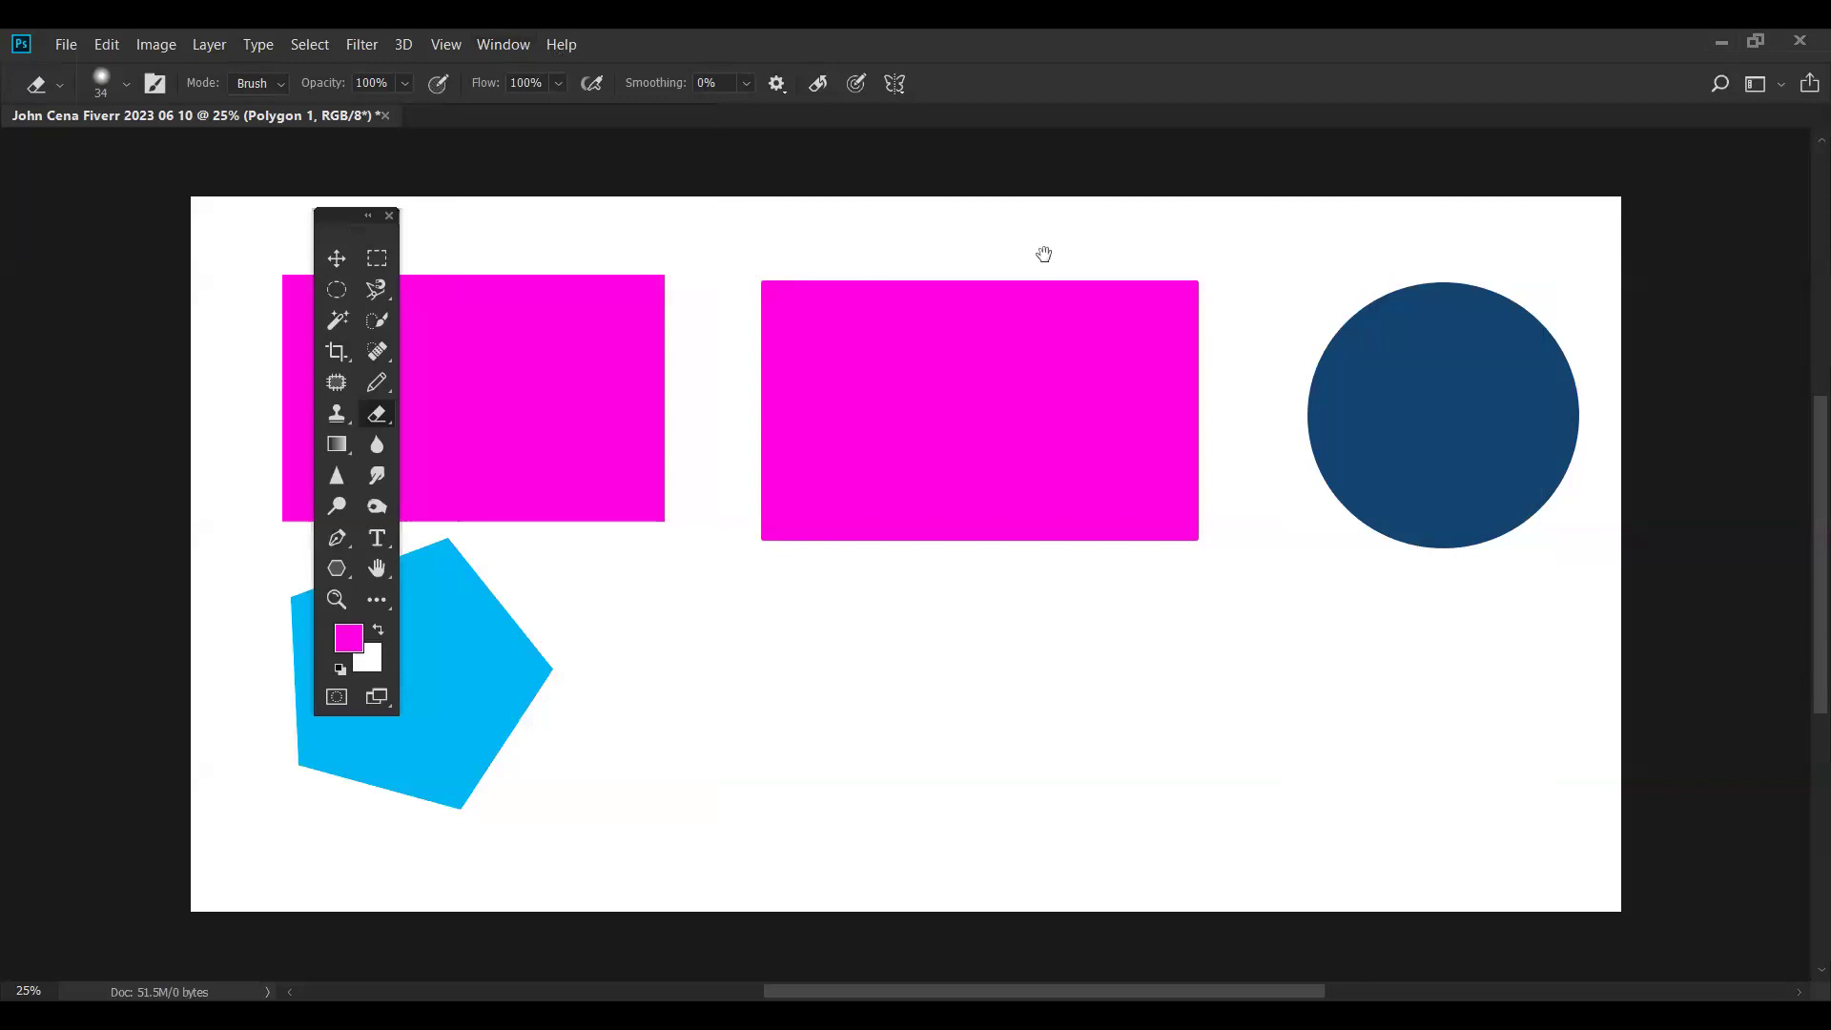
scroll(864, 254, left, 10)
click(496, 53)
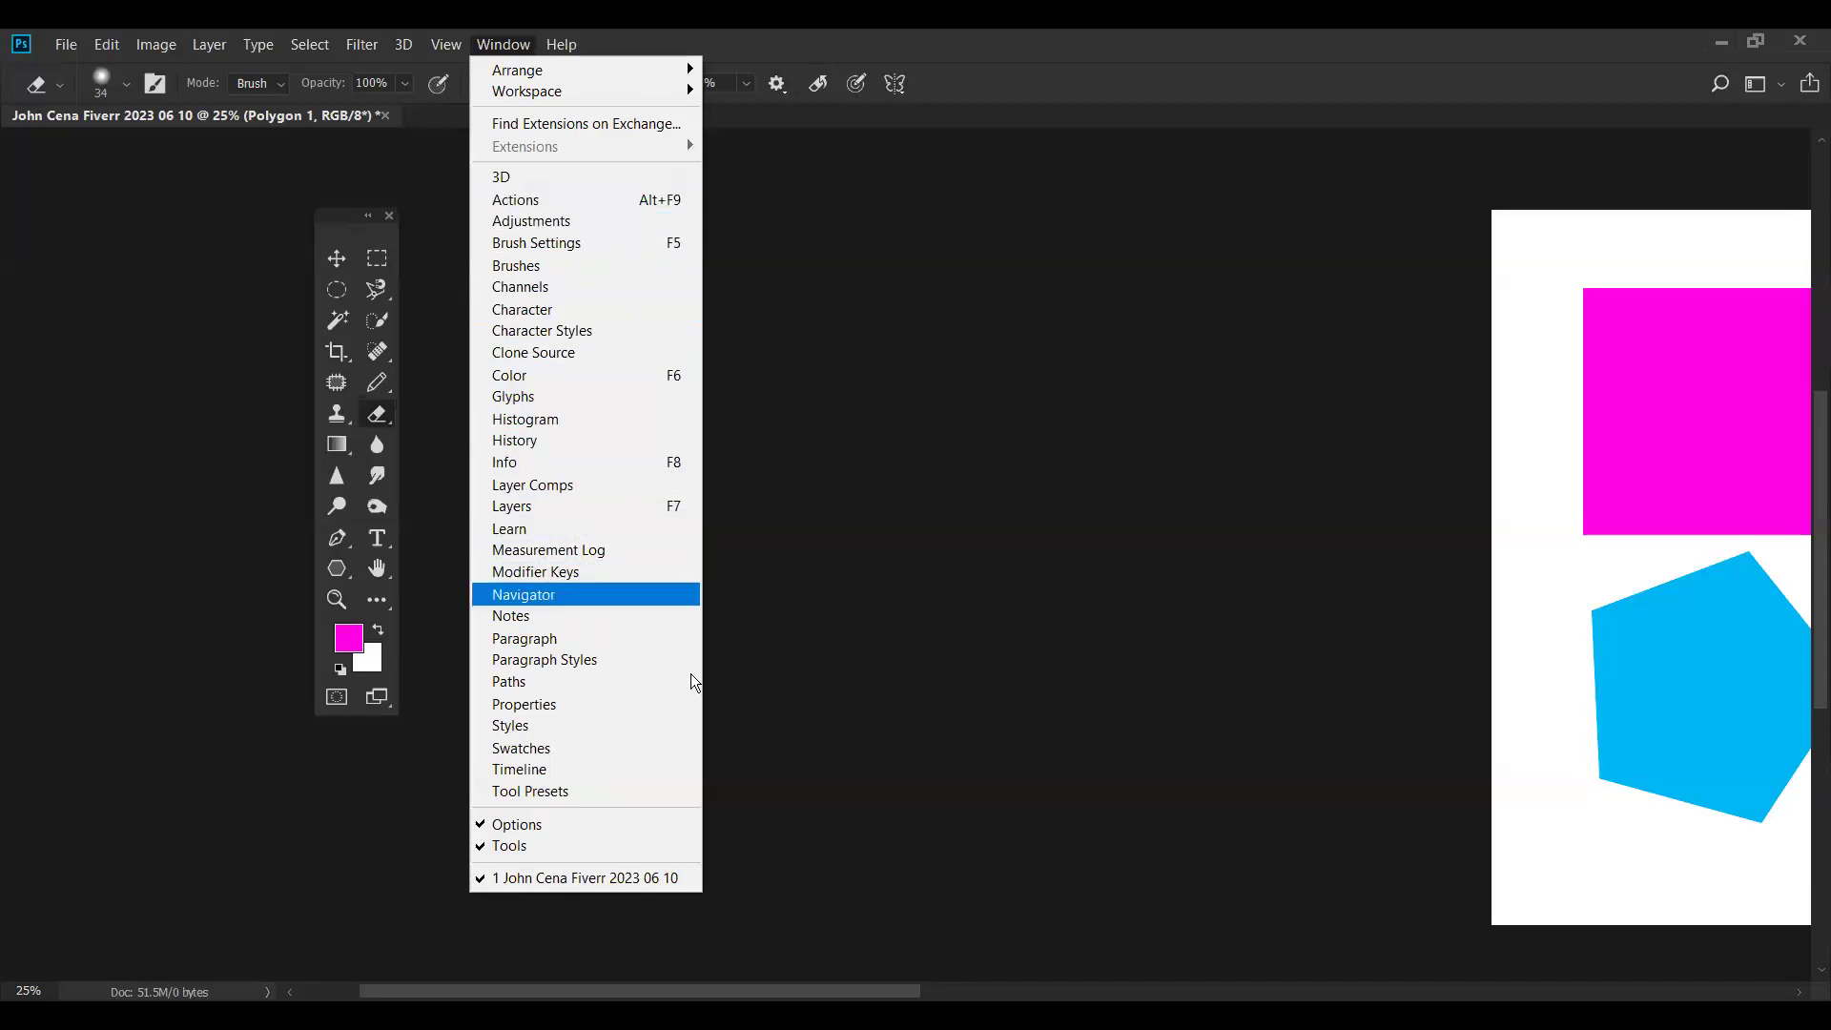
click(871, 209)
click(890, 679)
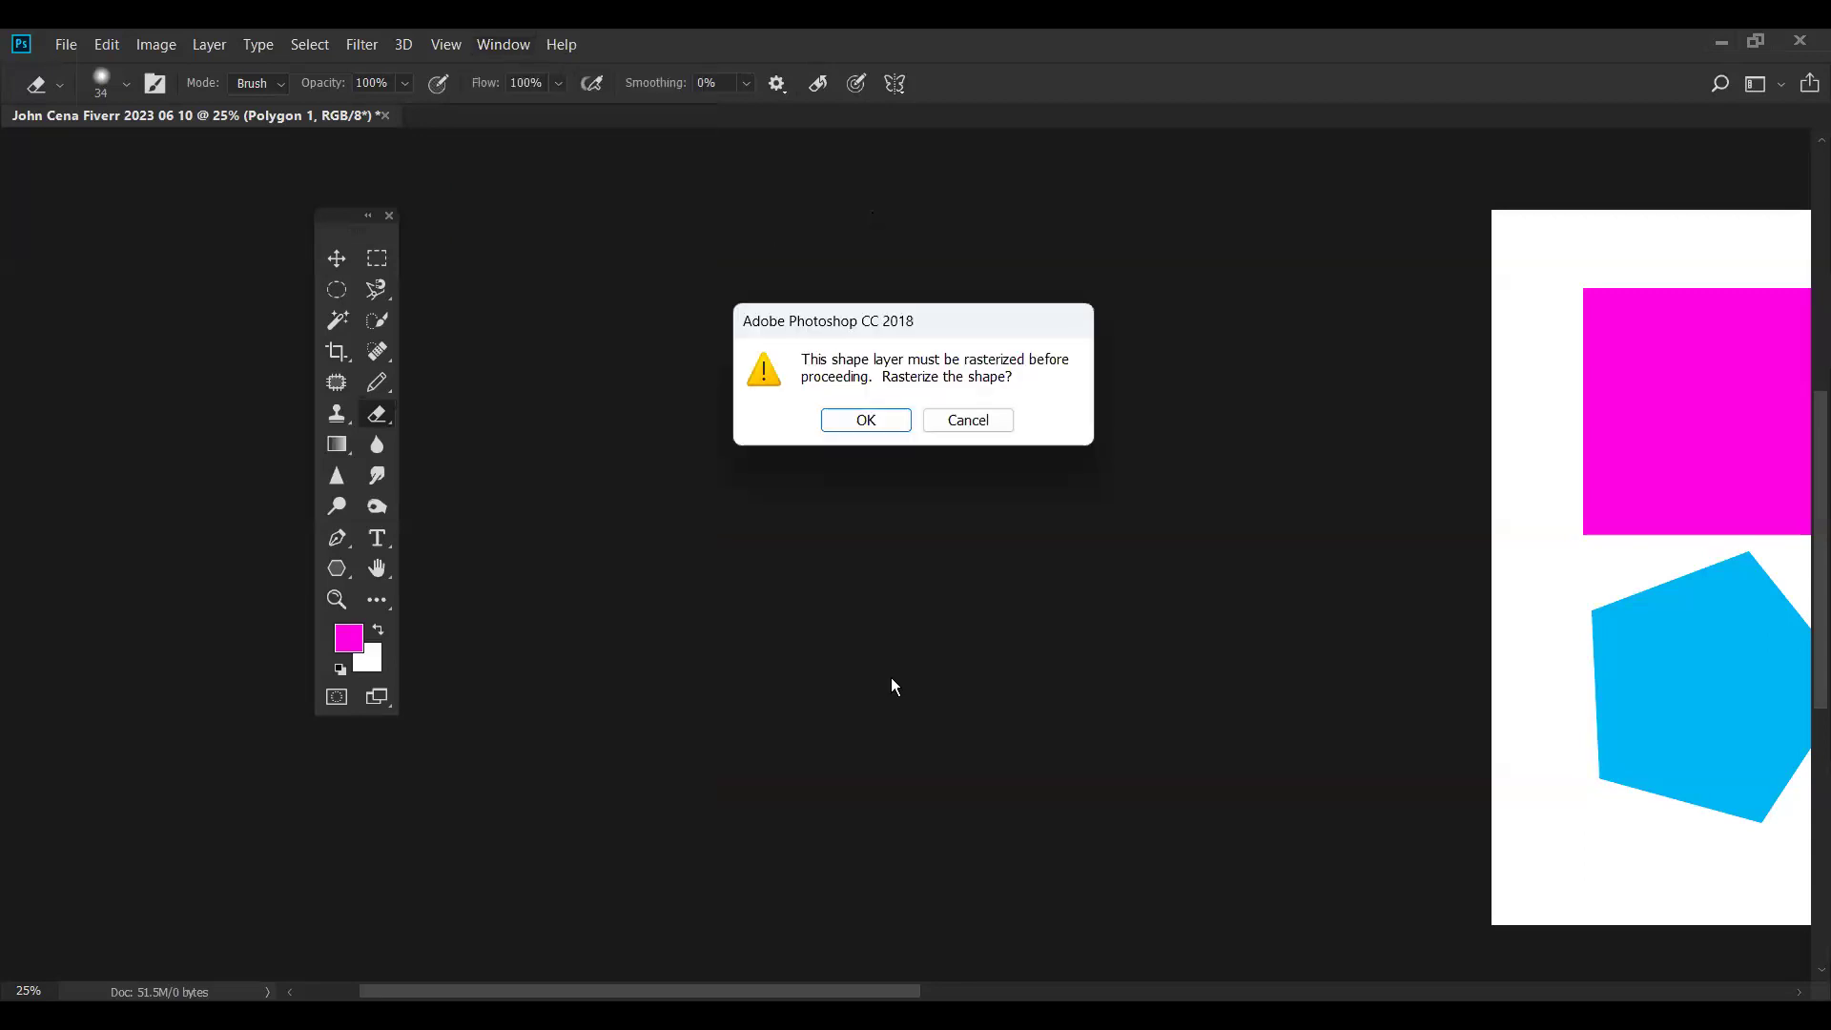
click(959, 421)
- Close the floating toolbox and close the document without saving its changes
click(389, 217)
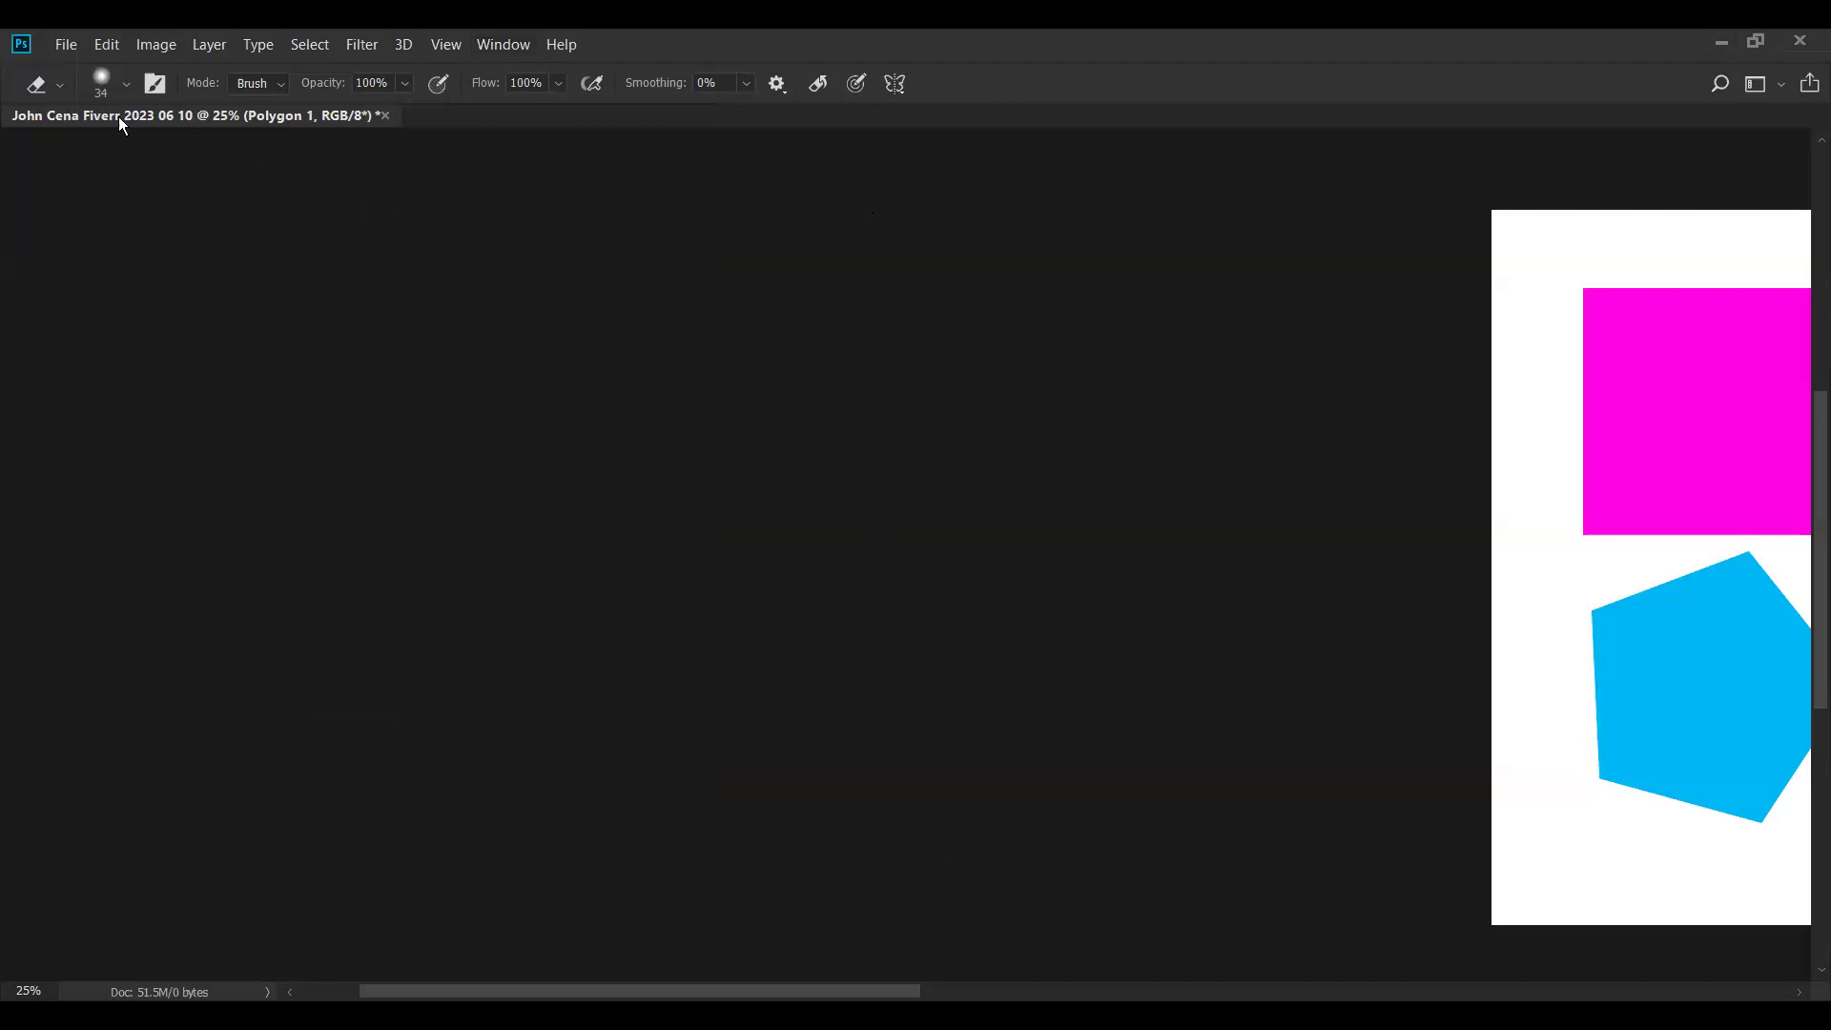
click(385, 116)
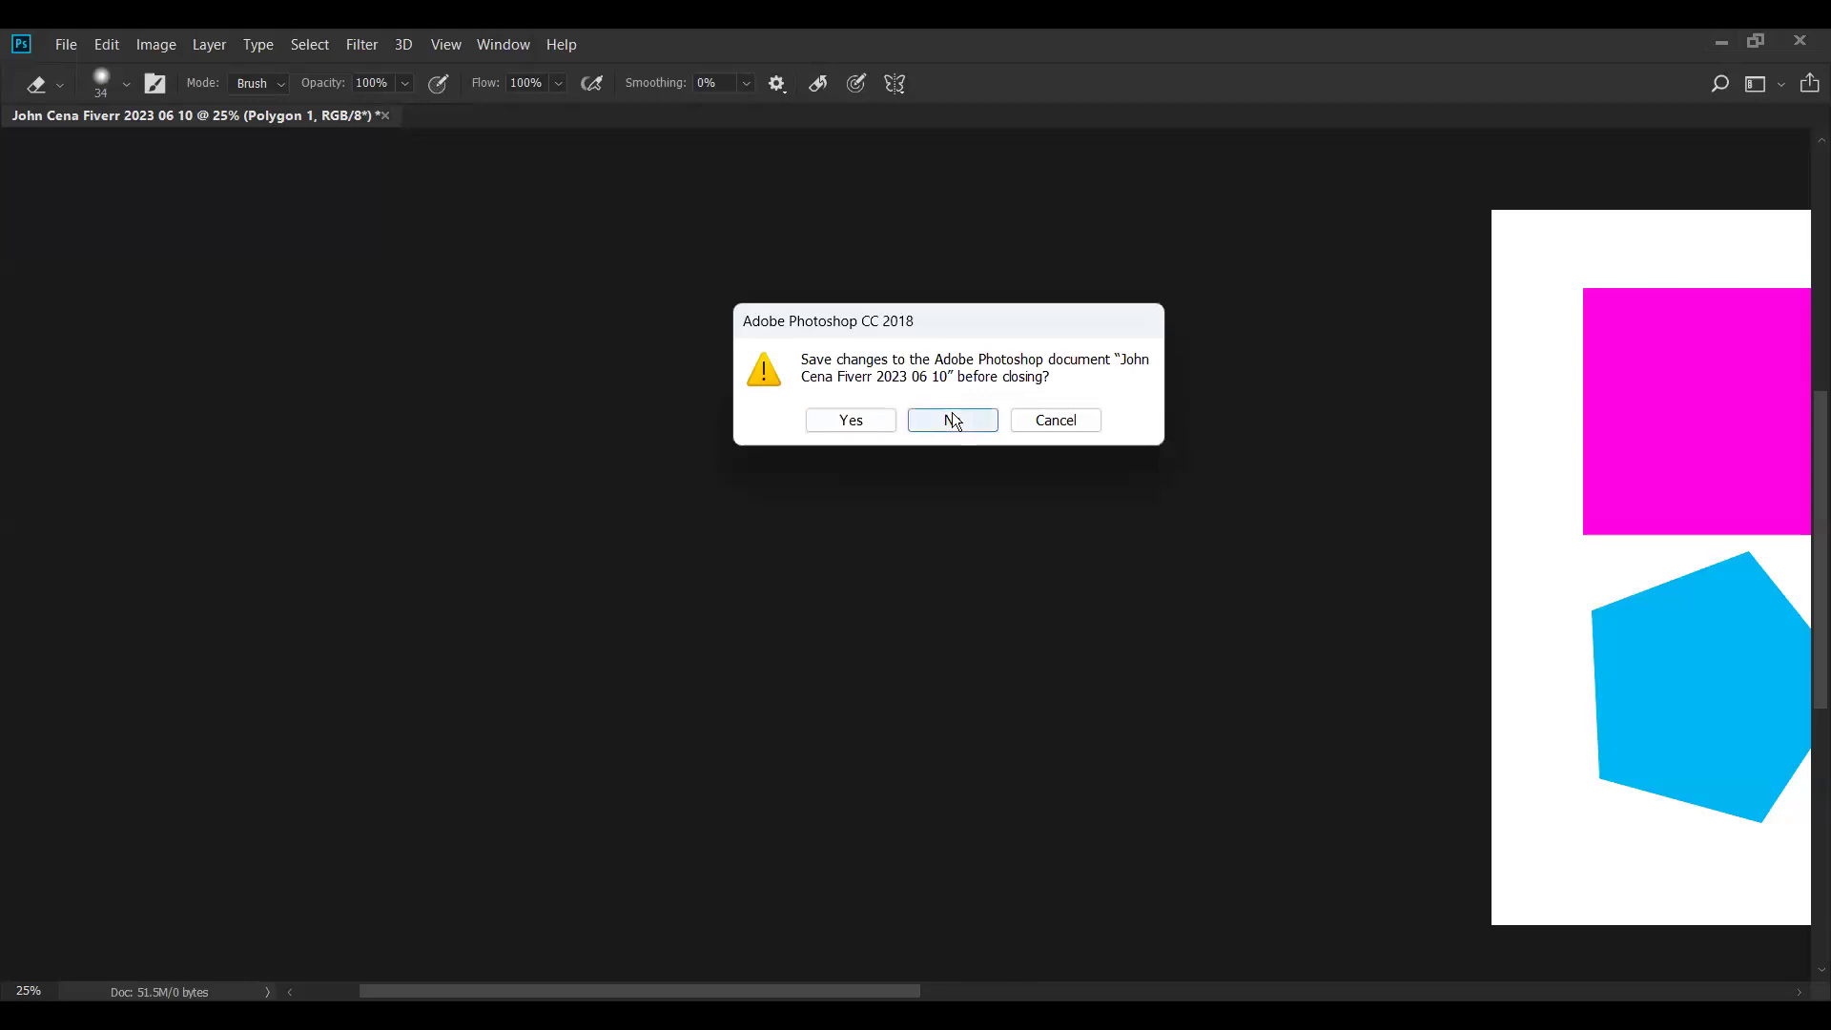
click(952, 415)
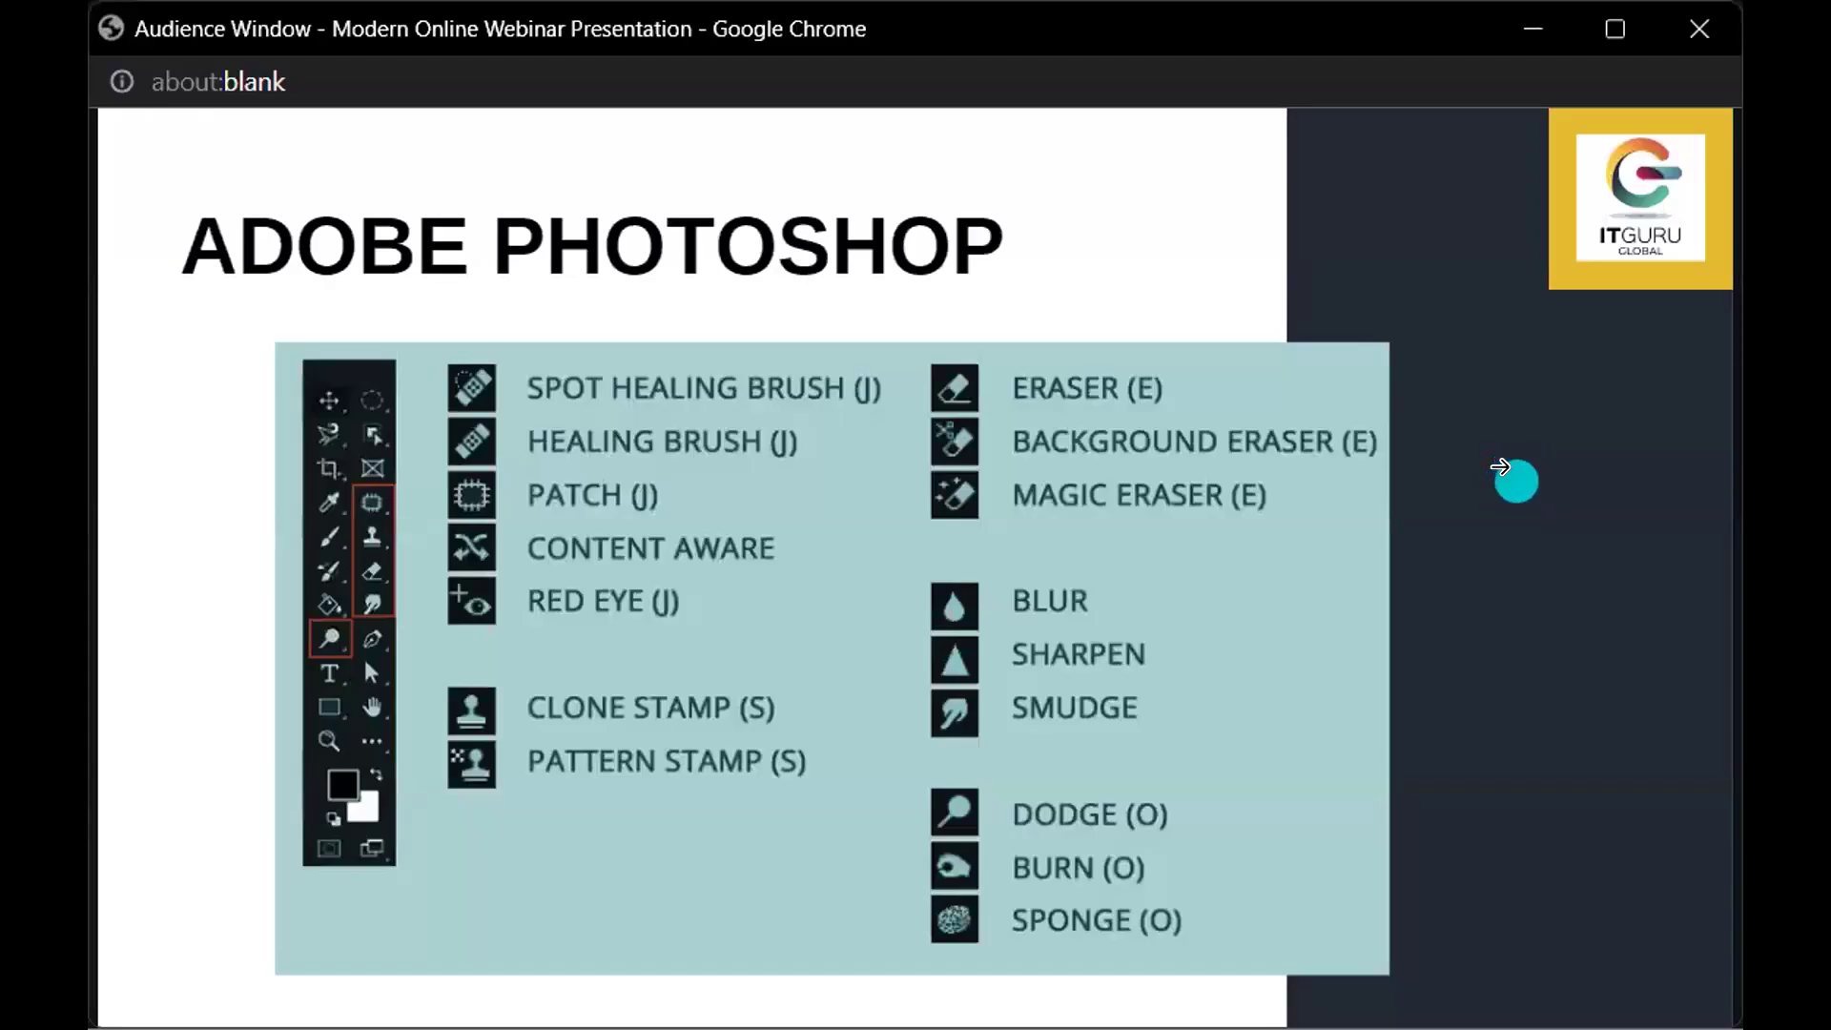
click(1498, 466)
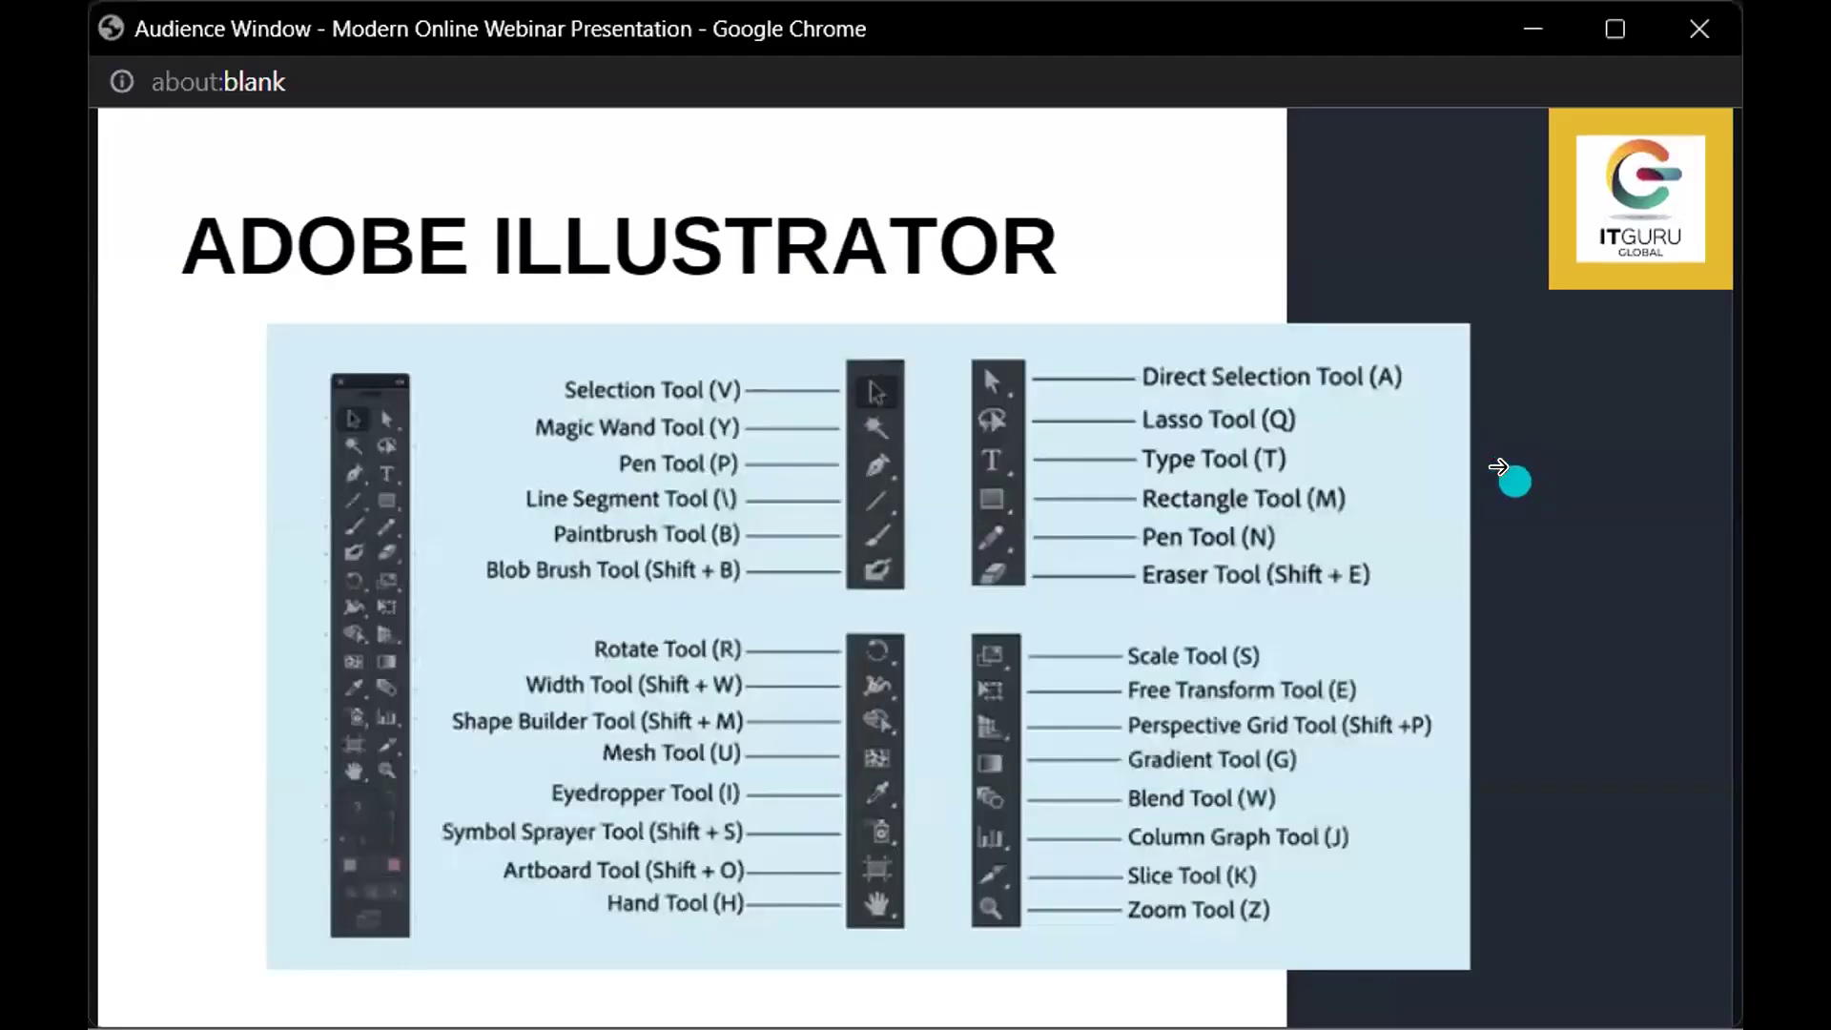
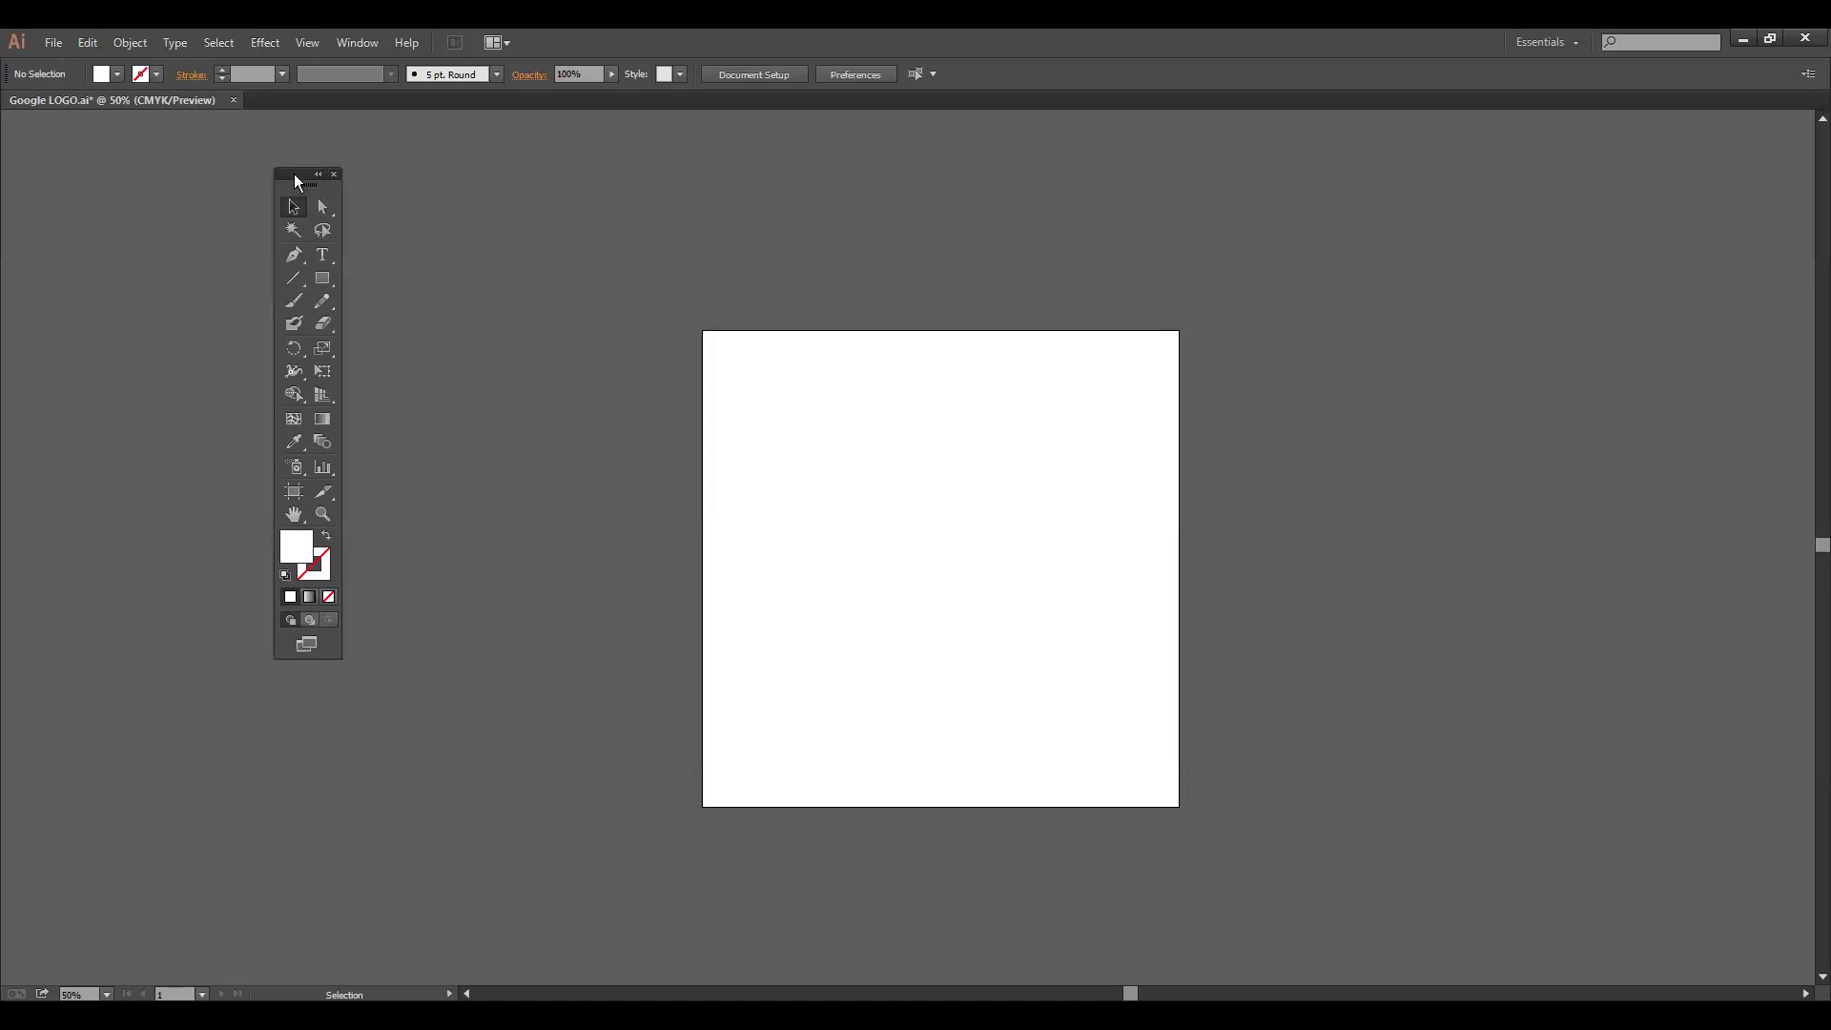
- Switch to Illustrator, shift the floating toolbox slightly aside and review the full list of available panels
drag(278, 177, 263, 177)
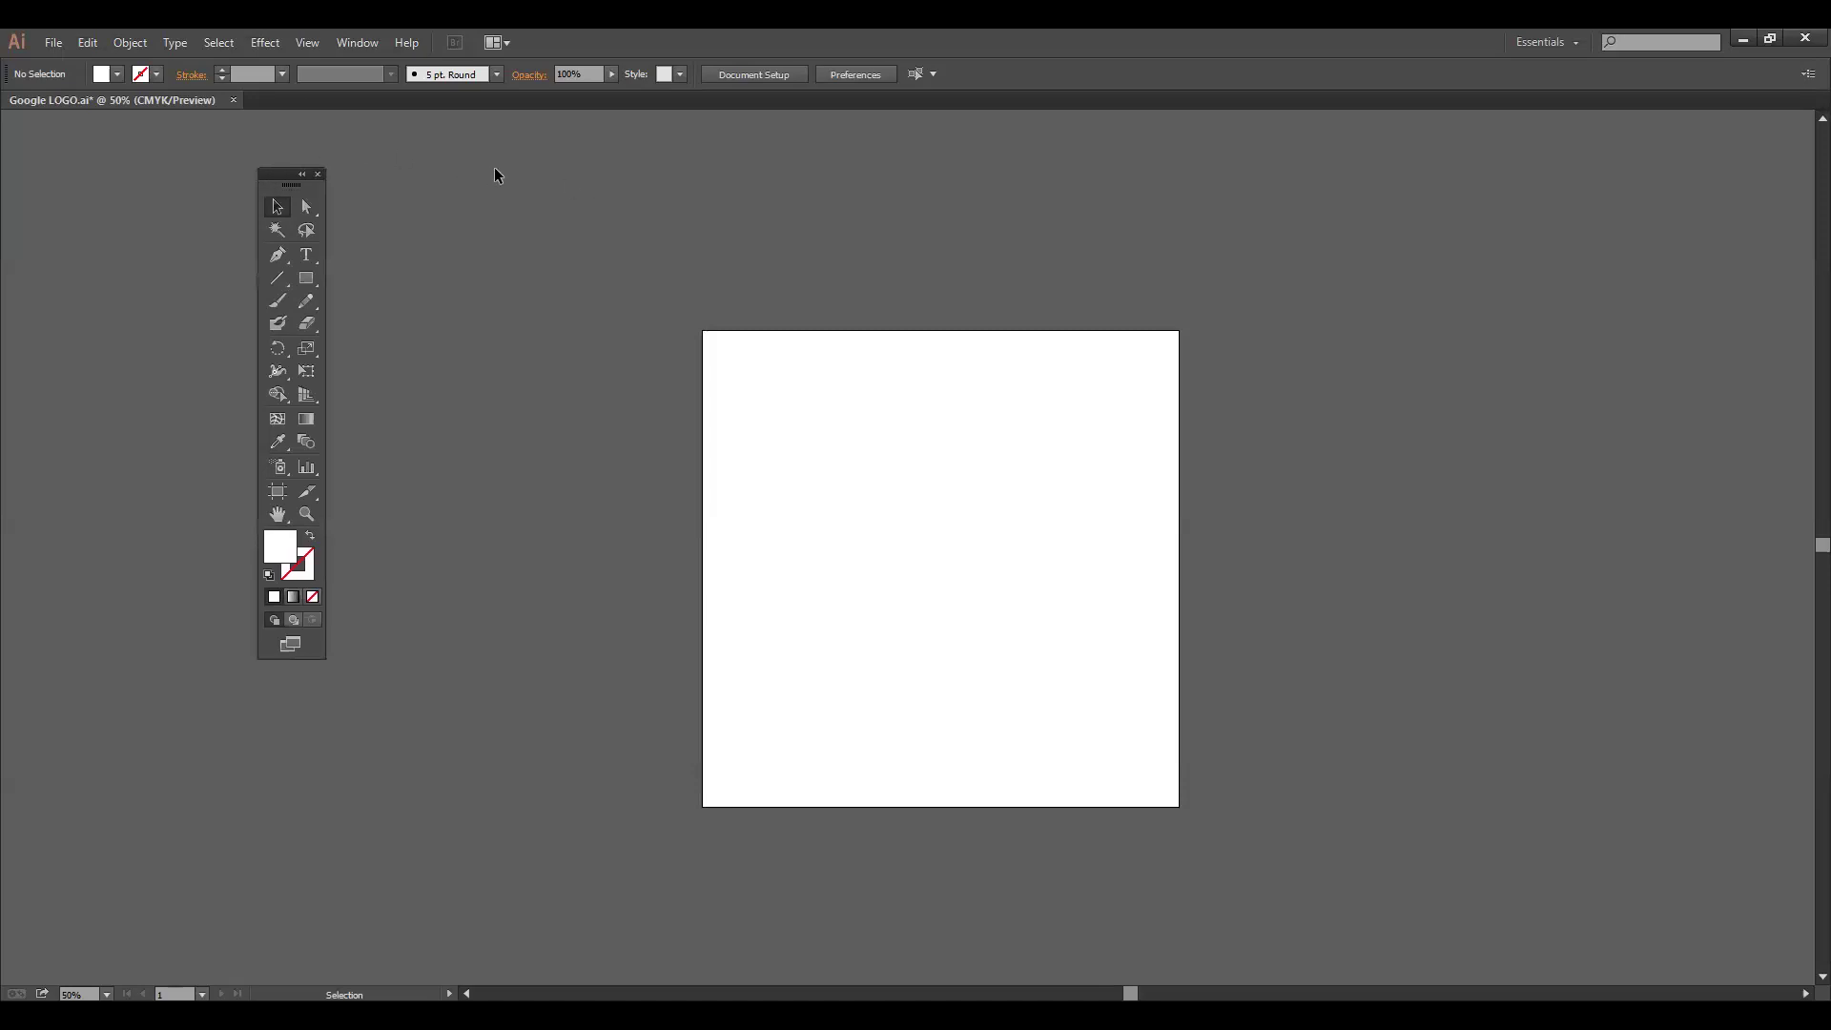
click(358, 42)
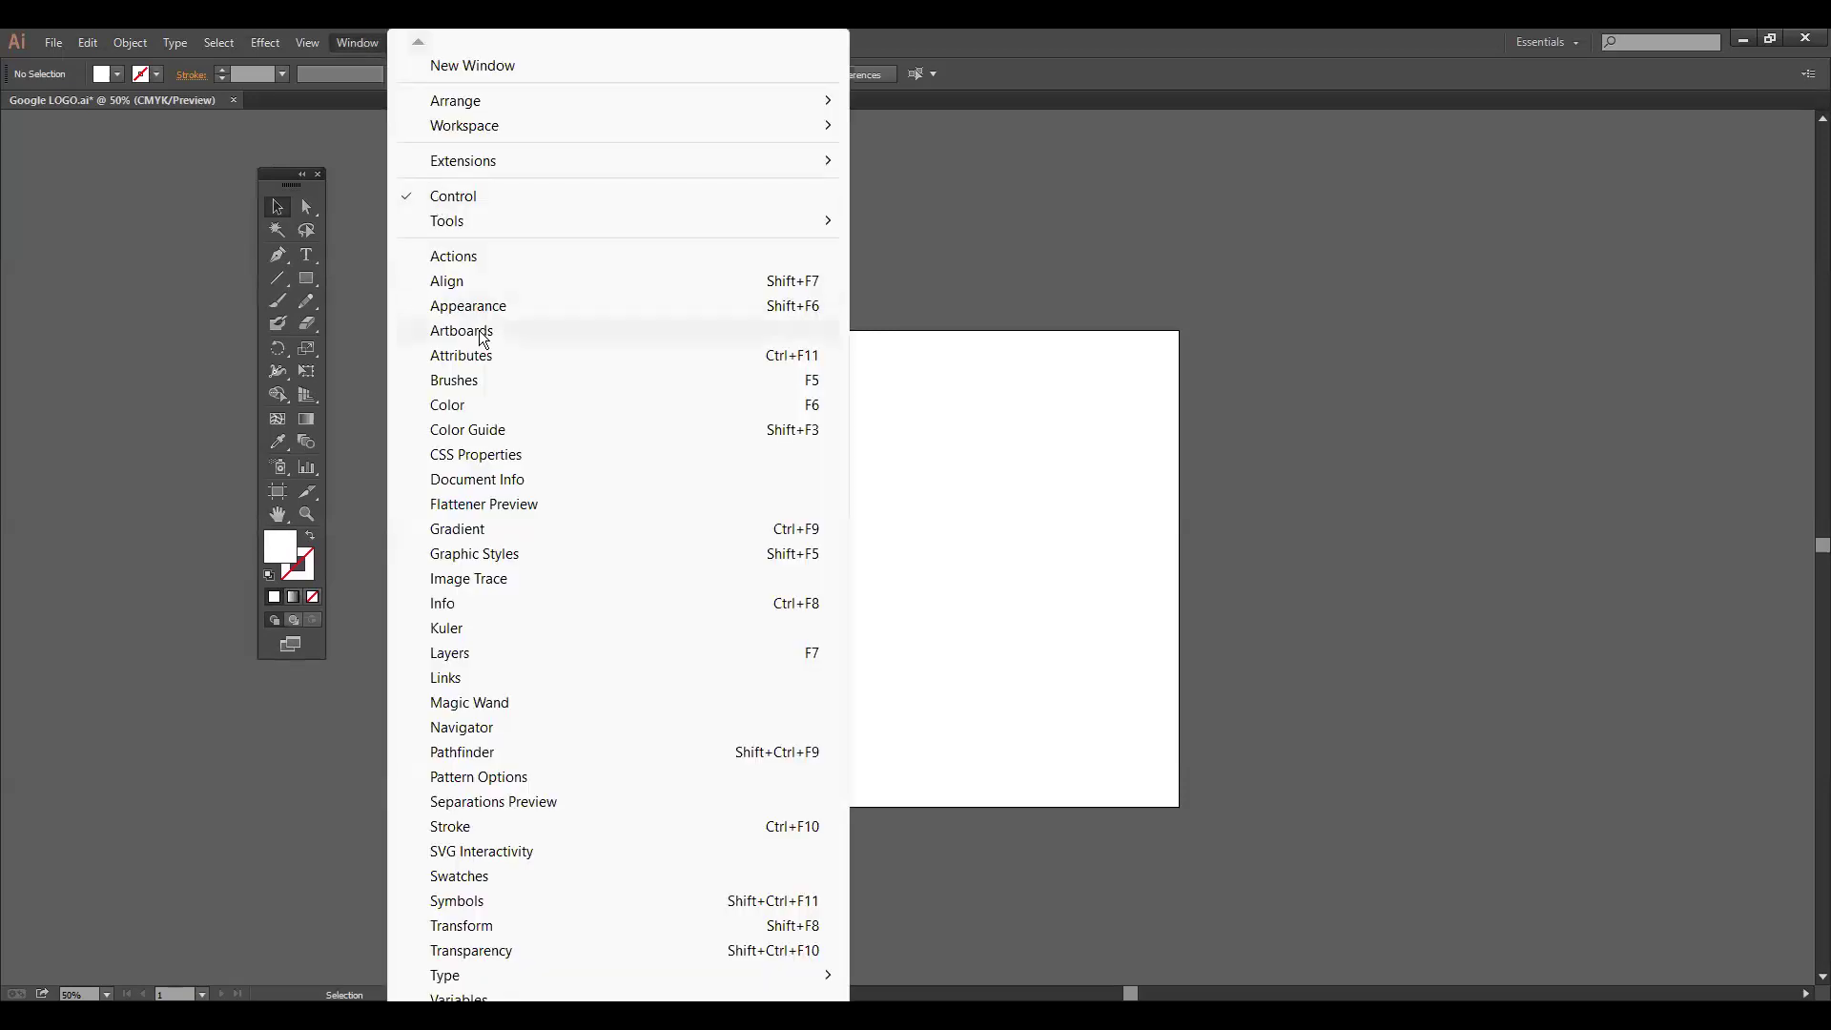
scroll(415, 954, down, 1)
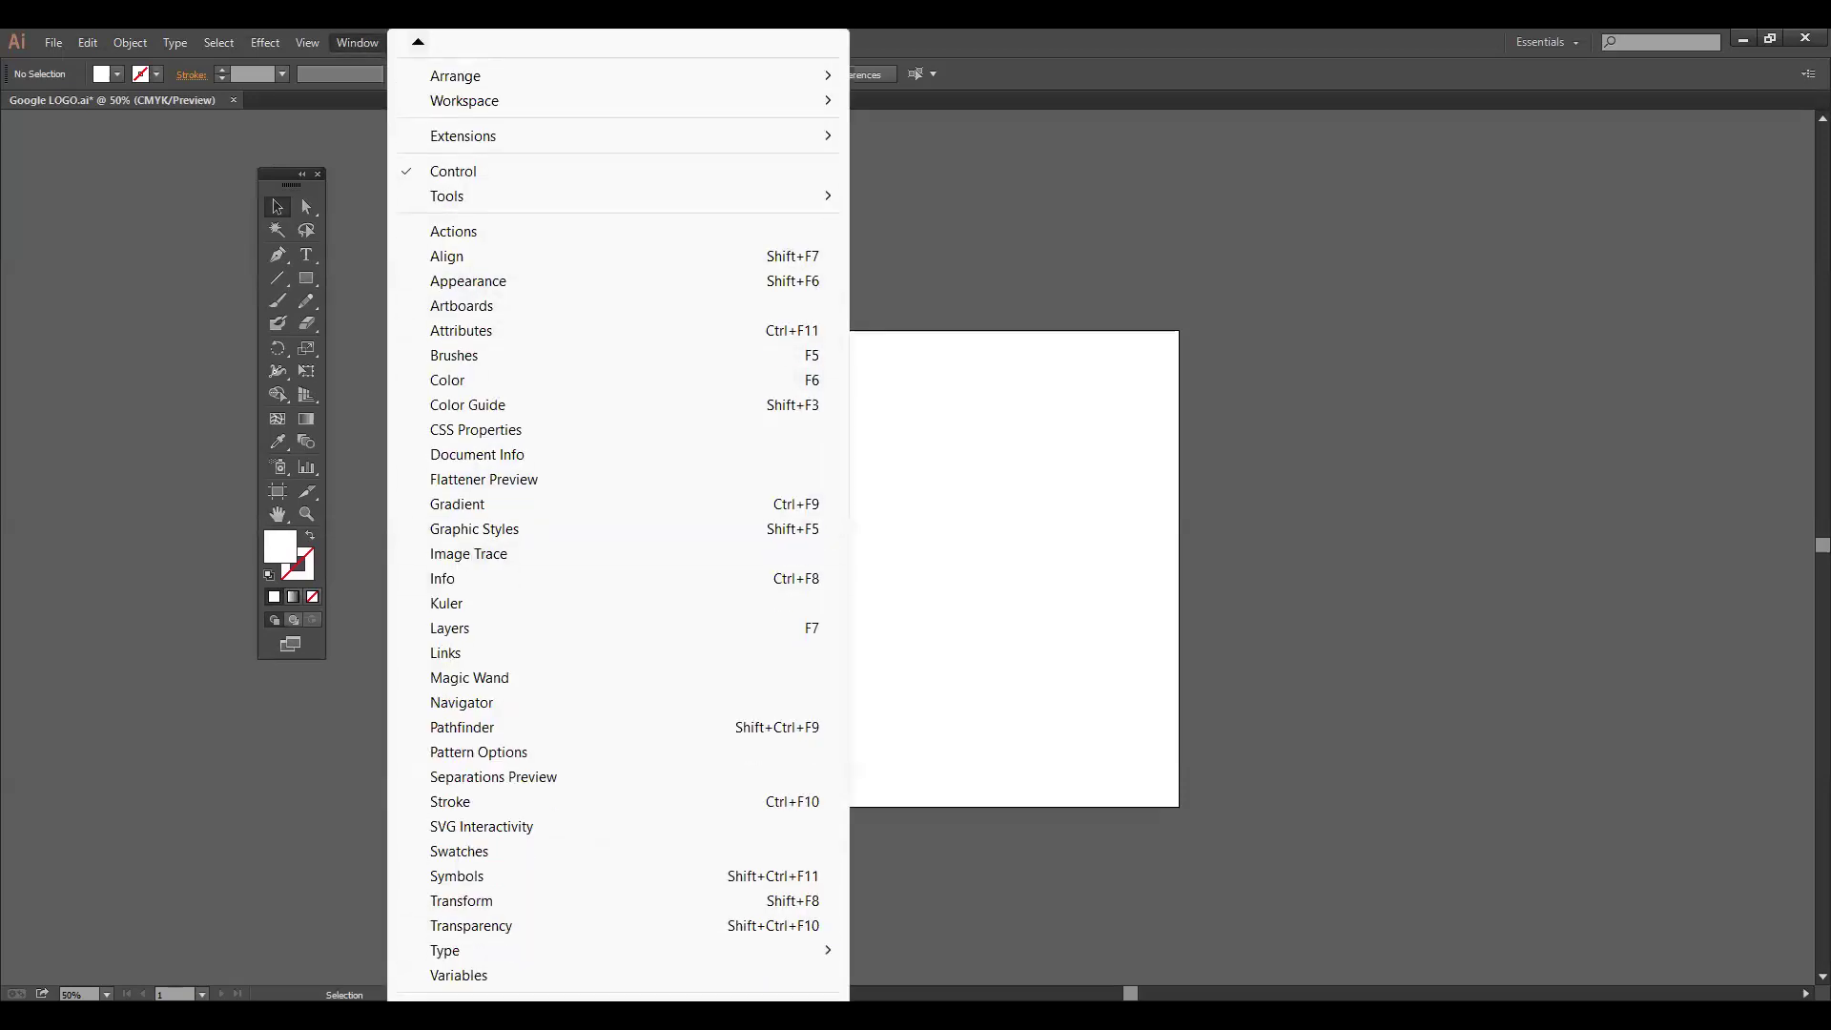
scroll(418, 610, down, 2)
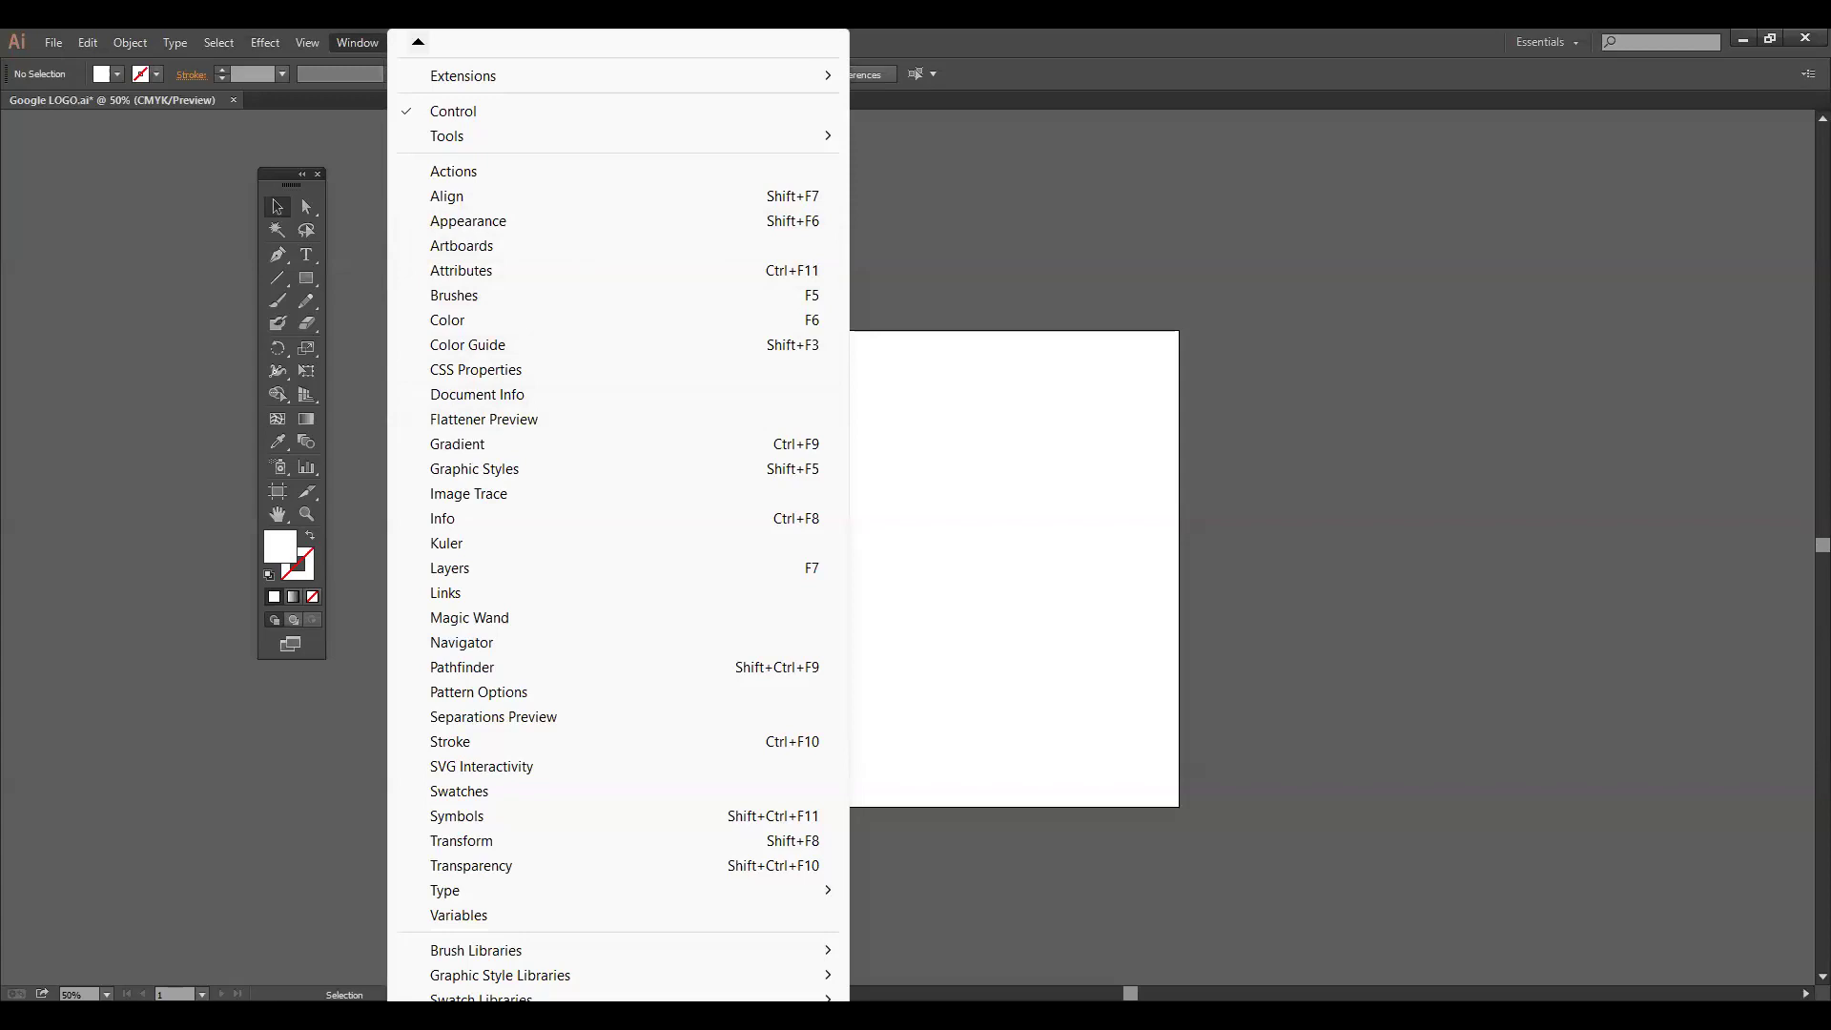
key(Escape)
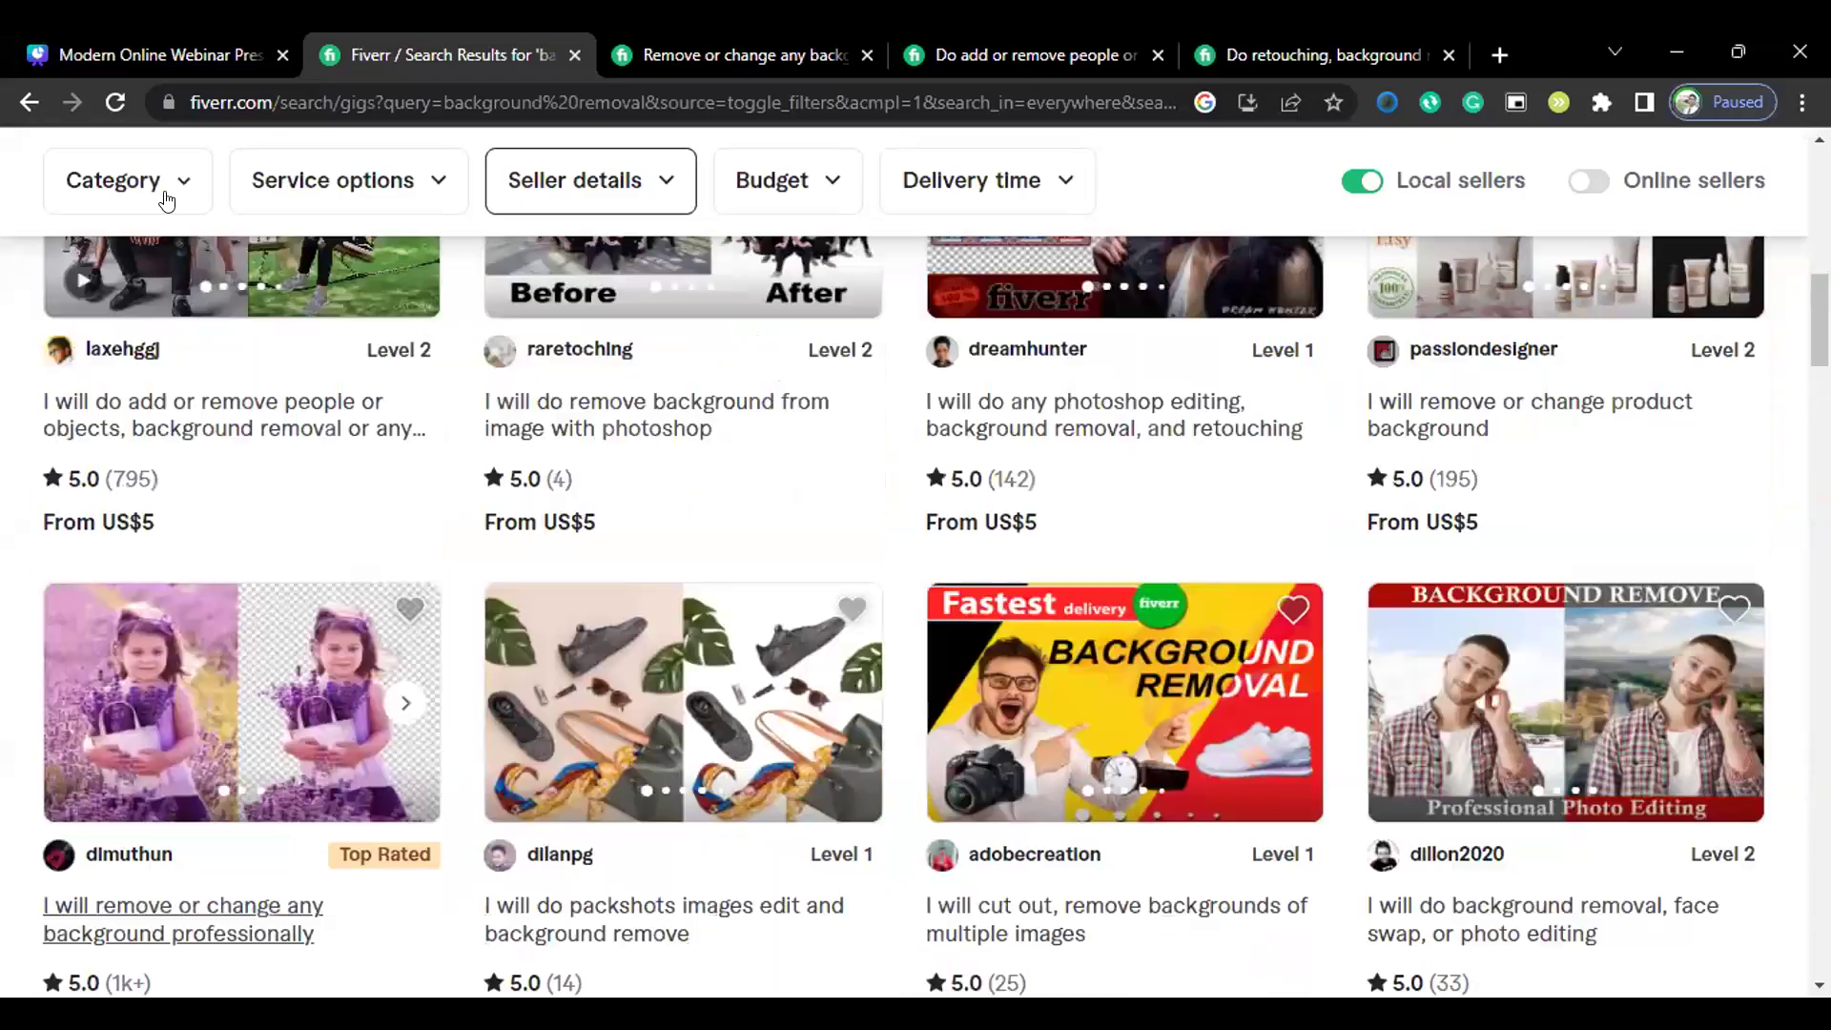
- Switch to Fiverr in Chrome and examine the background removal gigs of sellers in Sri Lanka, including their levels, ratings and starting prices
scroll(165, 190, up, 3)
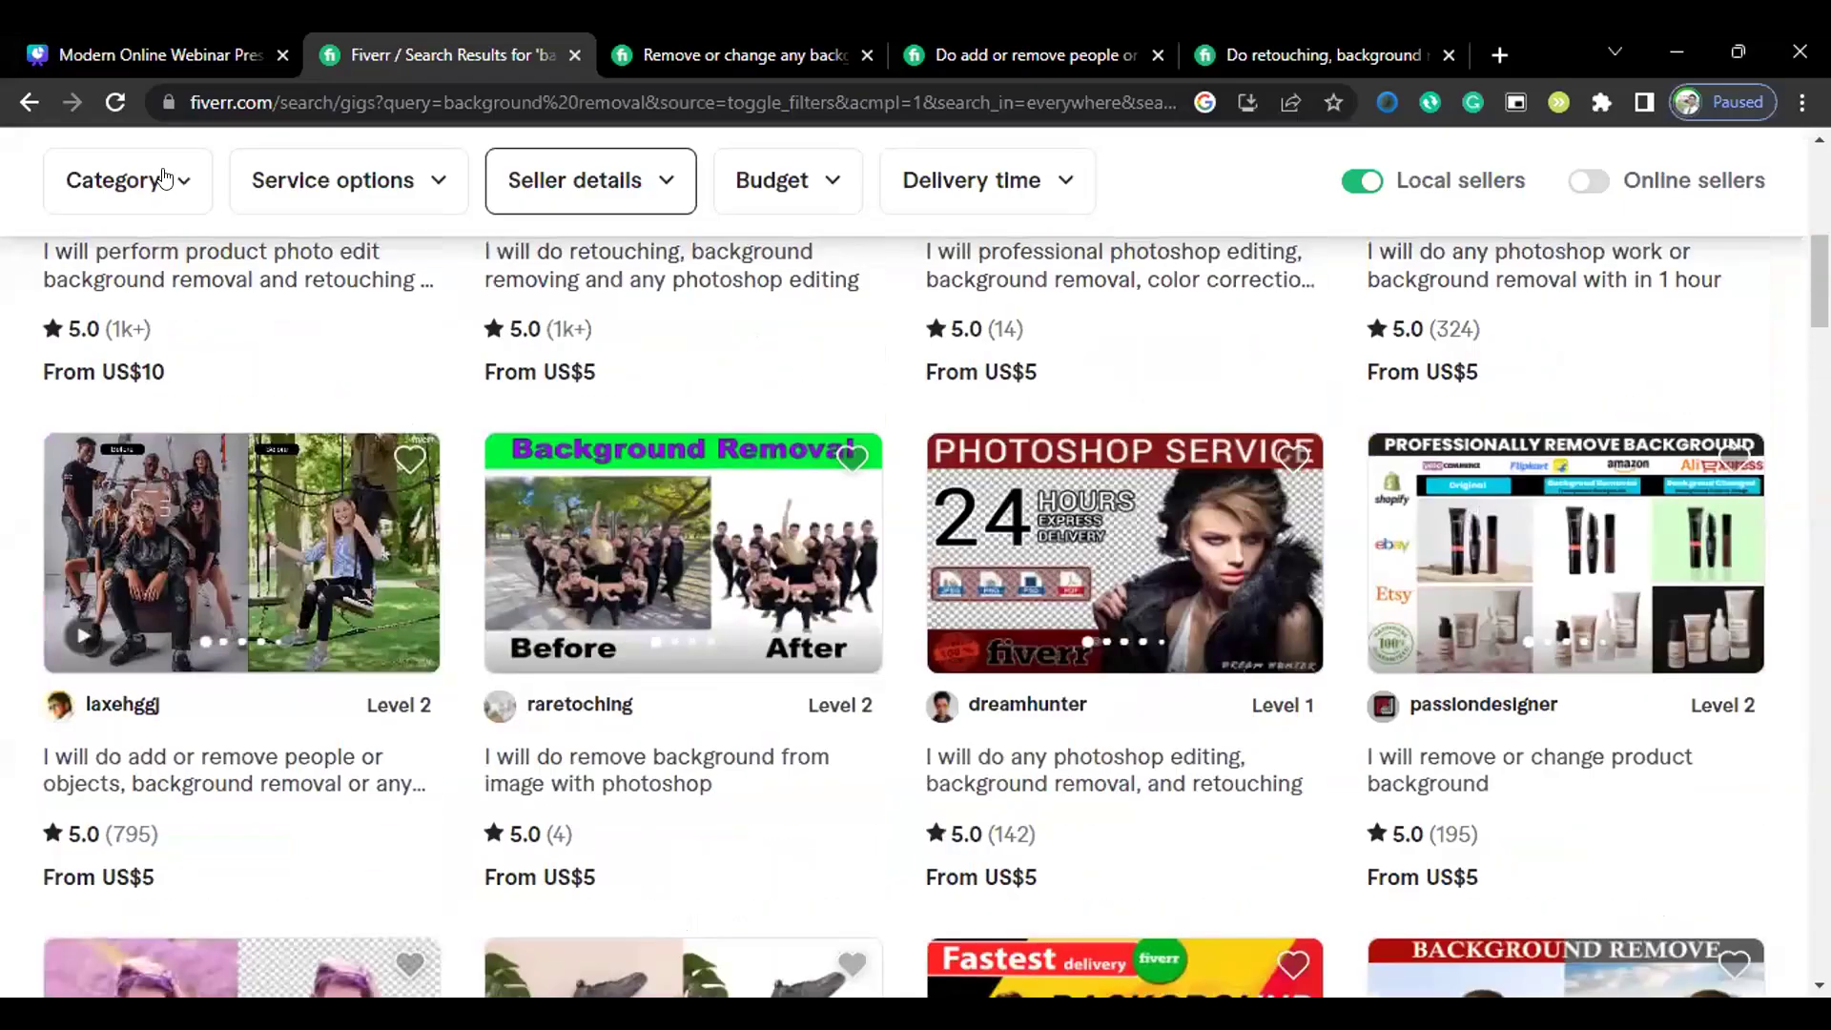
scroll(167, 180, up, 6)
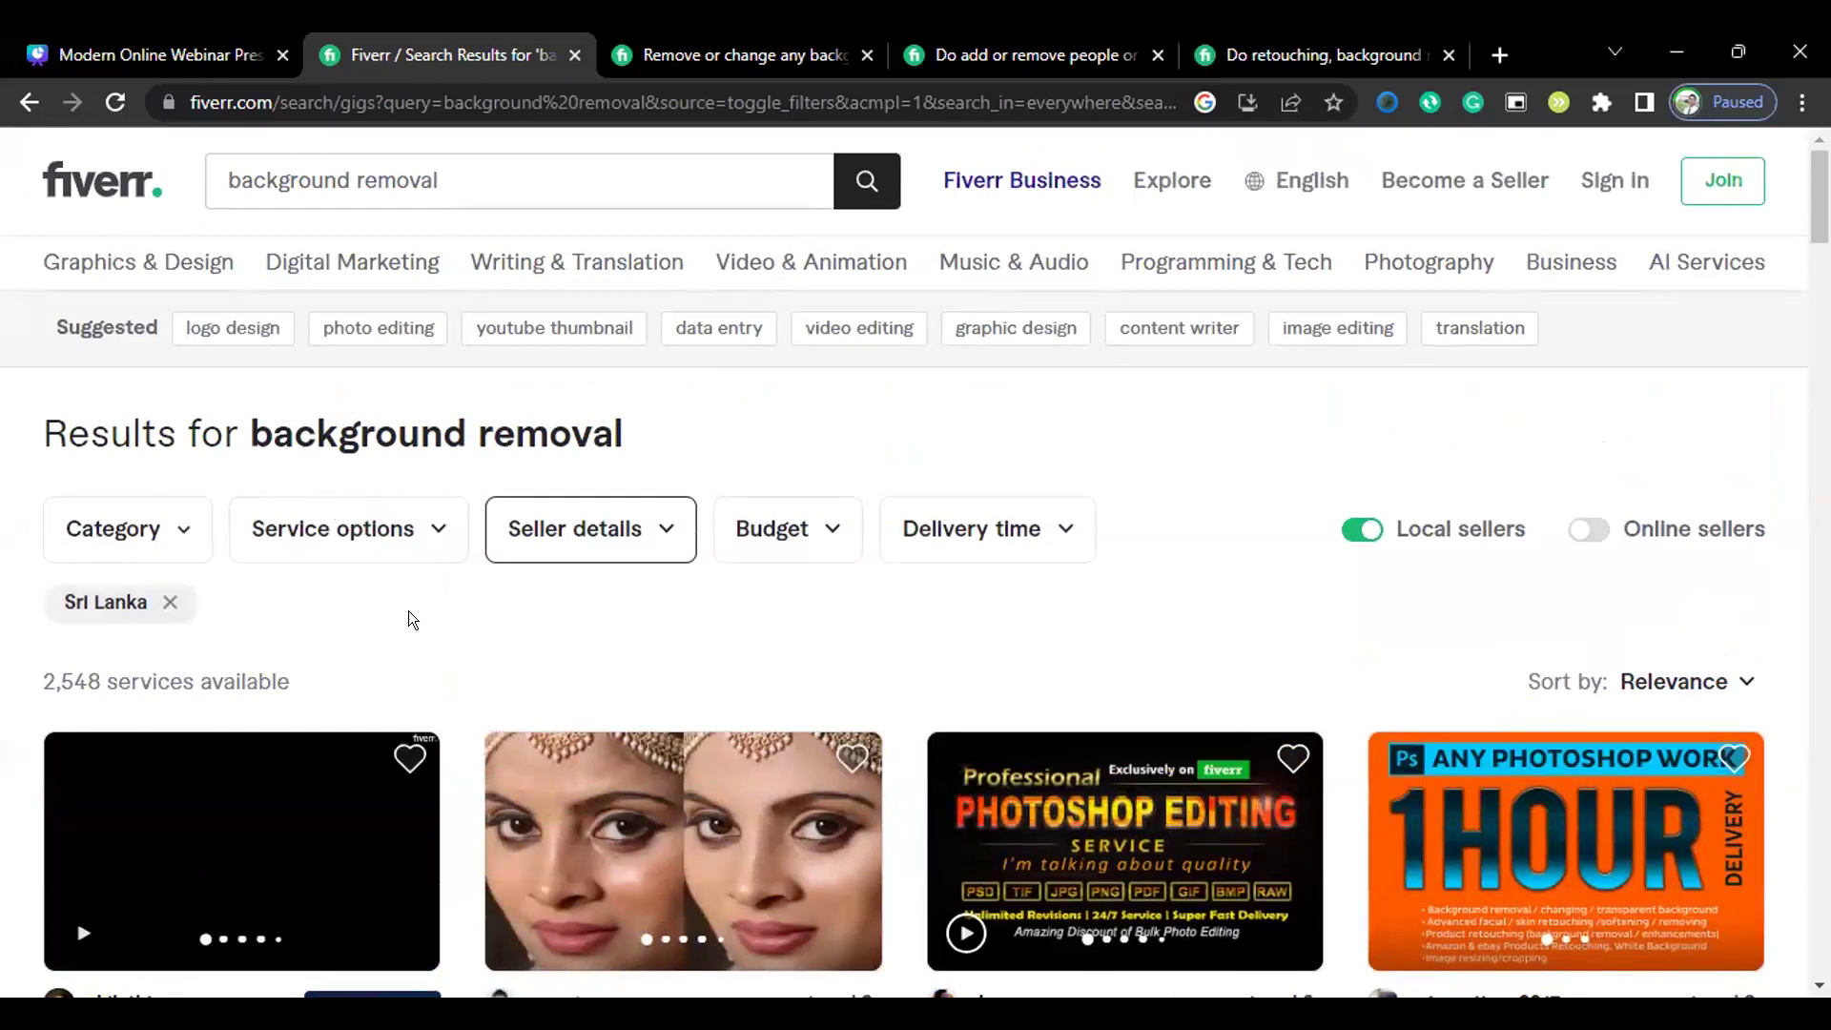
scroll(409, 617, down, 4)
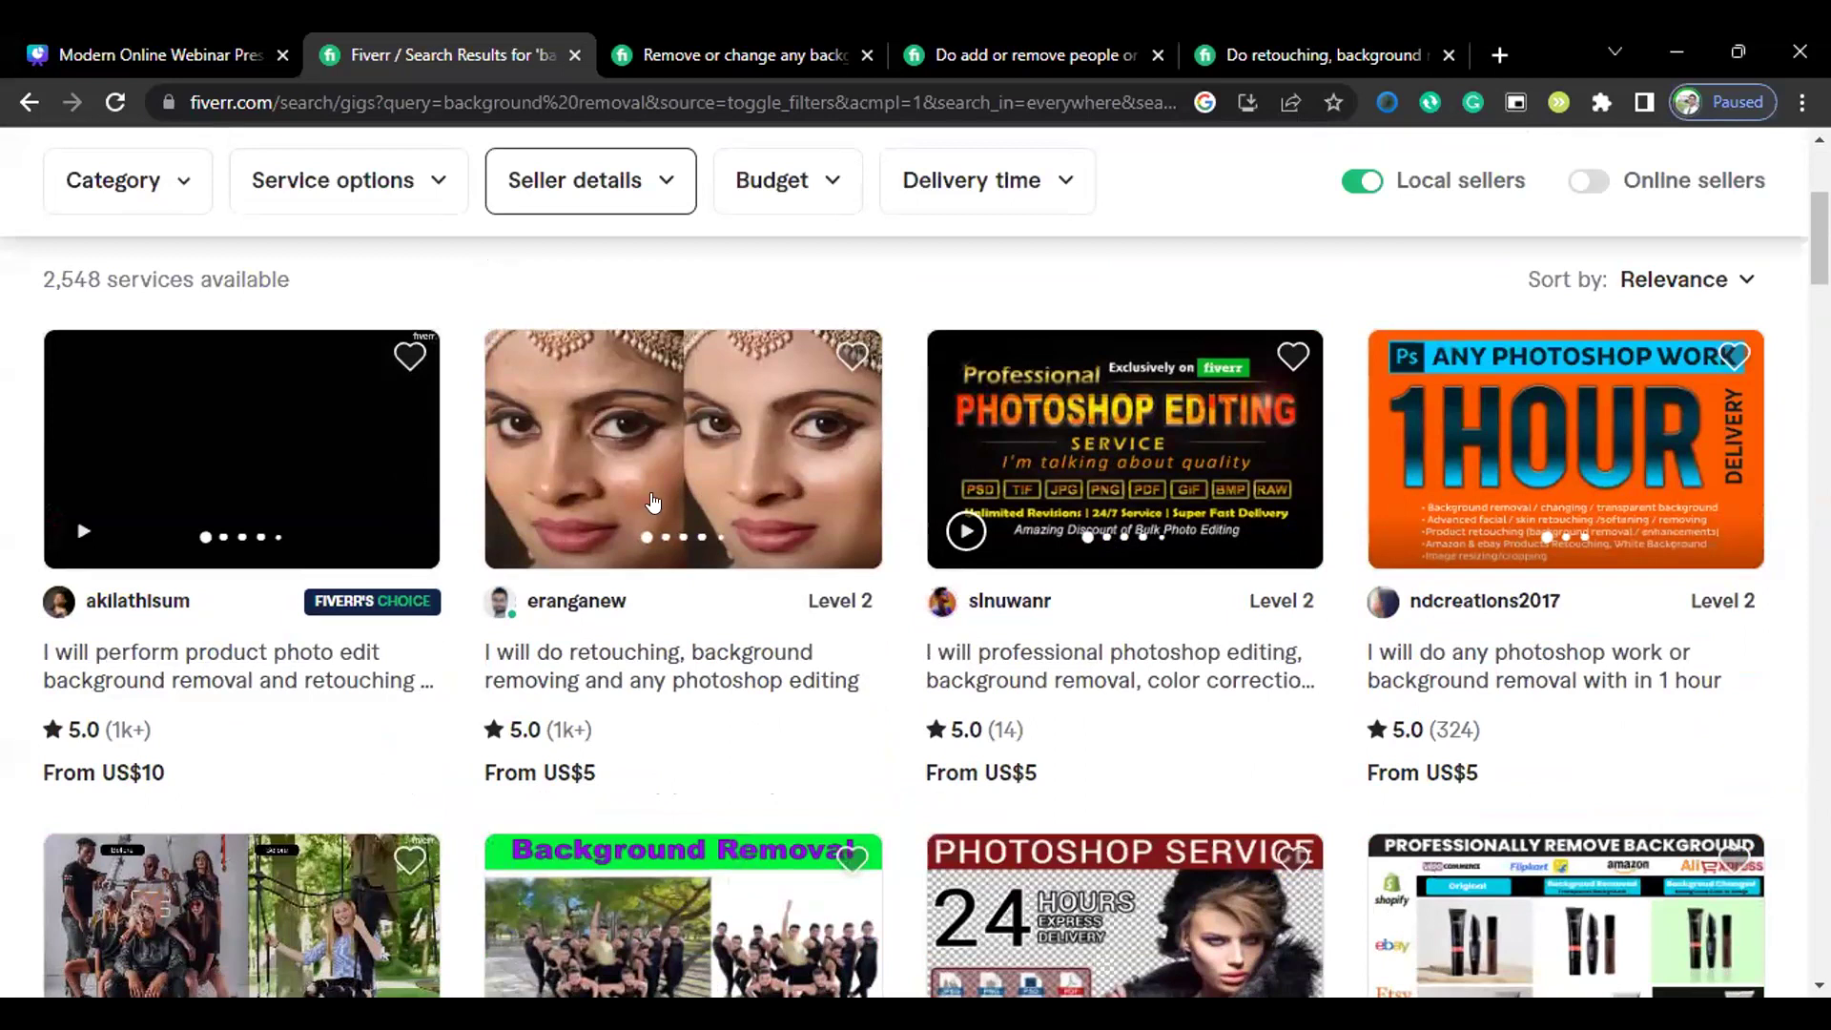
scroll(532, 475, up, 3)
scroll(533, 474, down, 2)
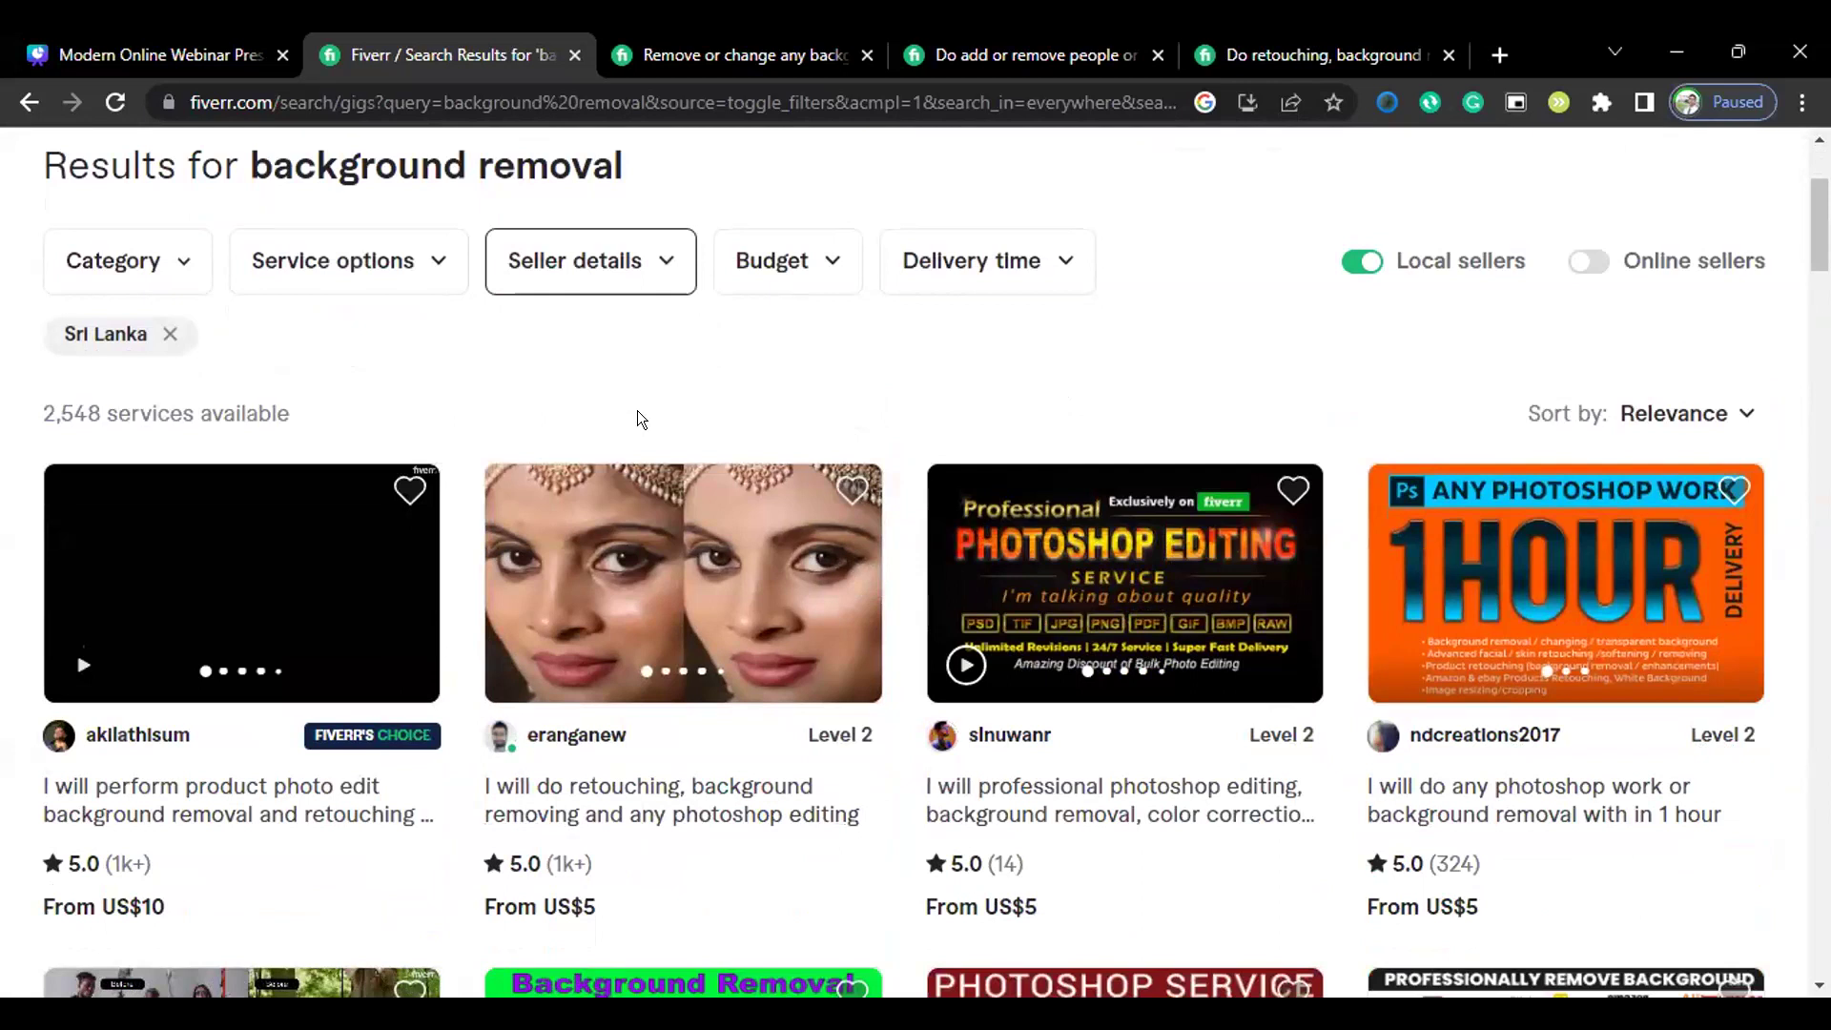
scroll(637, 410, down, 1)
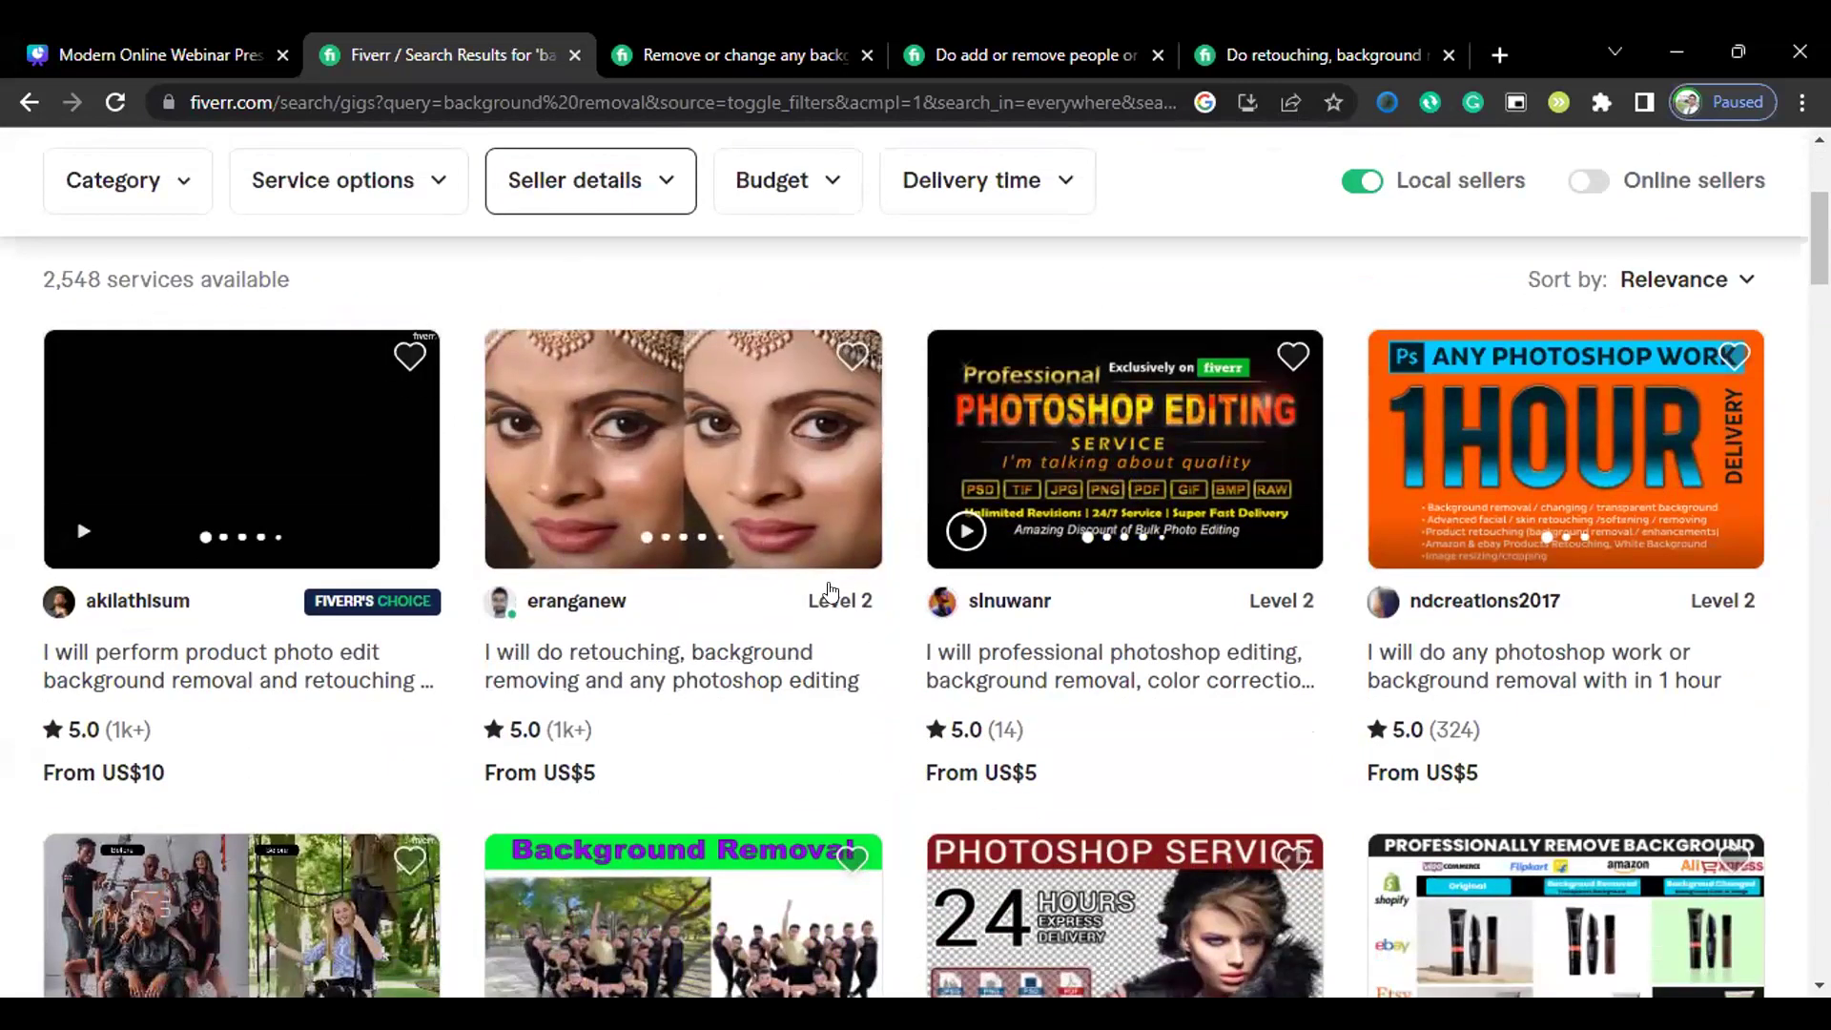
scroll(522, 504, down, 4)
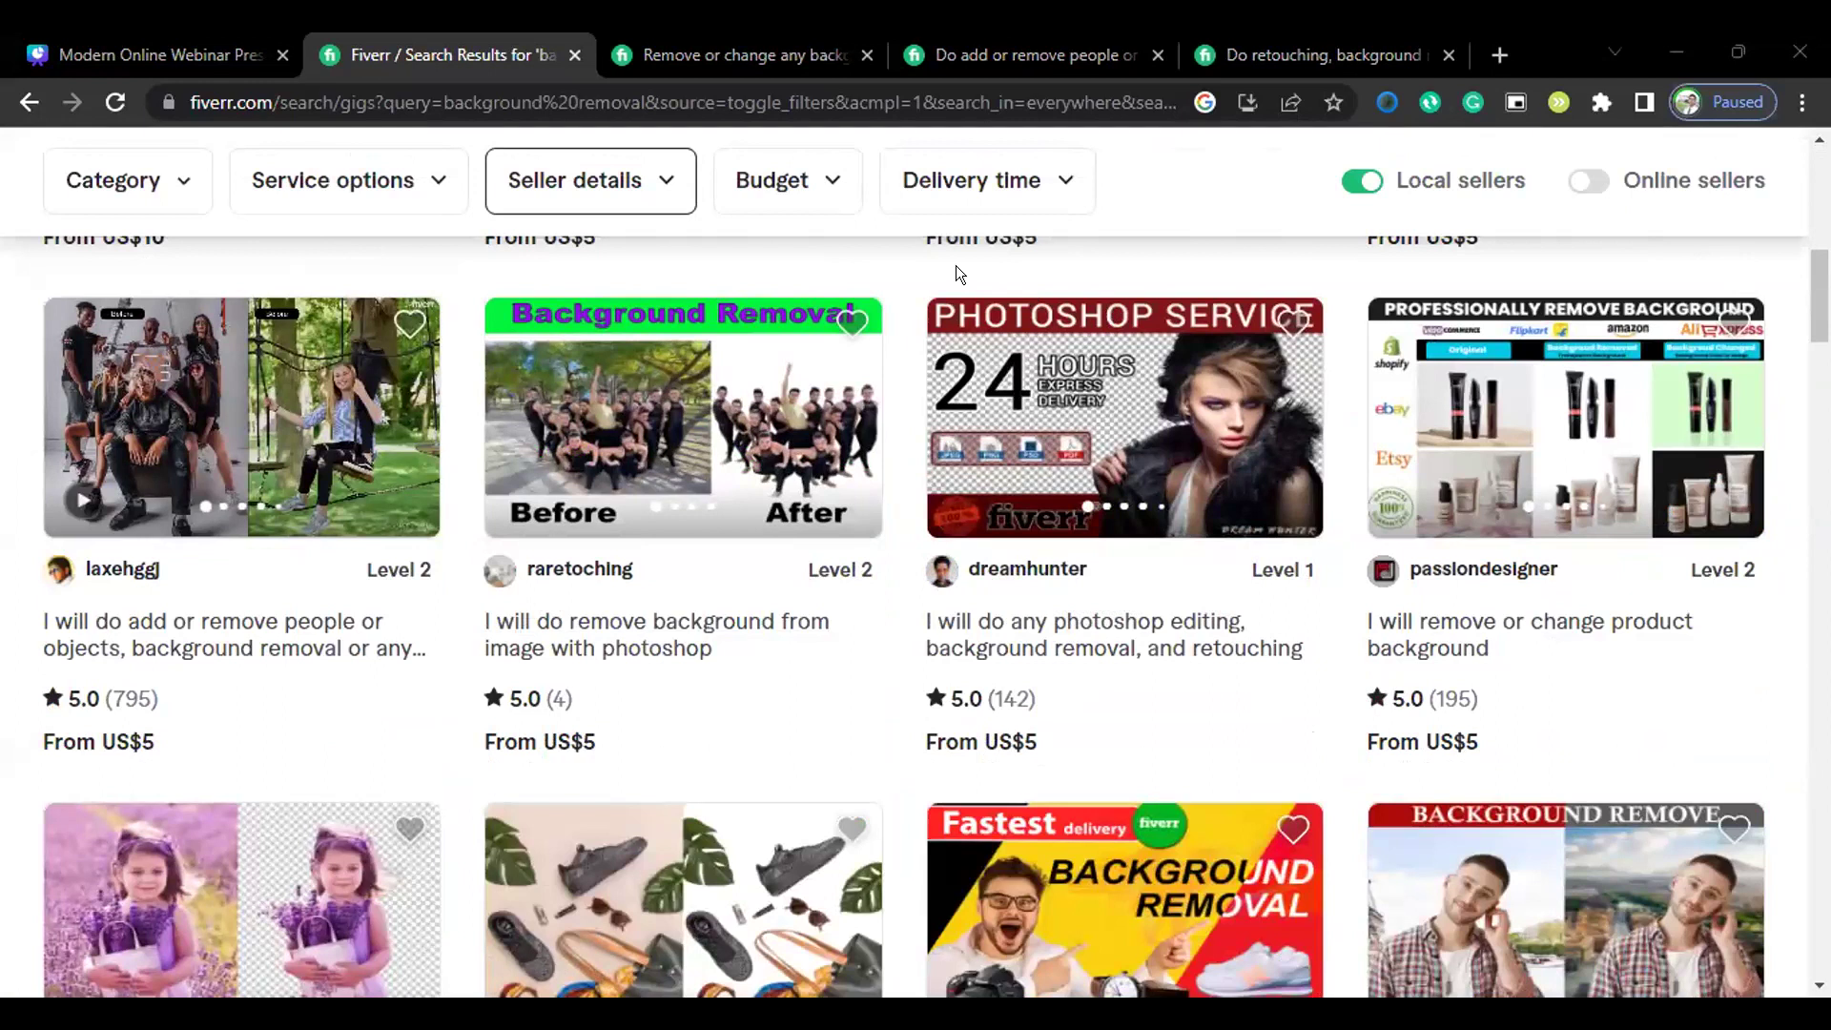
scroll(566, 282, up, 1)
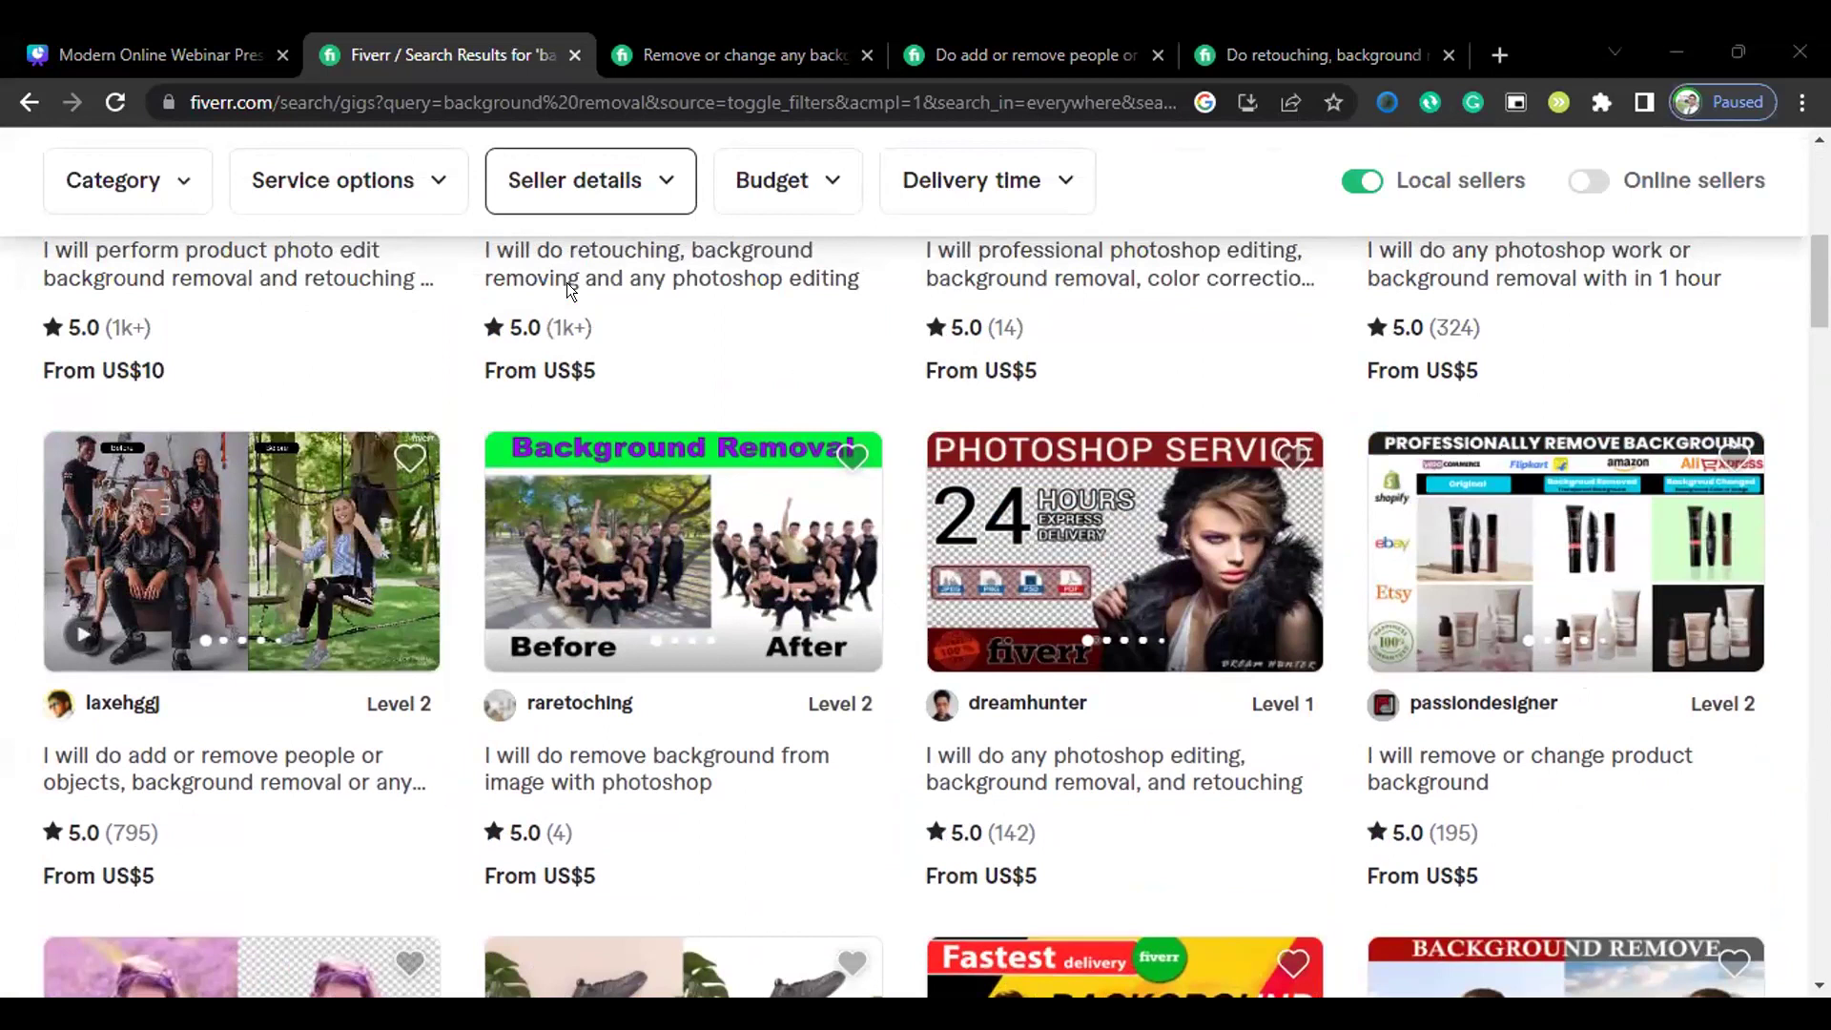
scroll(587, 387, up, 2)
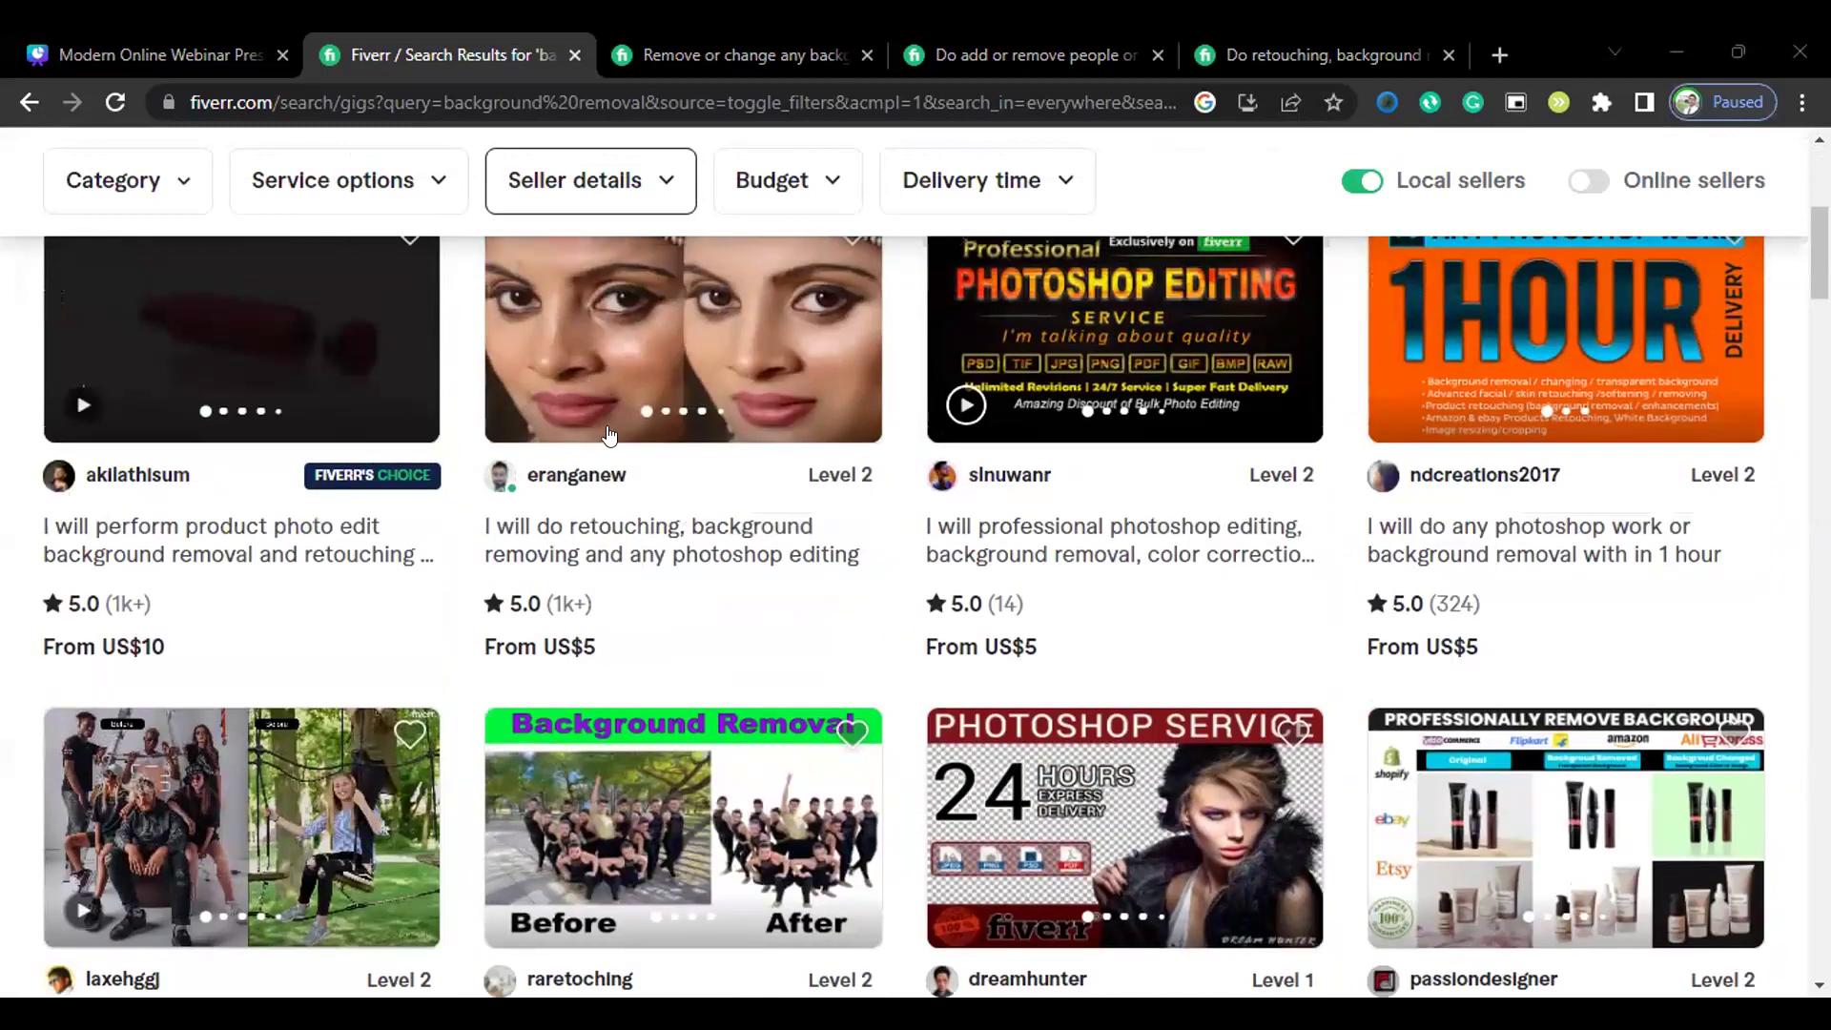
scroll(865, 515, down, 1)
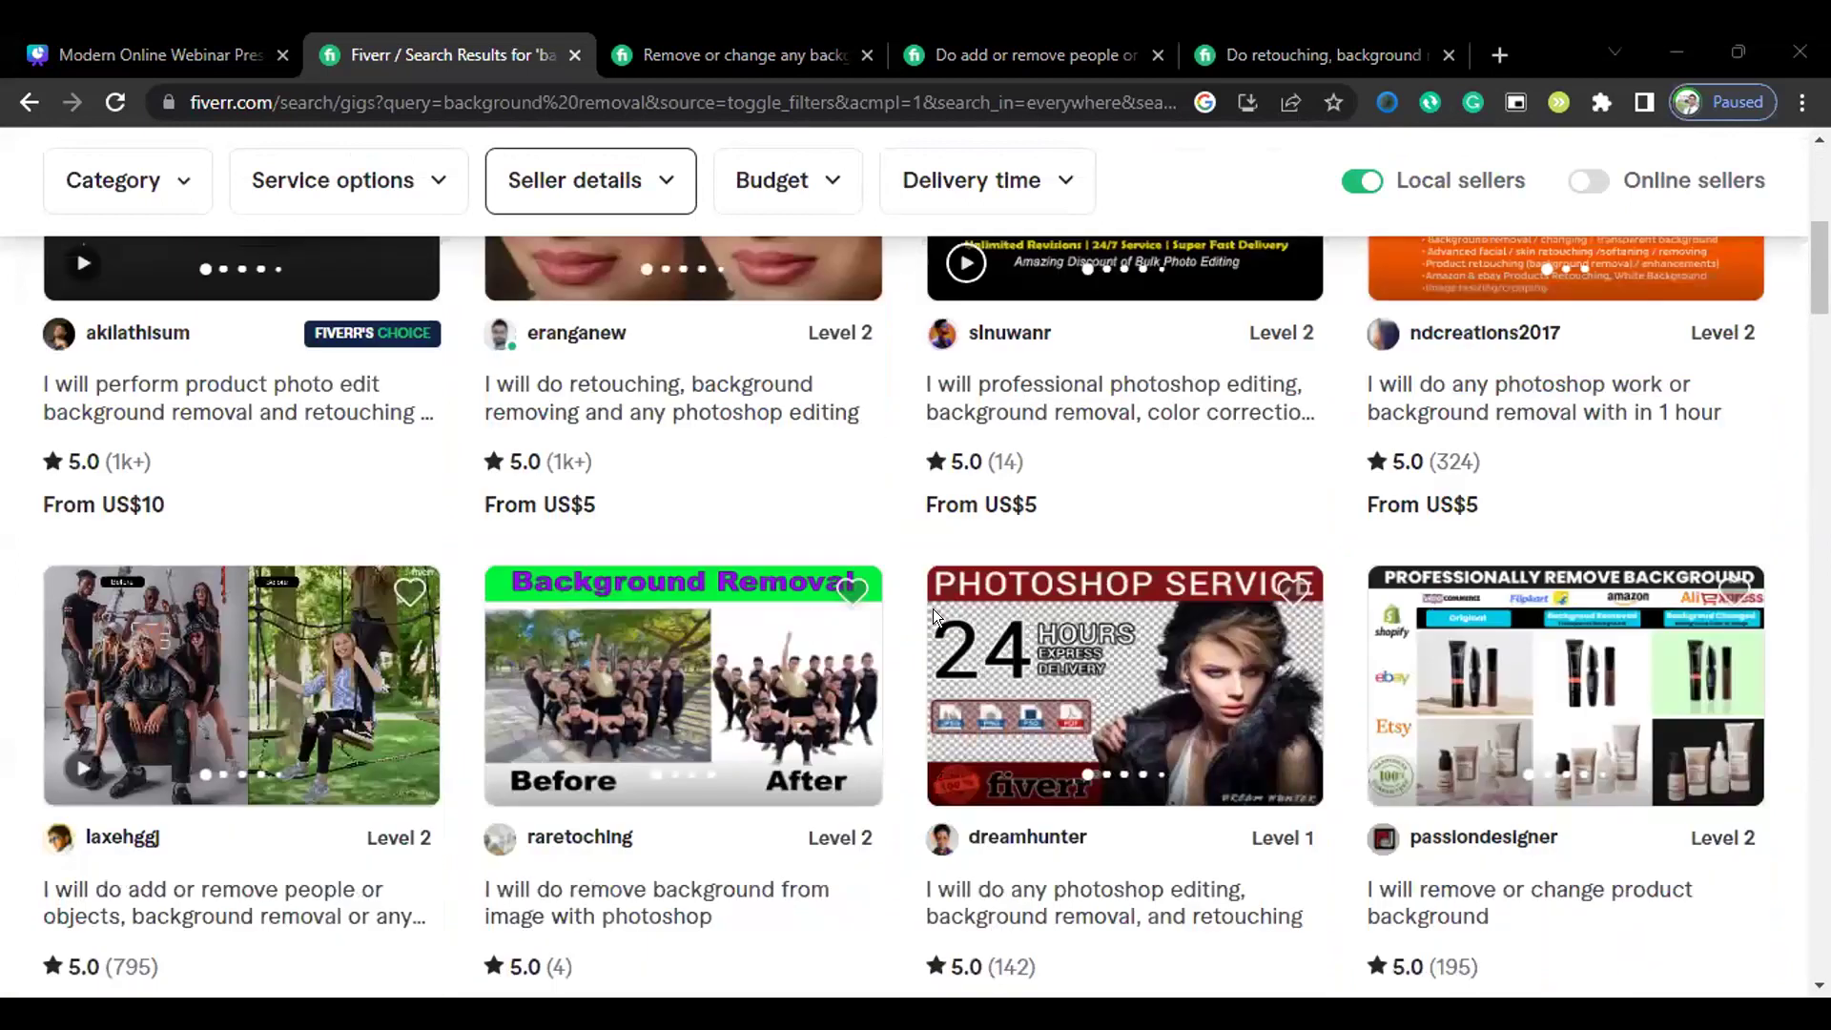